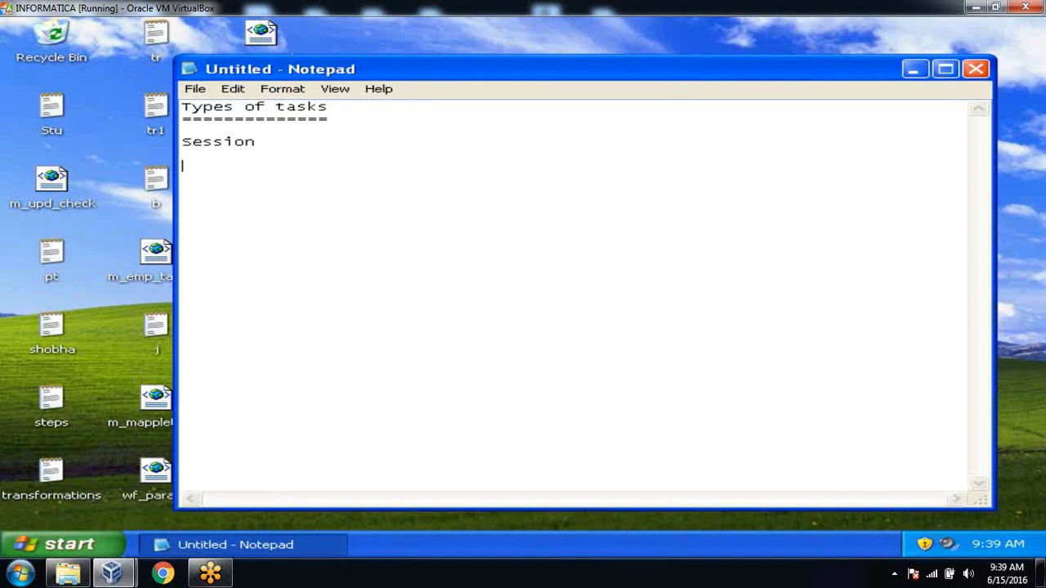
# Add E-Mail and Command on new lines below Session in the 'Types of tasks' note
pyautogui.write('E-Mail')
pyautogui.press('Return')
pyautogui.press('Return')
pyautogui.write('Command')
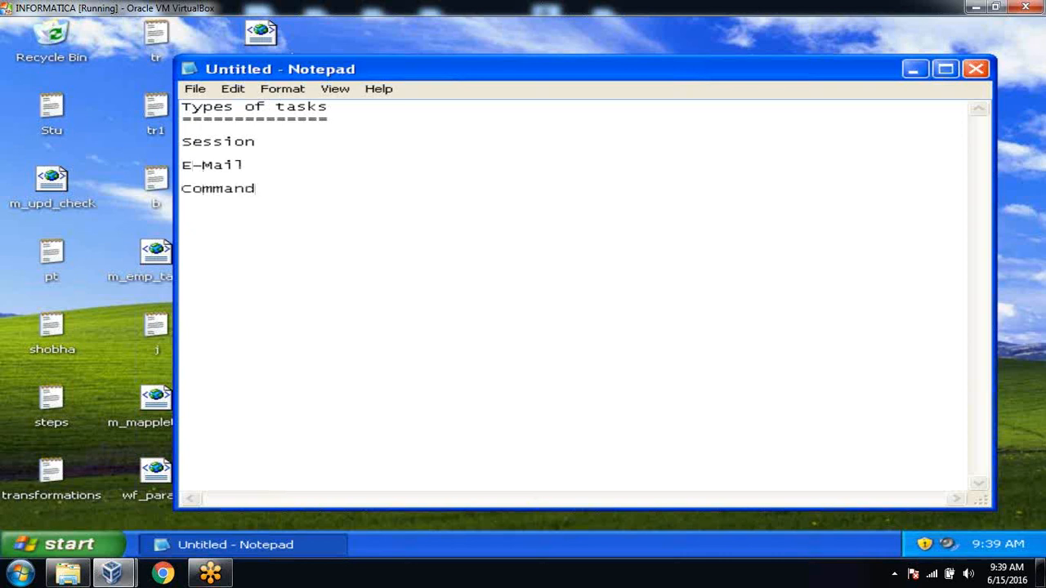
pyautogui.press('Return')
pyautogui.press('Return')
# Minimize Notepad and launch PowerCenter Workflow Manager from Informatica PowerCenter 8.6.0 > Client
pyautogui.click(913, 69)
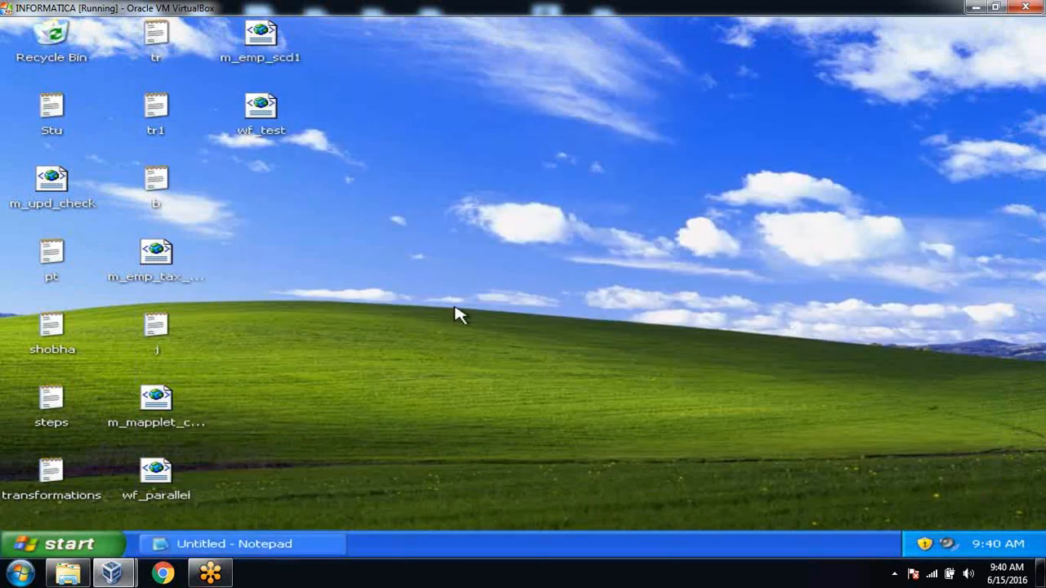
pyautogui.click(88, 545)
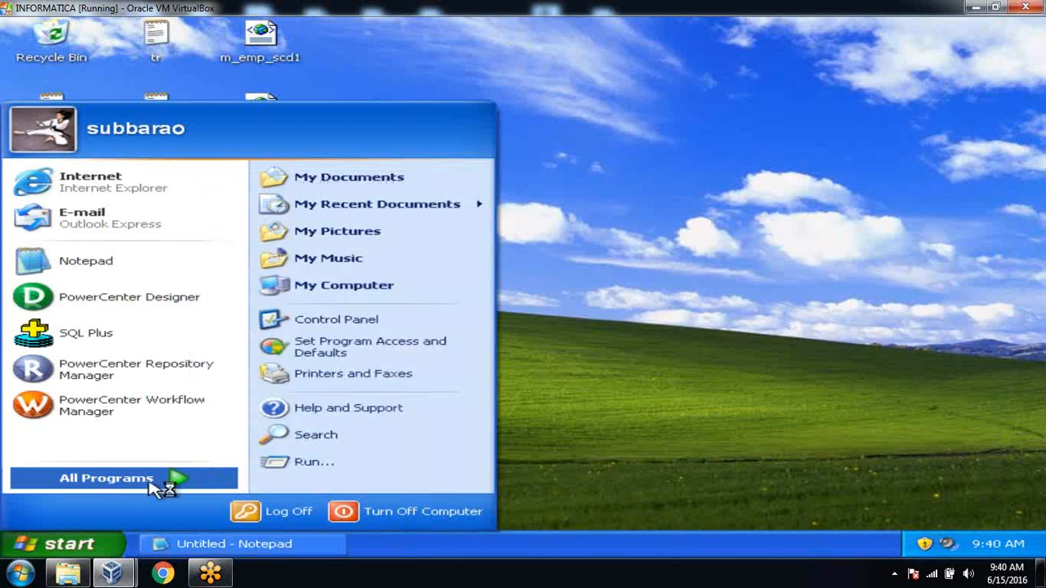
pyautogui.click(160, 485)
pyautogui.moveTo(351, 463)
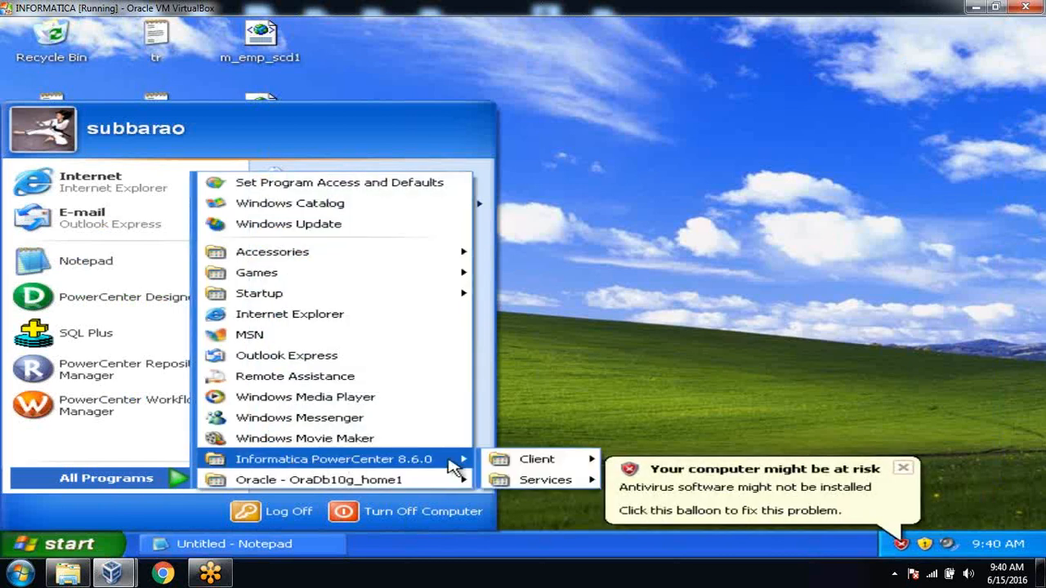
pyautogui.moveTo(555, 470)
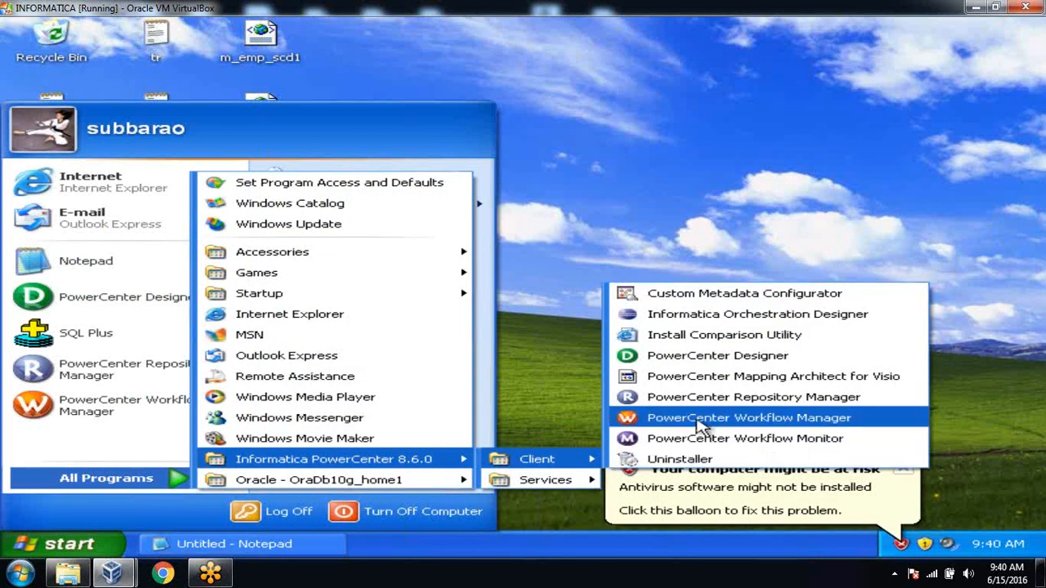
pyautogui.click(700, 422)
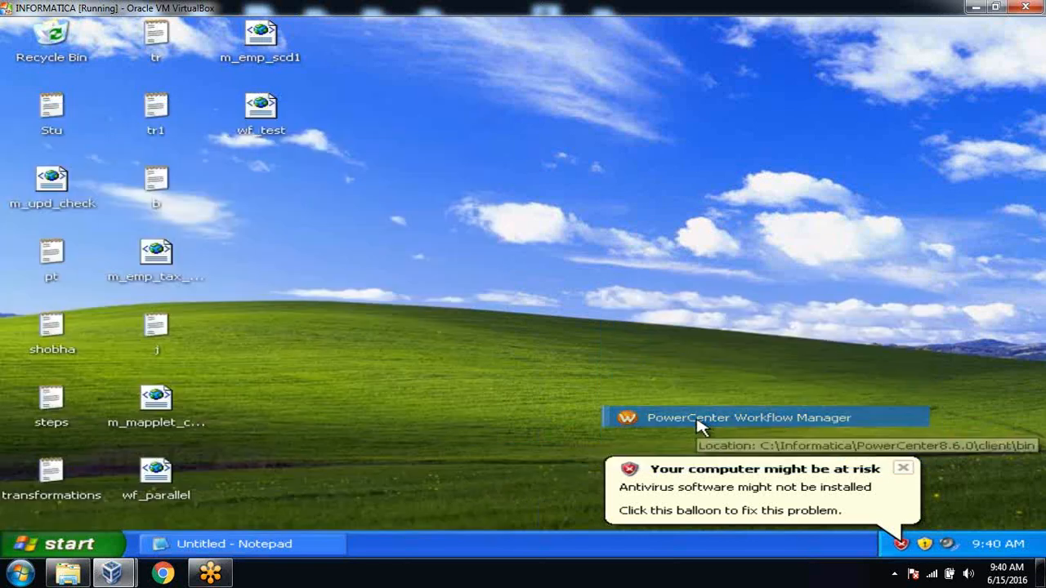
# Dismiss the antivirus warning and refresh the desktop twice
pyautogui.click(904, 469)
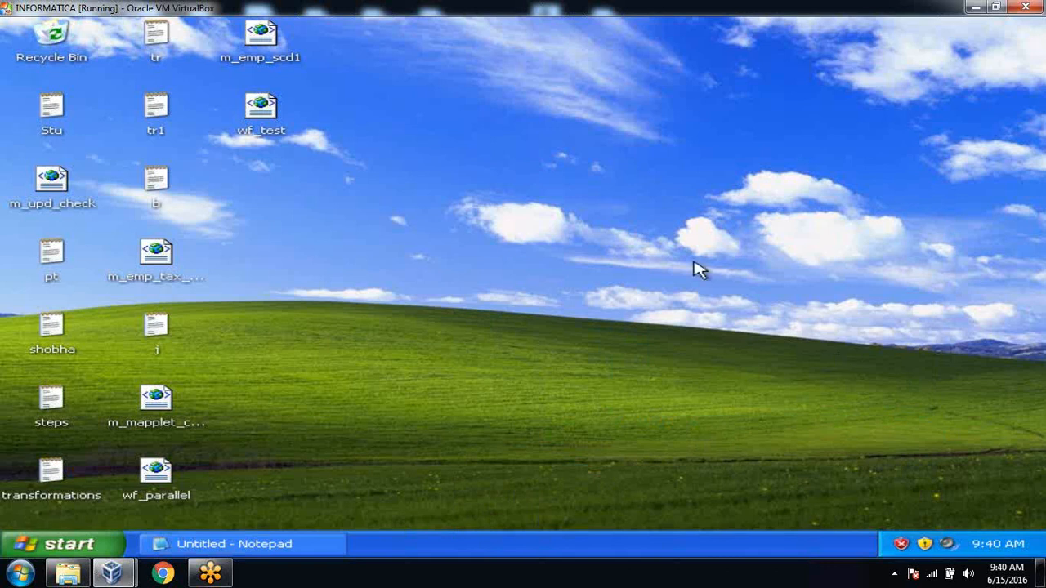
pyautogui.rightClick(599, 129)
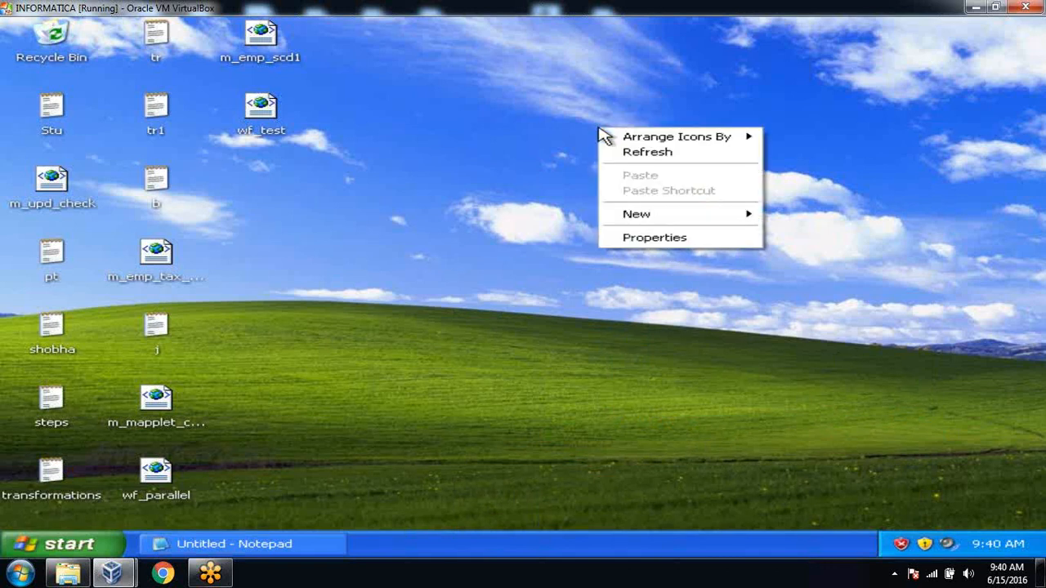
pyautogui.click(628, 153)
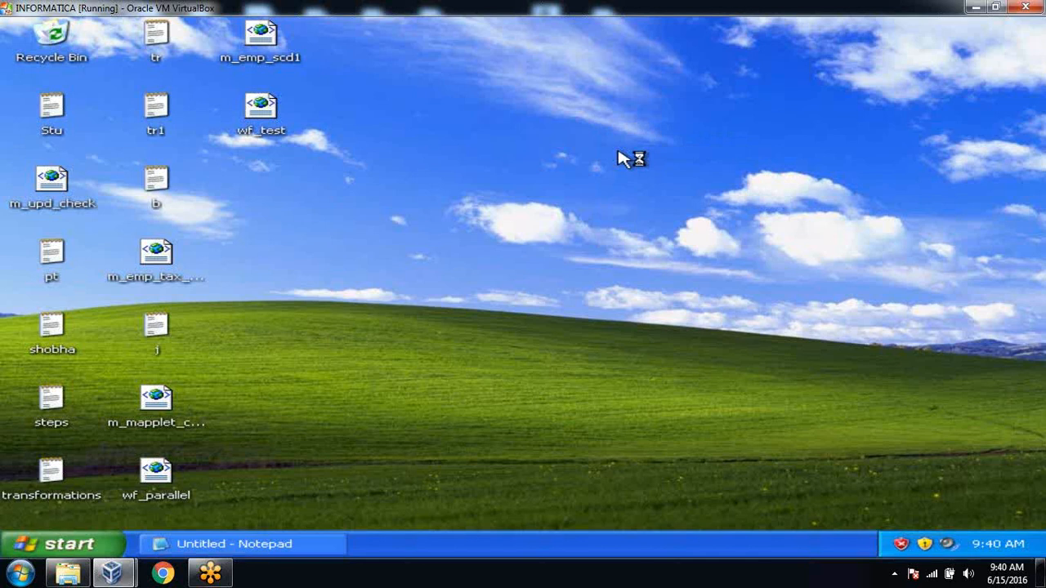
pyautogui.rightClick(621, 157)
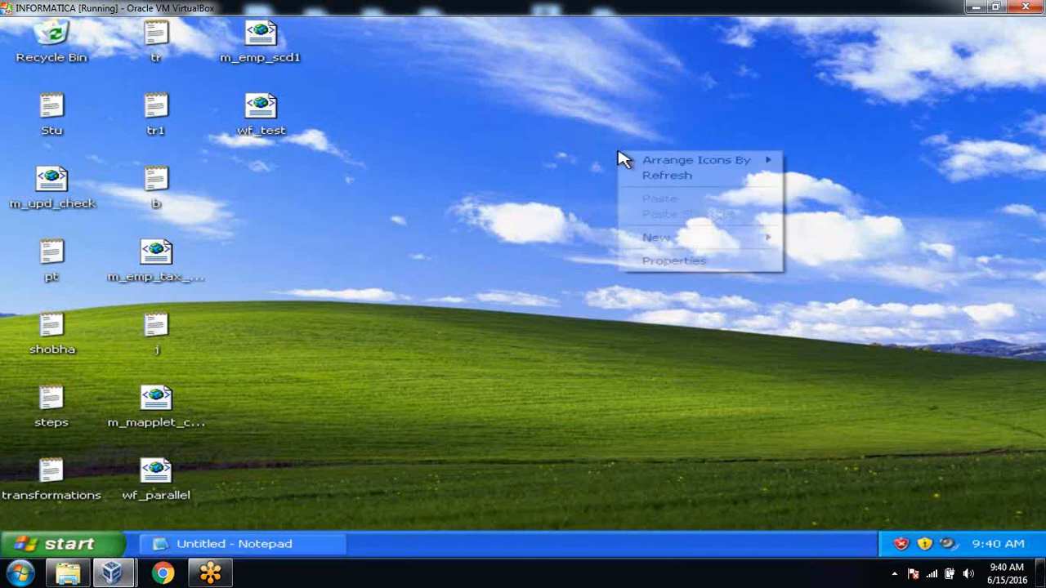
pyautogui.click(639, 177)
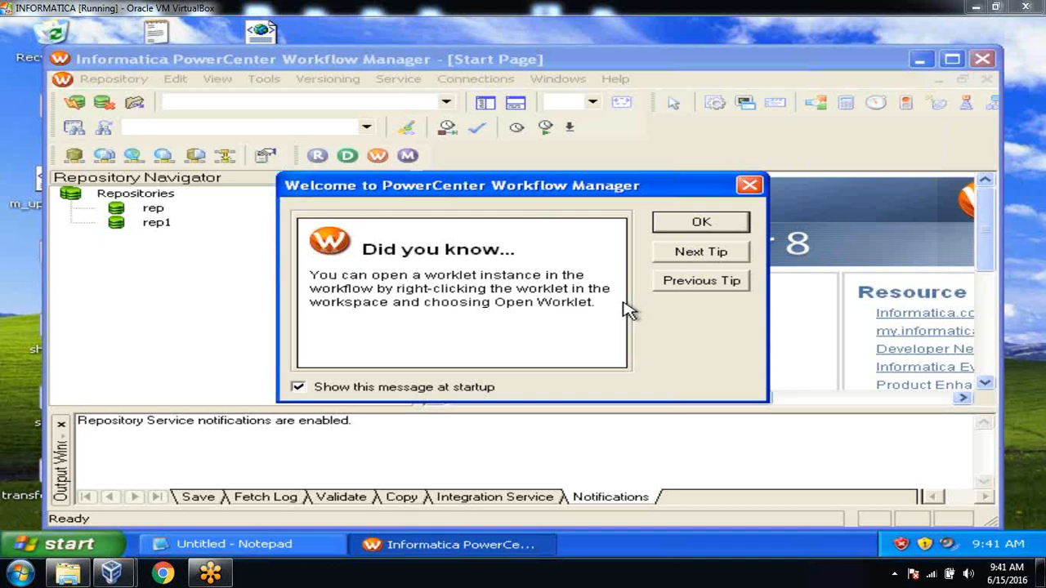
# Dismiss the tip, maximize the window, and log in to the rep repository with its password
pyautogui.click(726, 225)
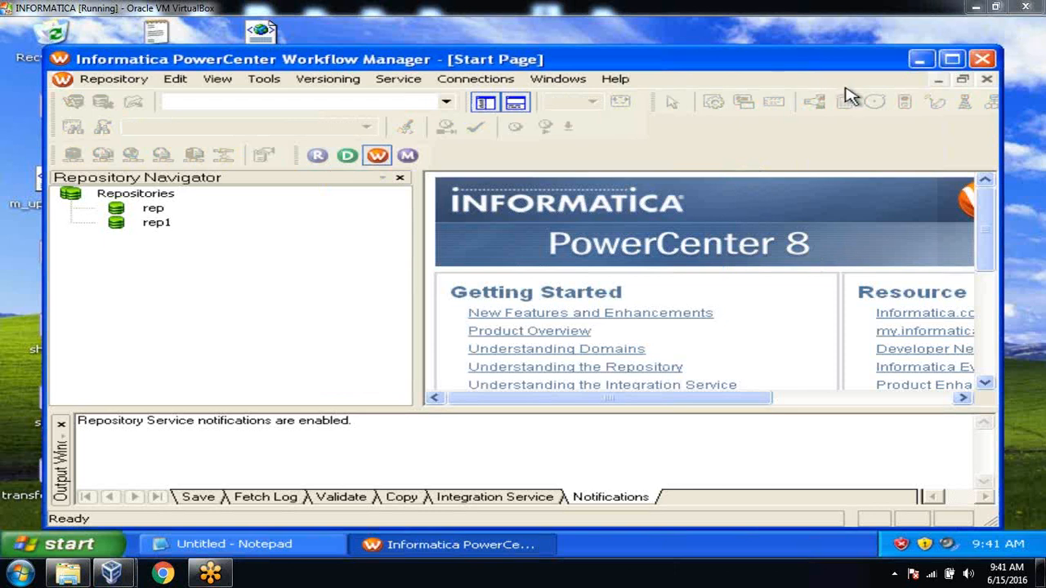
pyautogui.click(951, 59)
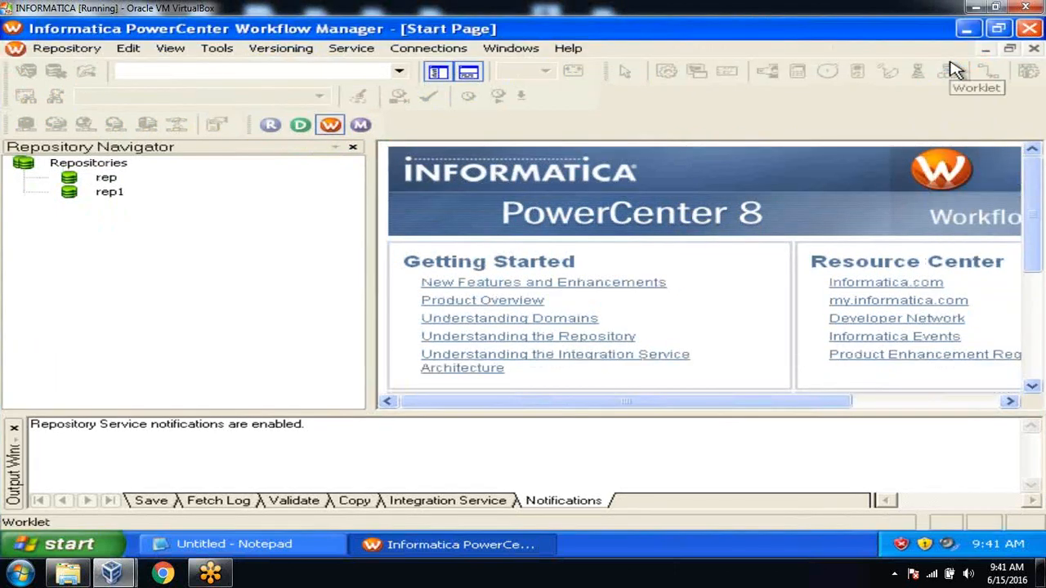
pyautogui.doubleClick(114, 182)
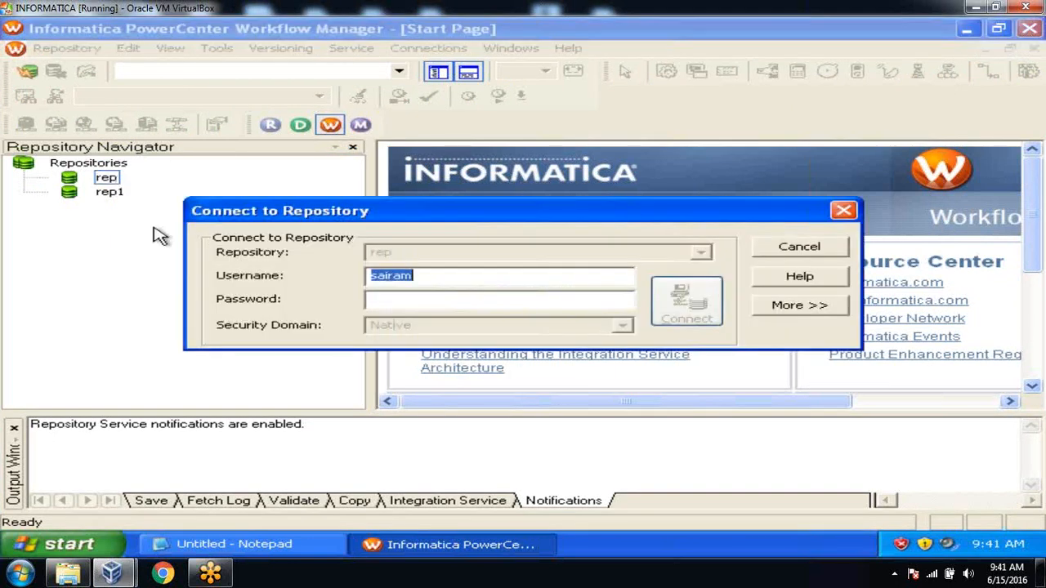
pyautogui.click(371, 298)
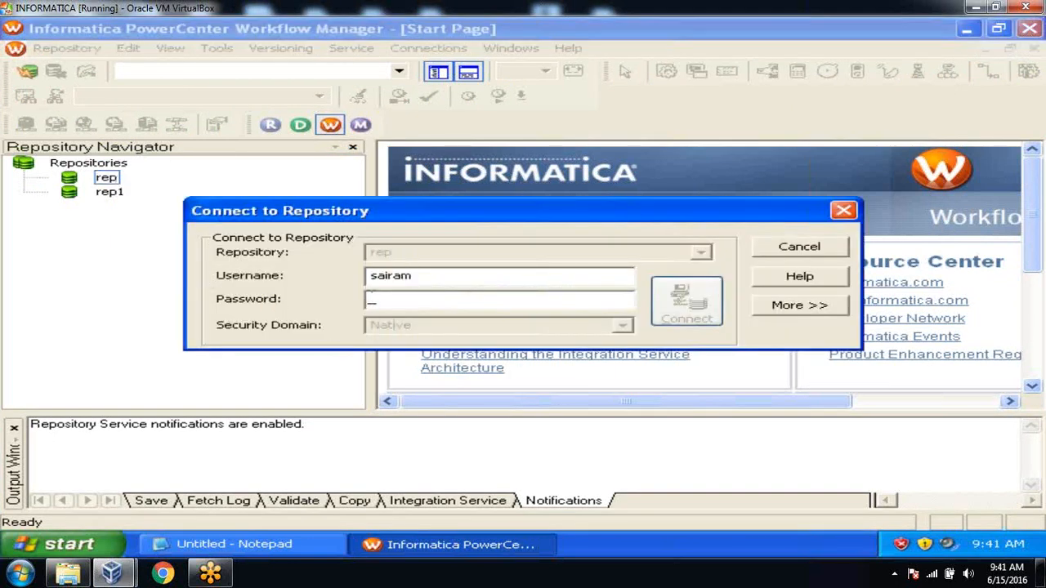
pyautogui.write('*******')
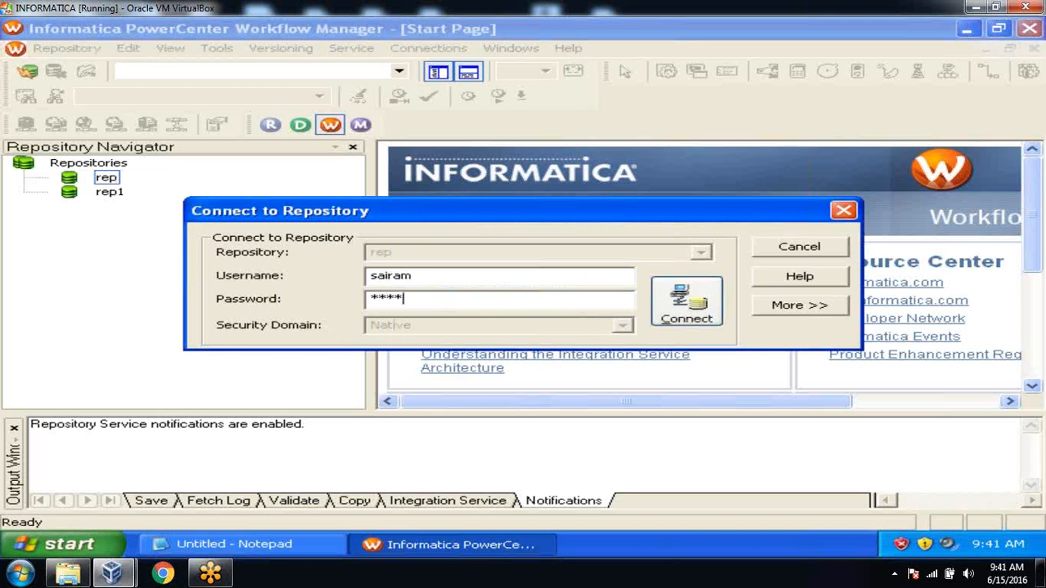
pyautogui.press('Return')
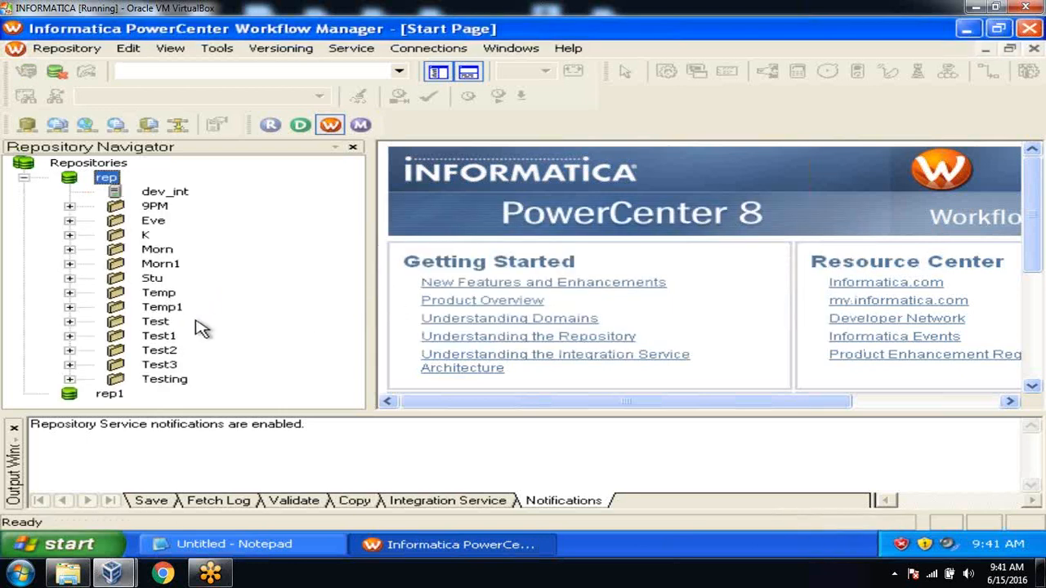
# Close the Output panel, narrow the navigator, and open the Morn1 folder
pyautogui.click(14, 429)
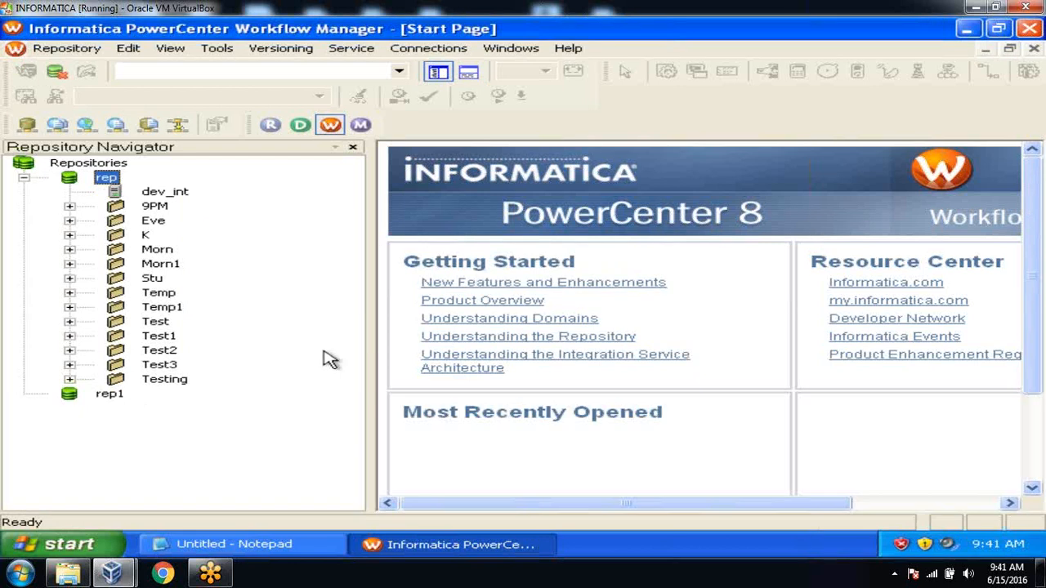
pyautogui.moveTo(372, 319); pyautogui.dragTo(296, 326)
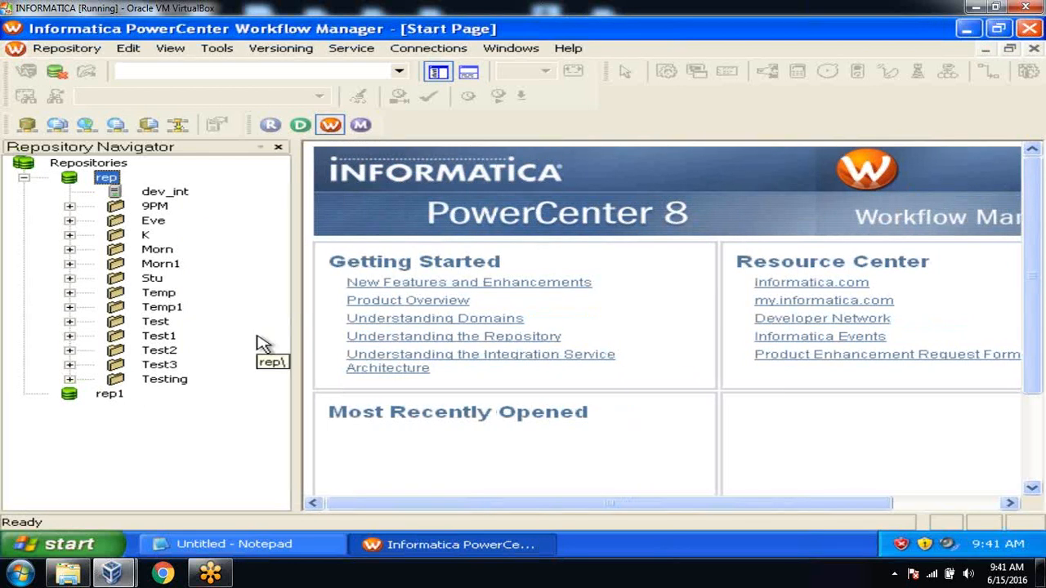
pyautogui.doubleClick(160, 264)
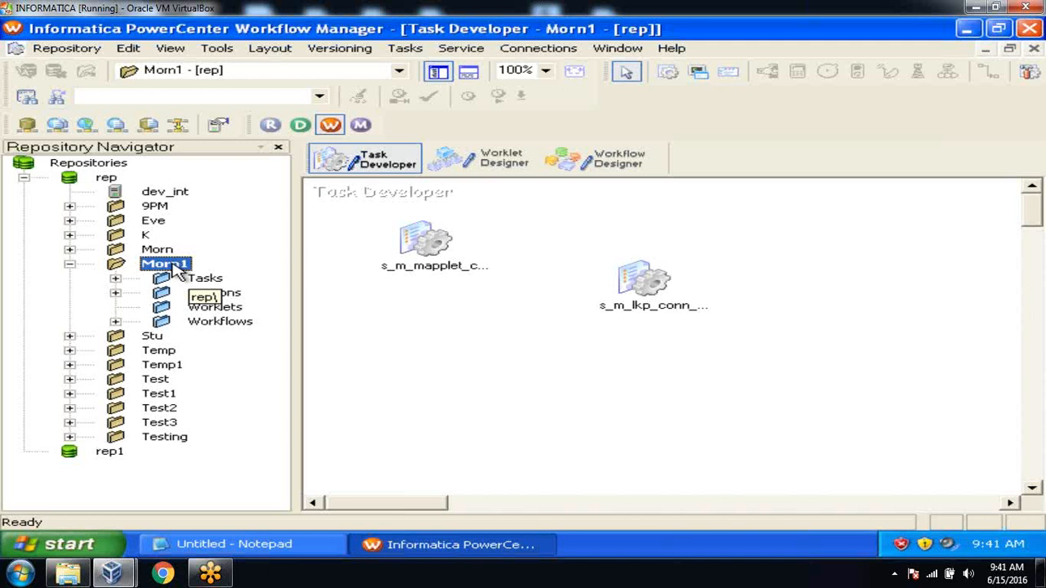
# Clear the Task Developer workspace and create an Email task named em_success
pyautogui.rightClick(522, 227)
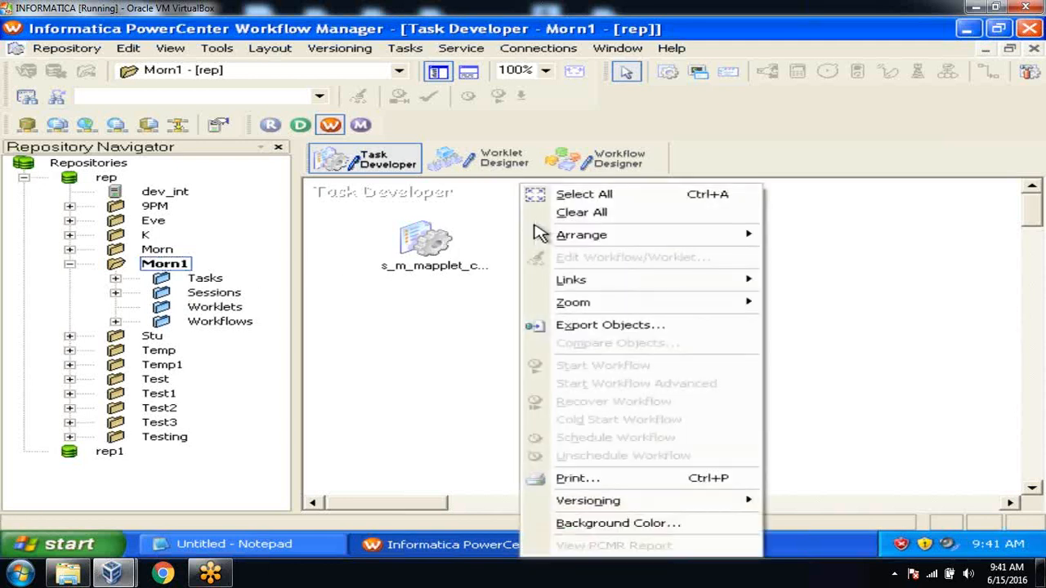
pyautogui.click(540, 214)
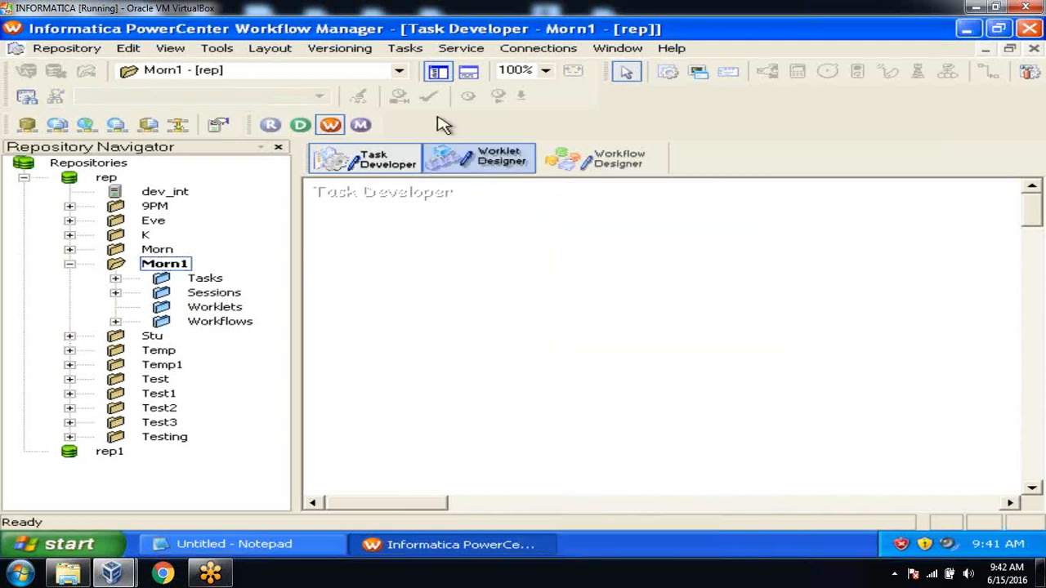
pyautogui.click(404, 51)
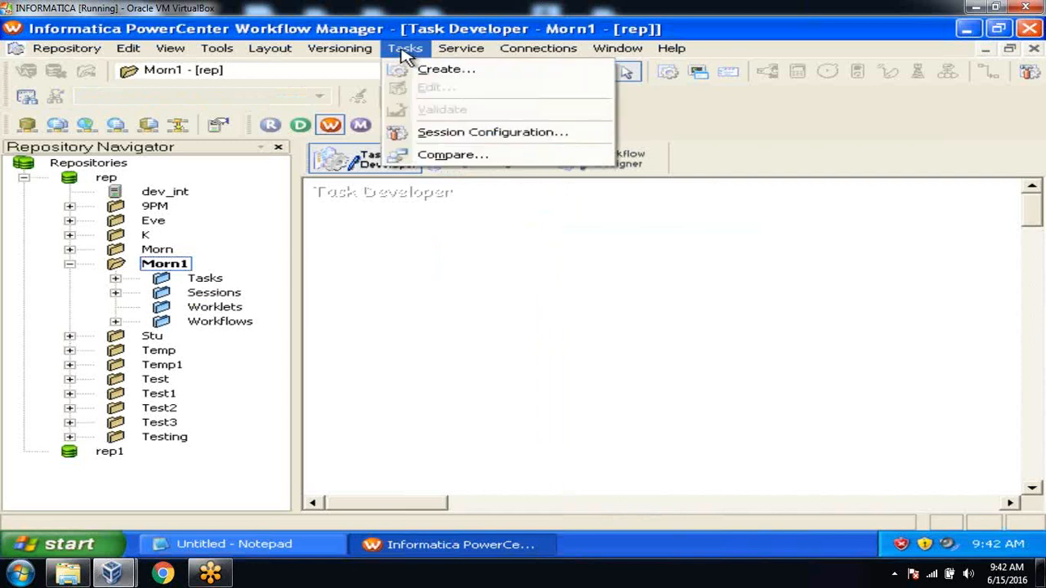
pyautogui.click(441, 69)
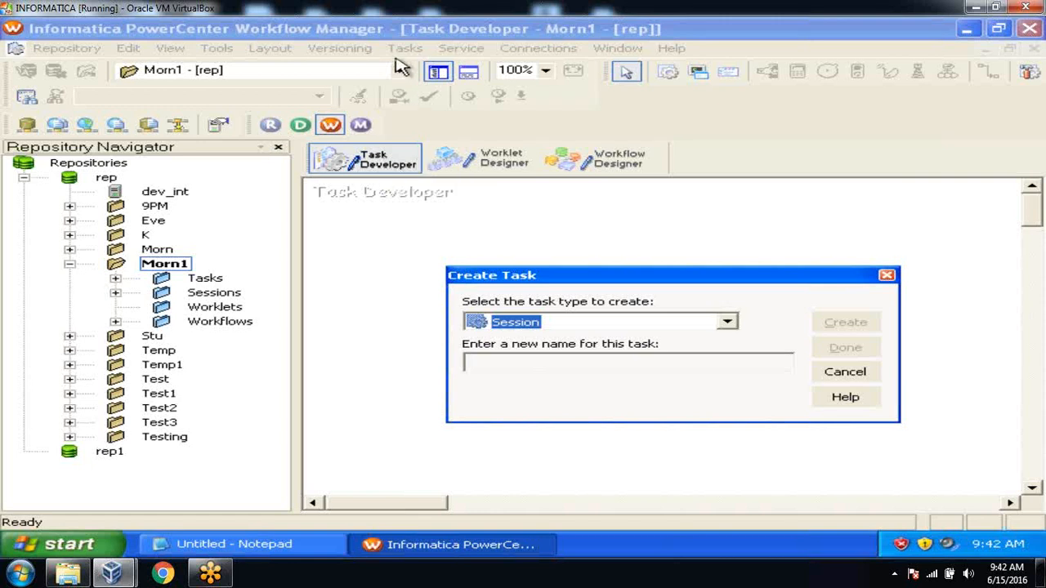
pyautogui.click(725, 322)
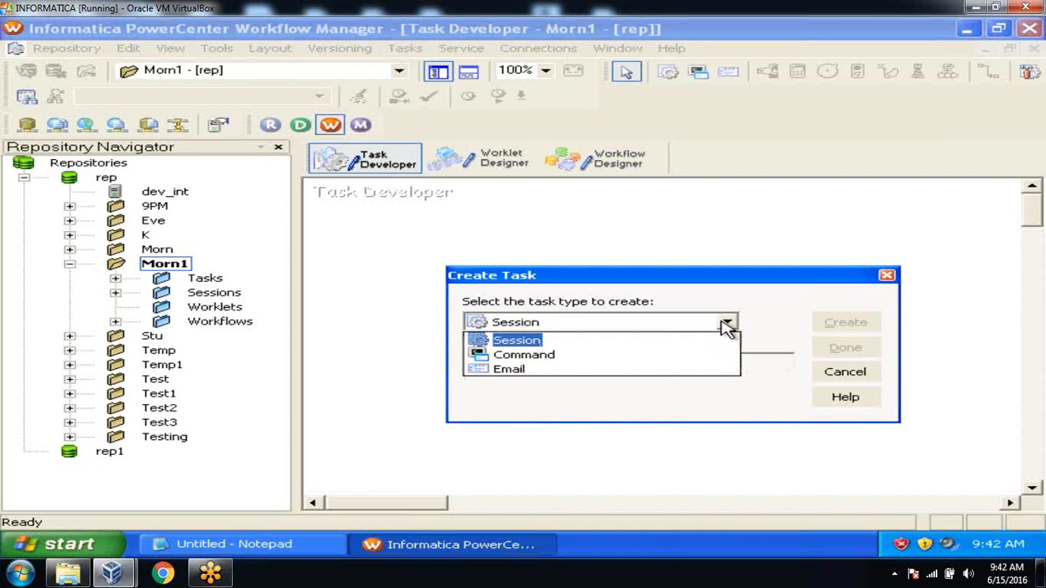
pyautogui.click(517, 369)
pyautogui.click(514, 366)
pyautogui.write('em_success')
pyautogui.press('Return')
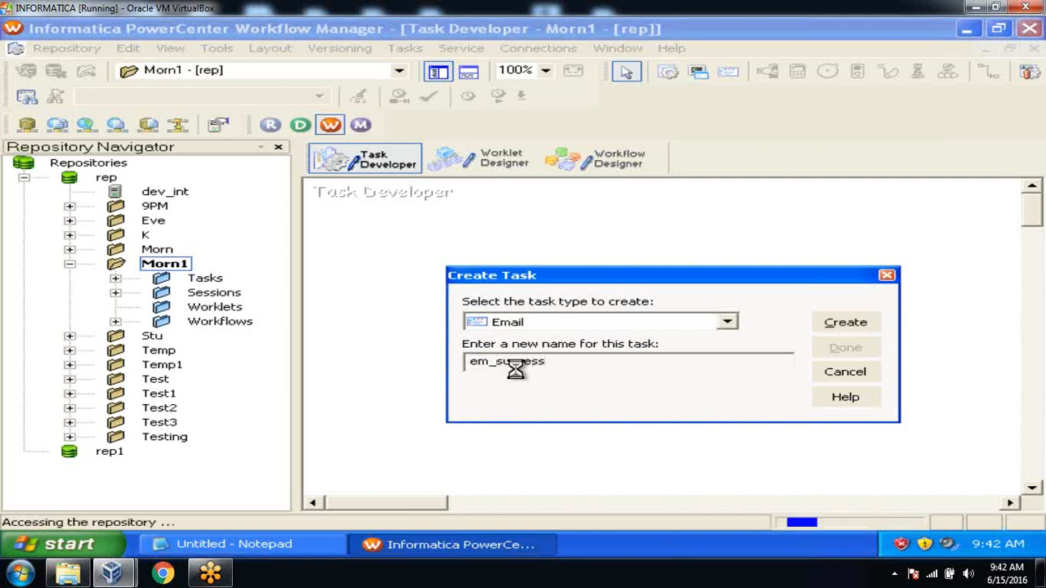
pyautogui.click(826, 348)
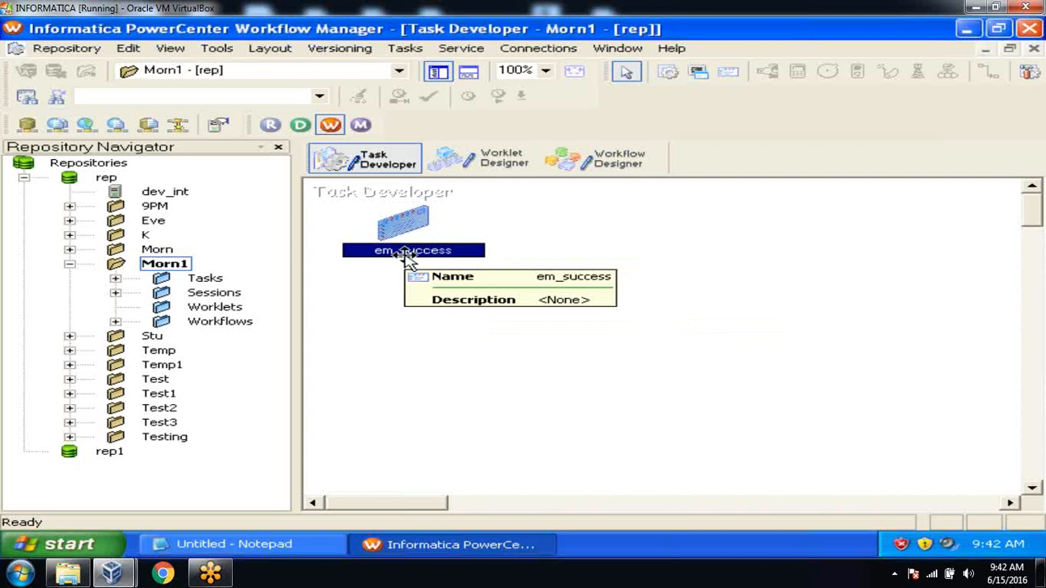
# Locate em_success in Morn1's Tasks folder, then deselect it on the canvas
pyautogui.click(116, 279)
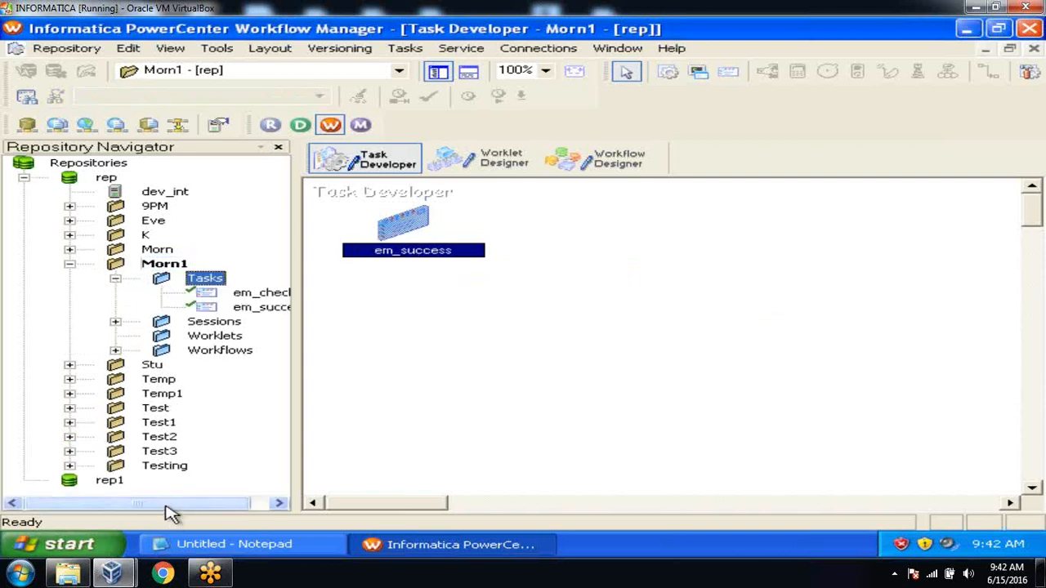
pyautogui.moveTo(168, 507); pyautogui.dragTo(253, 506)
pyautogui.click(274, 313)
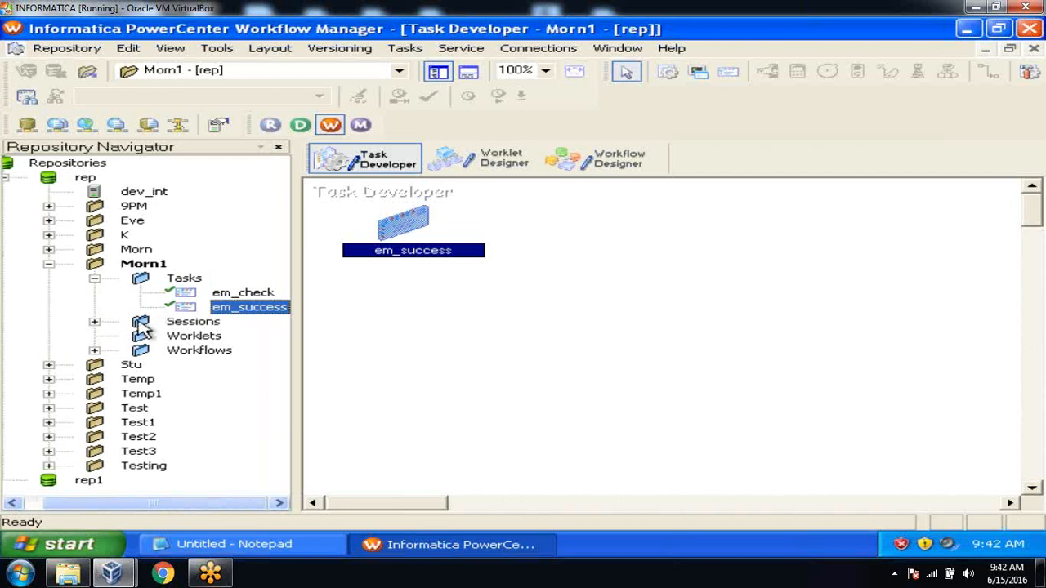
pyautogui.click(96, 323)
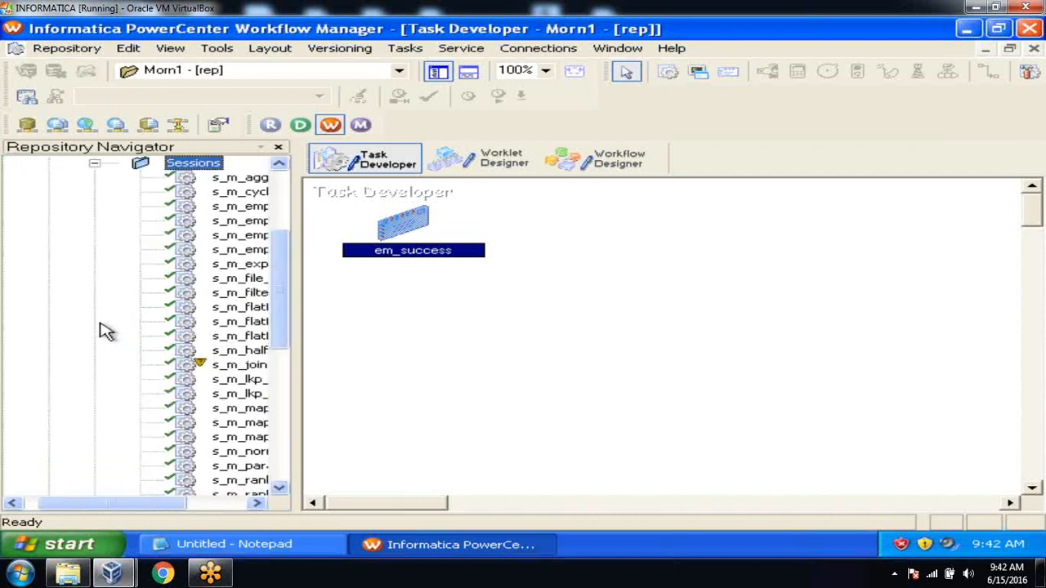
pyautogui.click(95, 164)
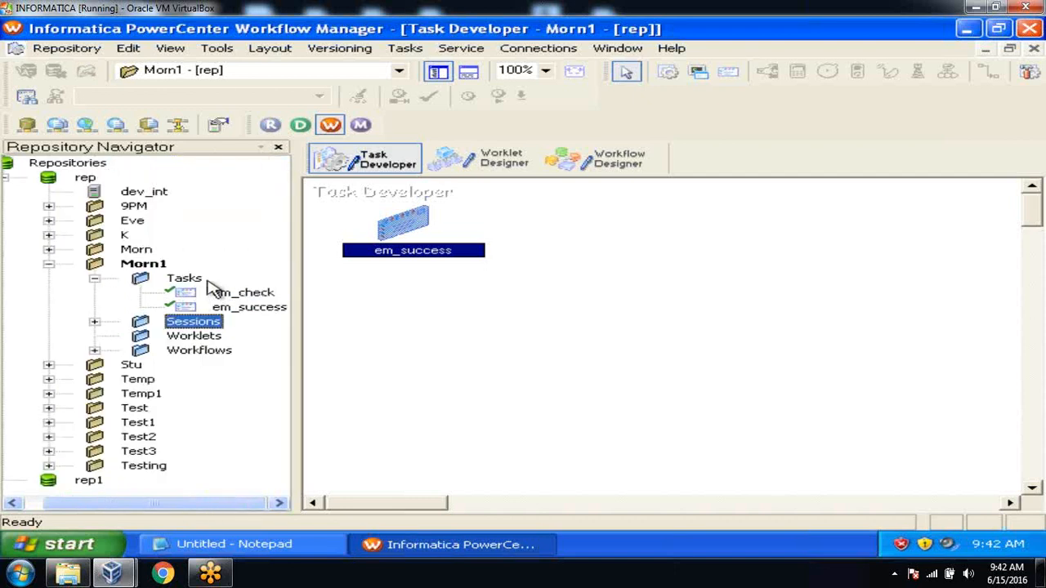
pyautogui.click(425, 312)
# In em_success's properties, enter the recipient e-mail address and subject 'ETL LOAD STATUS'
pyautogui.doubleClick(409, 221)
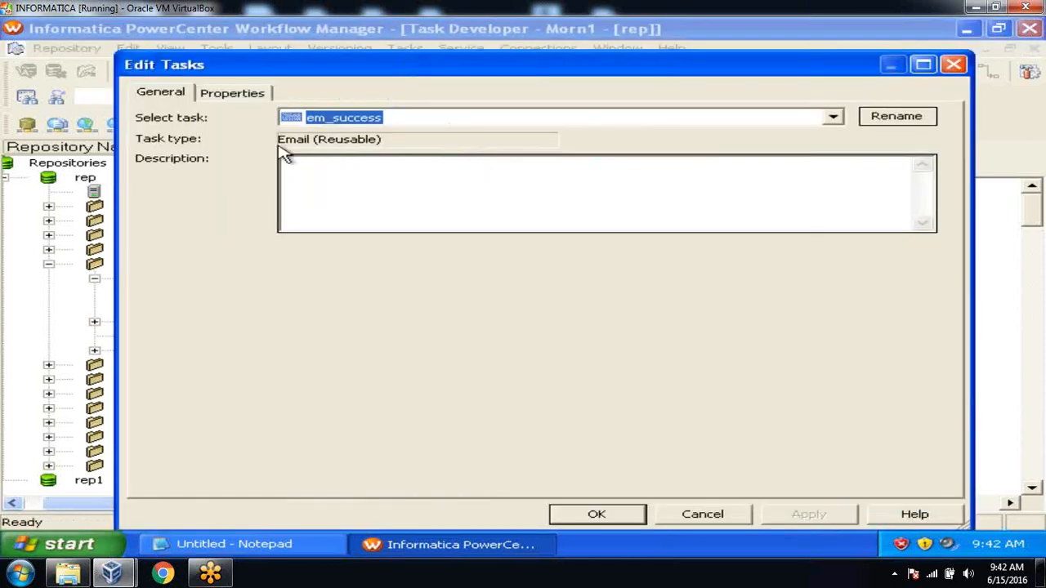
pyautogui.click(239, 97)
pyautogui.click(473, 186)
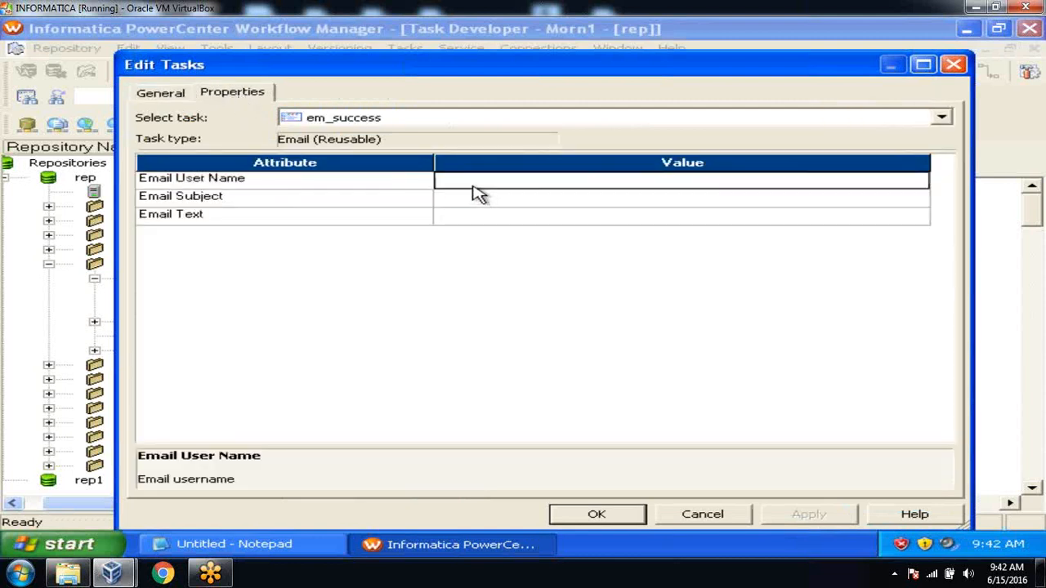
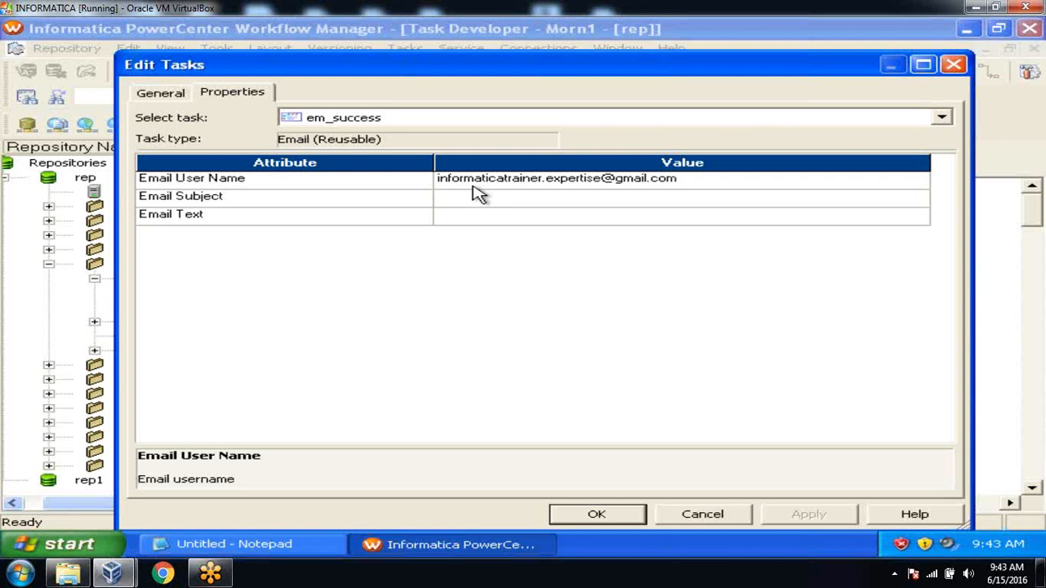
pyautogui.click(478, 205)
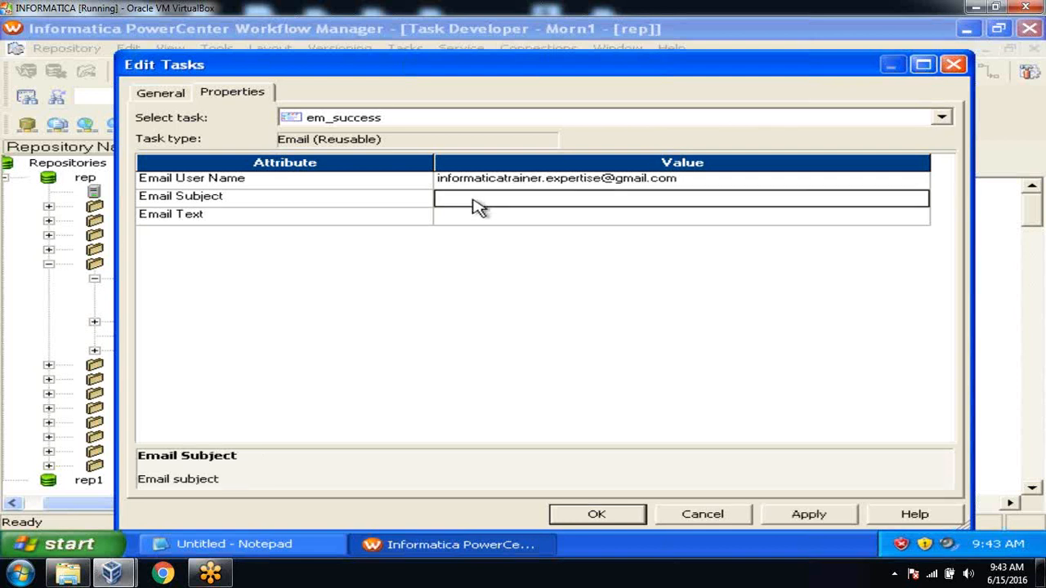
pyautogui.write('ETL 0')
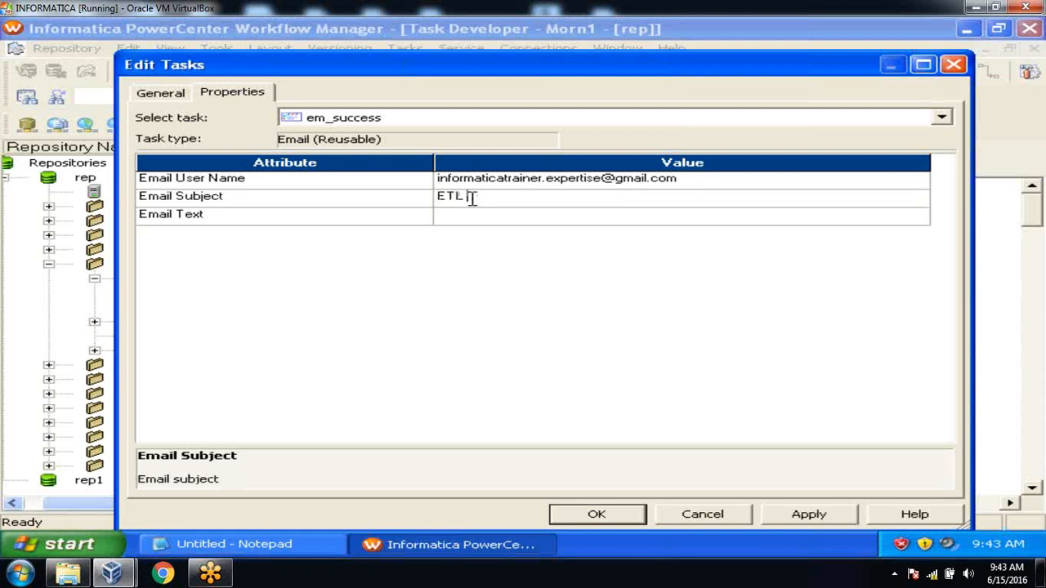
pyautogui.write('OAD STATUS')
# Write the body 'Hi All, Today ETL load has been completed successfully. Thanks, ETL Team' and apply
pyautogui.click(479, 222)
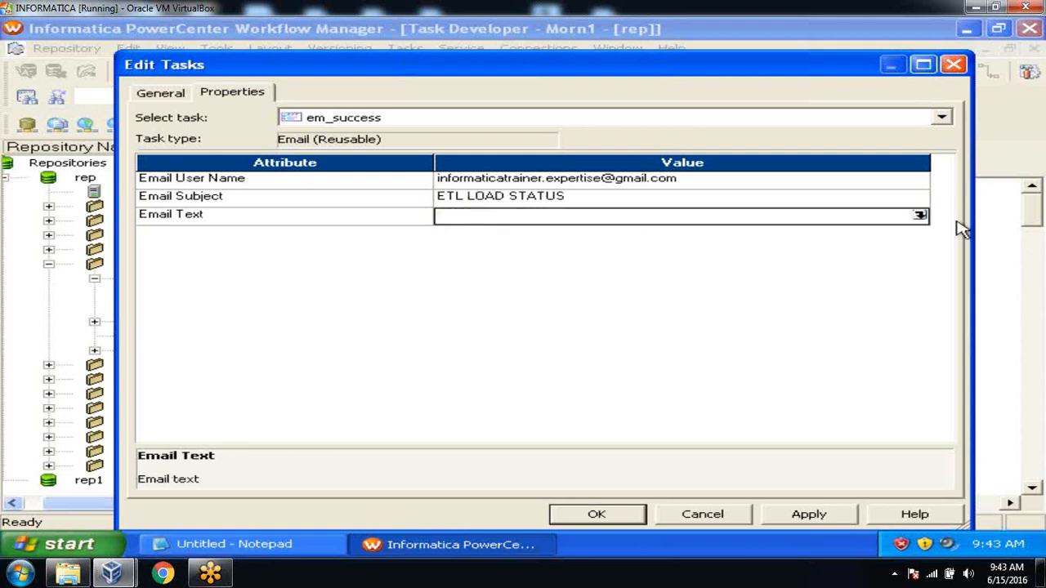
pyautogui.click(919, 214)
pyautogui.write('Hi a')
pyautogui.press('BackSpace')
pyautogui.press('BackSpace')
pyautogui.write('All,')
pyautogui.press('Return')
pyautogui.press('Return')
pyautogui.write('To')
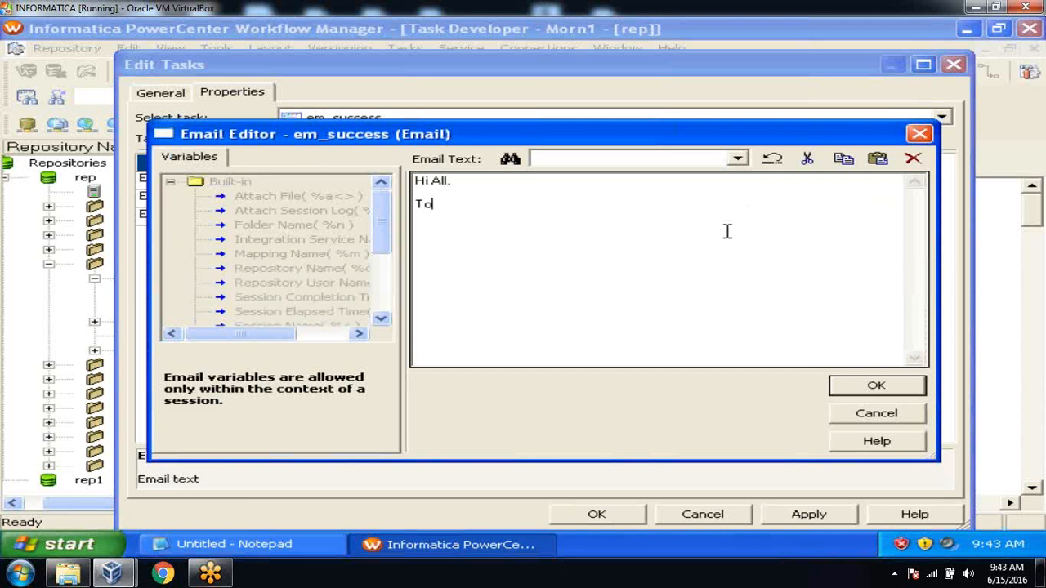
pyautogui.write('day ETL load has been completed successfully  Thanks,')
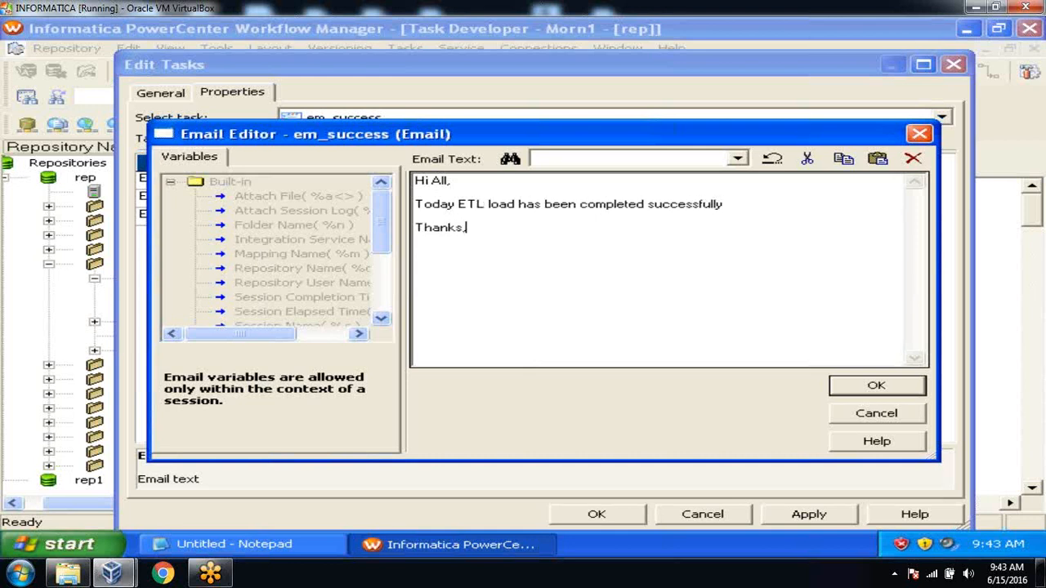
pyautogui.press('Return')
pyautogui.write('ETL Team')
pyautogui.click(875, 386)
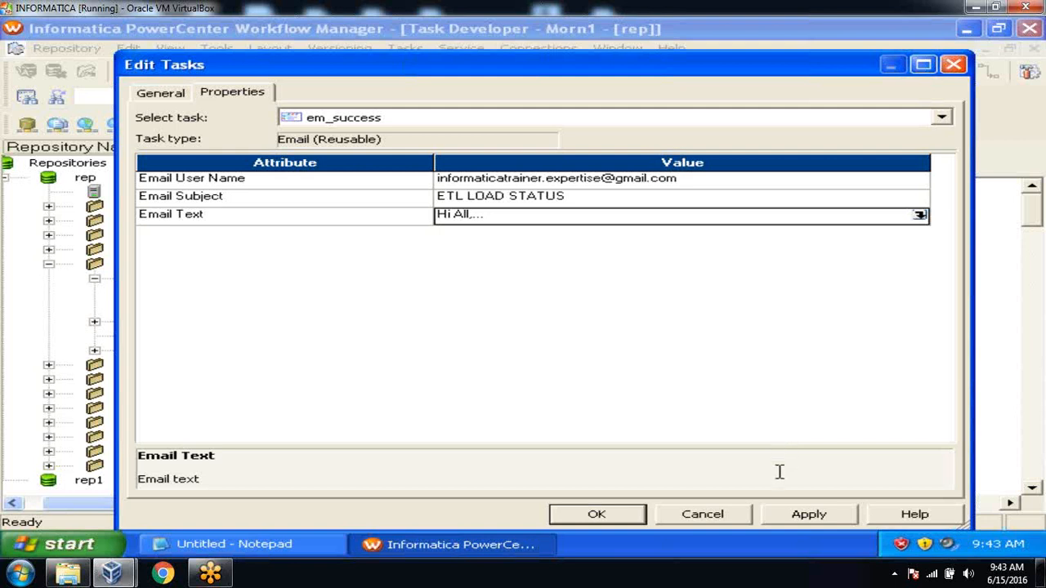
pyautogui.click(797, 514)
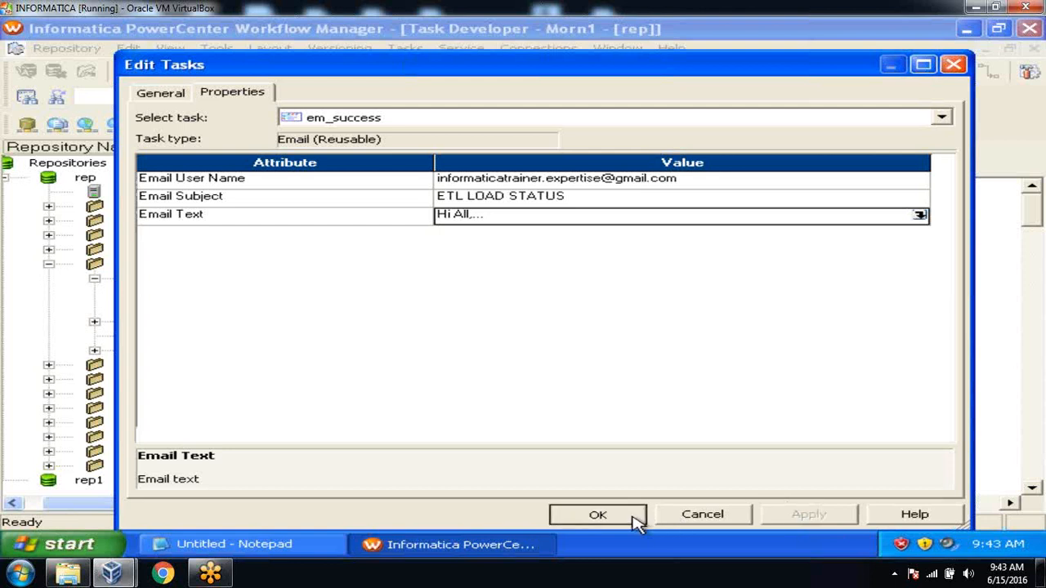
pyautogui.click(597, 514)
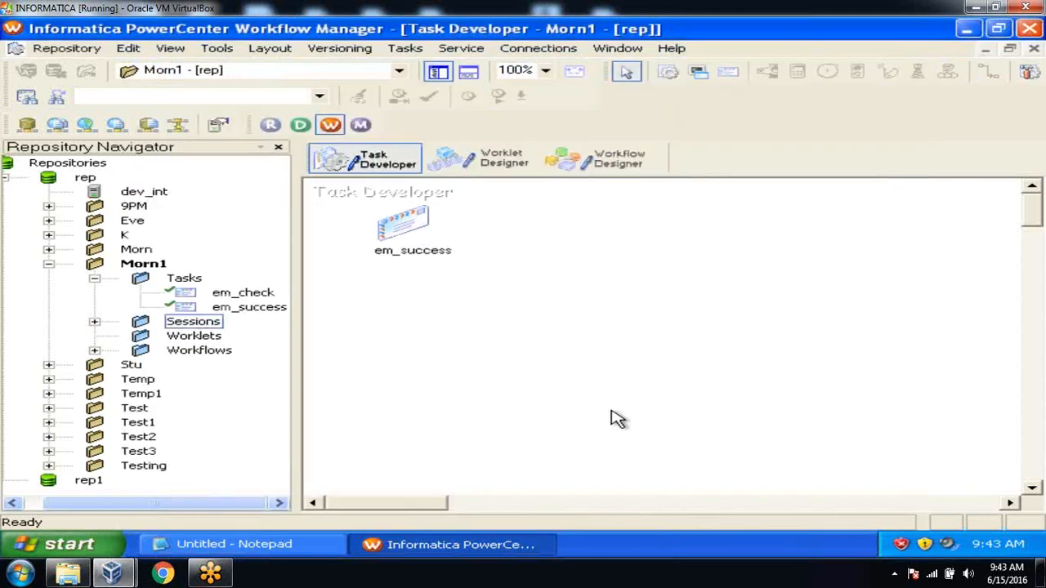
# Save em_success and open the wf_Test3 workflow in Workflow Designer
pyautogui.hotkey('ctrl', 's')
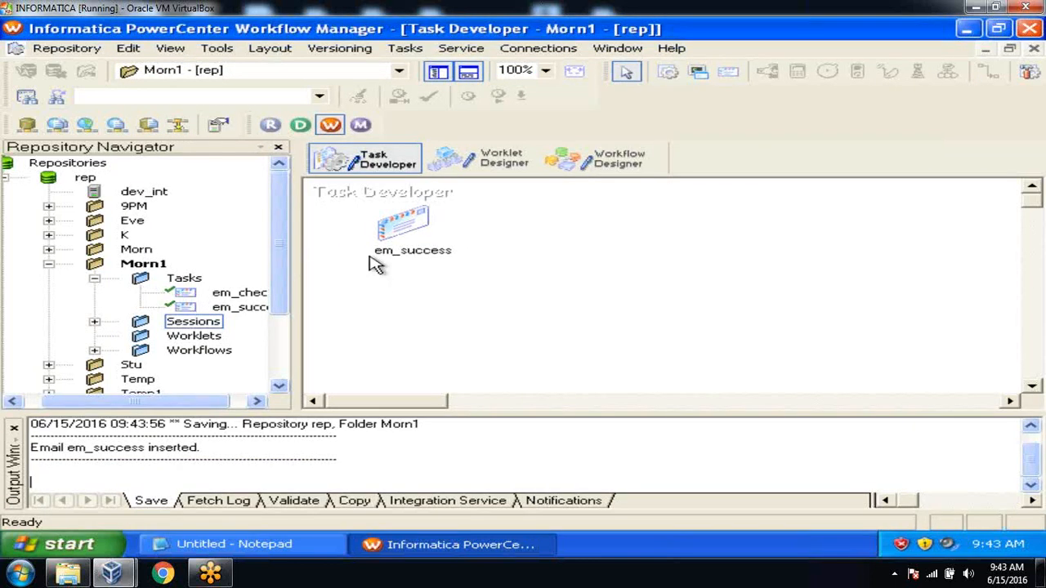
pyautogui.click(14, 430)
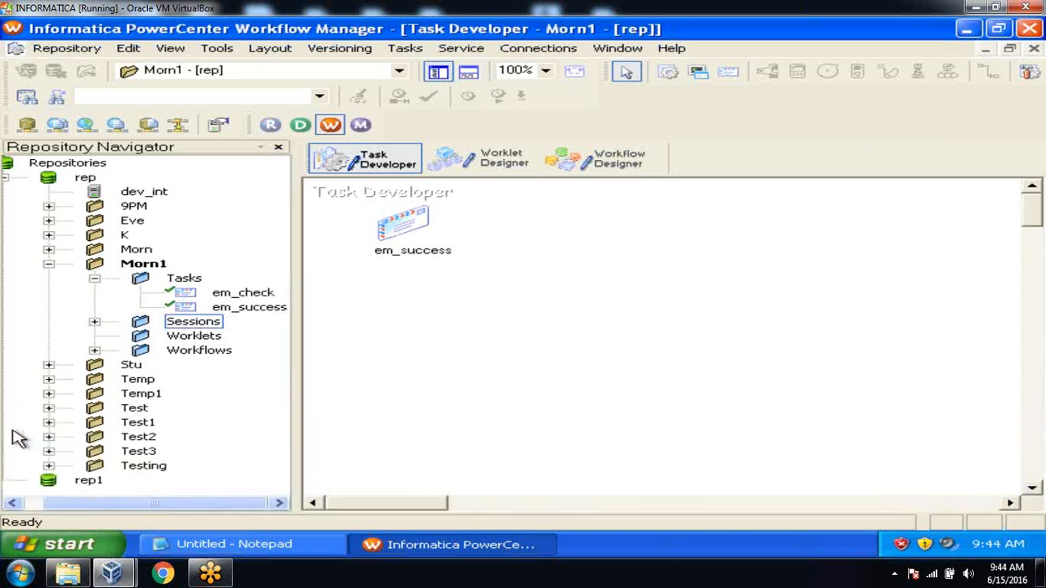
pyautogui.click(93, 281)
pyautogui.click(575, 156)
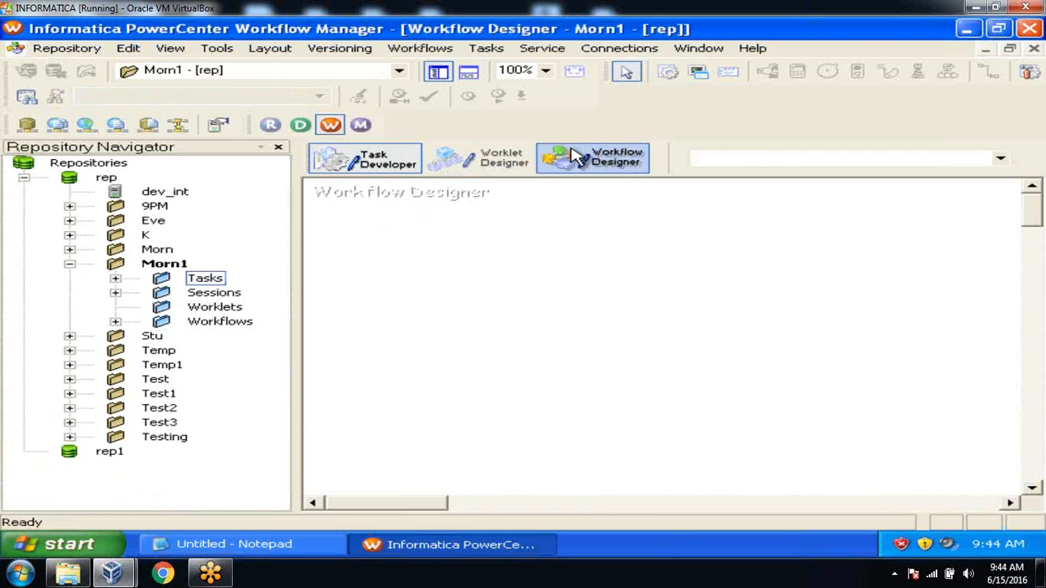
pyautogui.click(116, 322)
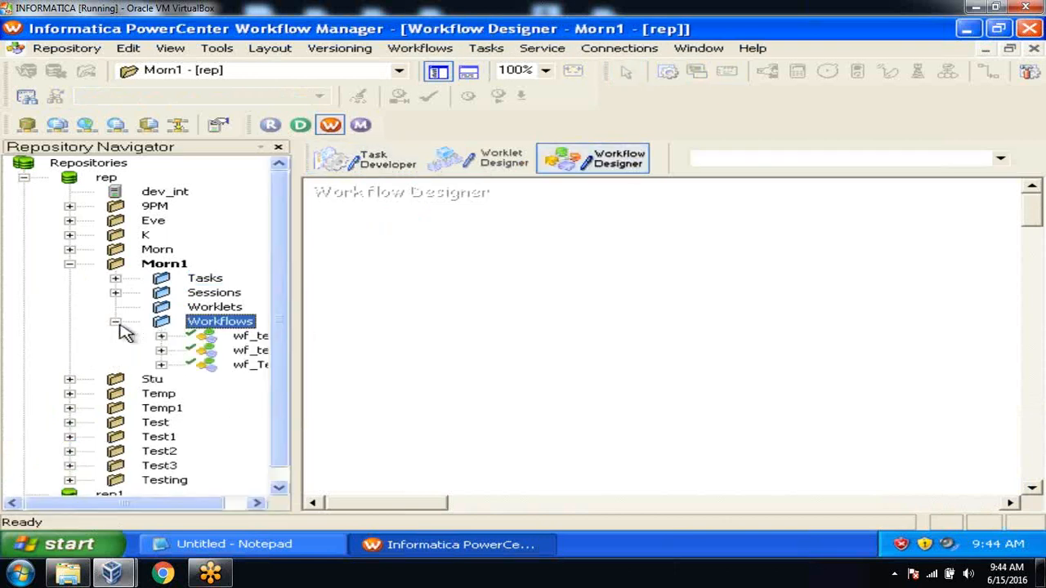
pyautogui.moveTo(249, 336); pyautogui.dragTo(459, 315)
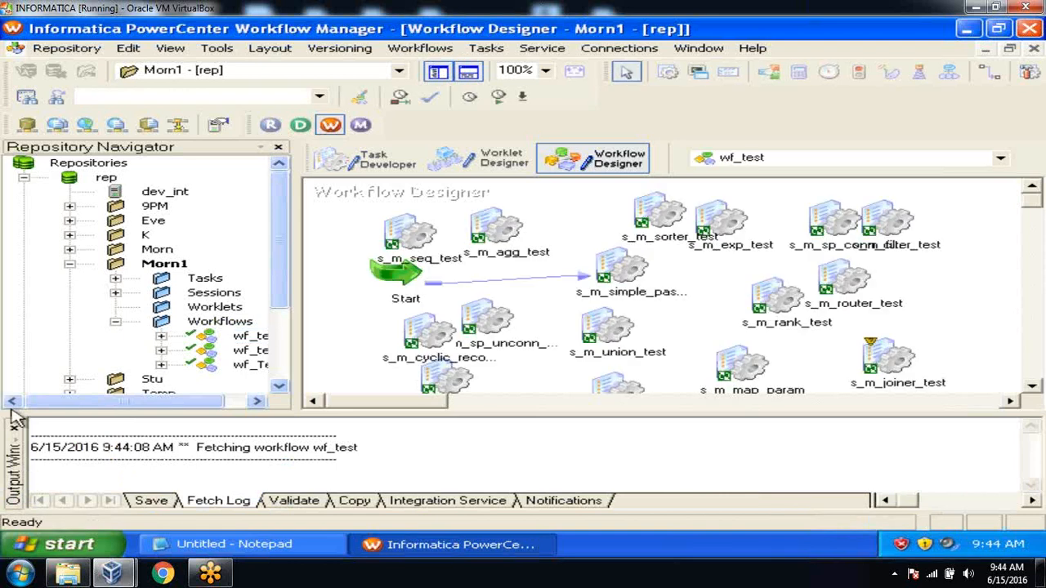
pyautogui.click(13, 426)
pyautogui.moveTo(254, 364); pyautogui.dragTo(430, 362)
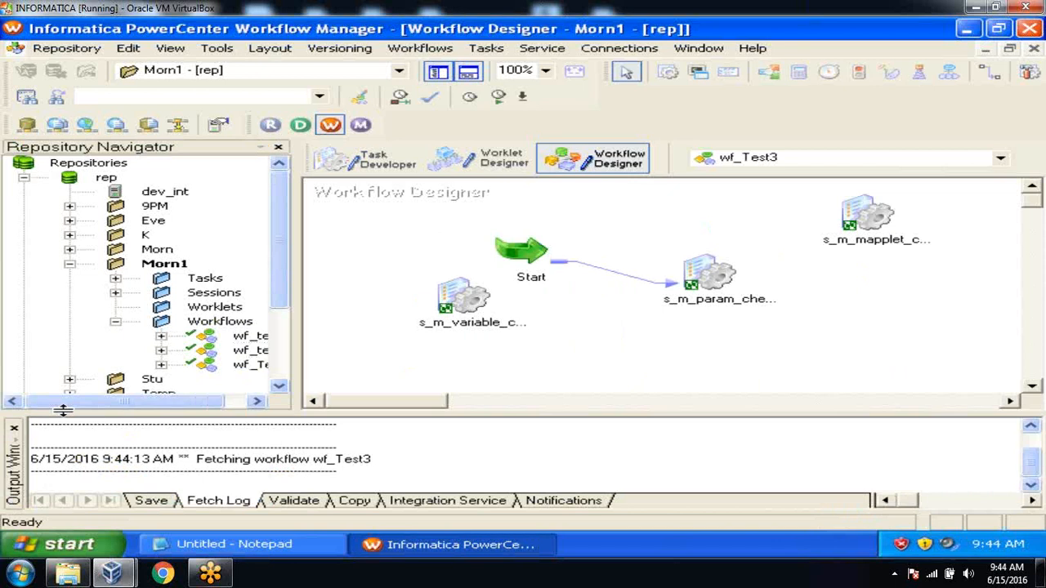
pyautogui.click(14, 427)
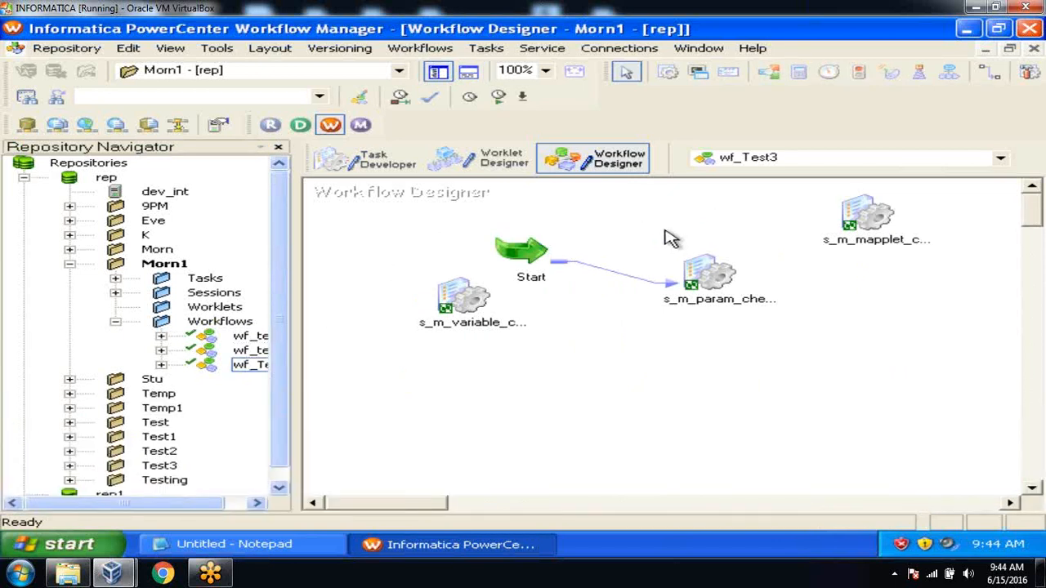
# Add em_success from Morn1's Tasks to wf_Test3 and save the repository
pyautogui.click(115, 278)
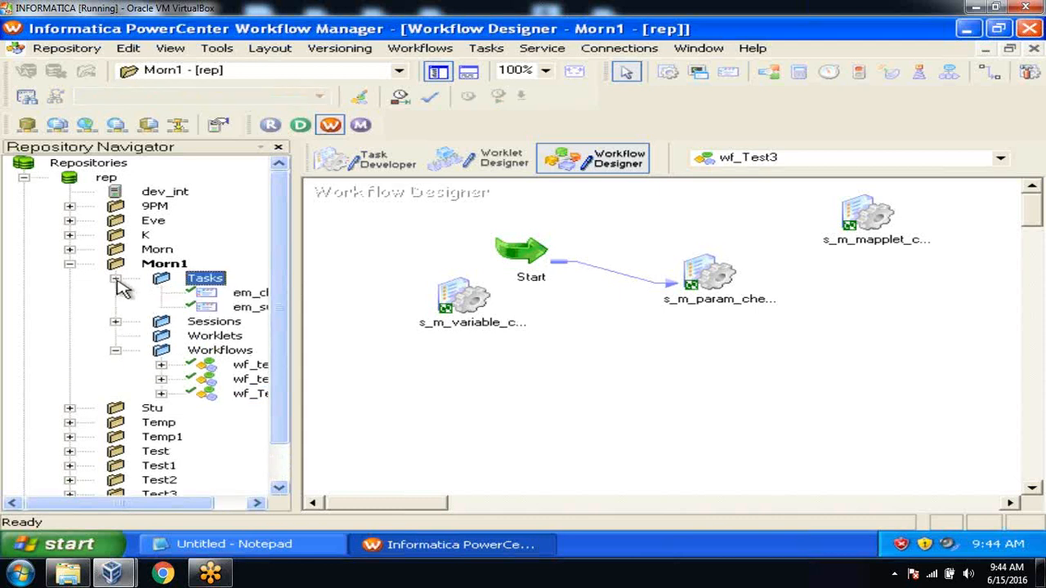
pyautogui.moveTo(86, 504); pyautogui.dragTo(205, 503)
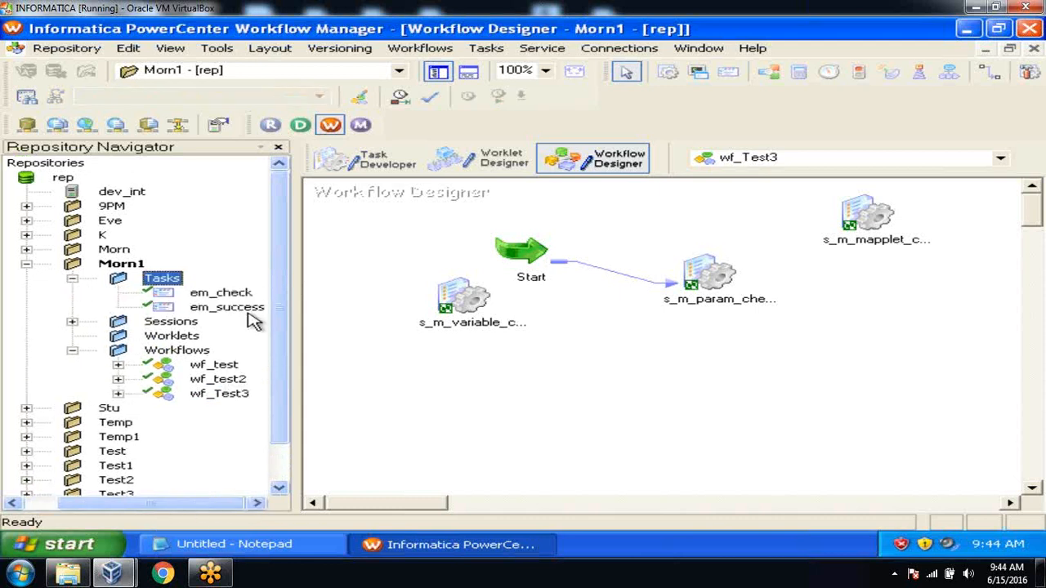
pyautogui.click(245, 309)
pyautogui.moveTo(245, 309); pyautogui.dragTo(792, 290)
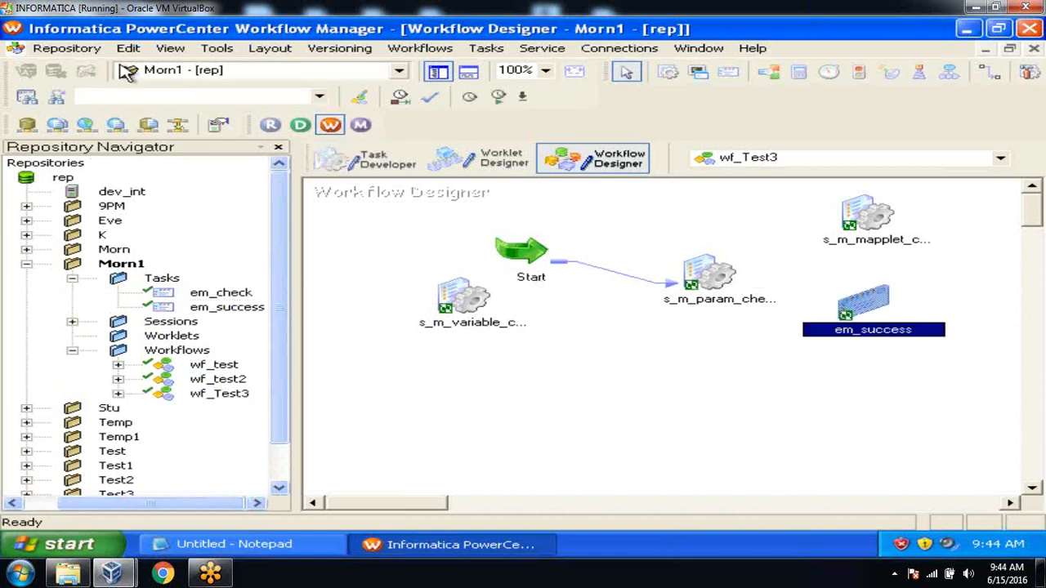
pyautogui.click(72, 48)
pyautogui.click(109, 247)
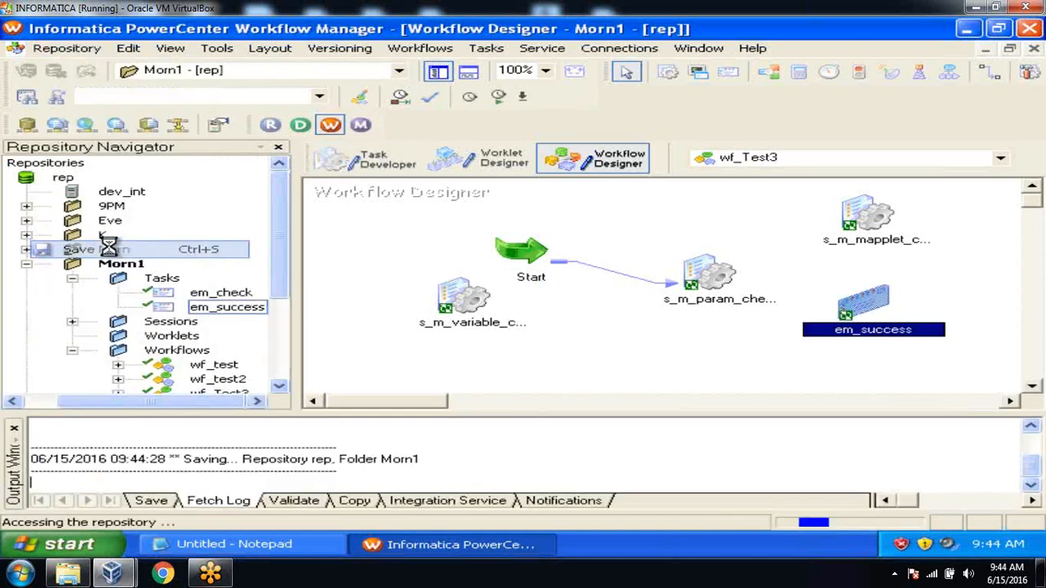
# Start the em_success task and select the Morn1 folder in Workflow Monitor
pyautogui.rightClick(866, 309)
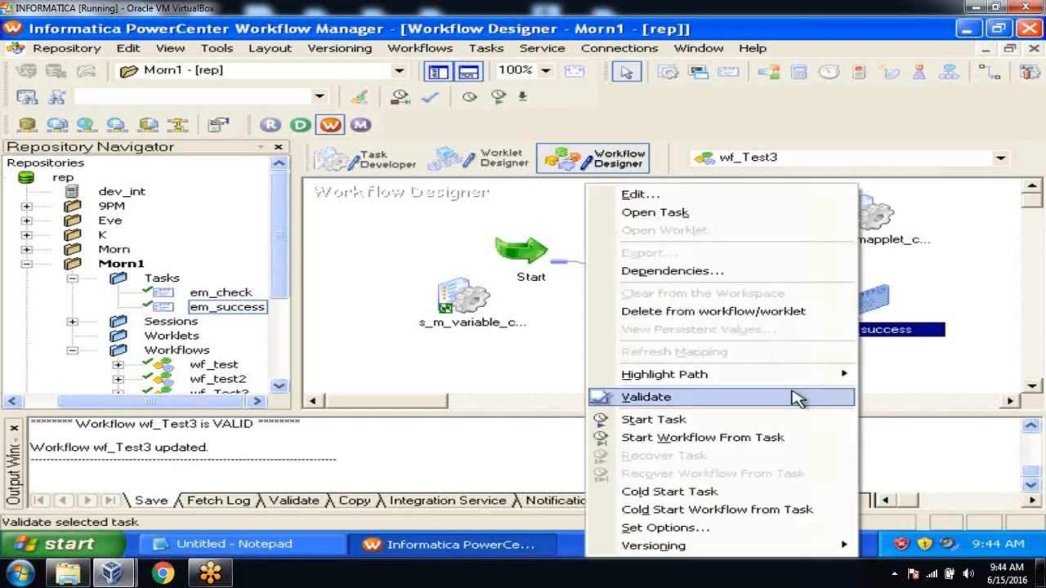
pyautogui.click(786, 419)
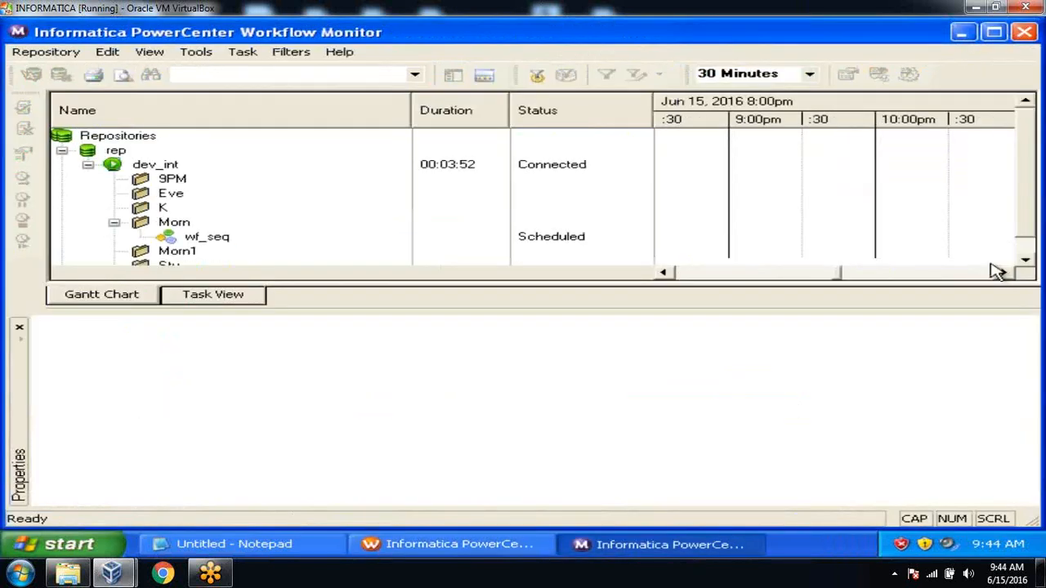
pyautogui.click(1026, 262)
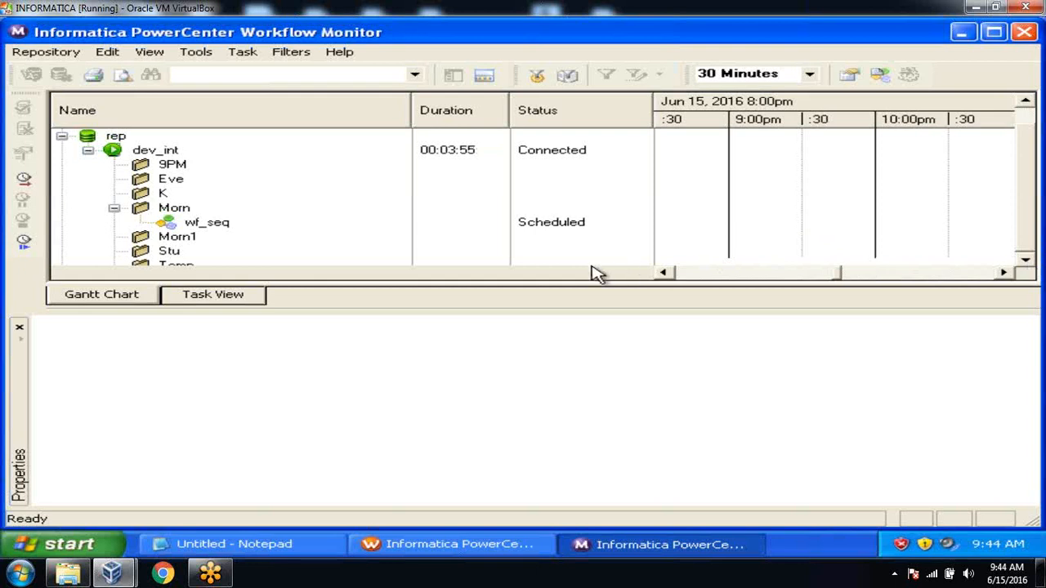
pyautogui.click(189, 239)
pyautogui.press('Down')
pyautogui.press('Down')
pyautogui.press('Down')
pyautogui.press('Down')
pyautogui.press('Down')
pyautogui.press('Down')
pyautogui.press('Down')
pyautogui.press('Down')
pyautogui.press('Down')
pyautogui.press('Down')
pyautogui.press('Down')
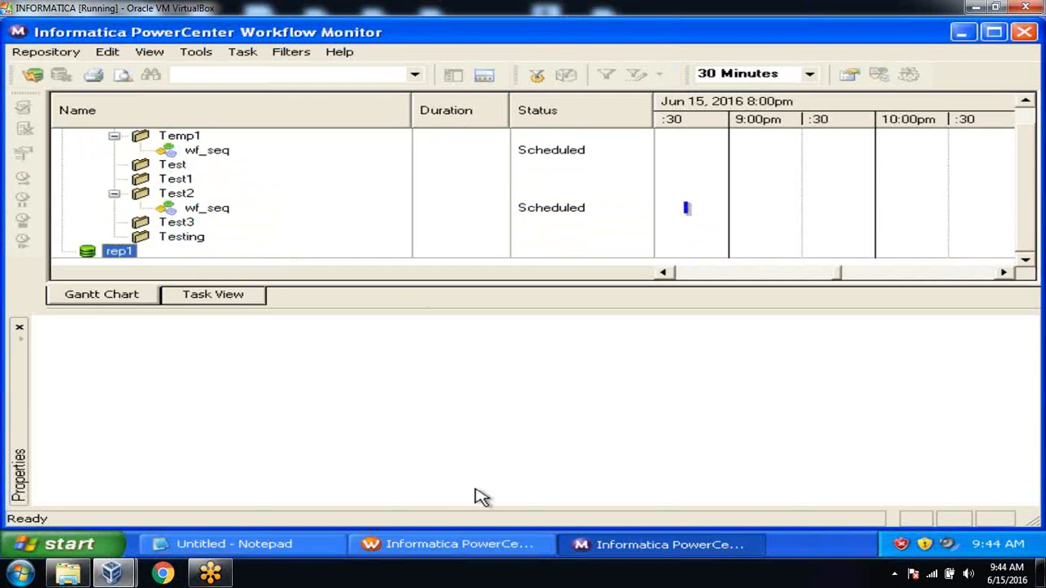
pyautogui.click(458, 547)
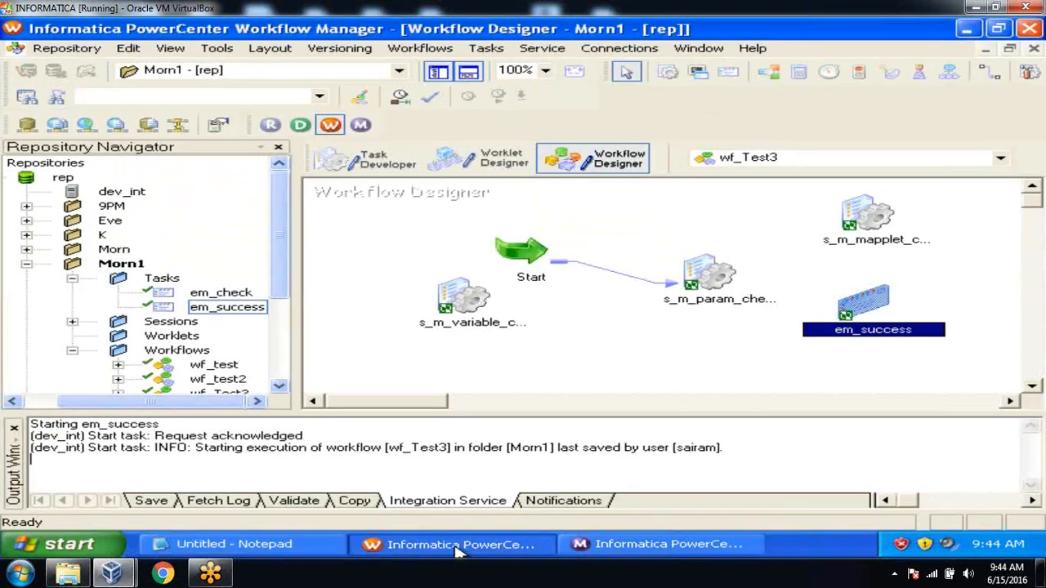
pyautogui.click(599, 549)
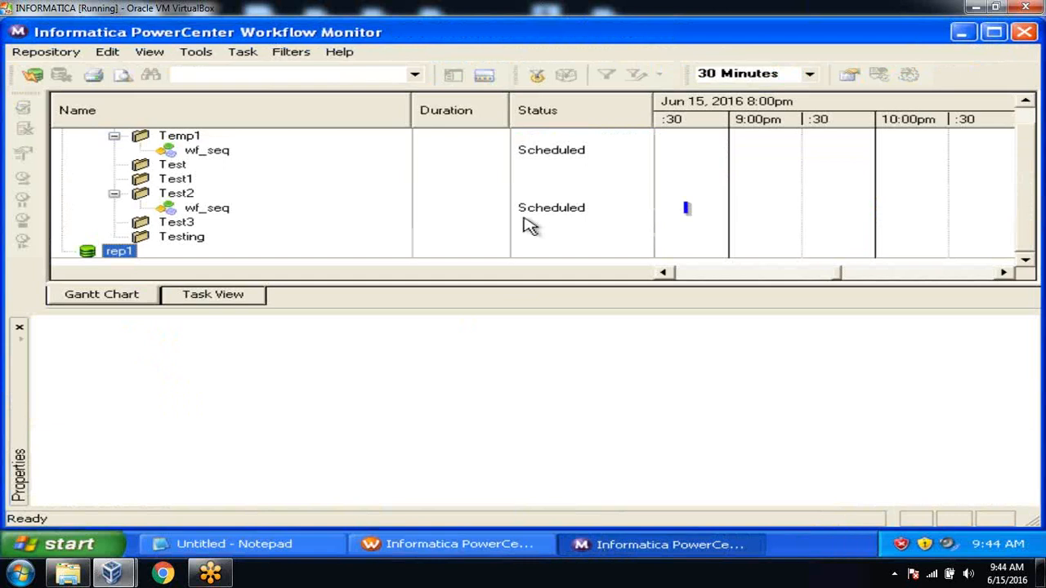
pyautogui.click(1025, 101)
pyautogui.moveTo(1024, 104); pyautogui.dragTo(1024, 104)
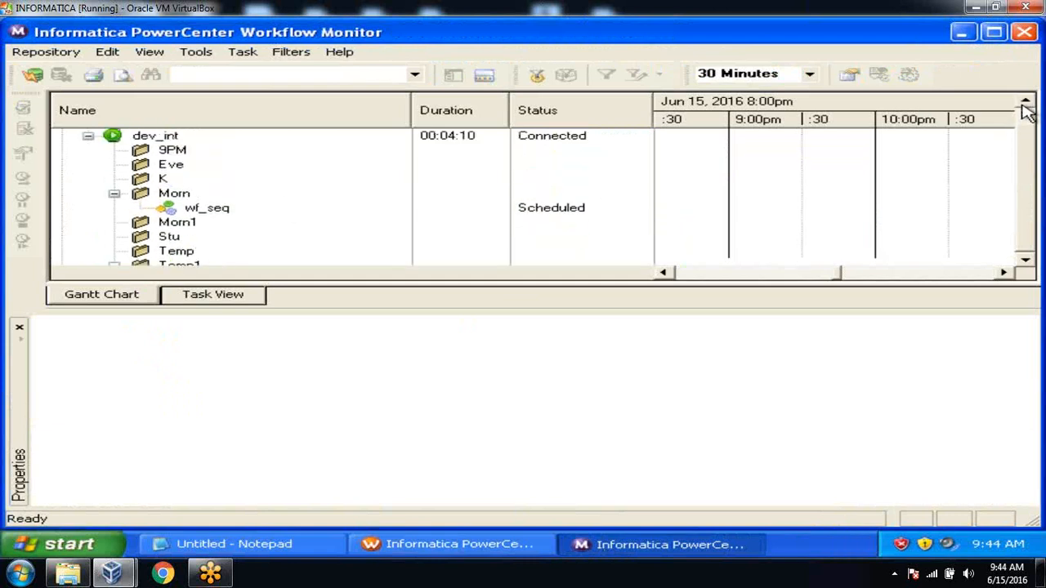
# Load Morn1's previous runs and wf_Test3's latest 20 runs, then select the failed em_success
pyautogui.click(188, 231)
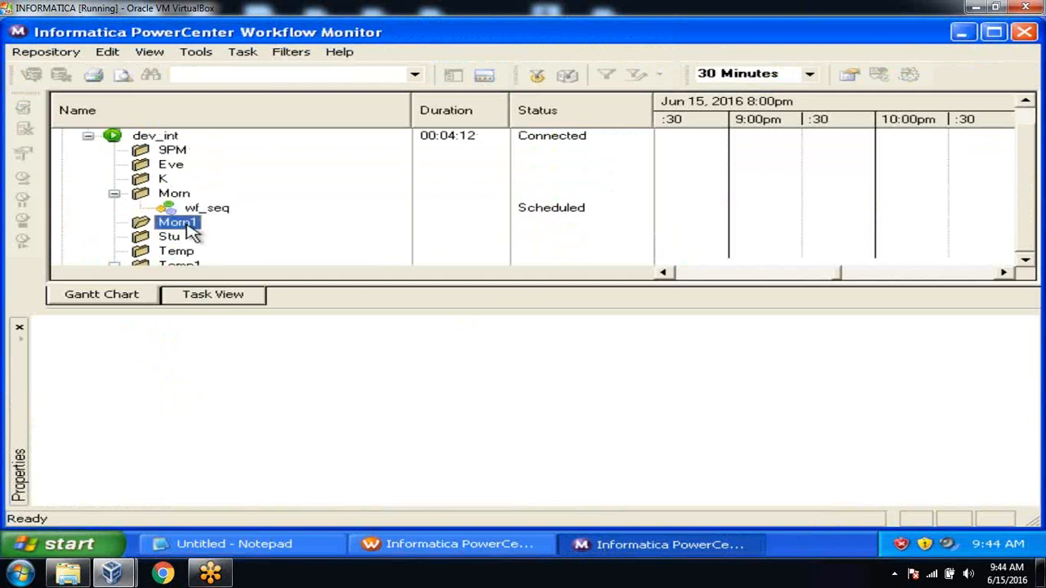
pyautogui.rightClick(188, 231)
pyautogui.click(218, 273)
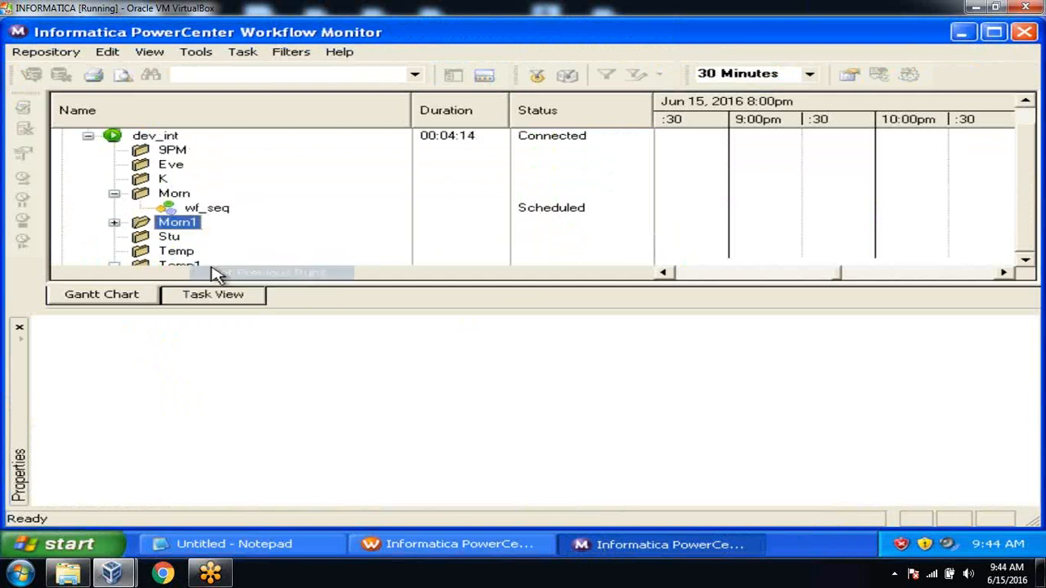
pyautogui.click(114, 223)
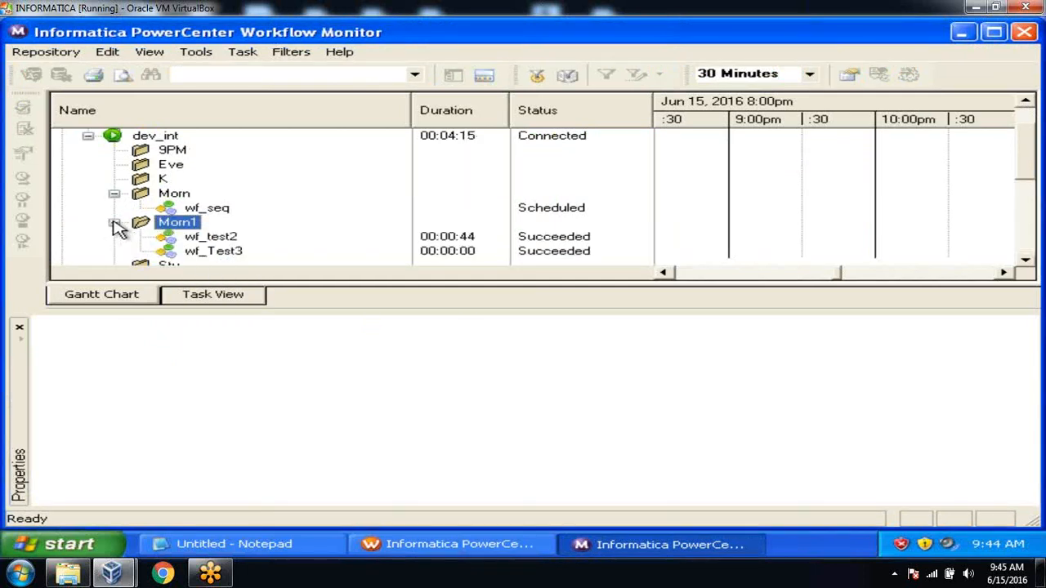
pyautogui.rightClick(212, 254)
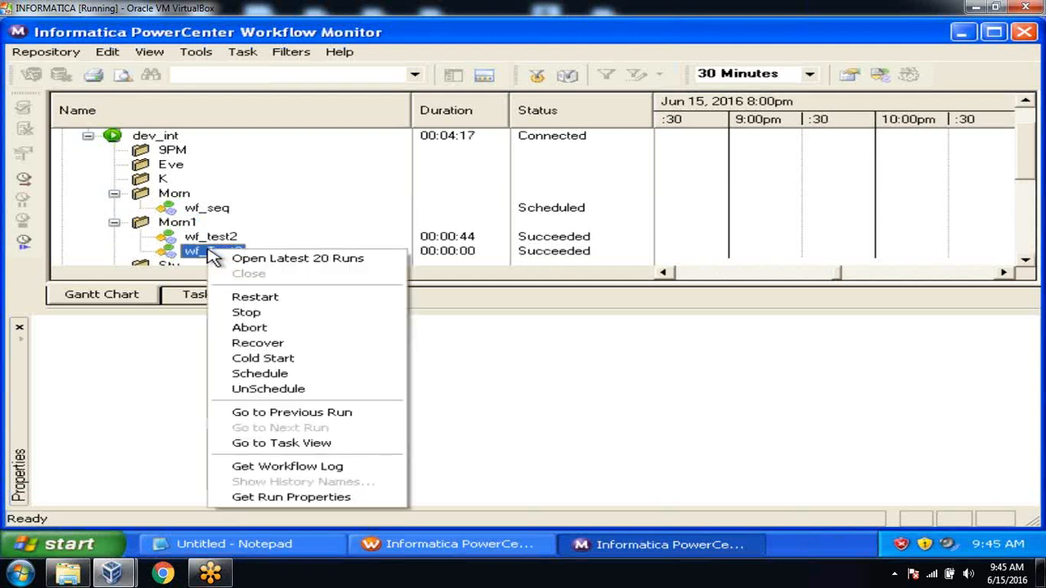
pyautogui.click(237, 259)
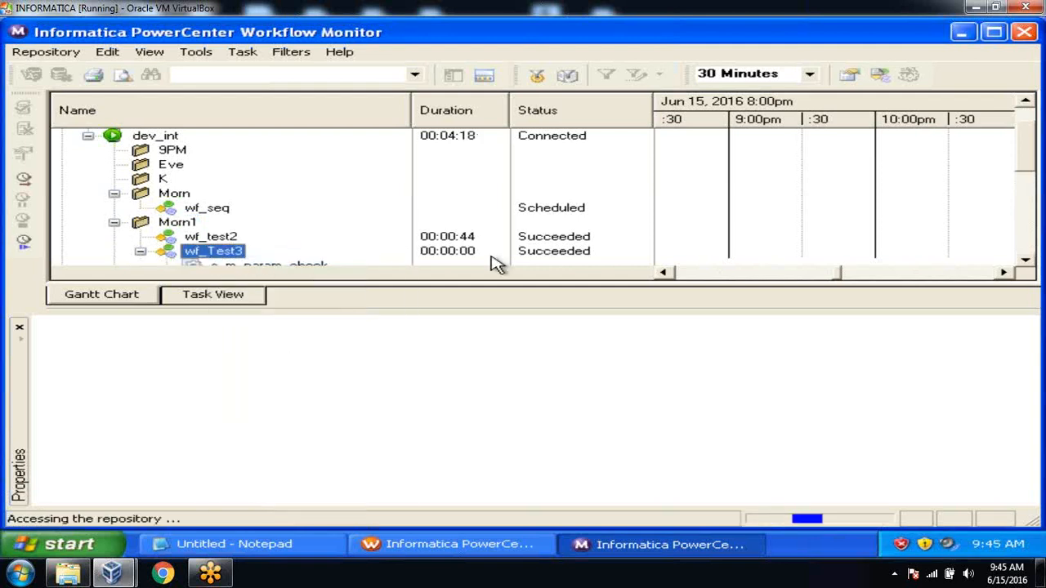
pyautogui.click(1024, 262)
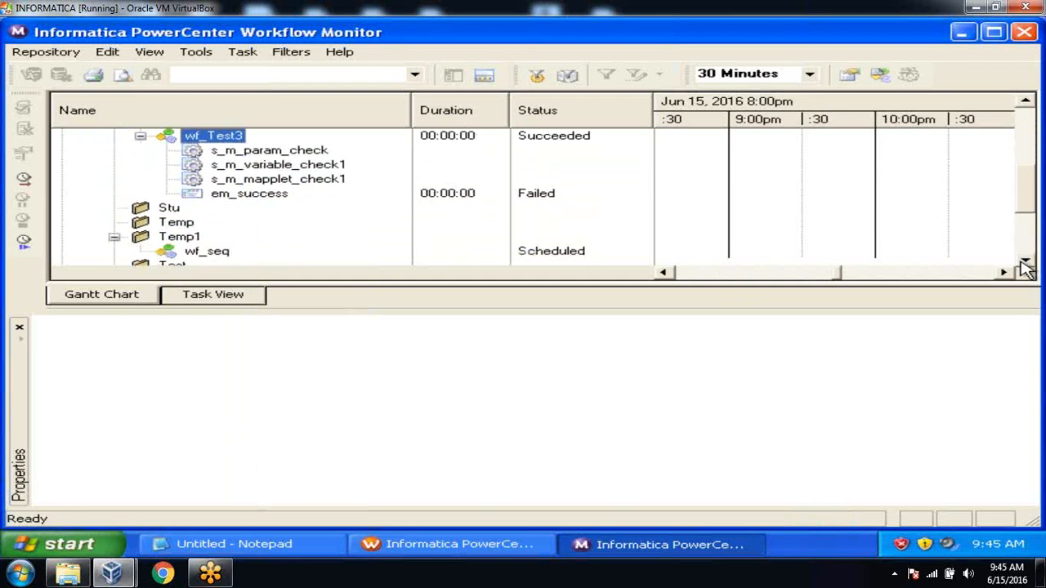
pyautogui.click(263, 196)
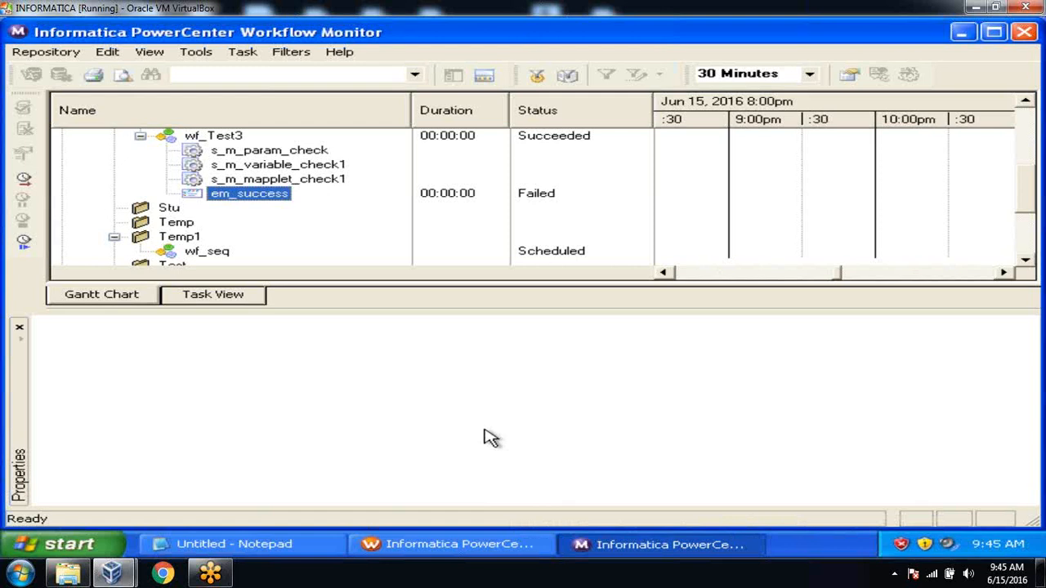
# In Task Developer, create a Command task named cmd_check and place it below em_success
pyautogui.click(471, 545)
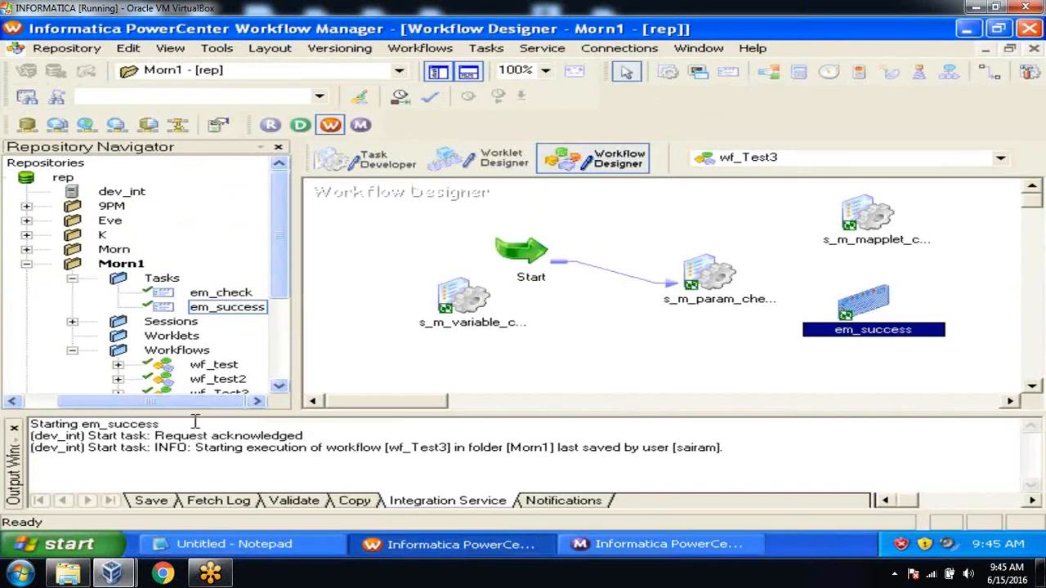
pyautogui.click(15, 431)
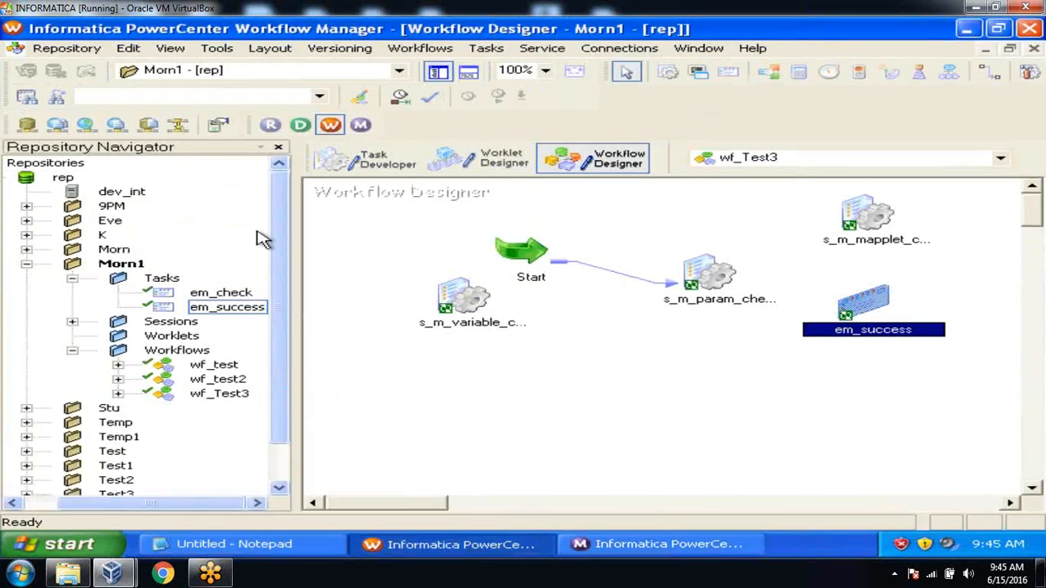
pyautogui.click(382, 160)
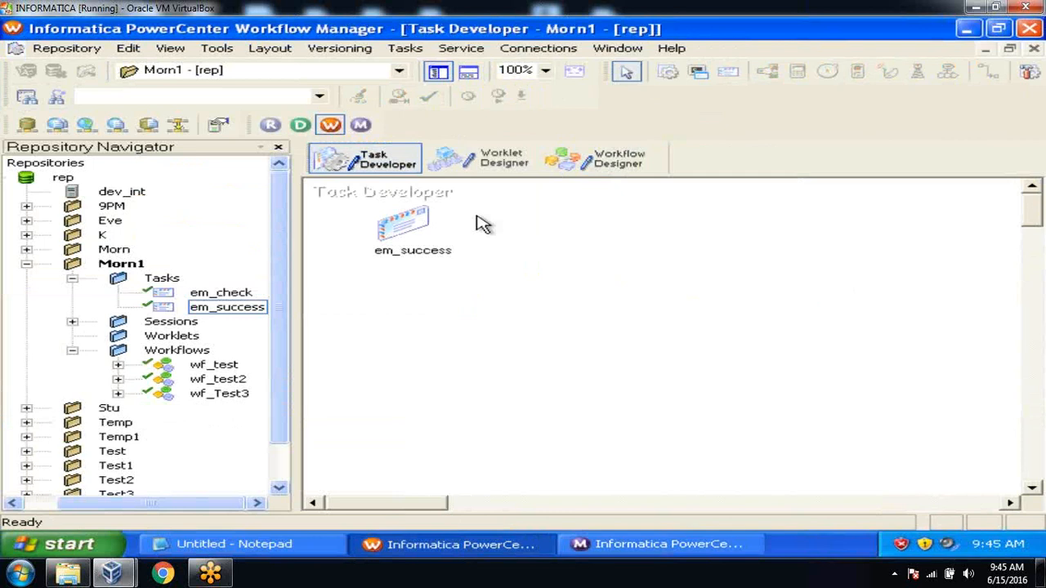
pyautogui.click(407, 49)
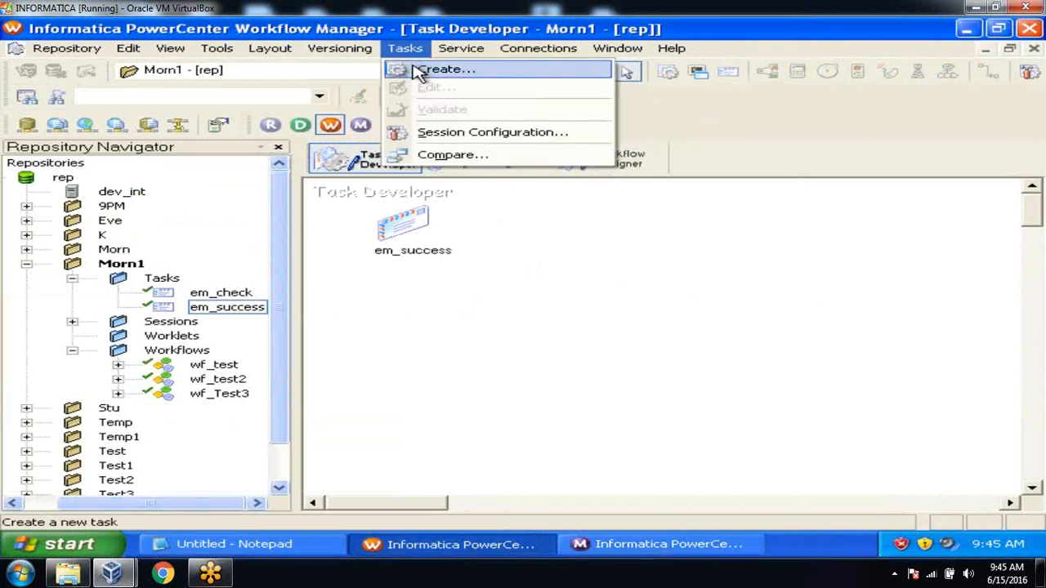
pyautogui.click(421, 72)
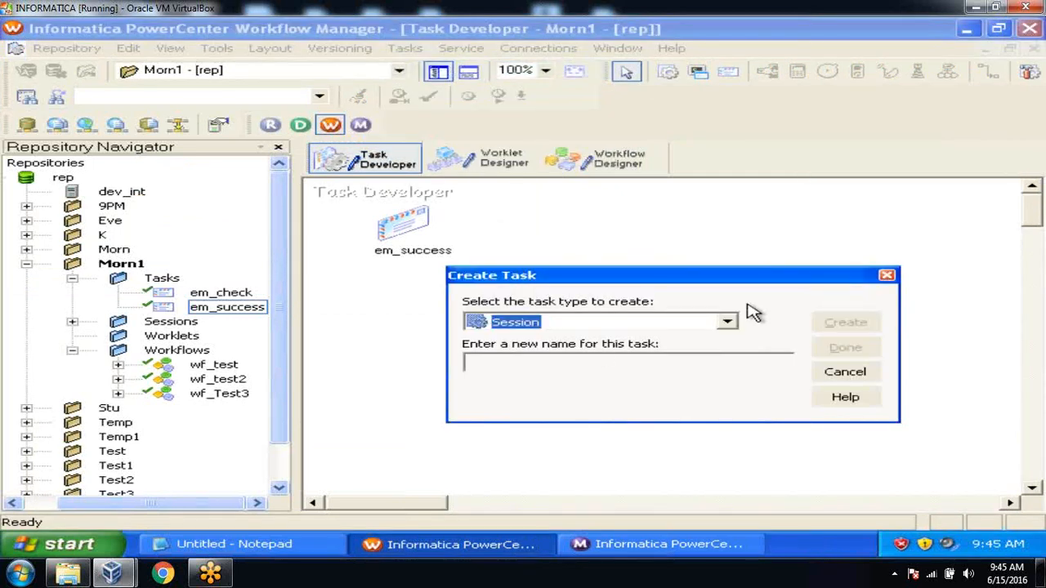
pyautogui.click(730, 322)
pyautogui.click(730, 322)
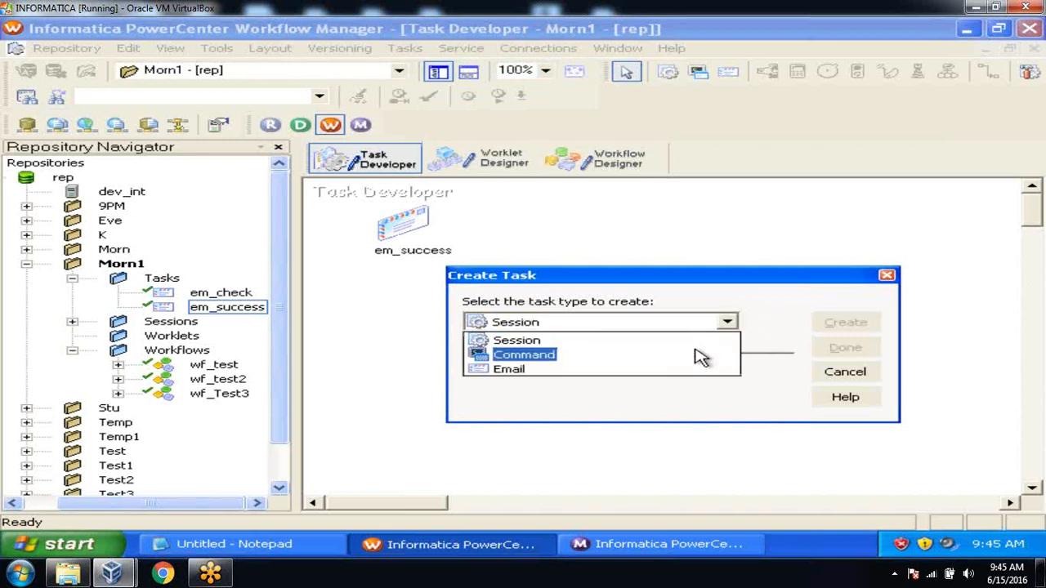
pyautogui.click(696, 357)
pyautogui.click(676, 360)
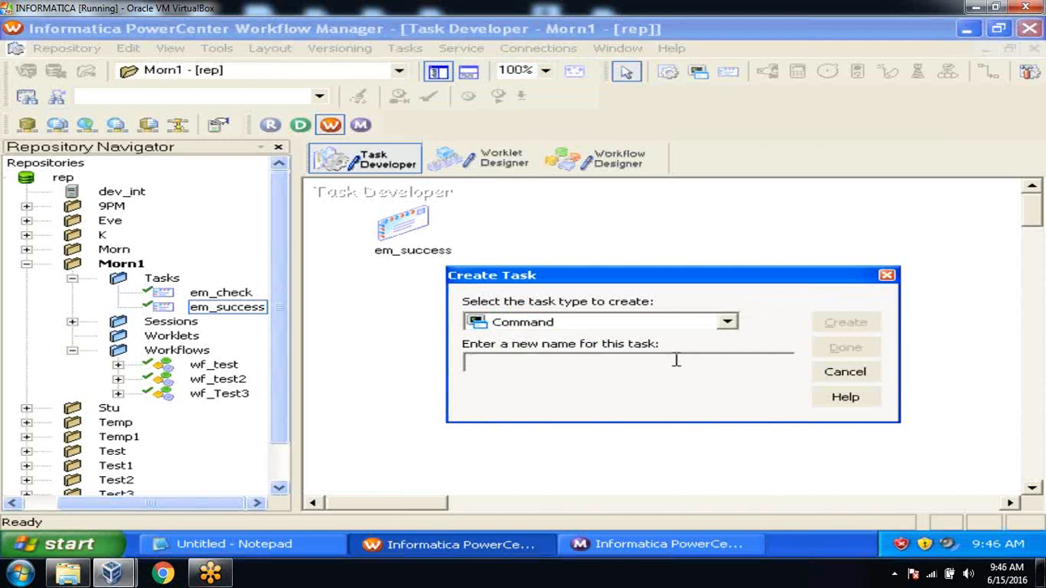
pyautogui.write('cmd')
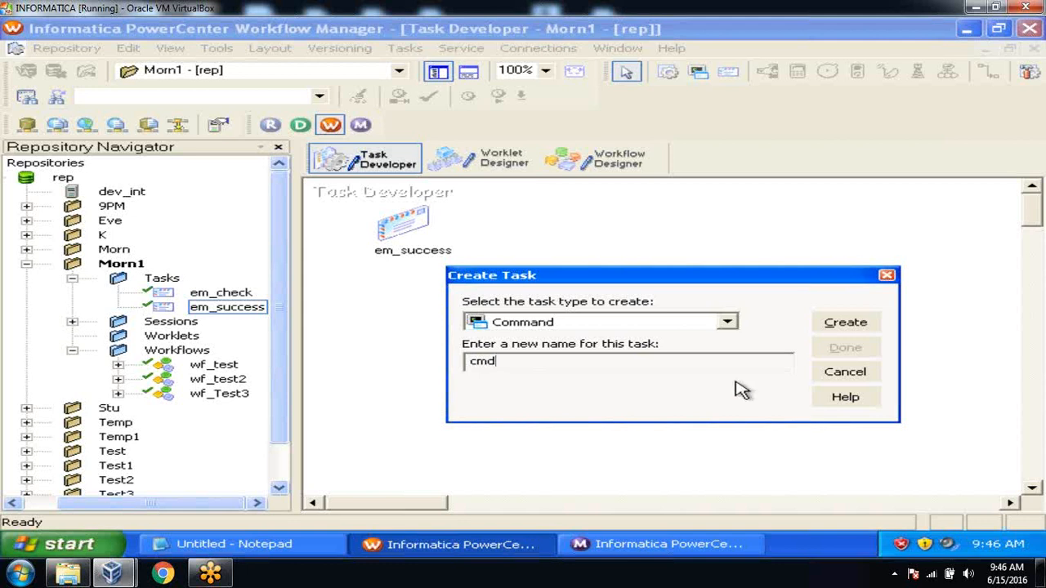
pyautogui.write('_check')
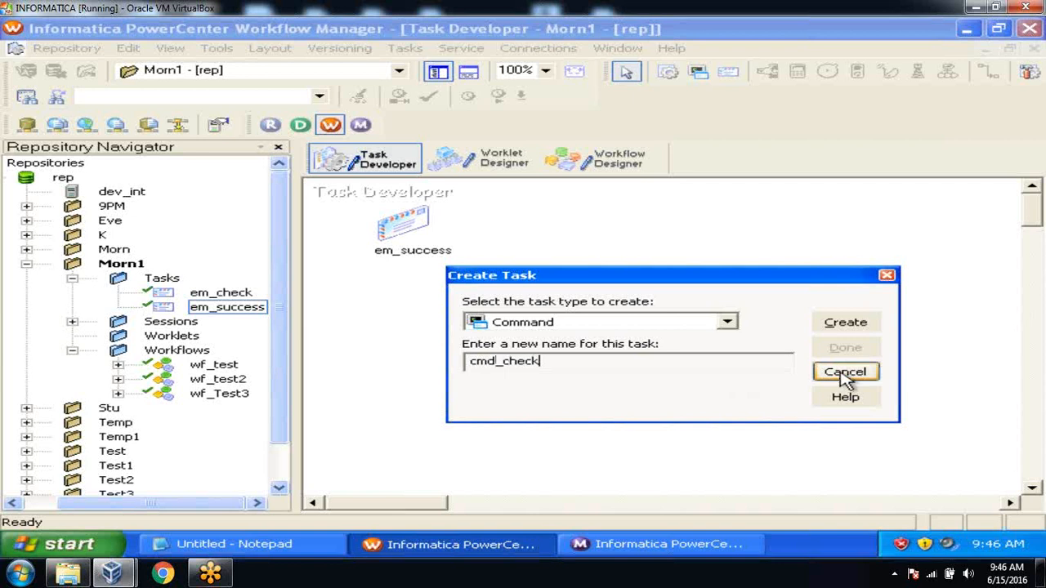
pyautogui.click(850, 329)
pyautogui.click(846, 348)
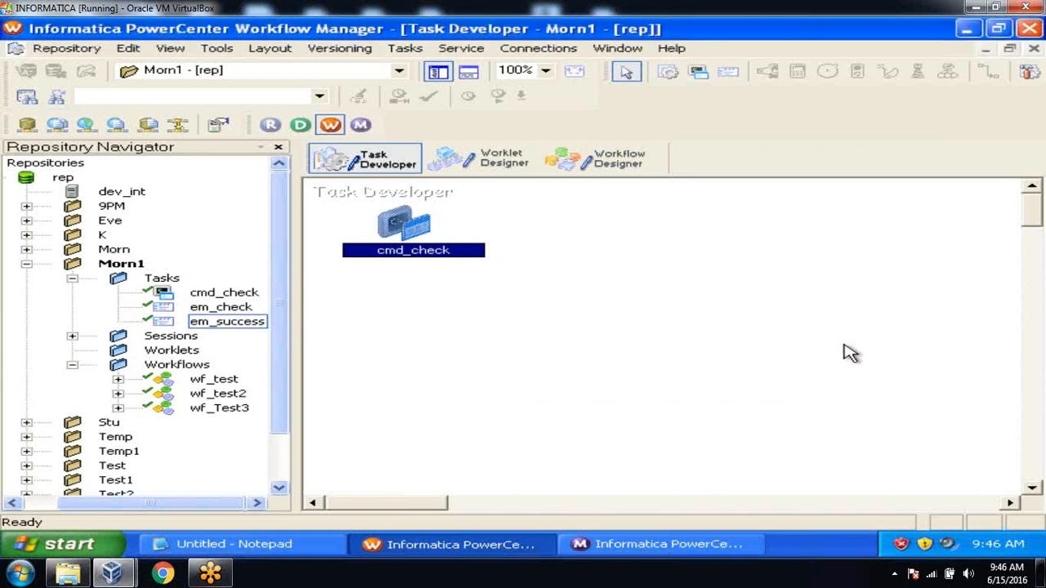
pyautogui.moveTo(408, 232); pyautogui.dragTo(462, 273)
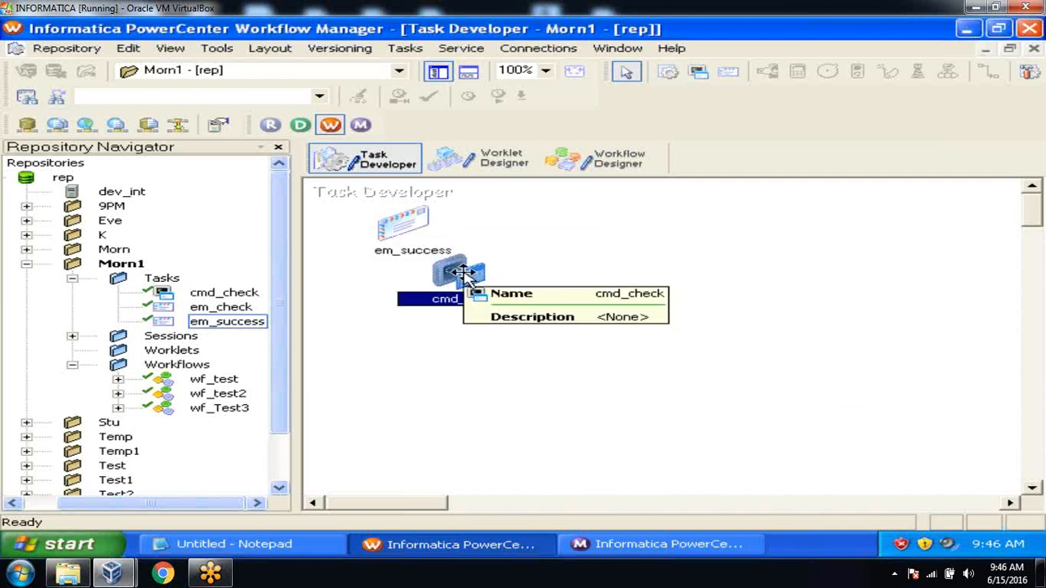
# On cmd_check's Commands tab, add four commands, then delete extras leaving only Command1
pyautogui.doubleClick(469, 277)
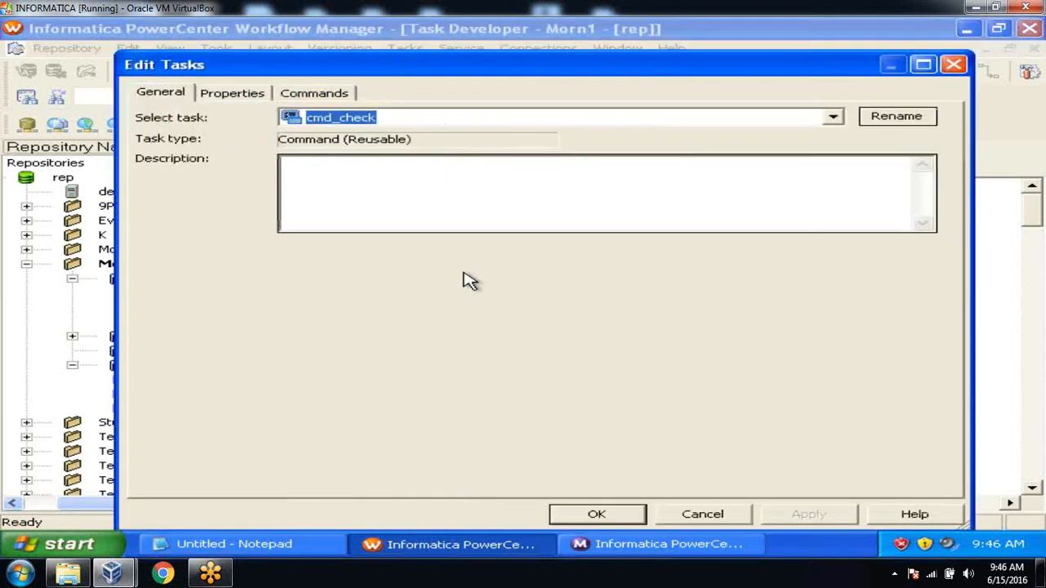
pyautogui.click(315, 92)
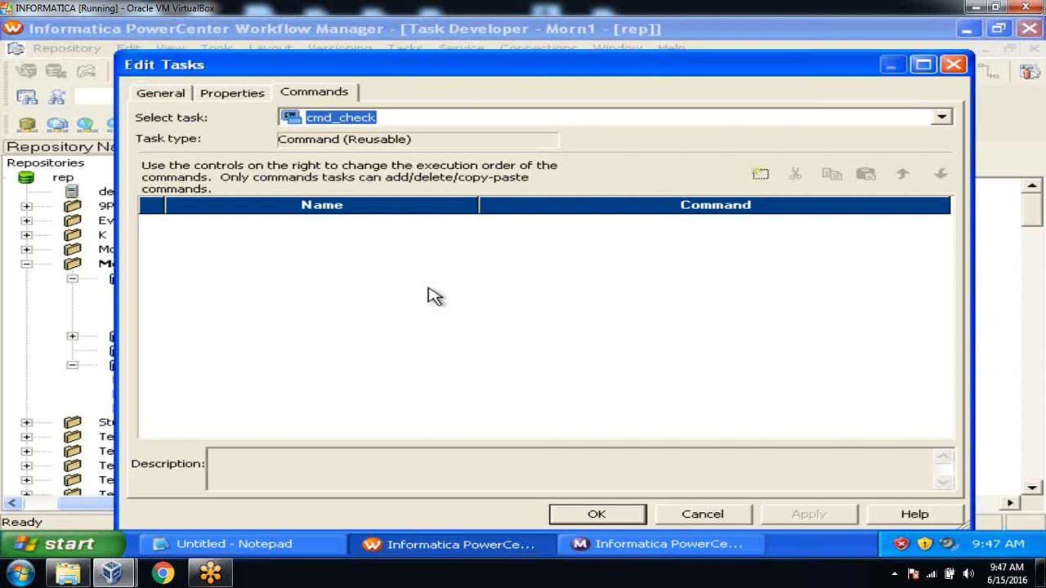
pyautogui.click(759, 175)
pyautogui.click(760, 174)
pyautogui.click(759, 175)
pyautogui.click(760, 174)
pyautogui.click(759, 174)
pyautogui.click(760, 175)
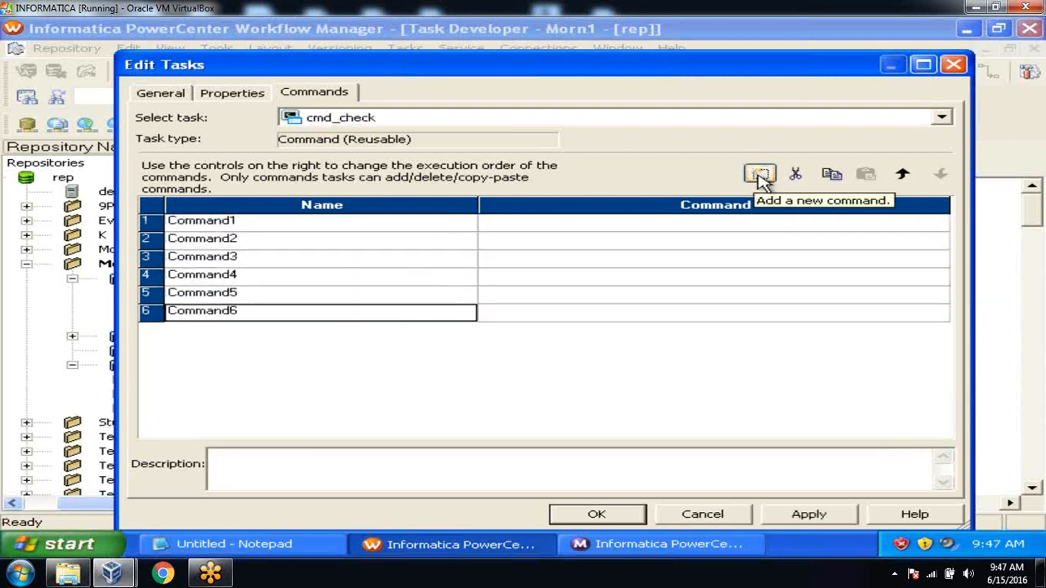
pyautogui.click(760, 175)
pyautogui.click(760, 175)
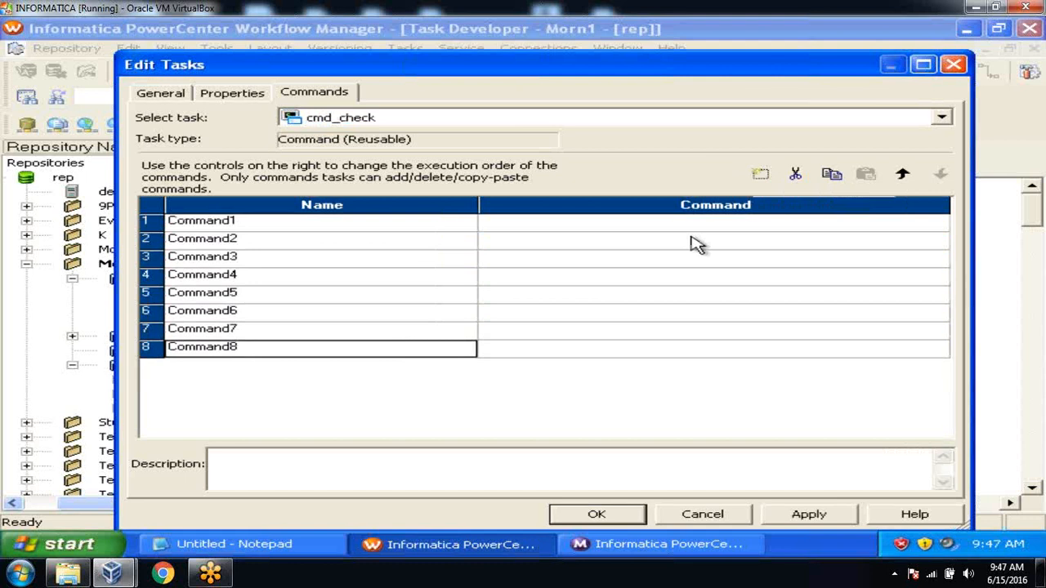
pyautogui.click(795, 175)
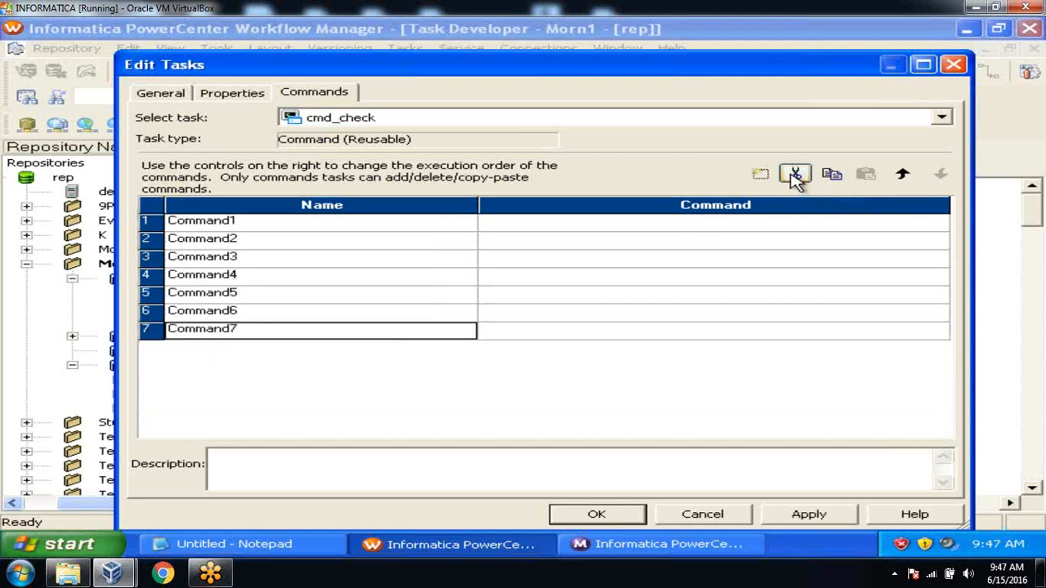
pyautogui.click(795, 175)
pyautogui.click(795, 175)
pyautogui.click(795, 175)
pyautogui.click(795, 175)
pyautogui.click(795, 175)
pyautogui.click(795, 175)
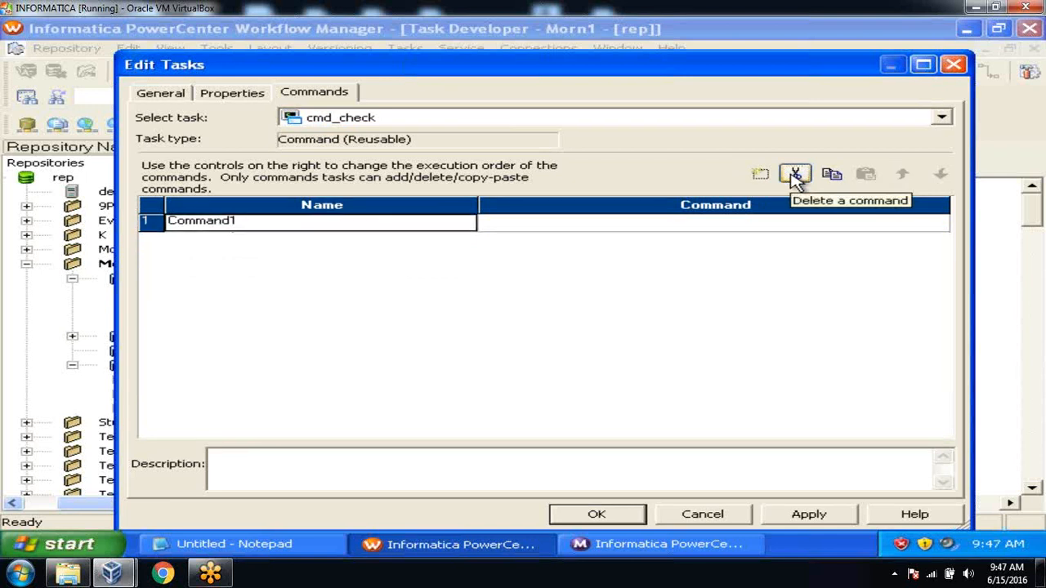
# Browse from C:\flatfiles to C:\TEMP holding emp_info, then return to Workflow Manager
pyautogui.click(91, 544)
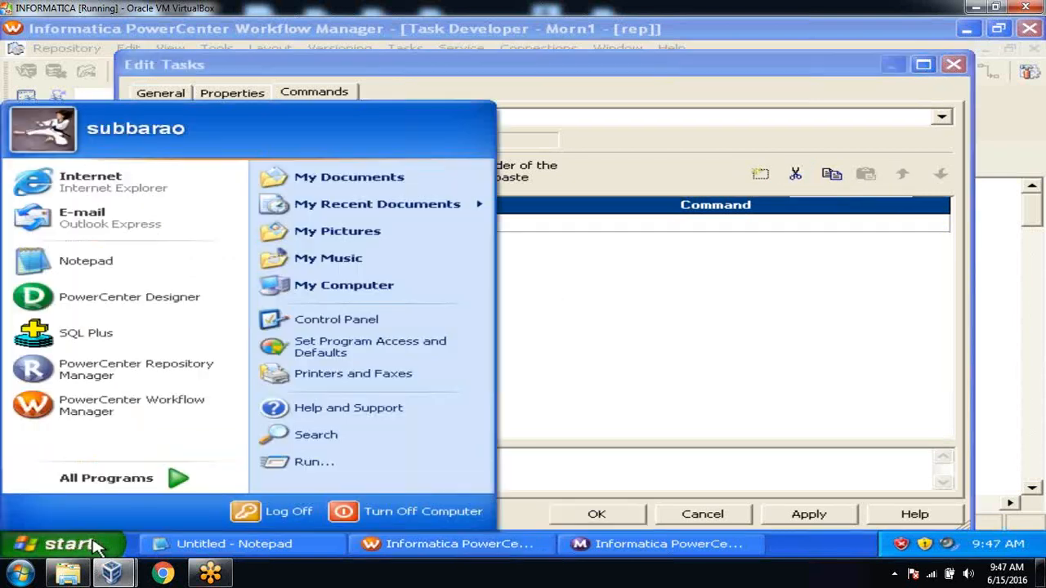
pyautogui.click(376, 300)
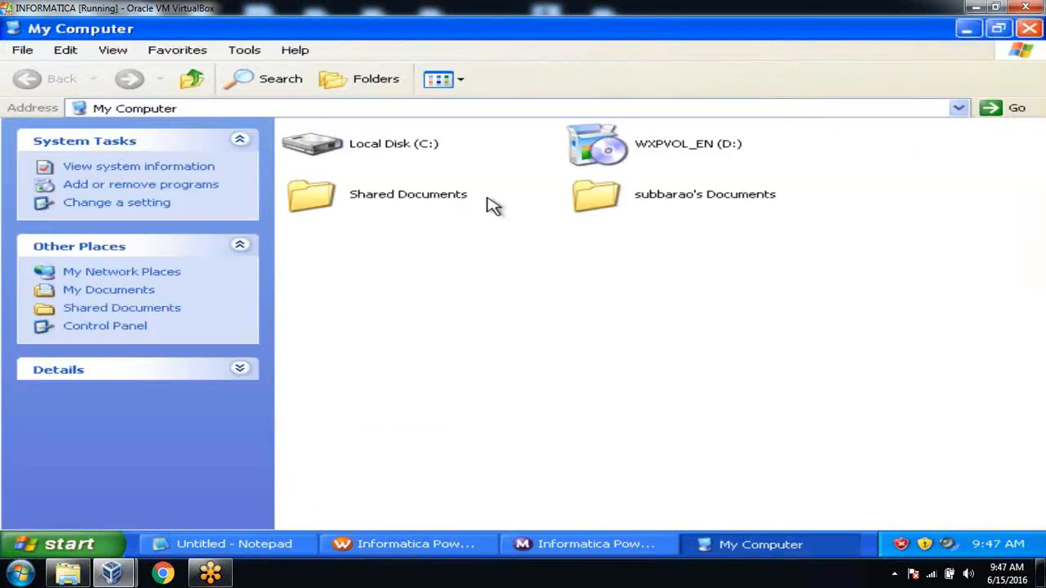
pyautogui.doubleClick(399, 146)
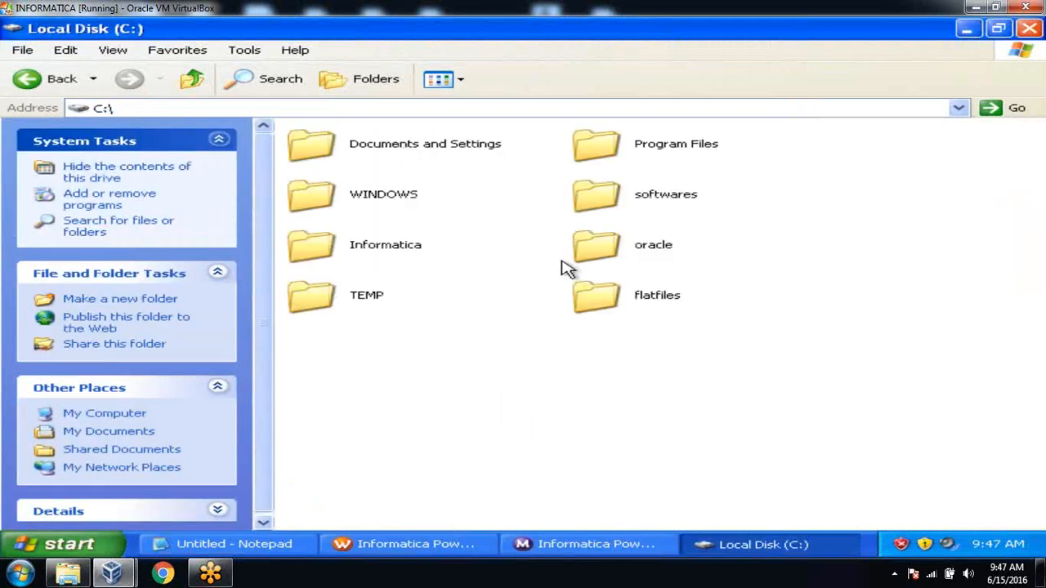
pyautogui.doubleClick(596, 300)
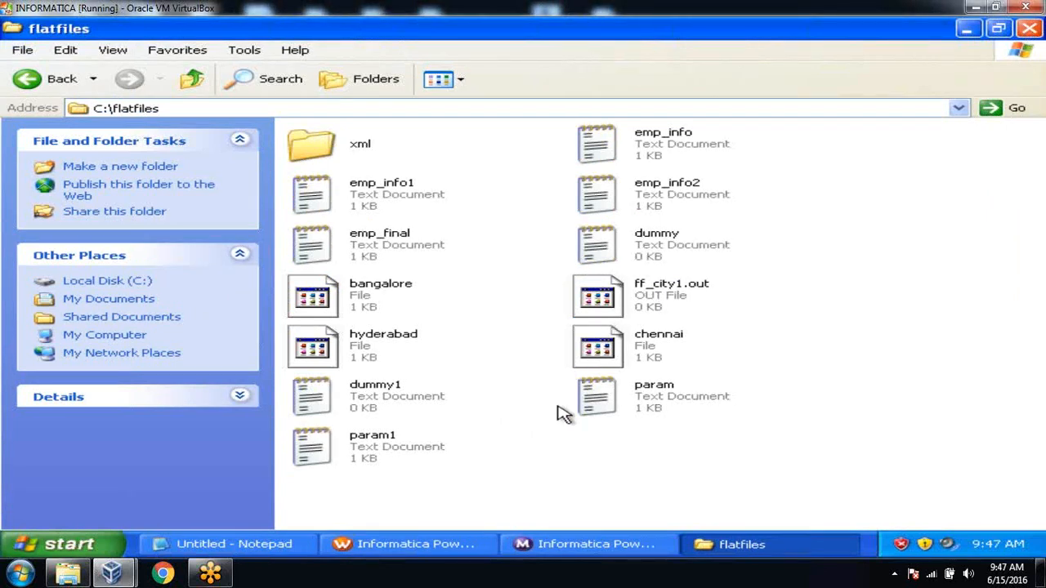
pyautogui.click(677, 406)
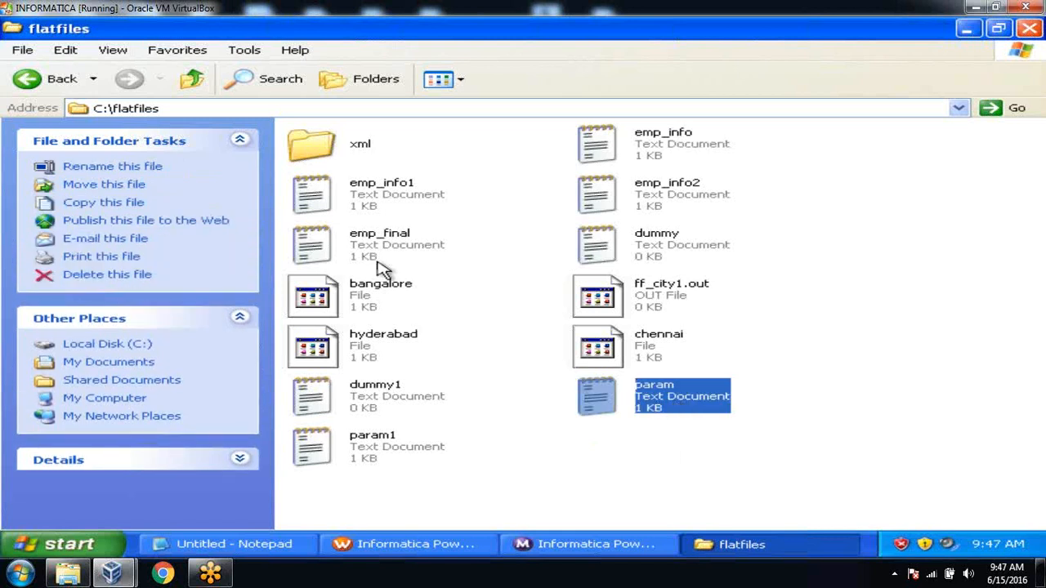
pyautogui.click(67, 81)
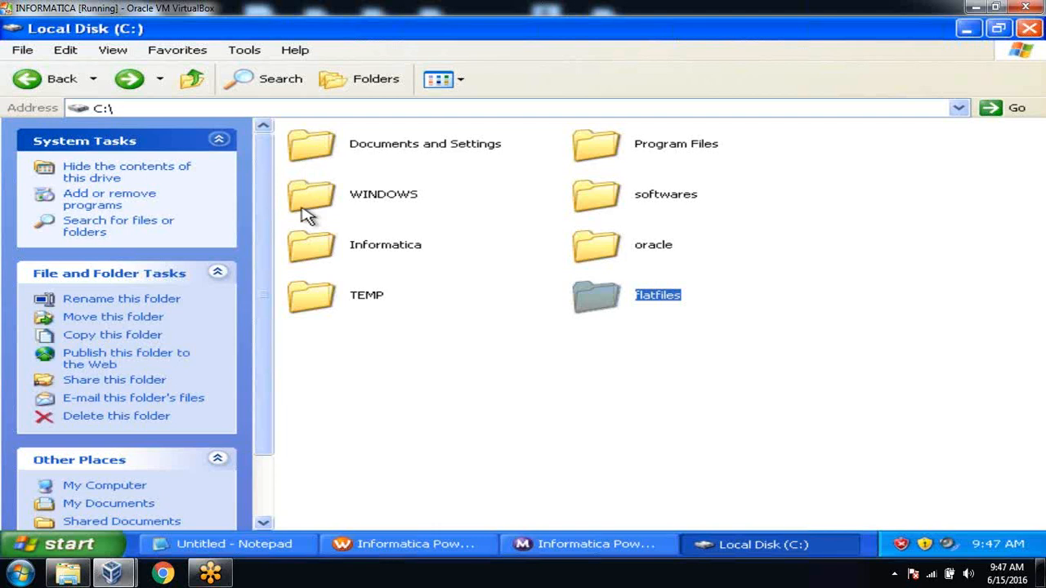
pyautogui.doubleClick(313, 295)
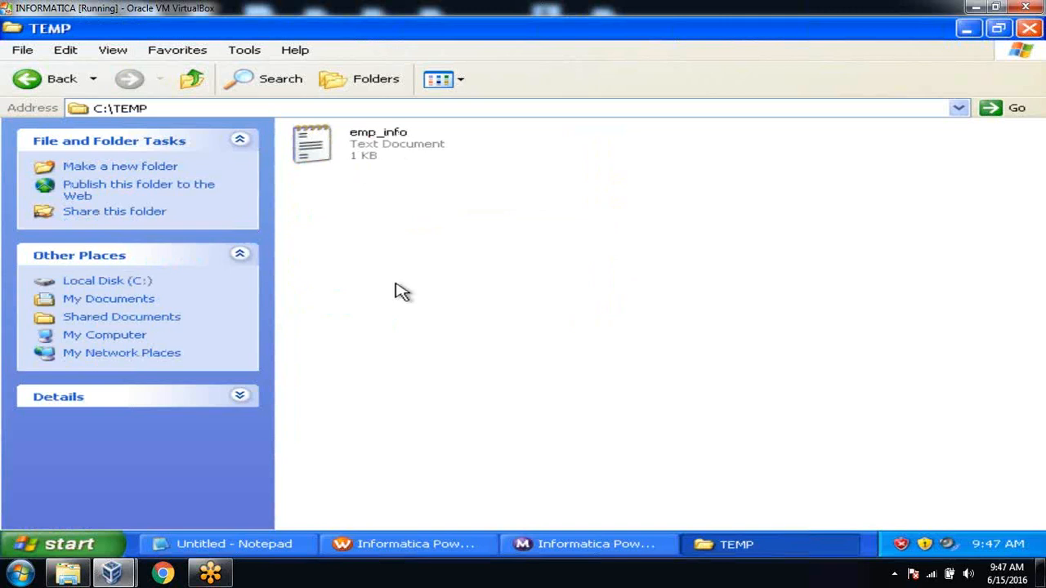
pyautogui.click(435, 545)
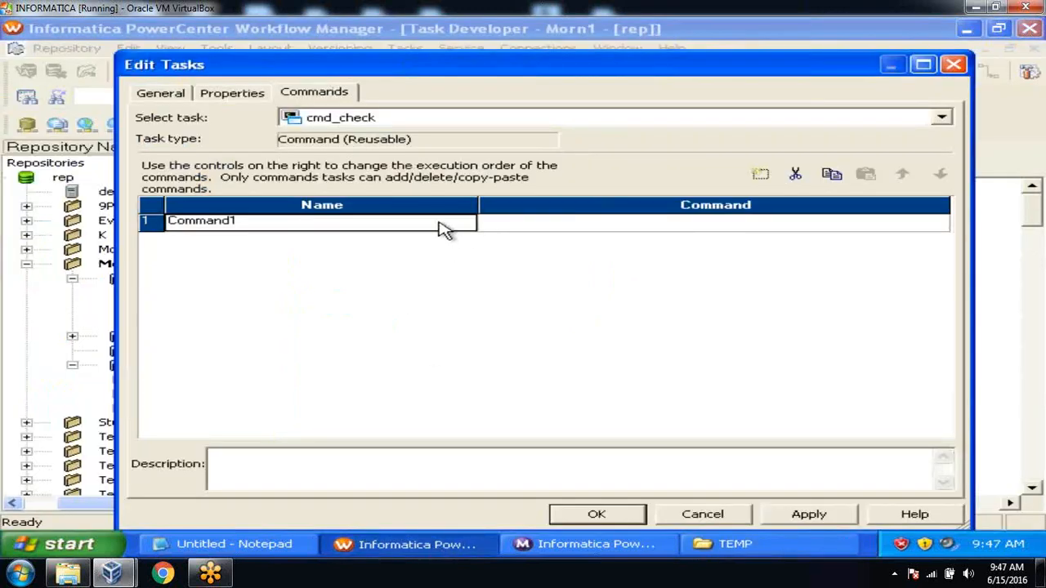
# Name the command Copy and enter its text: copy c:\flatfiles\param.txt c:\temp\
pyautogui.write('Copy')
pyautogui.press('BackSpace')
pyautogui.press('BackSpace')
pyautogui.write('py')
pyautogui.click(553, 222)
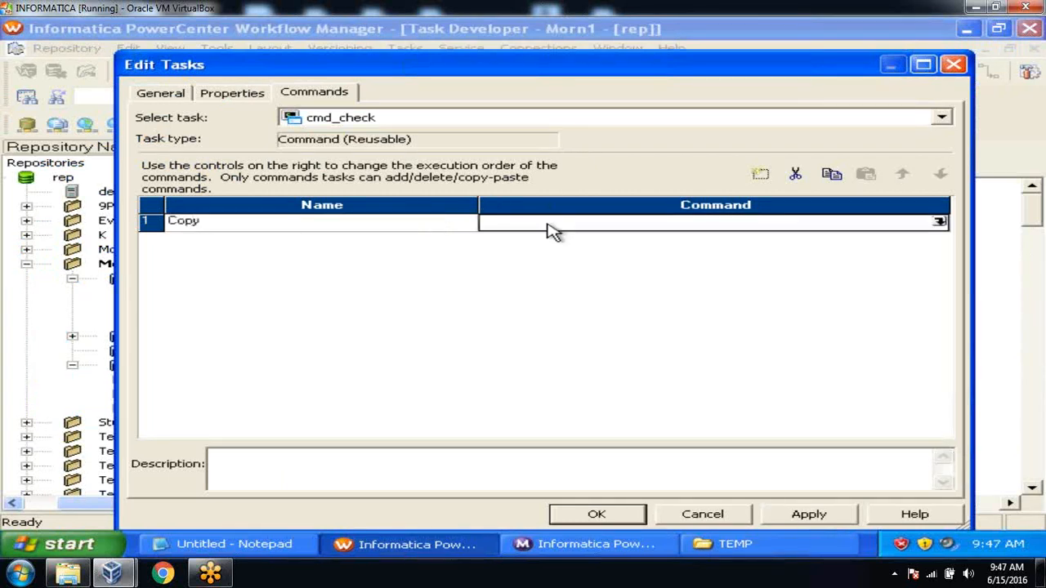
pyautogui.click(938, 221)
pyautogui.write('copy c')
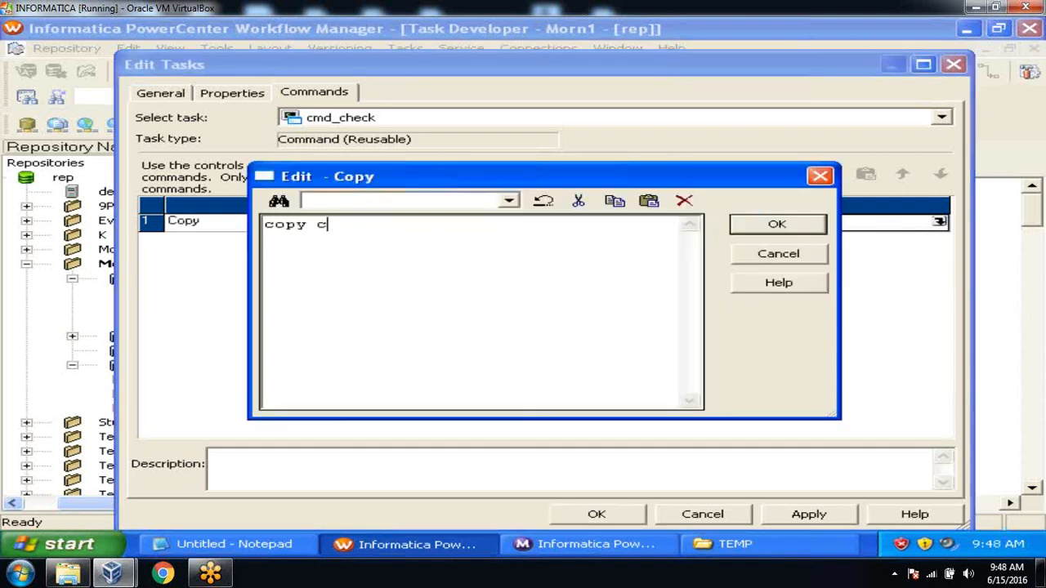
pyautogui.write(':\\f\x0clatfiles\\pa')
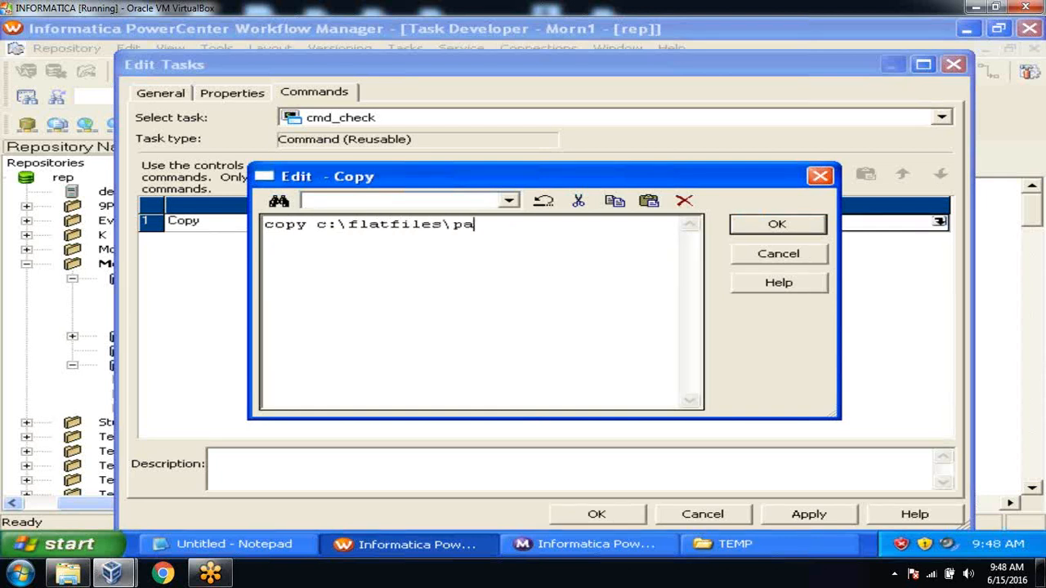
pyautogui.write('ram.txt c')
pyautogui.write(':\temp')
pyautogui.write('\\temp\\')
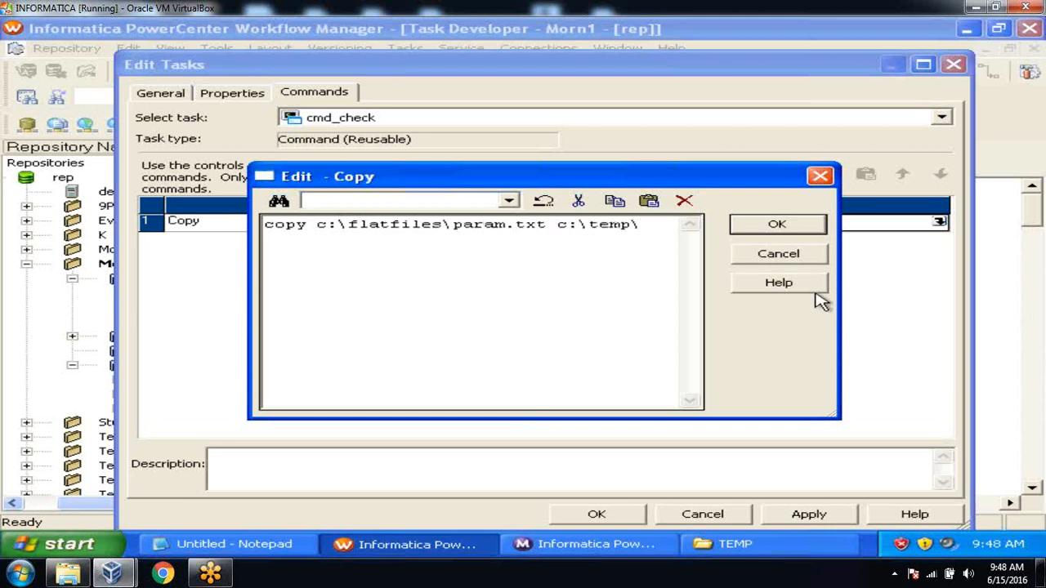
# After checking the flatfiles folder in Explorer, confirm the copy command and close the task editor
pyautogui.click(800, 549)
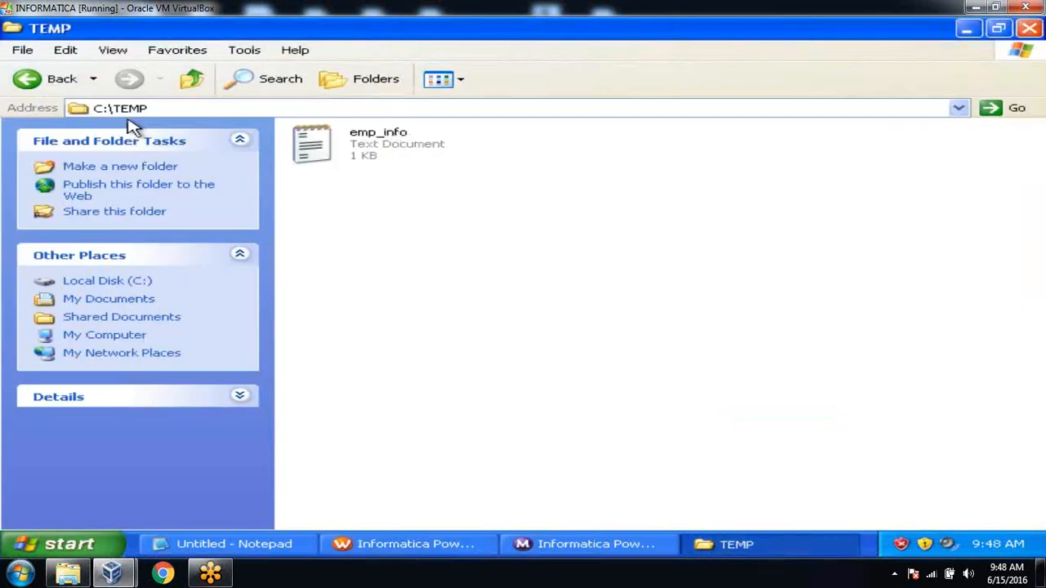
pyautogui.click(53, 79)
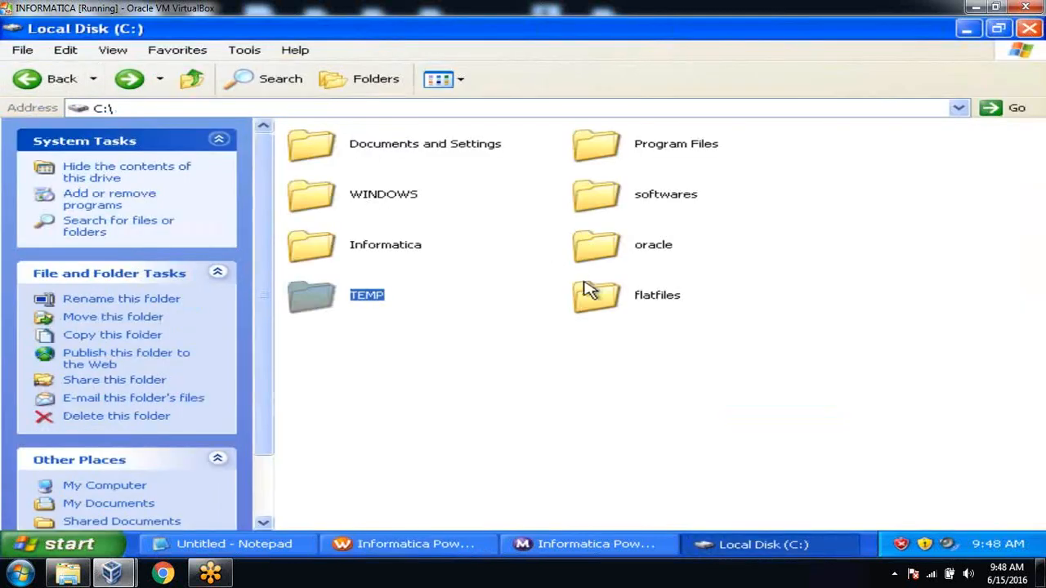
pyautogui.doubleClick(590, 290)
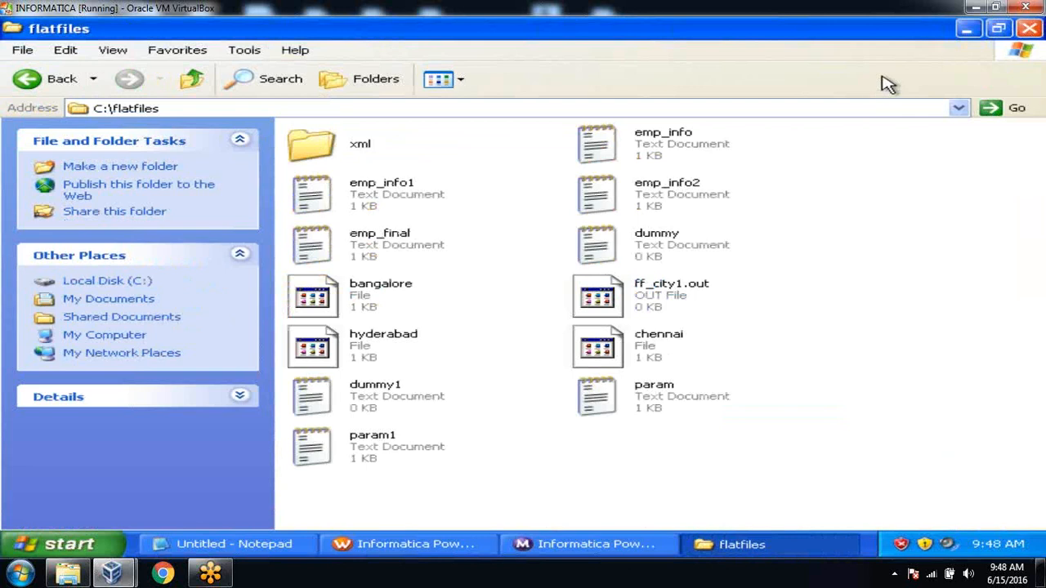
pyautogui.click(971, 31)
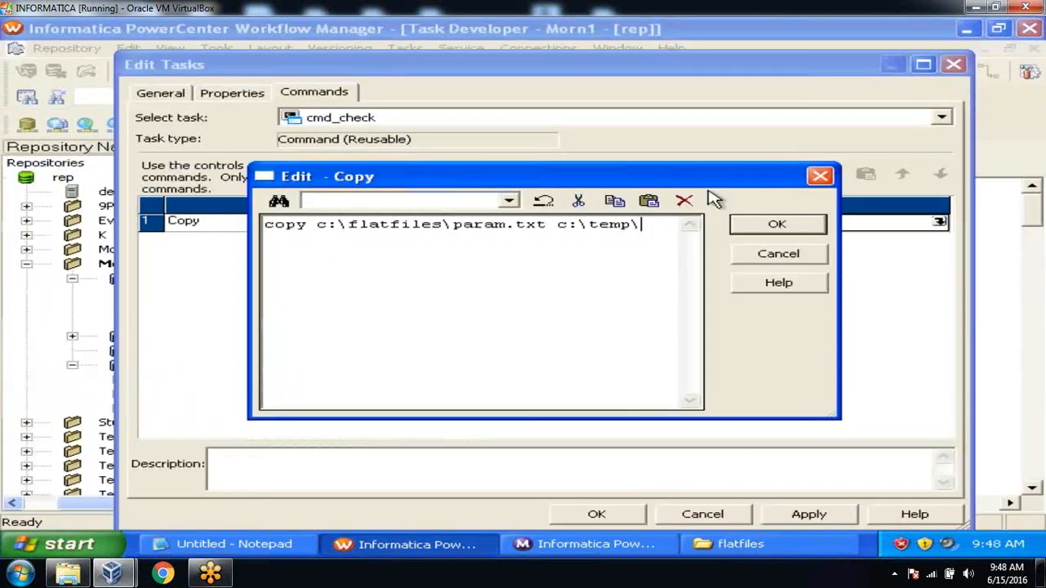
pyautogui.click(767, 225)
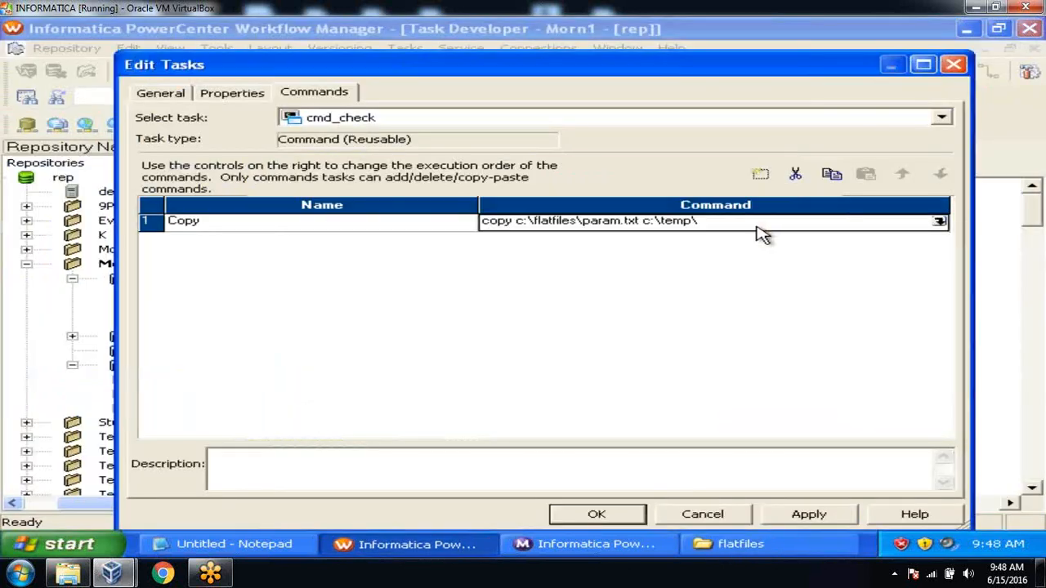
pyautogui.click(802, 517)
pyautogui.click(618, 521)
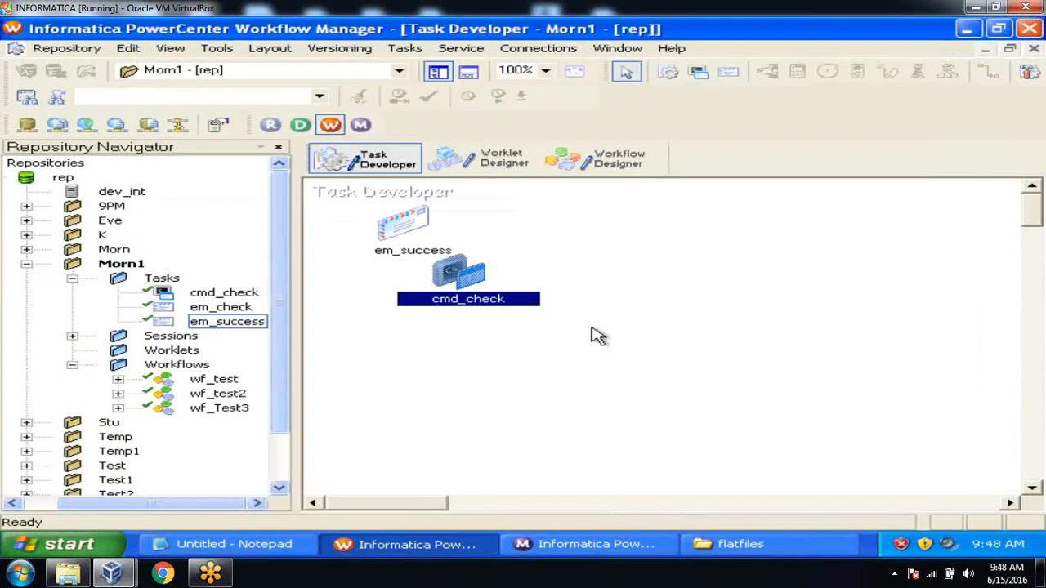
# Save the repository and drag cmd_check onto the wf_Test3 workflow canvas
pyautogui.hotkey('ctrl', 's')
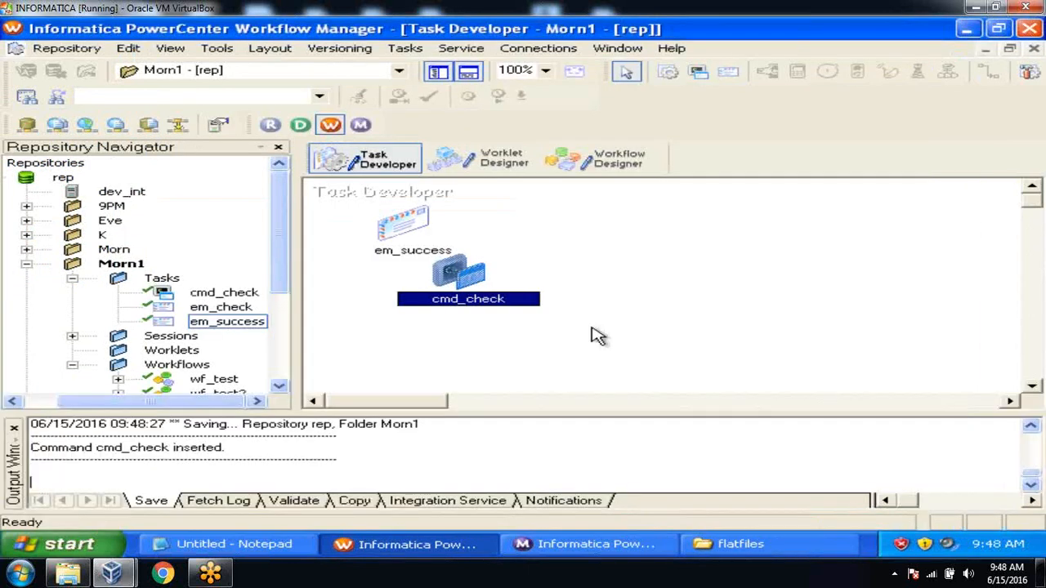
pyautogui.click(603, 162)
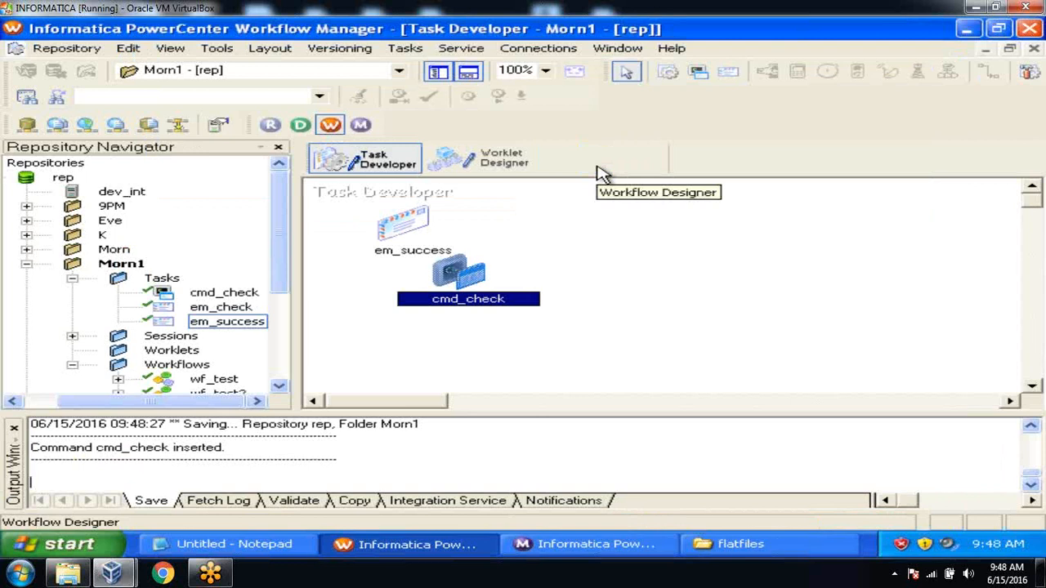
pyautogui.click(14, 427)
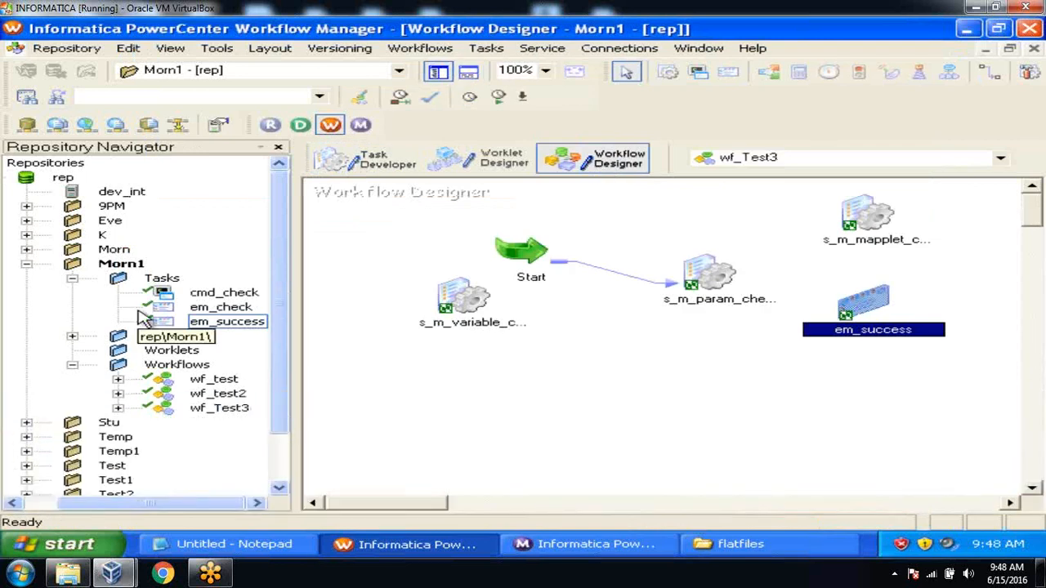
pyautogui.click(216, 294)
pyautogui.moveTo(219, 295); pyautogui.dragTo(629, 219)
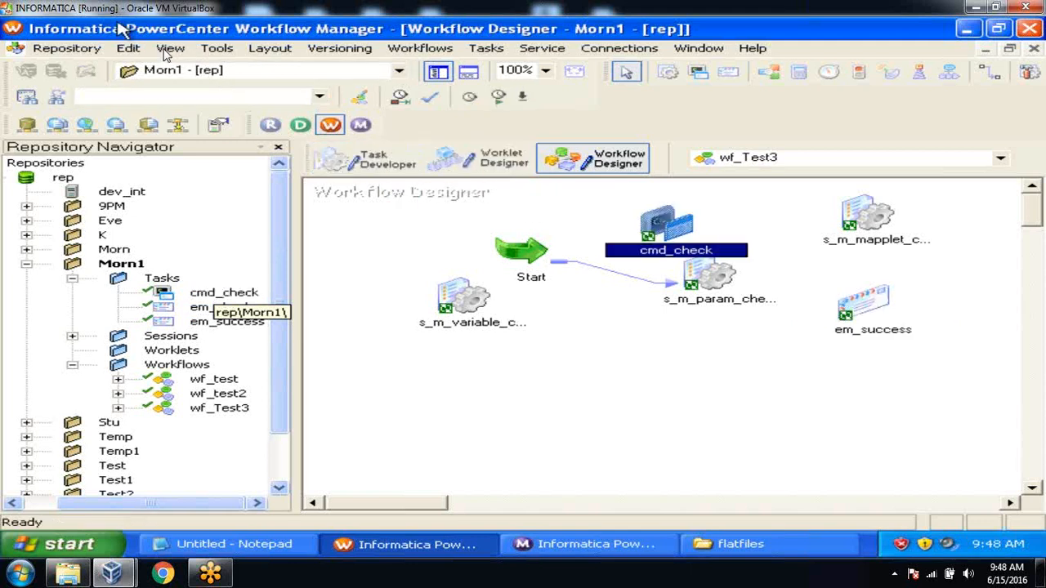
# Save wf_Test3 to the repository and start cmd_check as a standalone task
pyautogui.click(82, 47)
pyautogui.click(97, 249)
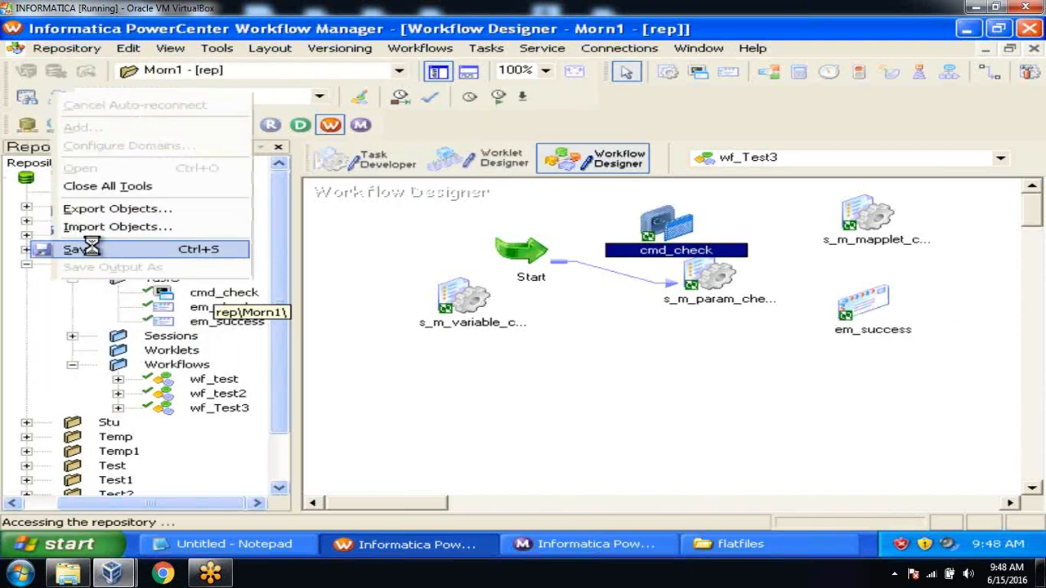
pyautogui.rightClick(663, 235)
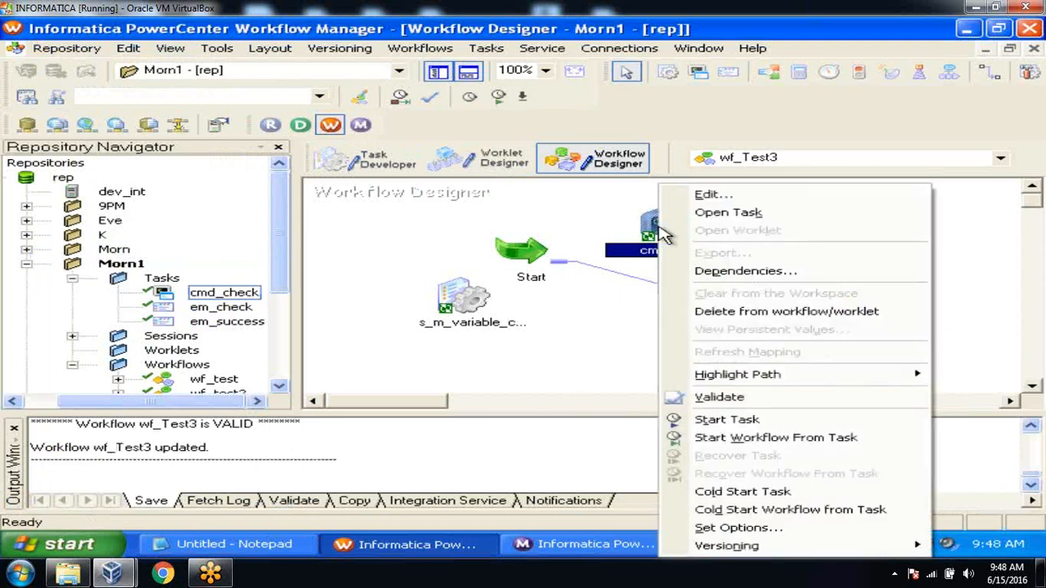
pyautogui.click(710, 423)
# Confirm in Workflow Monitor that the cmd_check run succeeded in 00:00:03, then return to the flatfiles window
pyautogui.click(612, 545)
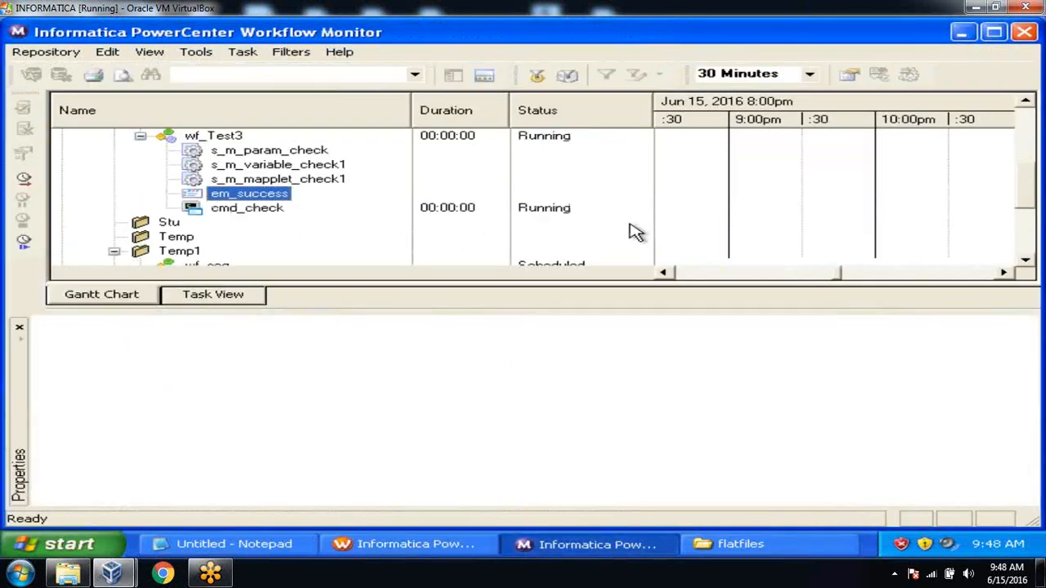
pyautogui.click(254, 212)
pyautogui.rightClick(254, 212)
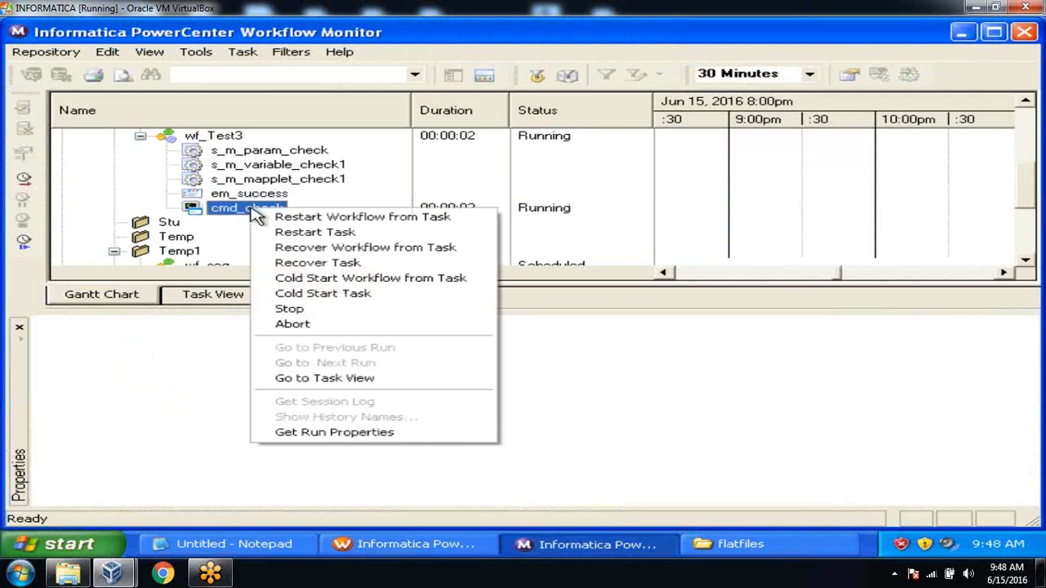
pyautogui.click(197, 466)
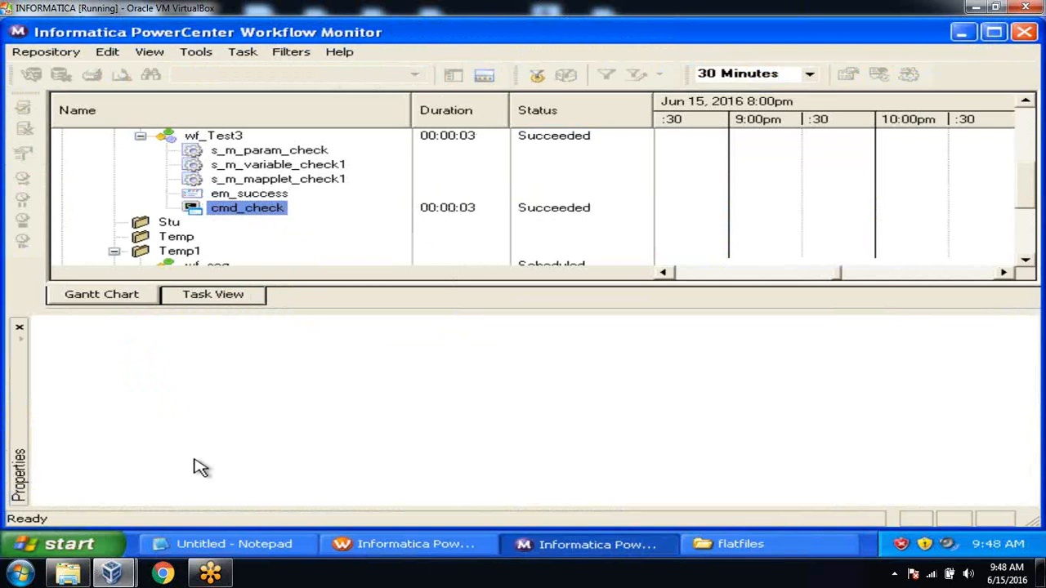
pyautogui.click(723, 547)
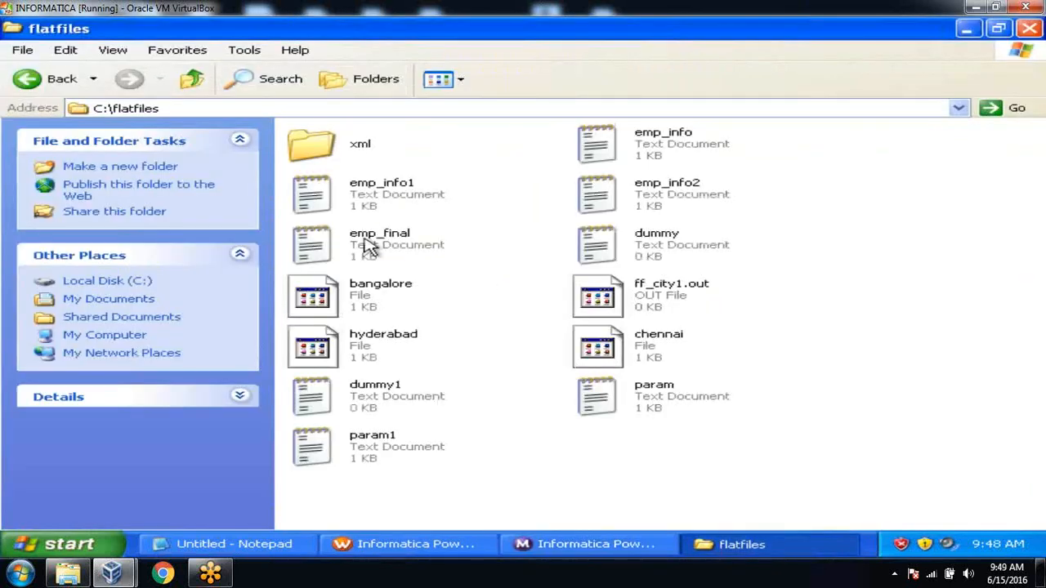
# Open C:\TEMP to verify param was copied beside emp_info, then bring back the Notepad notes
pyautogui.click(45, 82)
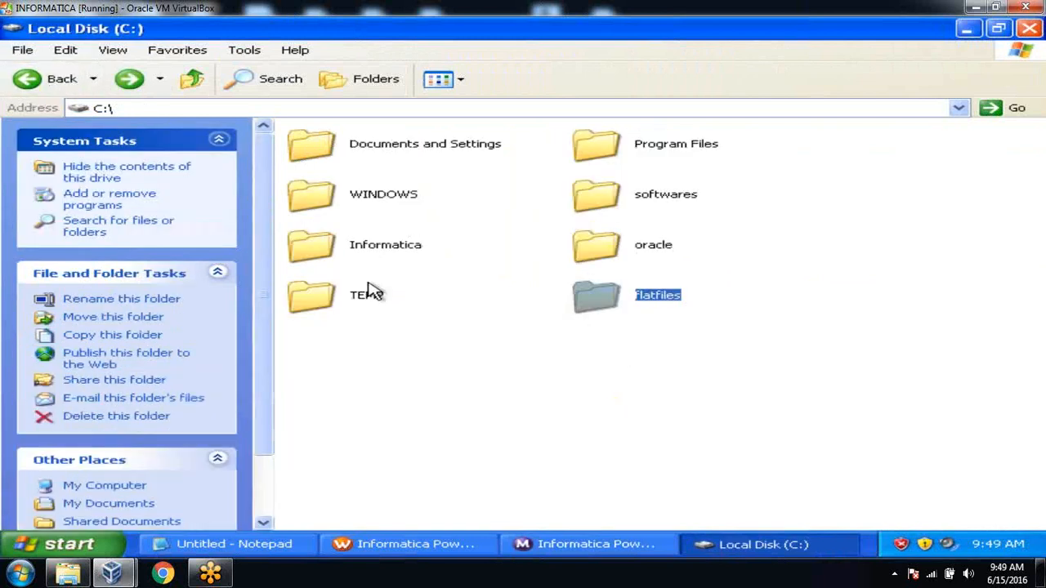
pyautogui.doubleClick(330, 297)
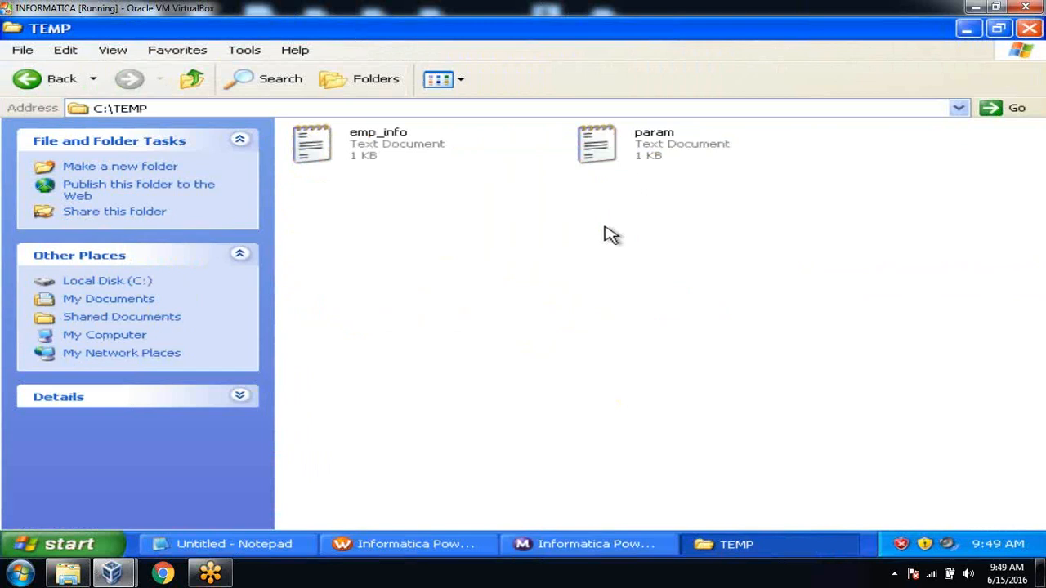
pyautogui.click(274, 543)
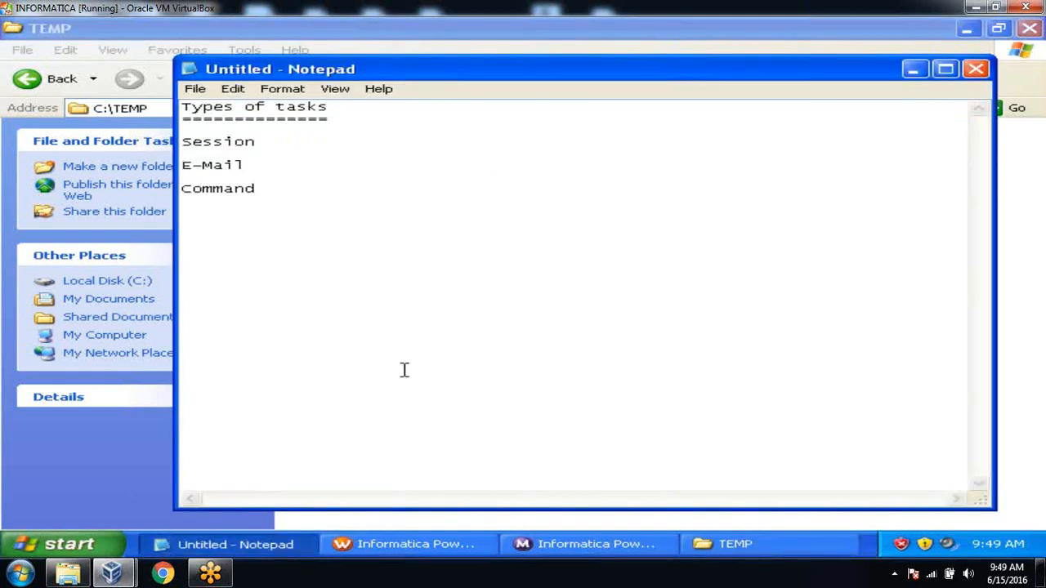
# Add the example line 'ksh abc.ksh 10 20' under Command, then minimize Notepad for Workflow Manager
pyautogui.write('ksh abc.ksh')
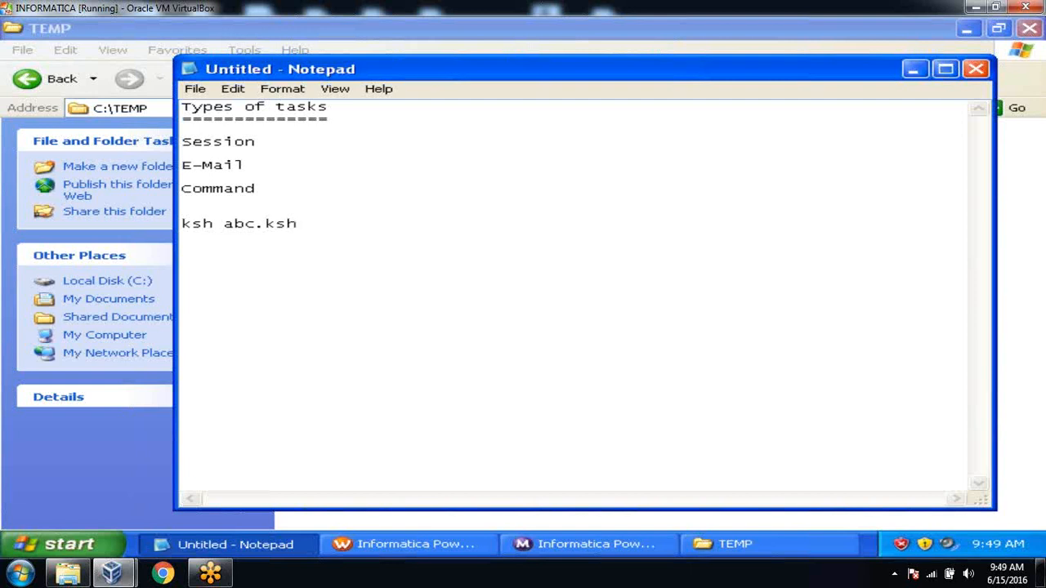
pyautogui.write('10 20')
pyautogui.click(915, 69)
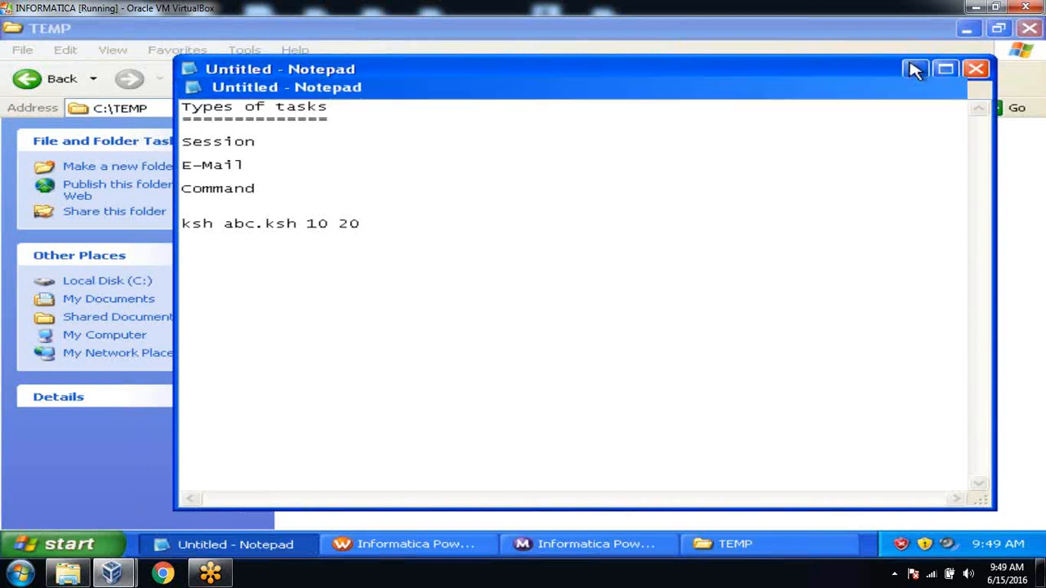
pyautogui.click(466, 544)
# View cmd_check and em_success in Task Developer with the output panel closed, then return to Workflow Designer
pyautogui.click(384, 159)
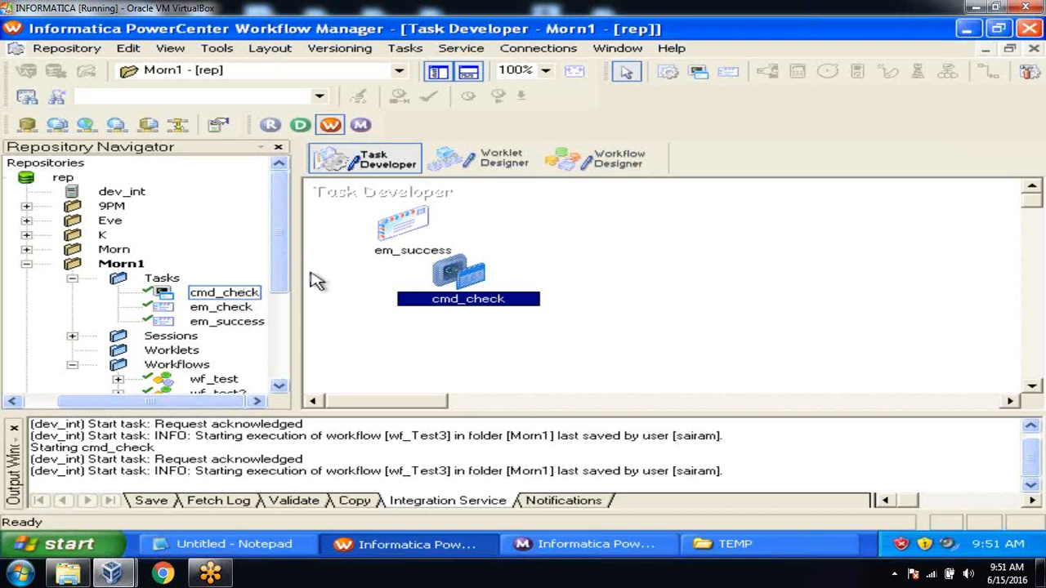
pyautogui.click(482, 233)
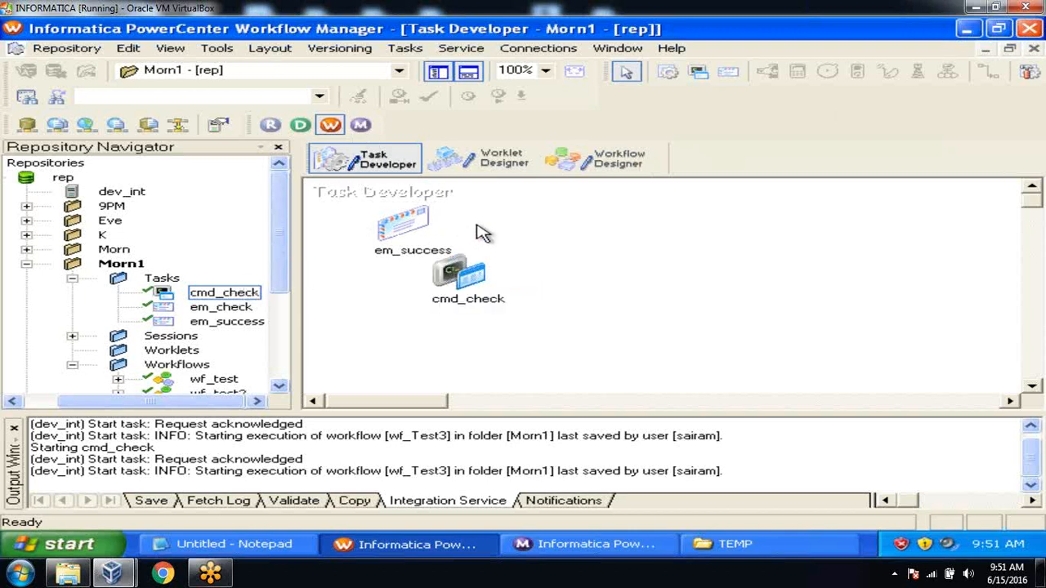
pyautogui.click(14, 425)
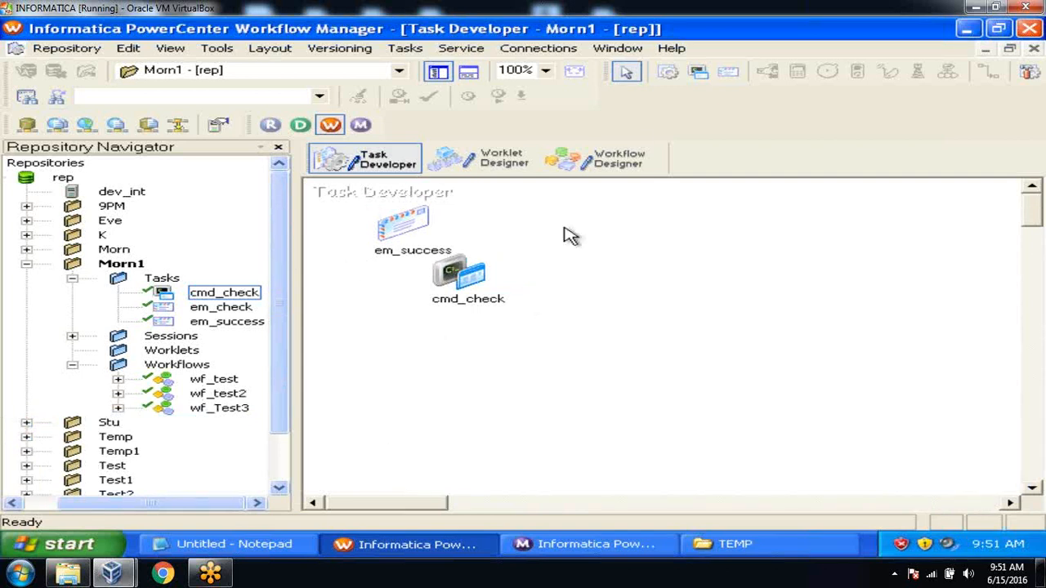
pyautogui.click(619, 161)
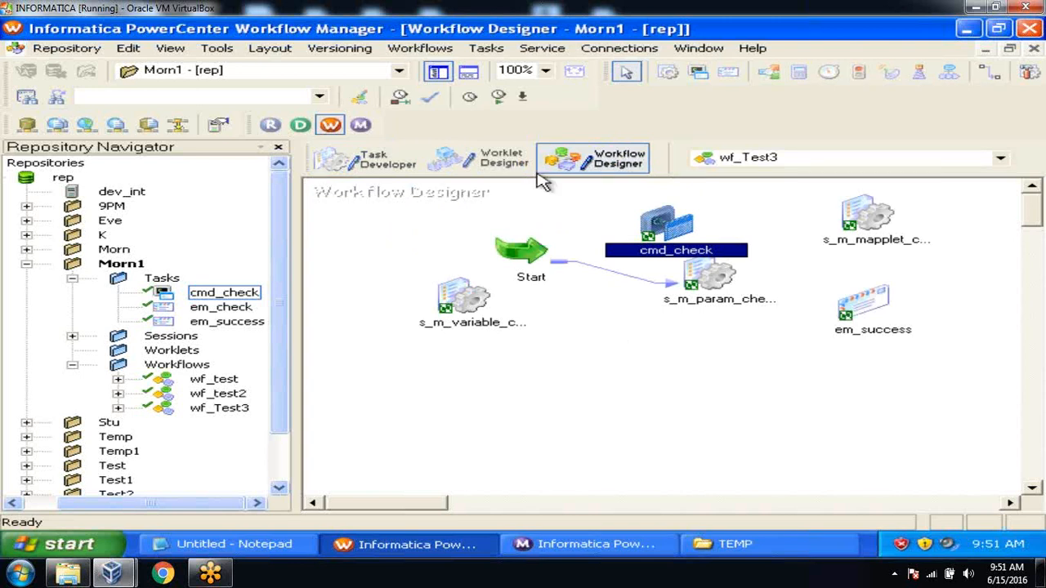
# Open the Tasks menu for the wf_Test3 workflow
pyautogui.click(482, 51)
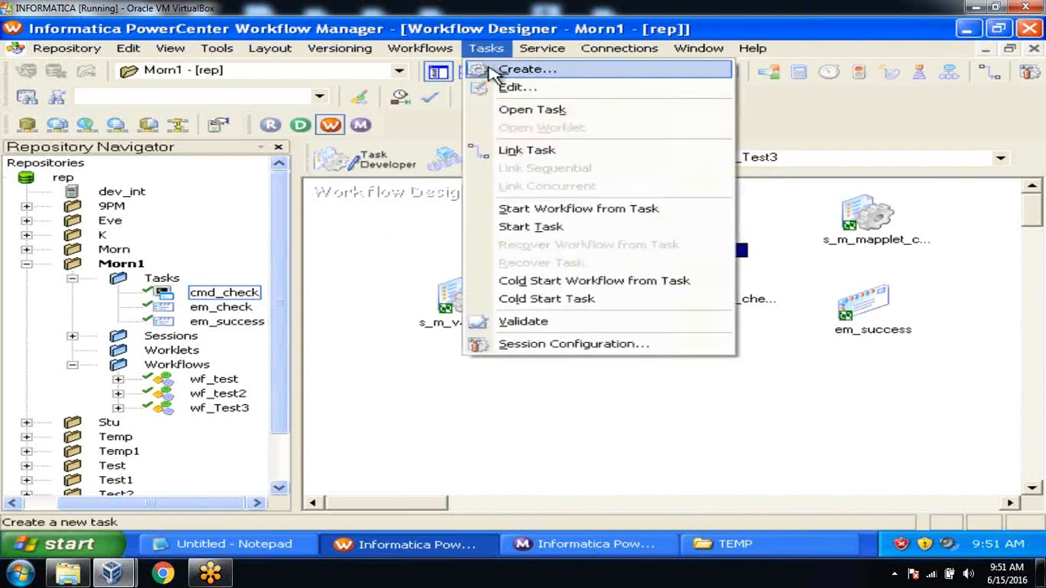
# Create the Command task cmd_check1 on the wf_Test3 canvas and save the workflow
pyautogui.click(490, 69)
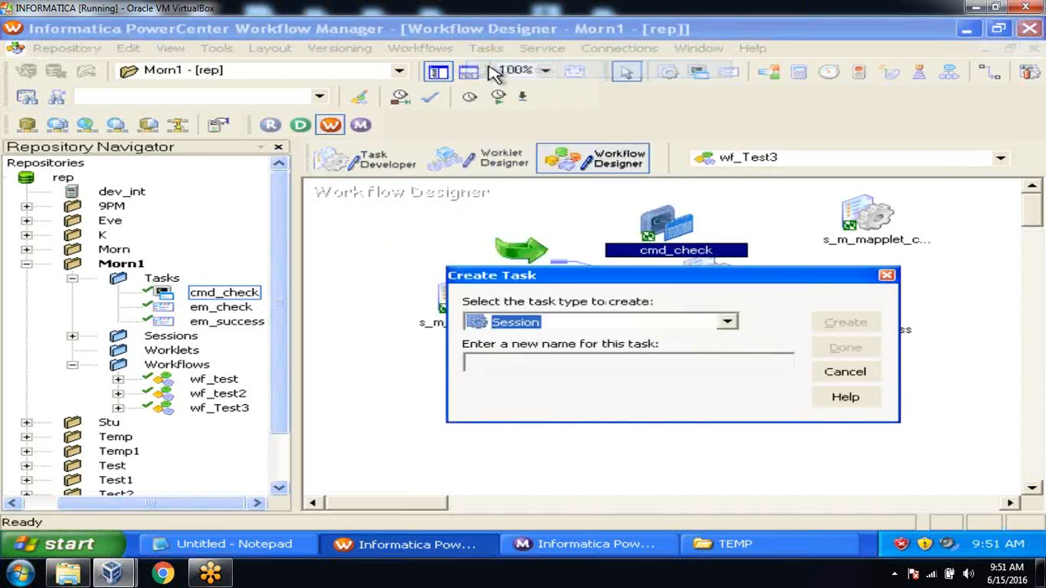
pyautogui.click(731, 322)
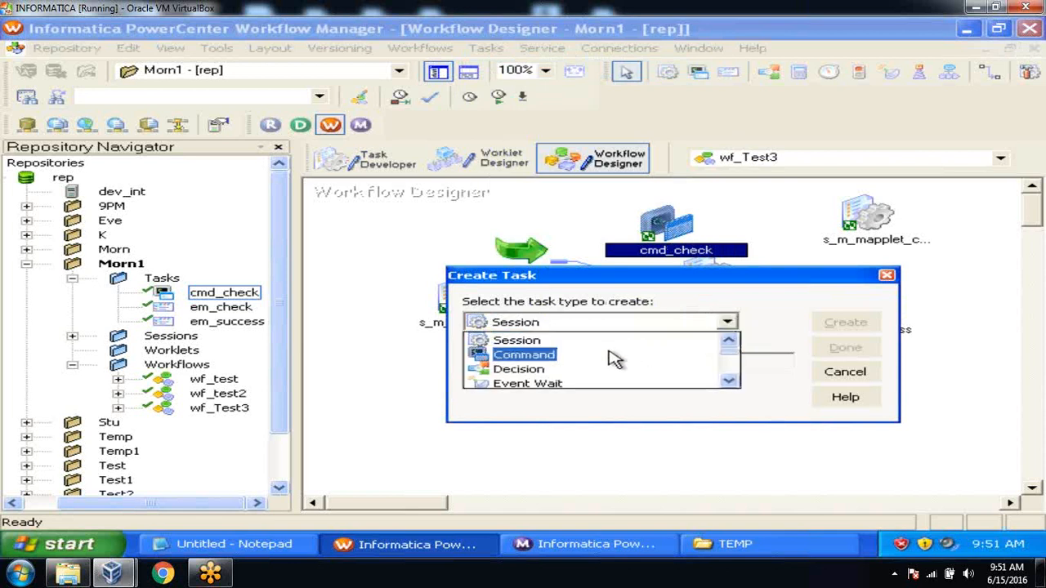
pyautogui.click(613, 355)
pyautogui.write('cmd_ch')
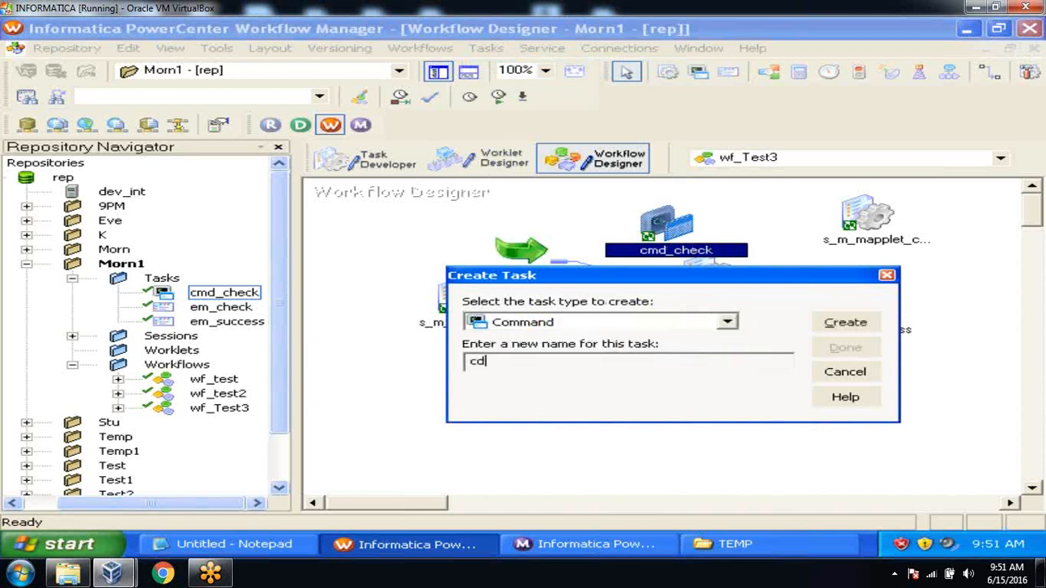
pyautogui.write('eck1')
pyautogui.press('Return')
pyautogui.click(845, 353)
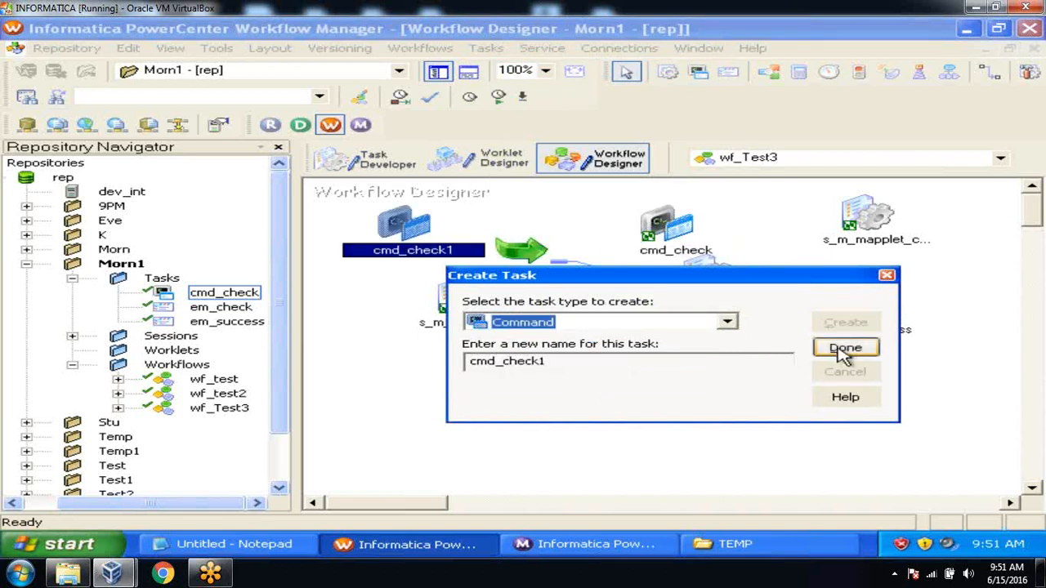
pyautogui.hotkey('ctrl', 's')
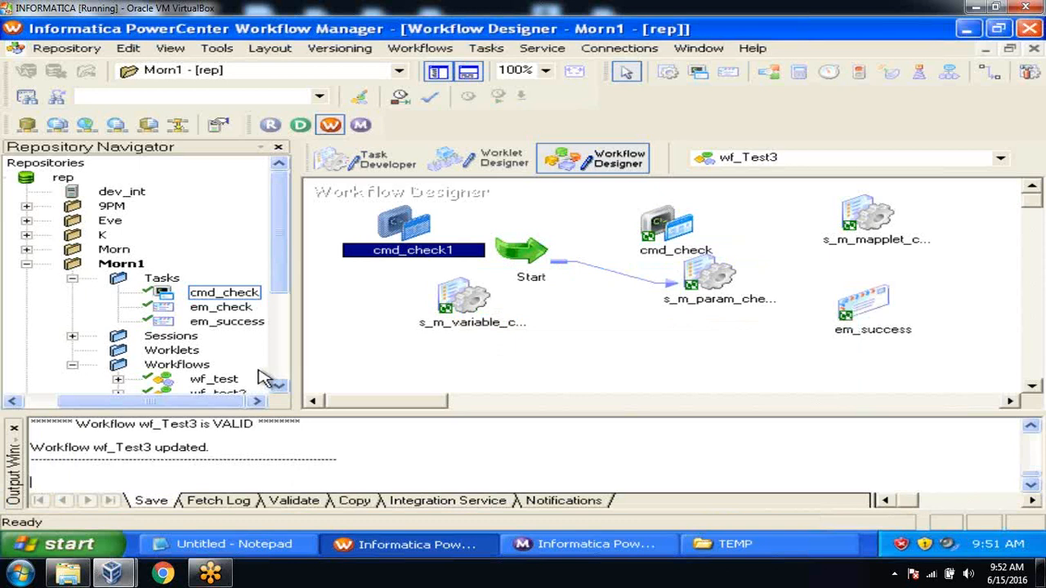
# Close the save results panel and select cmd_check1 on the wf_Test3 canvas
pyautogui.click(11, 431)
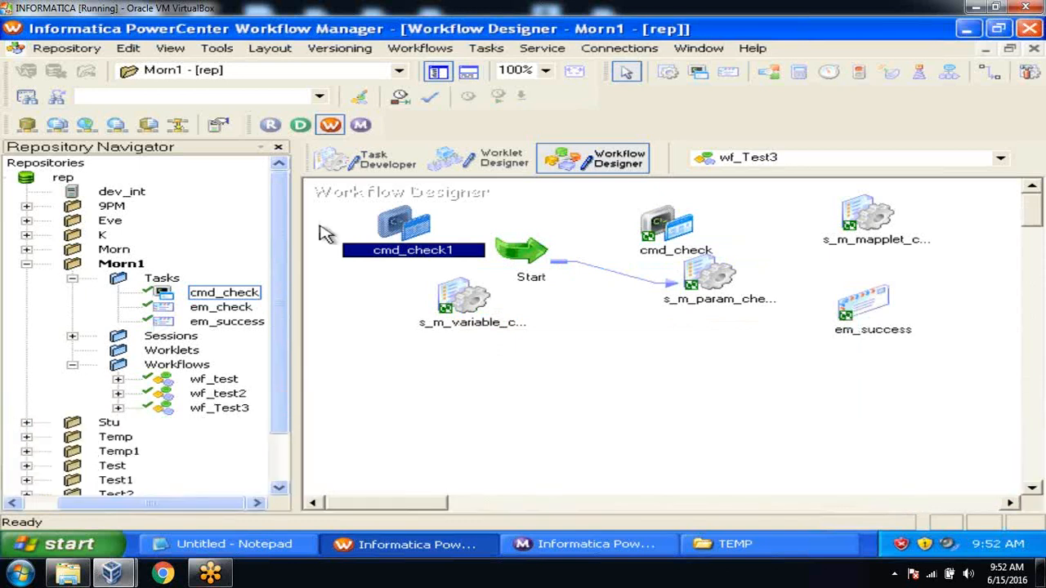
pyautogui.click(396, 219)
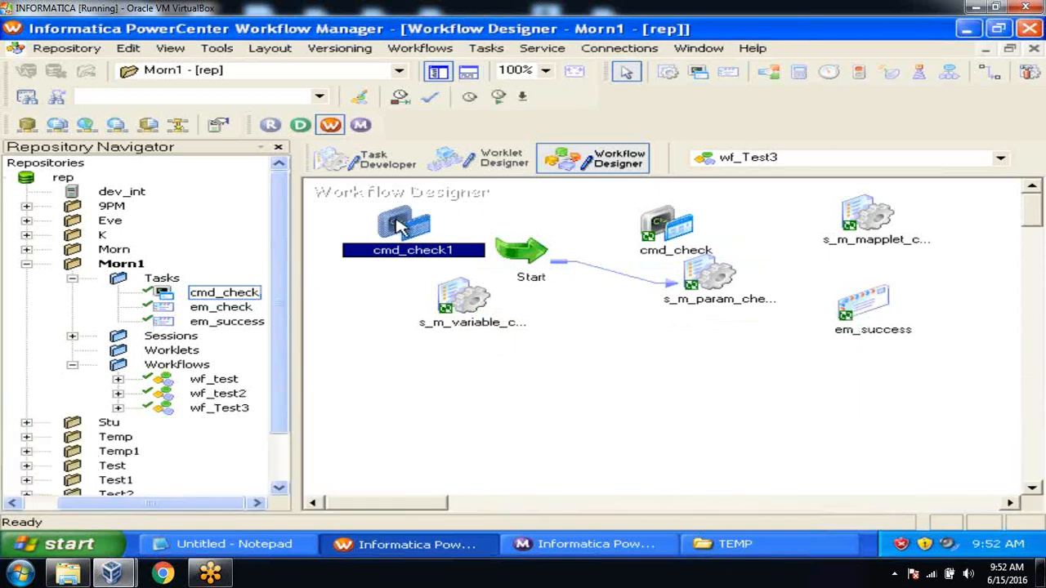
pyautogui.click(475, 350)
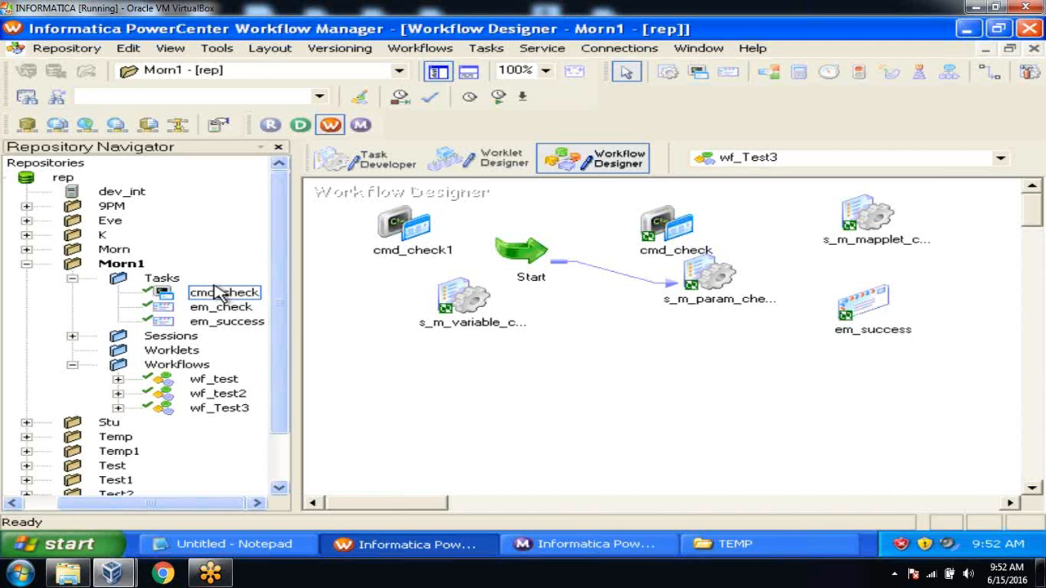
pyautogui.click(409, 237)
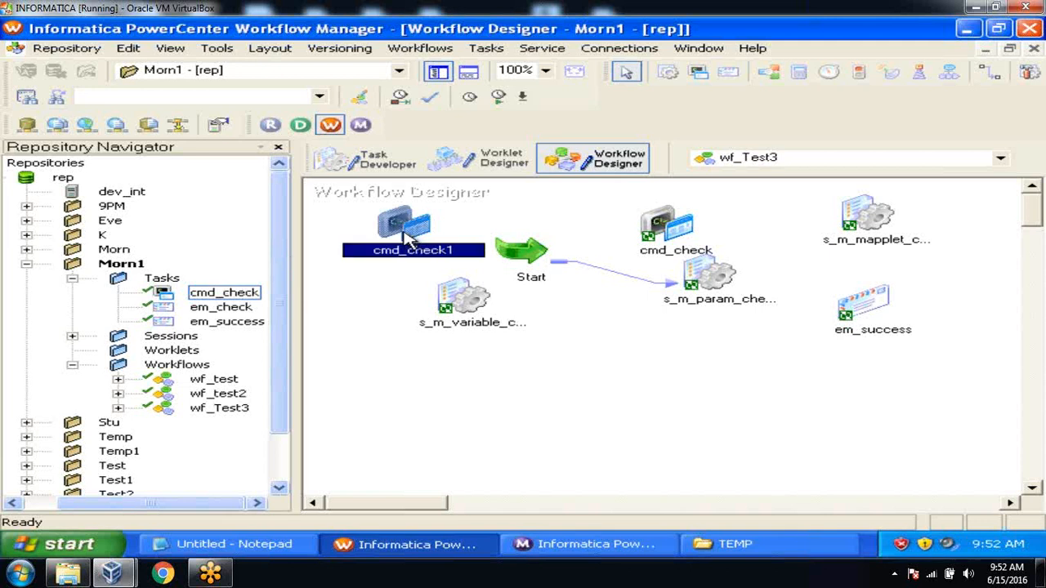
# Convert cmd_check1 into a reusable Command task and apply the change
pyautogui.doubleClick(408, 236)
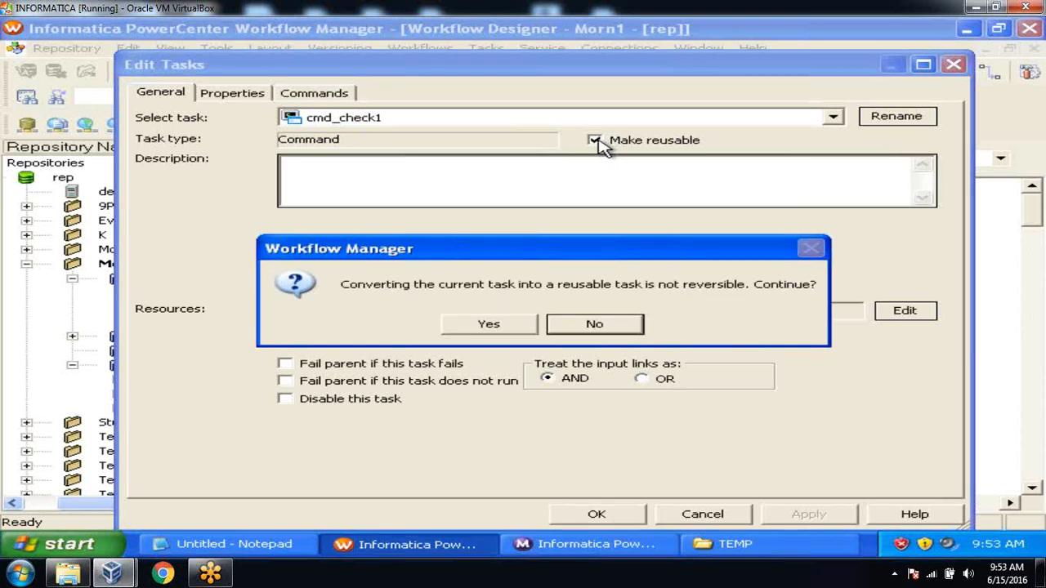
pyautogui.click(491, 324)
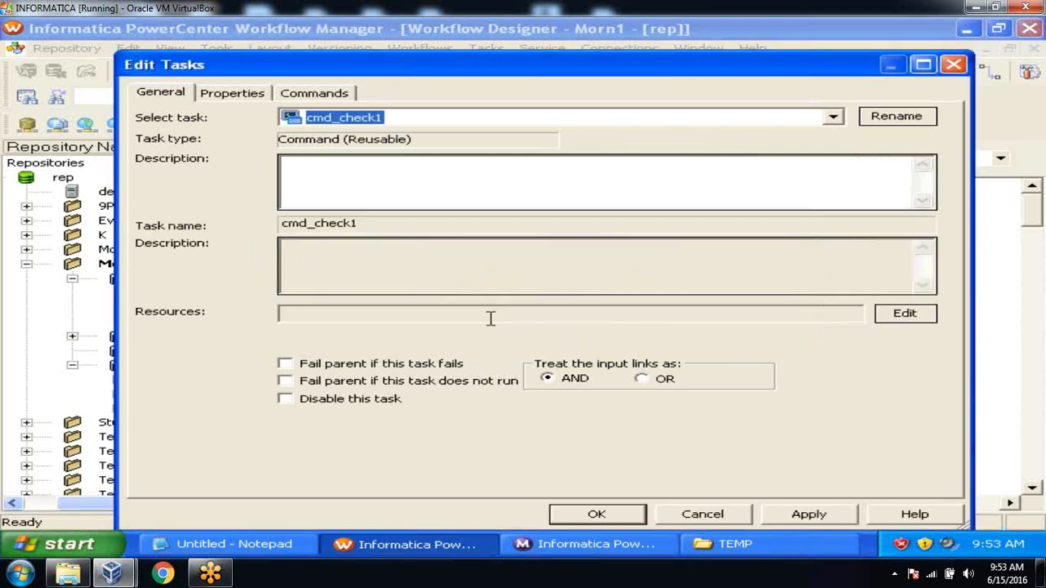
pyautogui.click(789, 512)
pyautogui.click(616, 512)
# Check cmd_check1 in Morn1's Tasks folder, save wf_Test3, and close the results panel
pyautogui.click(238, 306)
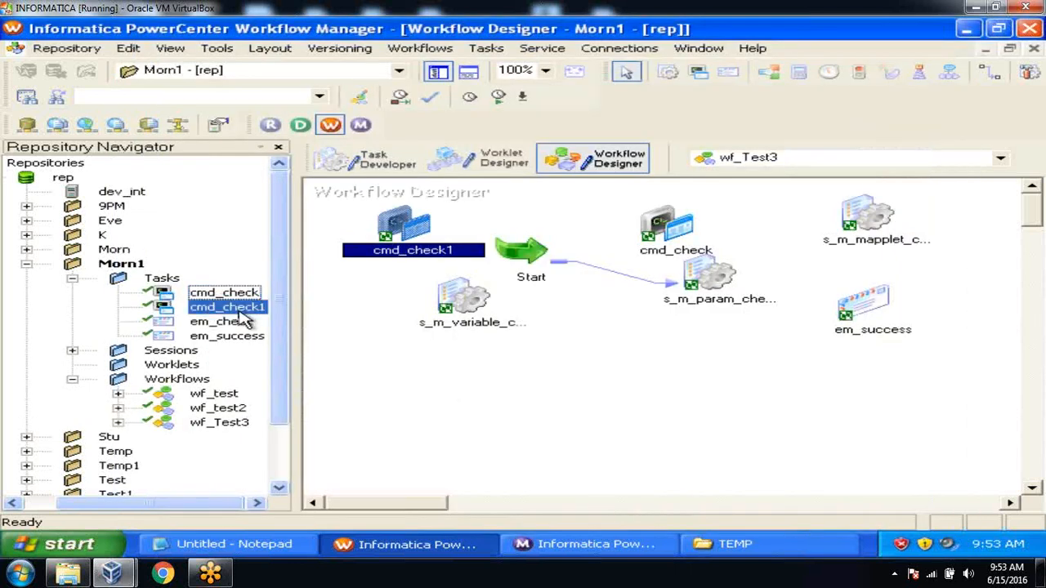
pyautogui.click(343, 342)
pyautogui.hotkey('ctrl', 's')
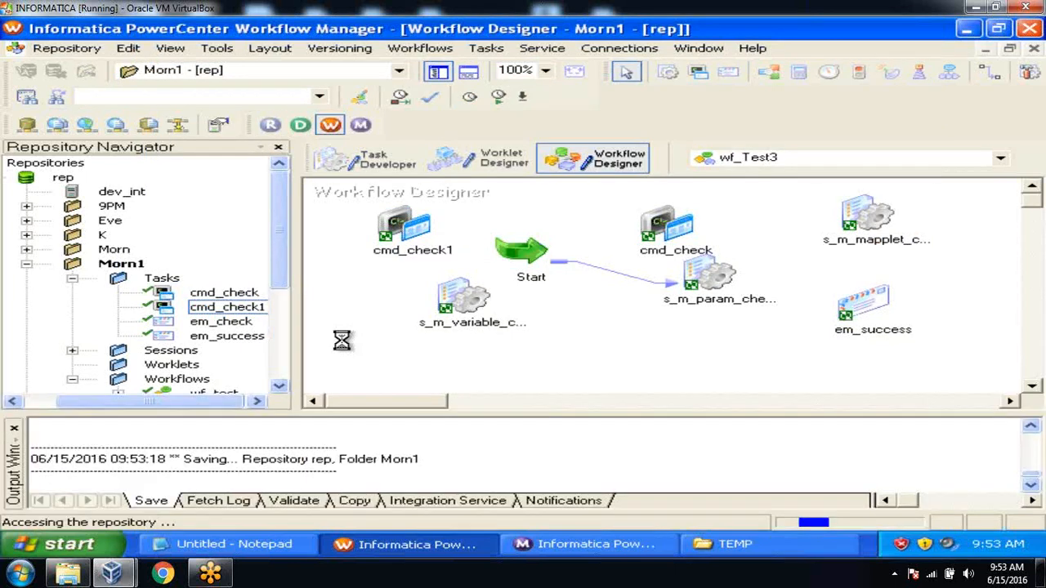
pyautogui.click(14, 428)
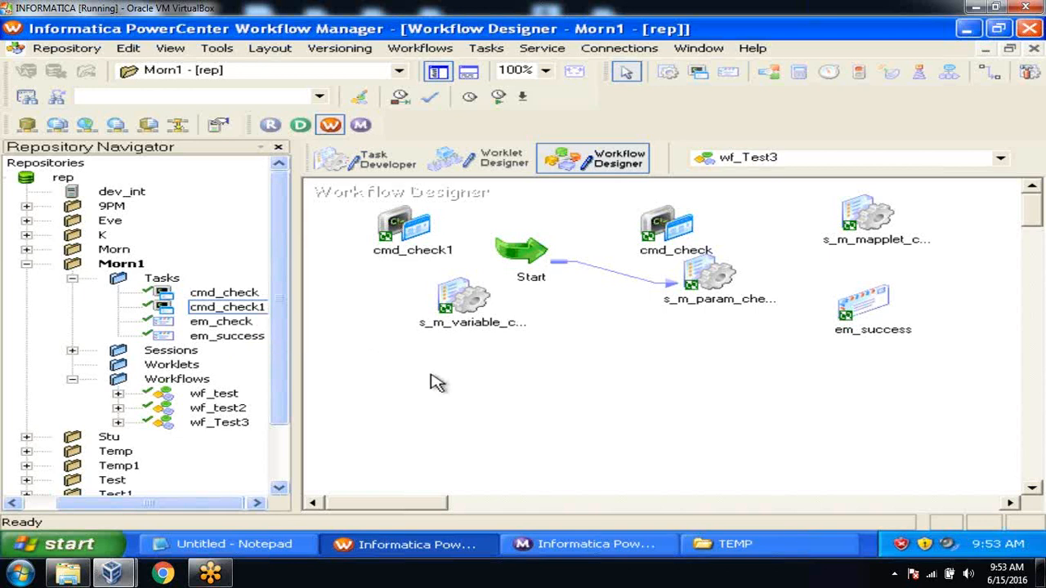
# Close the Output window and look over the cmd_check and Start tasks on the wf_Test3 canvas
pyautogui.click(582, 175)
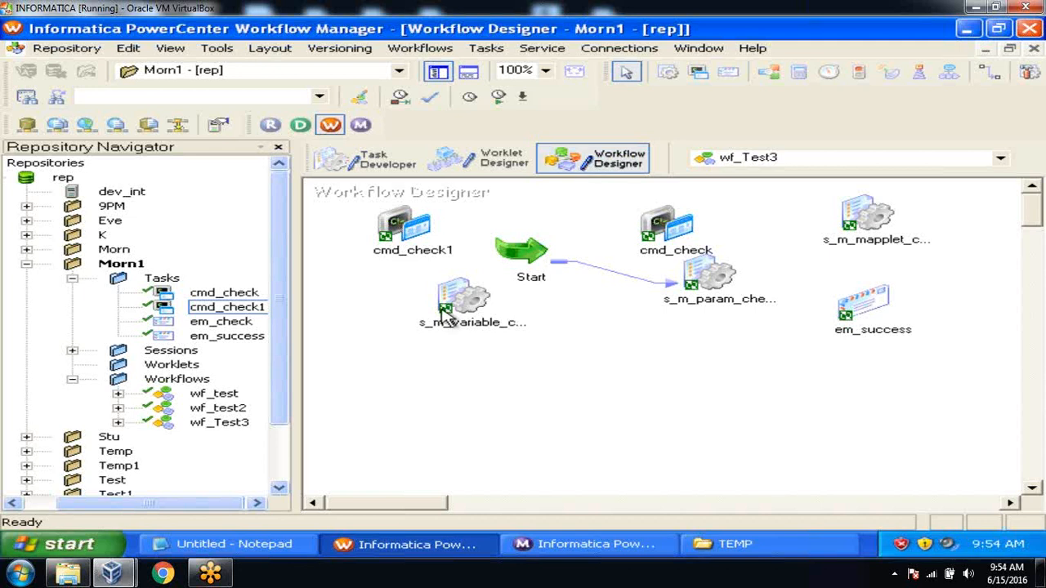
pyautogui.click(660, 230)
pyautogui.click(702, 296)
pyautogui.click(542, 251)
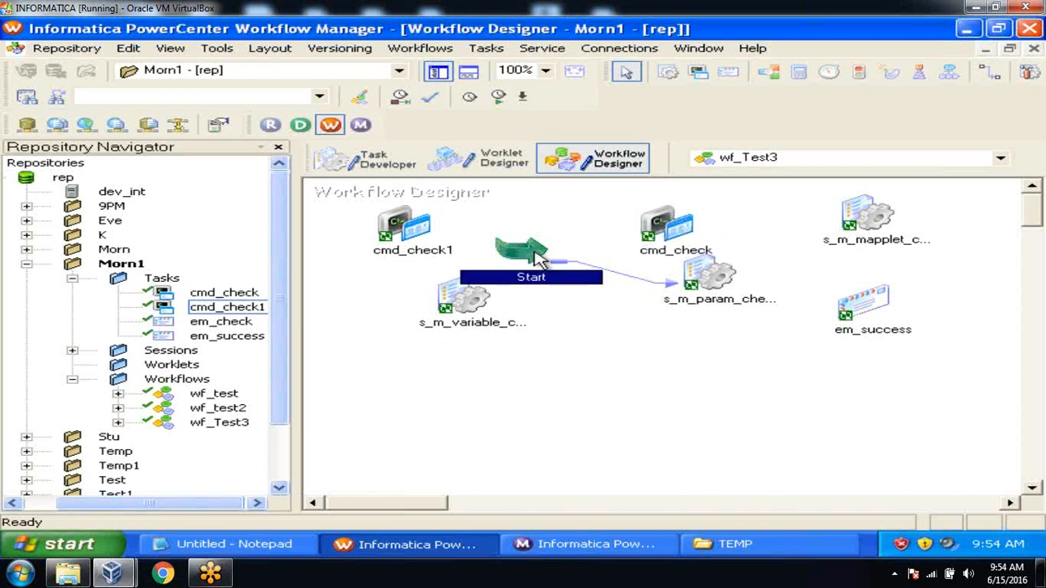
pyautogui.click(604, 331)
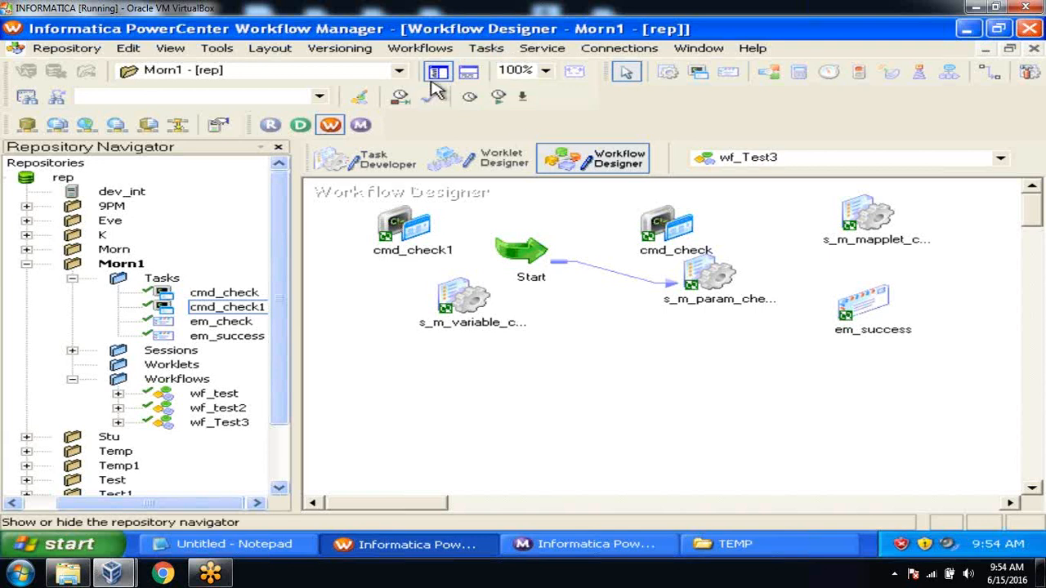
# Create a new workflow named wf_seq from the Workflows menu
pyautogui.click(433, 55)
pyautogui.click(433, 70)
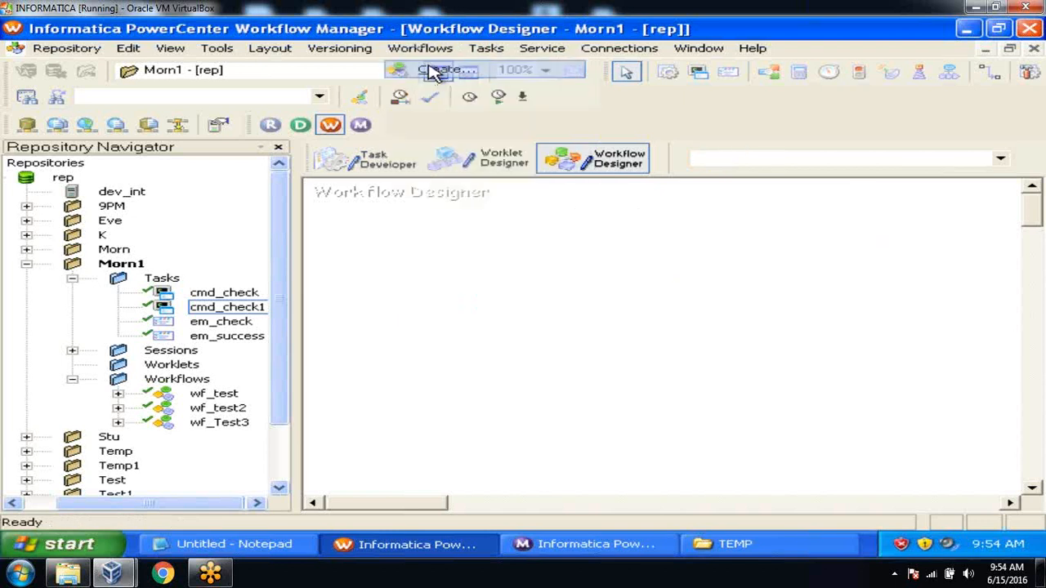
pyautogui.write('wf_seq')
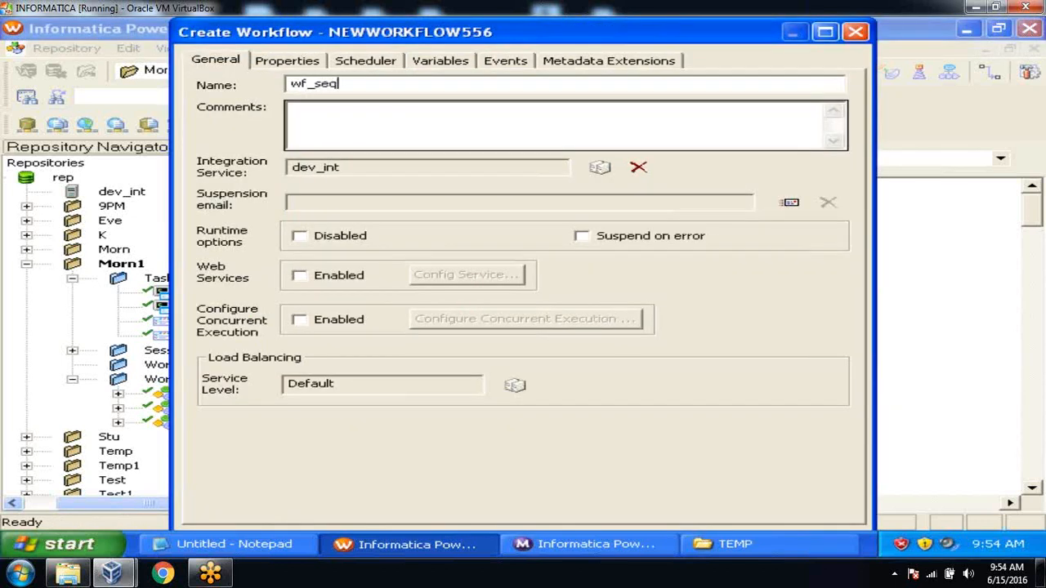
pyautogui.press('Return')
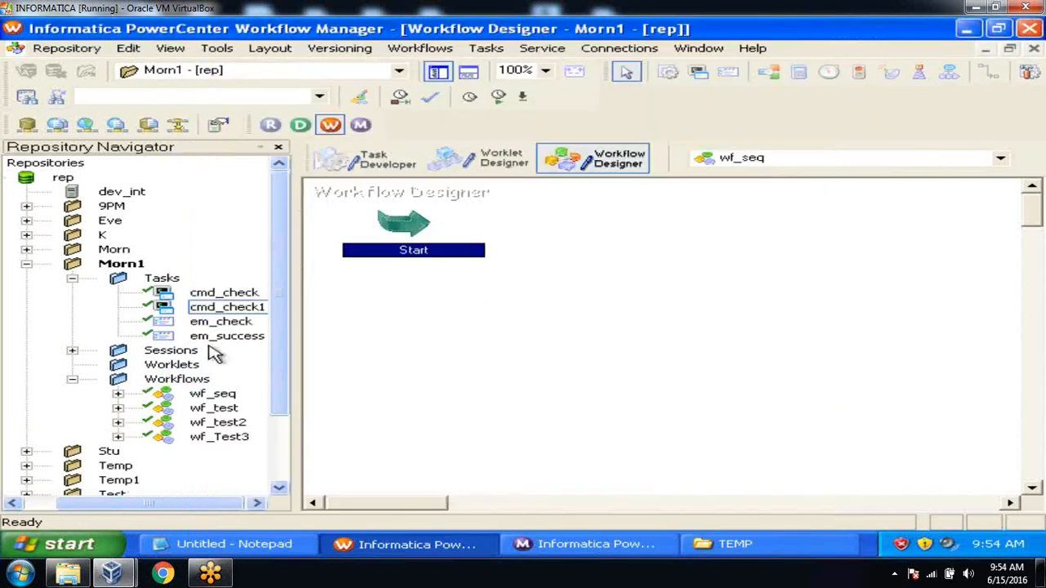
# Drag s_m_filter_test, s_m_emp_scd2, s_m_employee_scd2, s_m_lkp_unconn_check and cmd_check1 onto the canvas
pyautogui.click(72, 379)
pyautogui.click(72, 350)
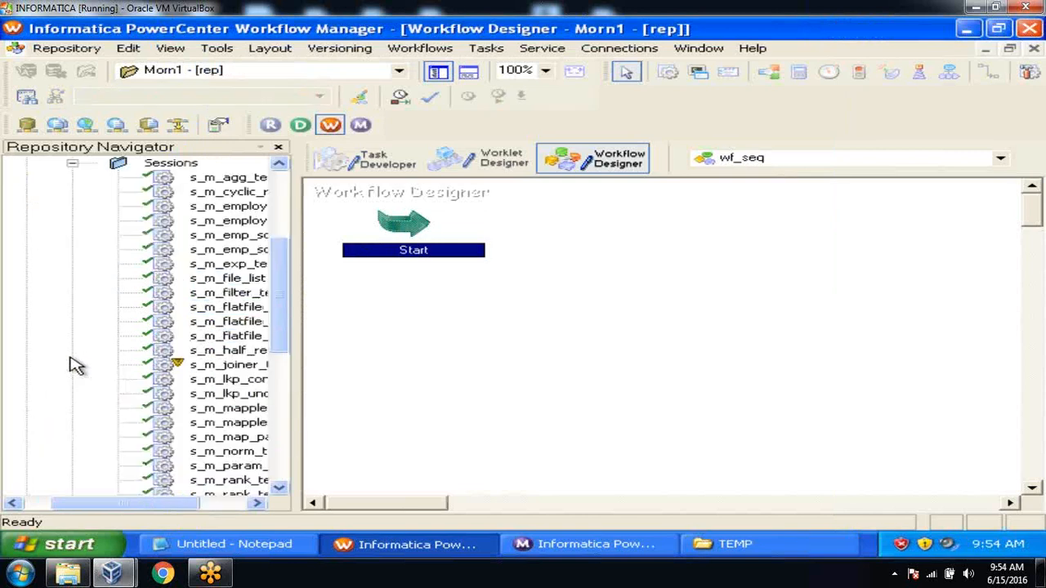
pyautogui.moveTo(231, 292); pyautogui.dragTo(474, 329)
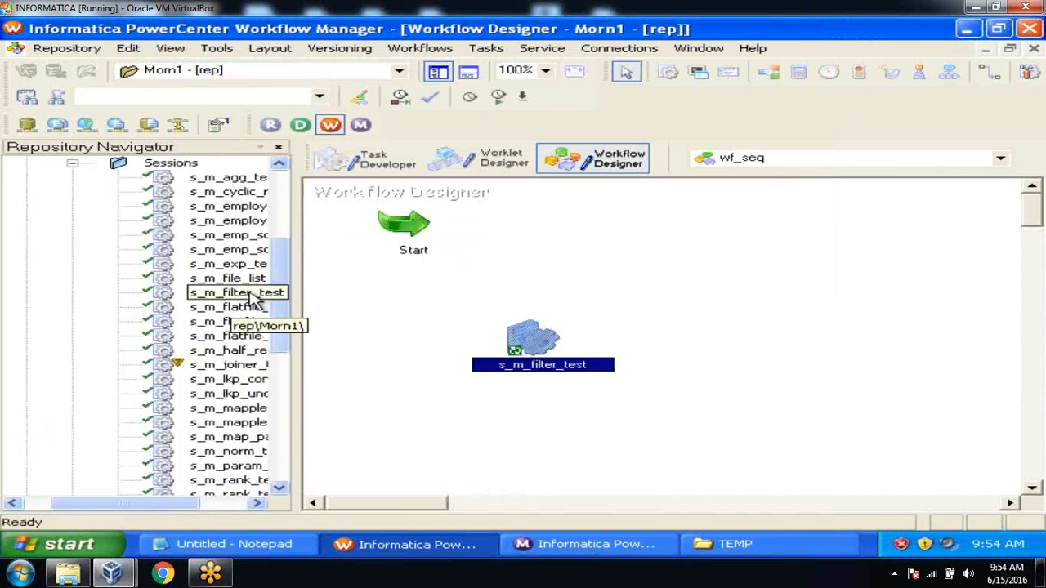
pyautogui.moveTo(219, 253); pyautogui.dragTo(657, 282)
pyautogui.moveTo(245, 229); pyautogui.dragTo(745, 364)
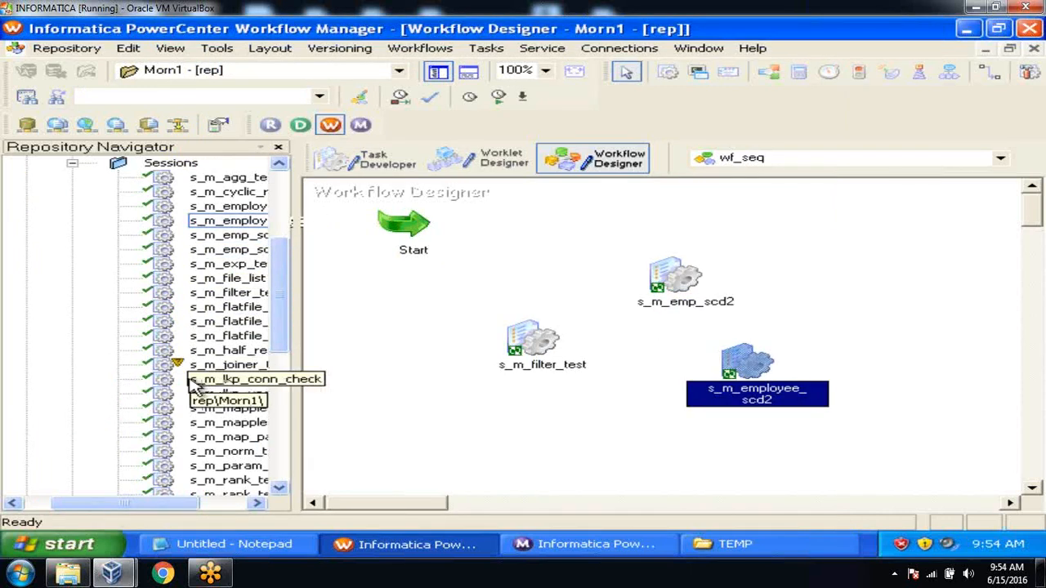
pyautogui.moveTo(227, 394); pyautogui.dragTo(797, 304)
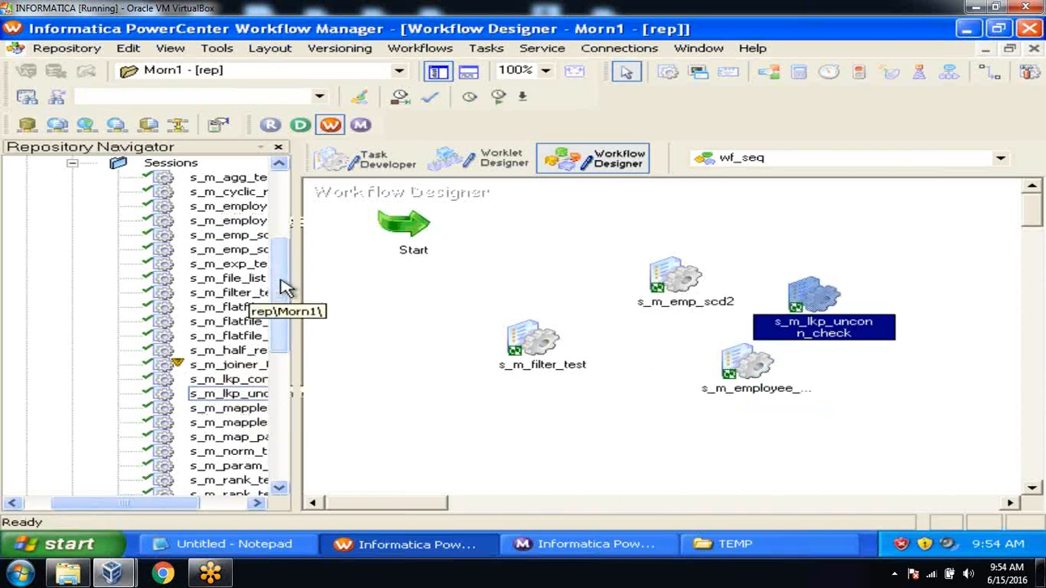
pyautogui.scroll(2, 276, 259)
pyautogui.scroll(1, 274, 262)
pyautogui.click(229, 250)
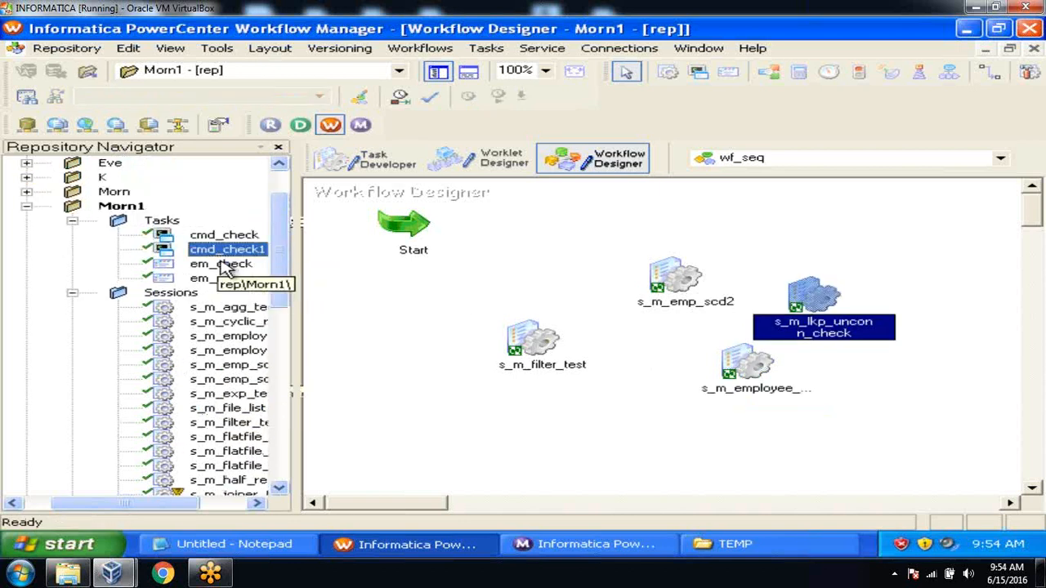
pyautogui.moveTo(229, 253); pyautogui.dragTo(719, 207)
pyautogui.click(438, 72)
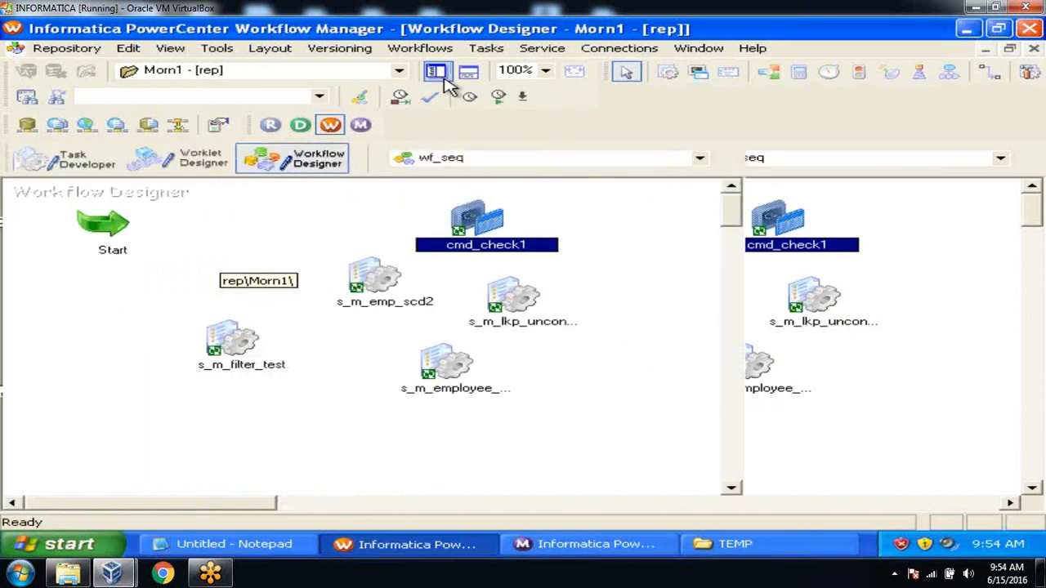
pyautogui.click(486, 49)
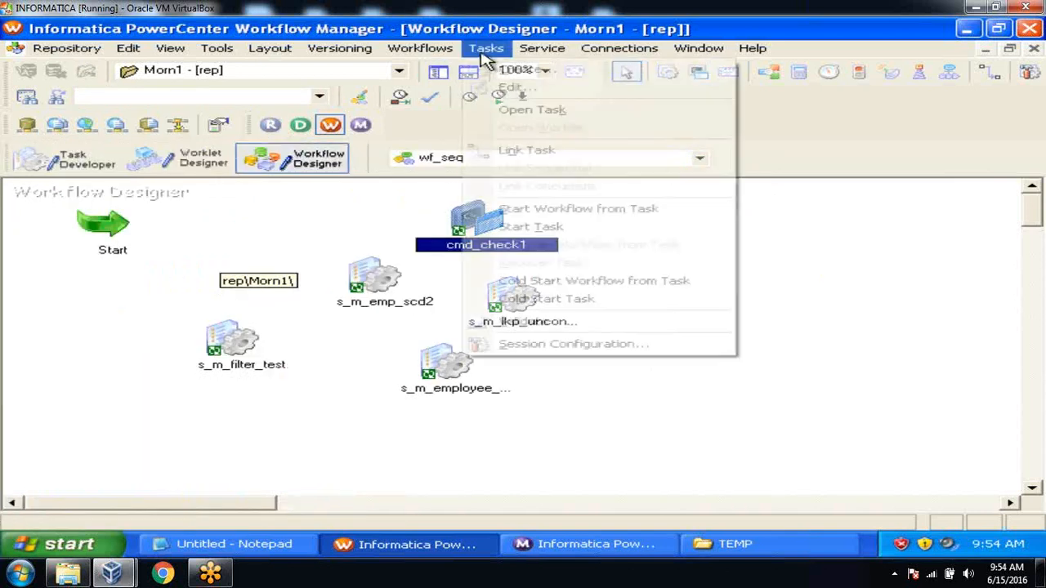
pyautogui.click(516, 155)
pyautogui.moveTo(115, 220)
pyautogui.mouseDown()
pyautogui.moveTo(212, 343)
pyautogui.moveTo(469, 220)
pyautogui.moveTo(488, 230)
pyautogui.moveTo(513, 311)
pyautogui.moveTo(441, 360)
pyautogui.mouseUp()
pyautogui.rightClick(621, 268)
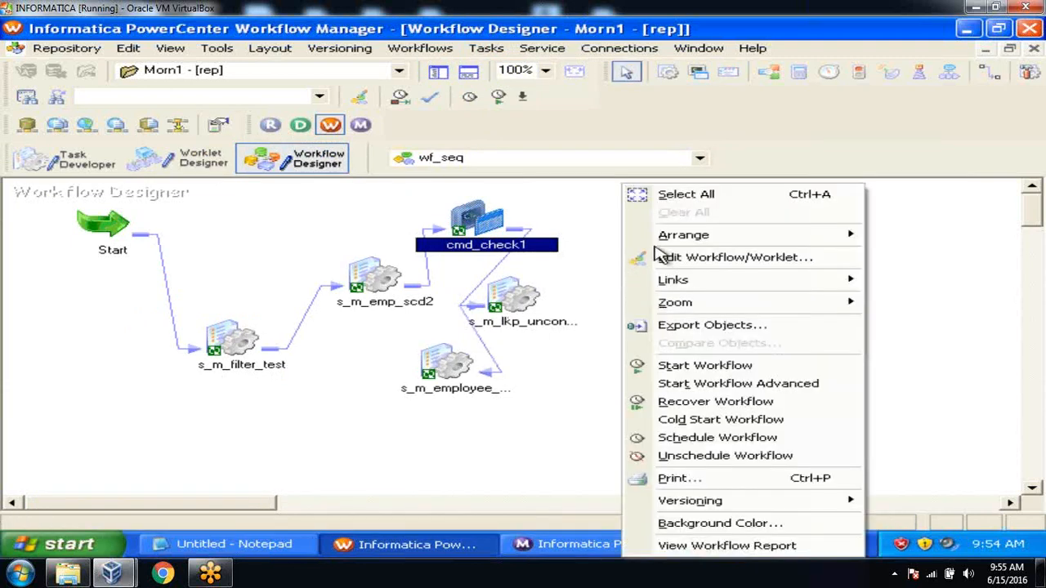
pyautogui.moveTo(638, 243)
pyautogui.click(878, 235)
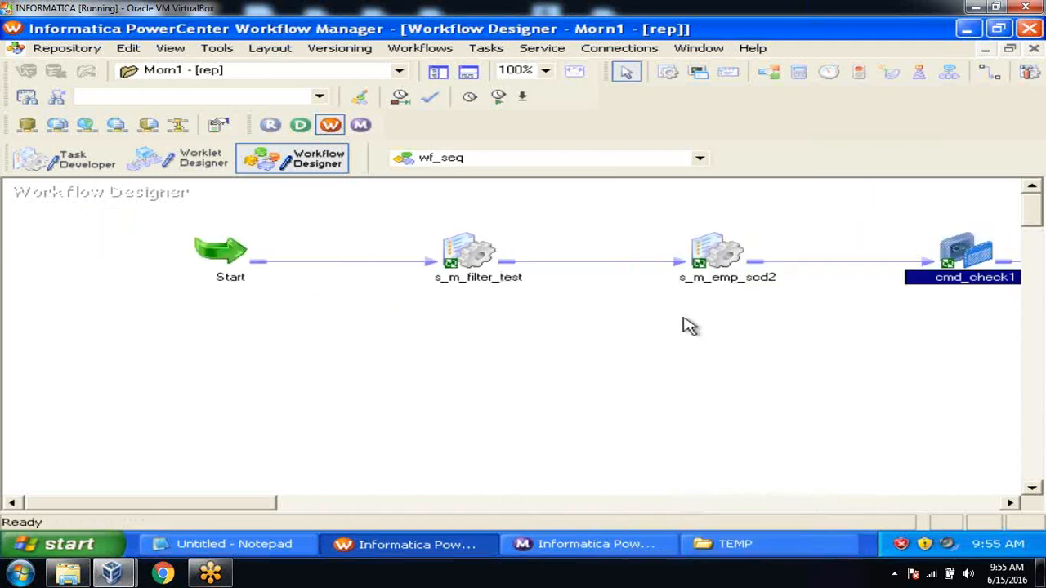
pyautogui.moveTo(217, 508); pyautogui.dragTo(387, 494)
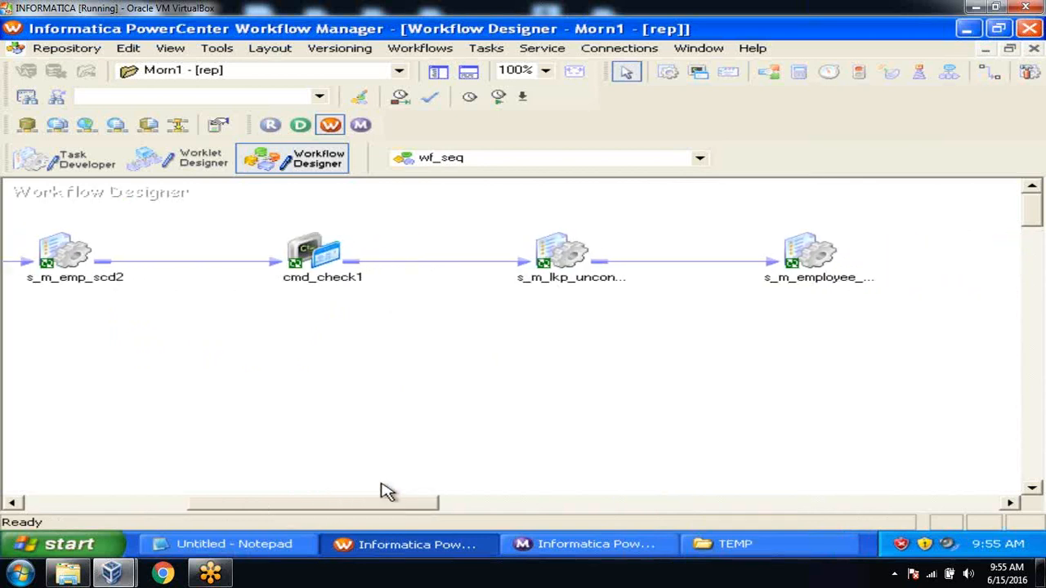
pyautogui.hotkey('ctrl', 's')
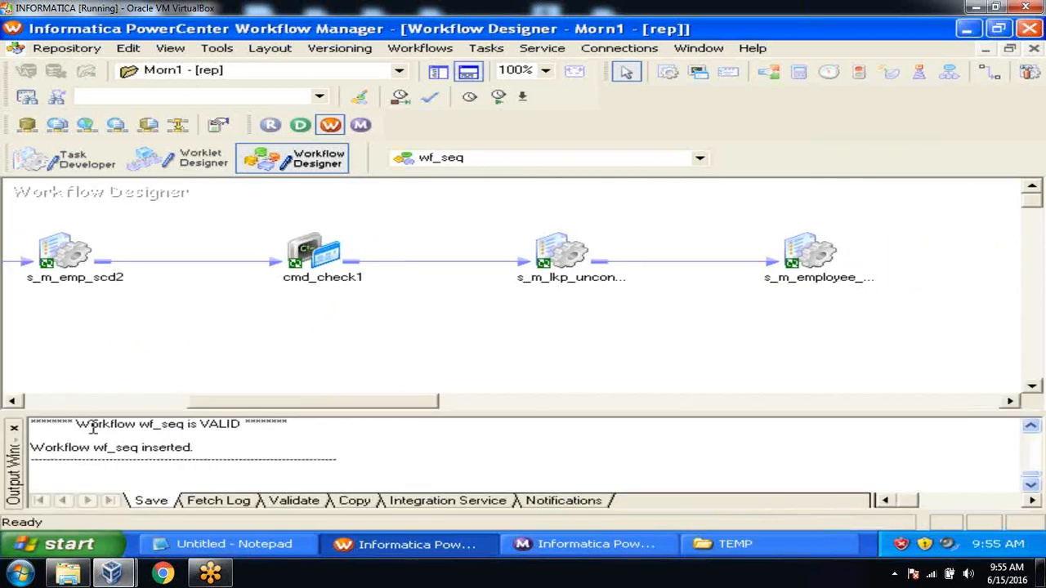
pyautogui.click(15, 431)
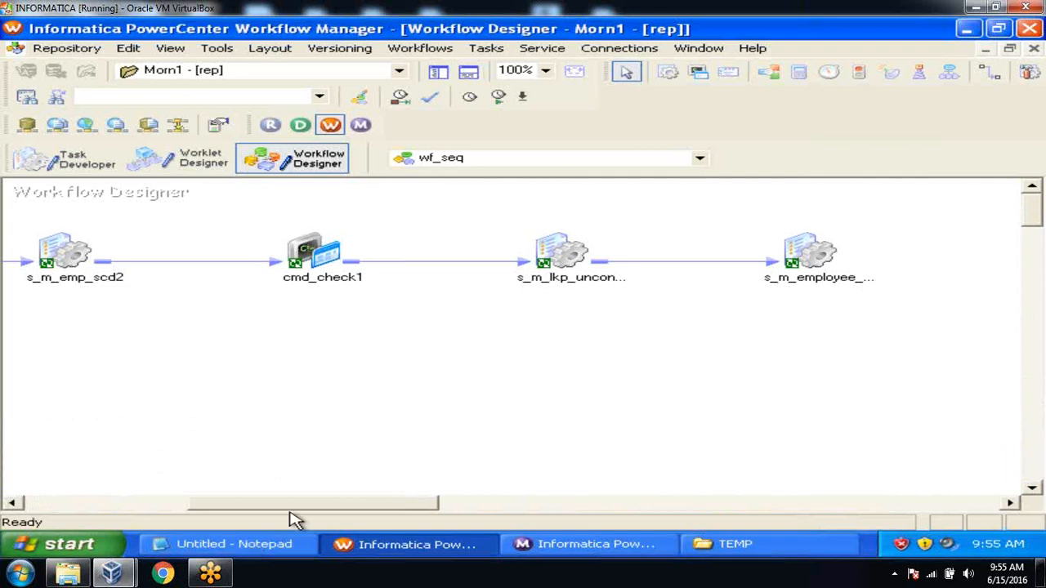
pyautogui.moveTo(292, 508); pyautogui.dragTo(159, 518)
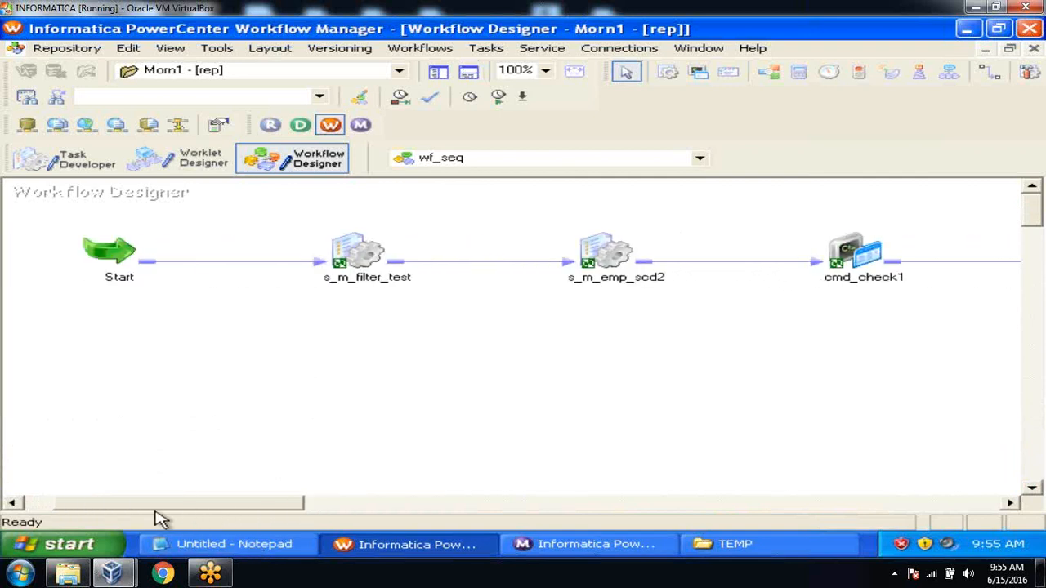
pyautogui.click(372, 245)
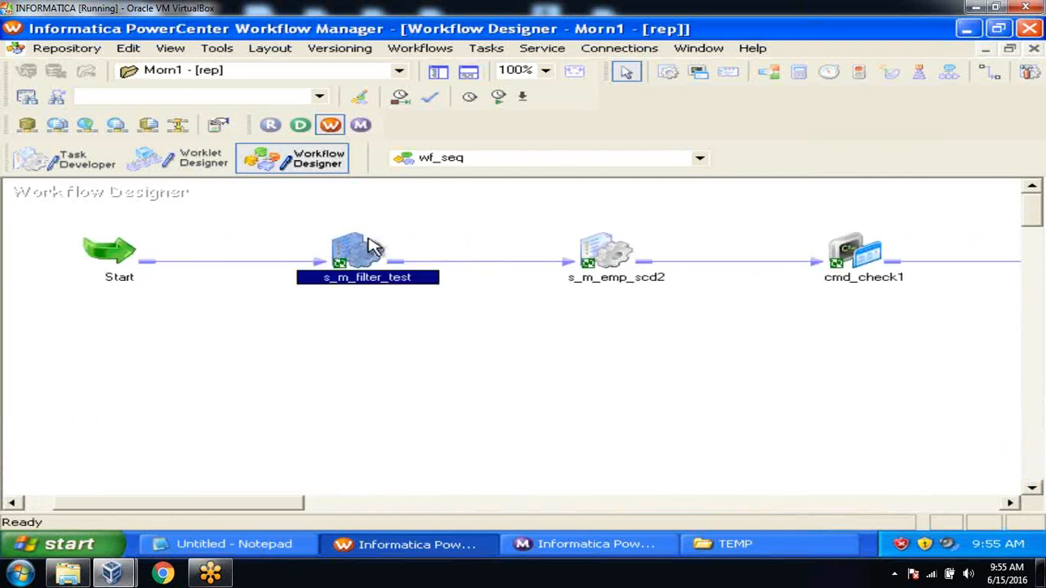
pyautogui.click(603, 260)
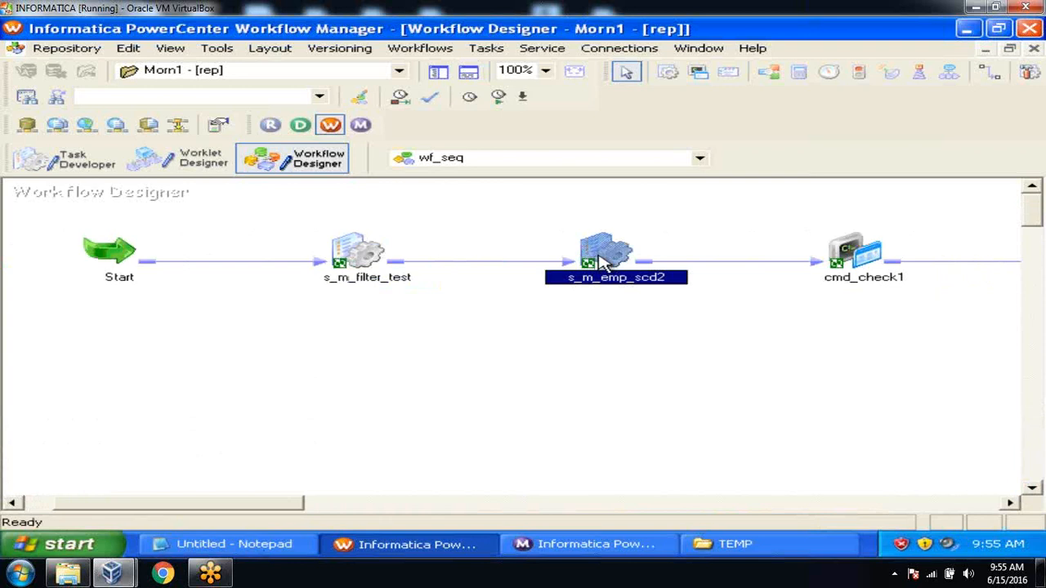
pyautogui.click(864, 257)
pyautogui.click(719, 349)
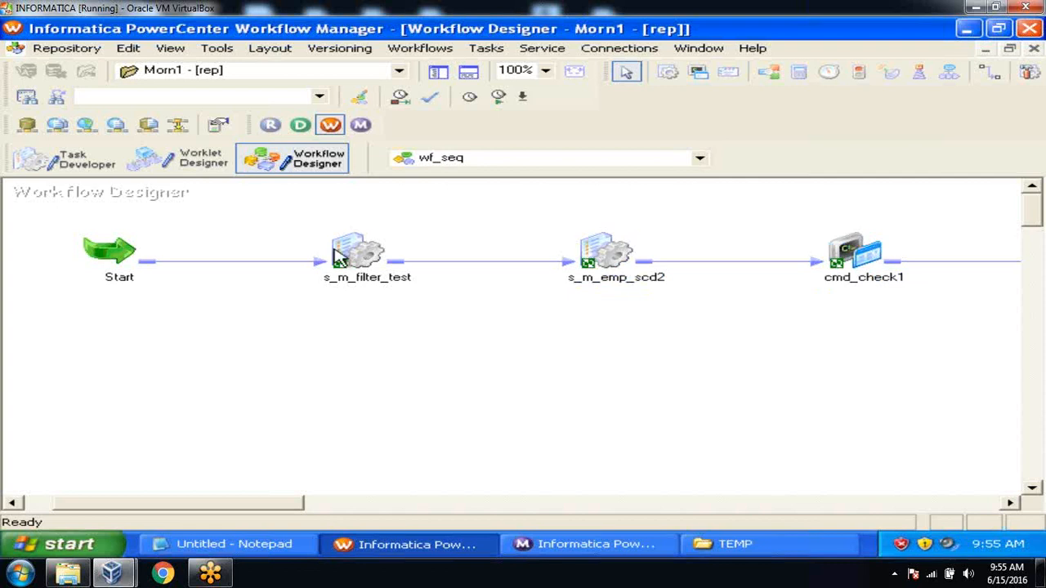
pyautogui.click(346, 253)
pyautogui.click(609, 263)
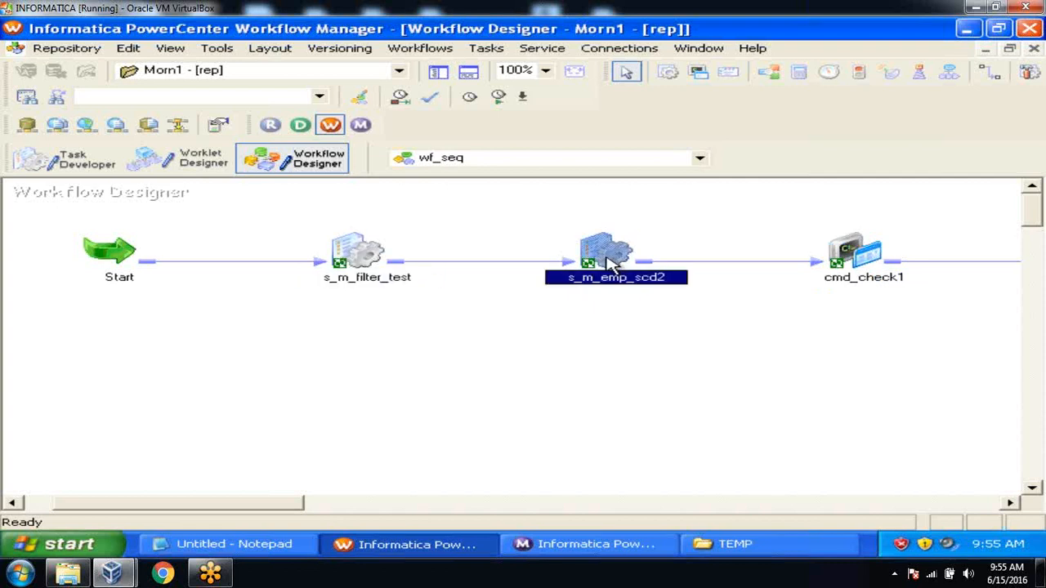
pyautogui.click(469, 344)
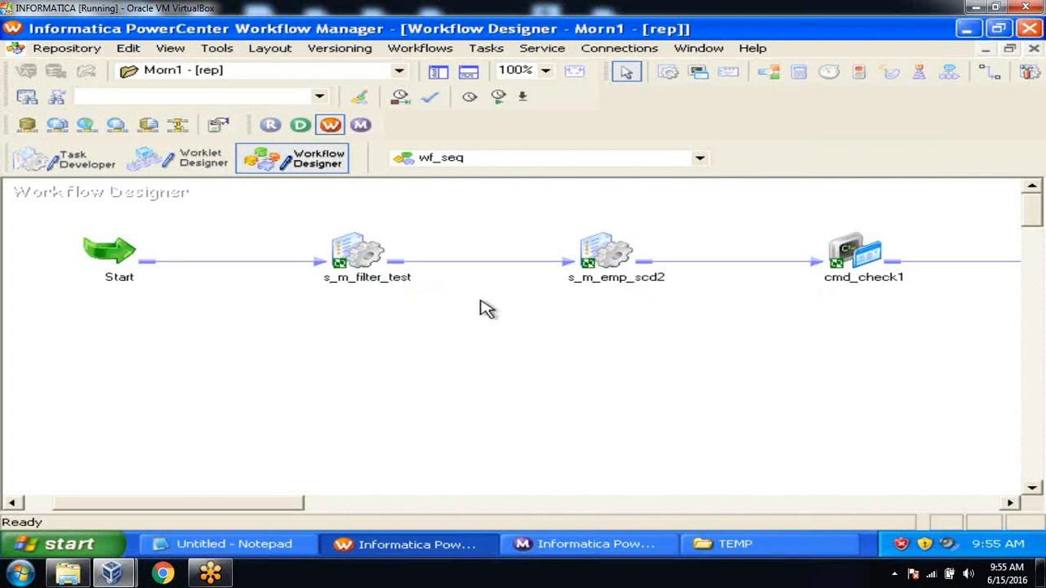
pyautogui.click(485, 263)
# Condition the link after s_m_filter_test on its Status=succeeded and validate it
pyautogui.doubleClick(483, 263)
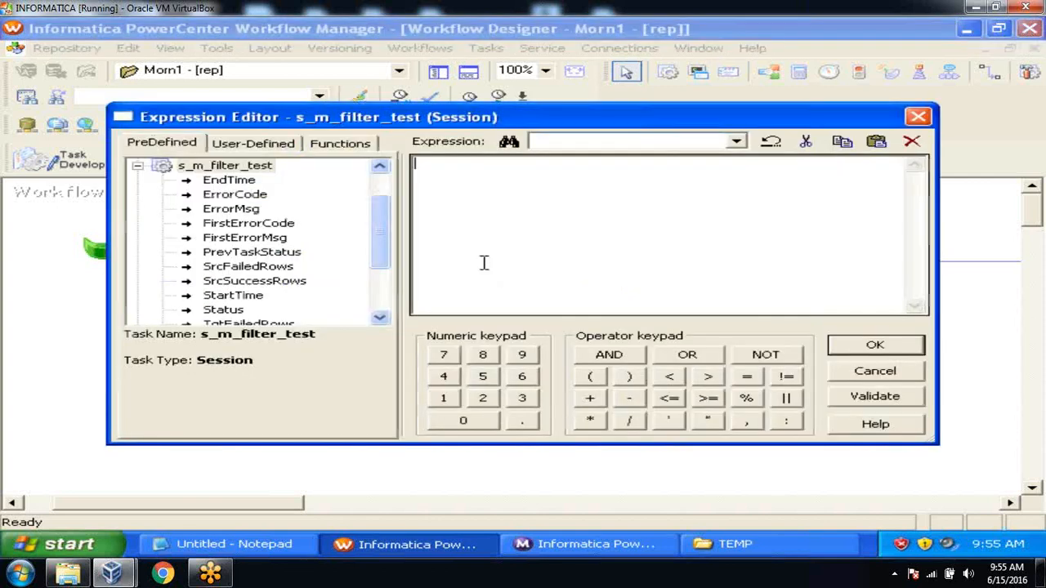
pyautogui.doubleClick(223, 309)
pyautogui.click(585, 164)
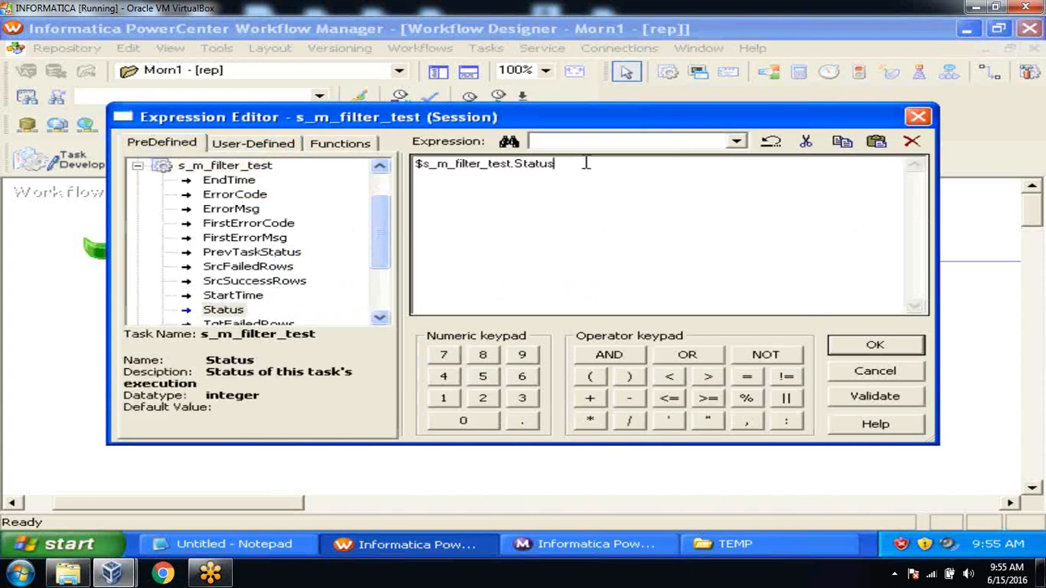
pyautogui.write('=succeeded')
pyautogui.moveTo(555, 163); pyautogui.dragTo(654, 164)
pyautogui.hotkey('ctrl', 'c')
pyautogui.click(861, 396)
pyautogui.click(561, 307)
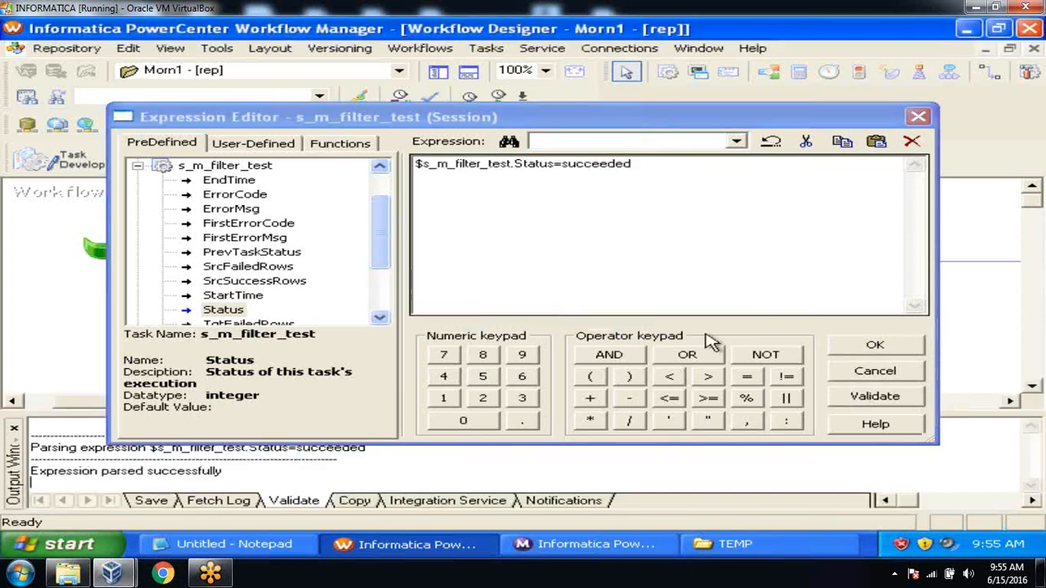
pyautogui.click(845, 345)
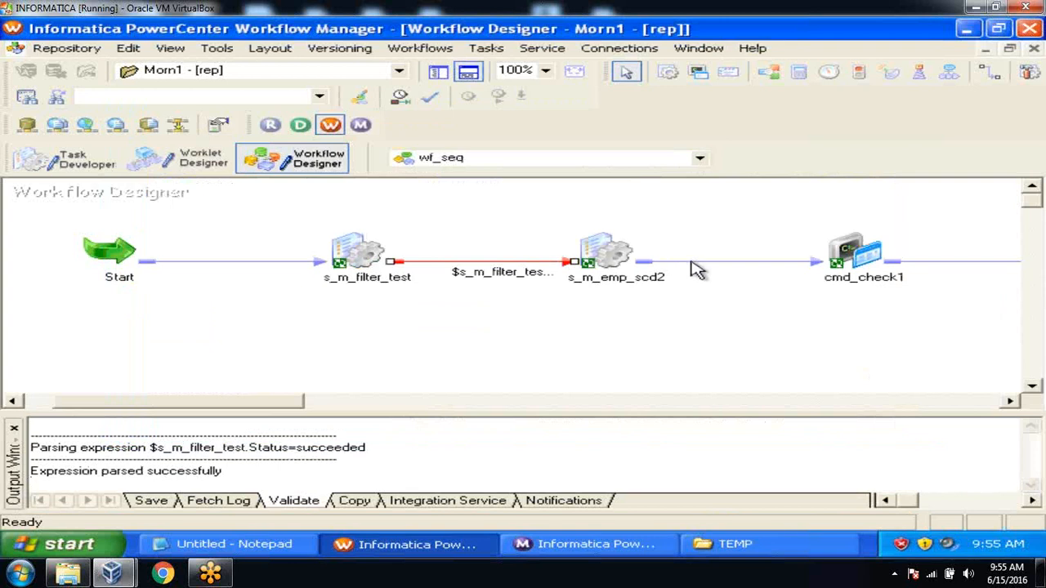
# Condition the link after s_m_emp_scd2 on its Status=succeeded and validate it
pyautogui.doubleClick(688, 261)
pyautogui.doubleClick(242, 311)
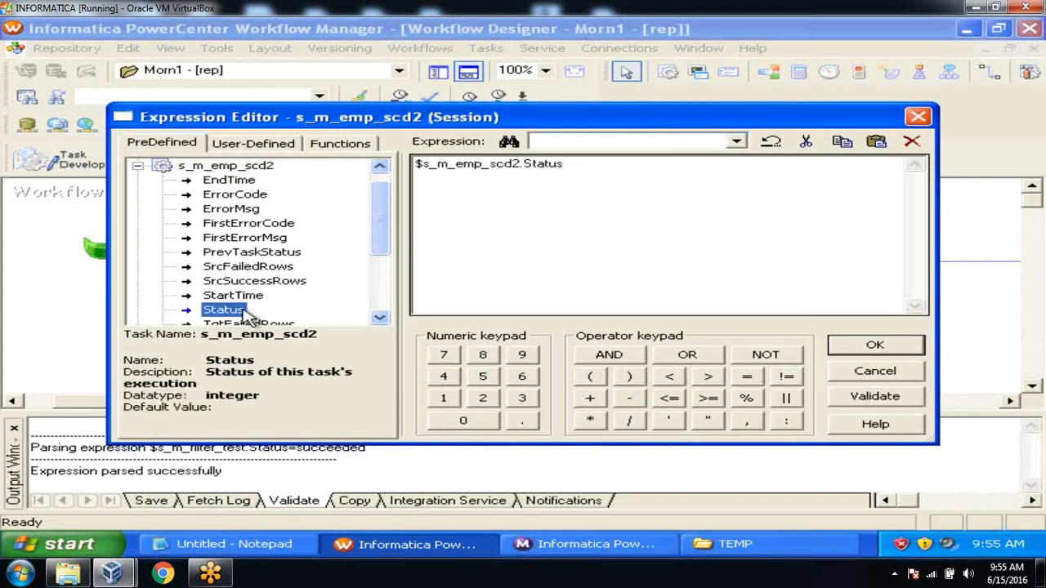
pyautogui.click(570, 166)
pyautogui.write('=succeeded')
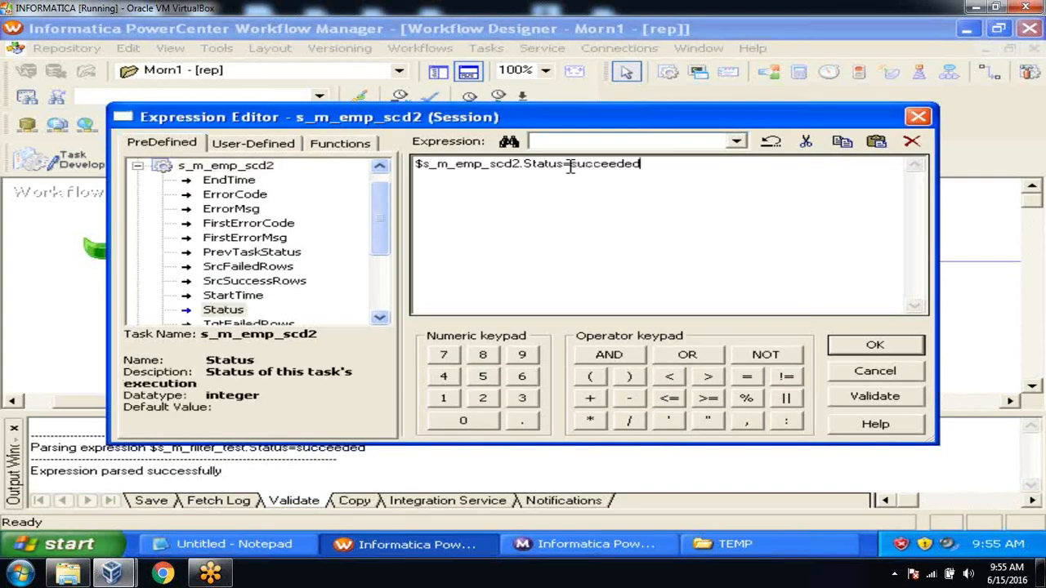
pyautogui.click(850, 400)
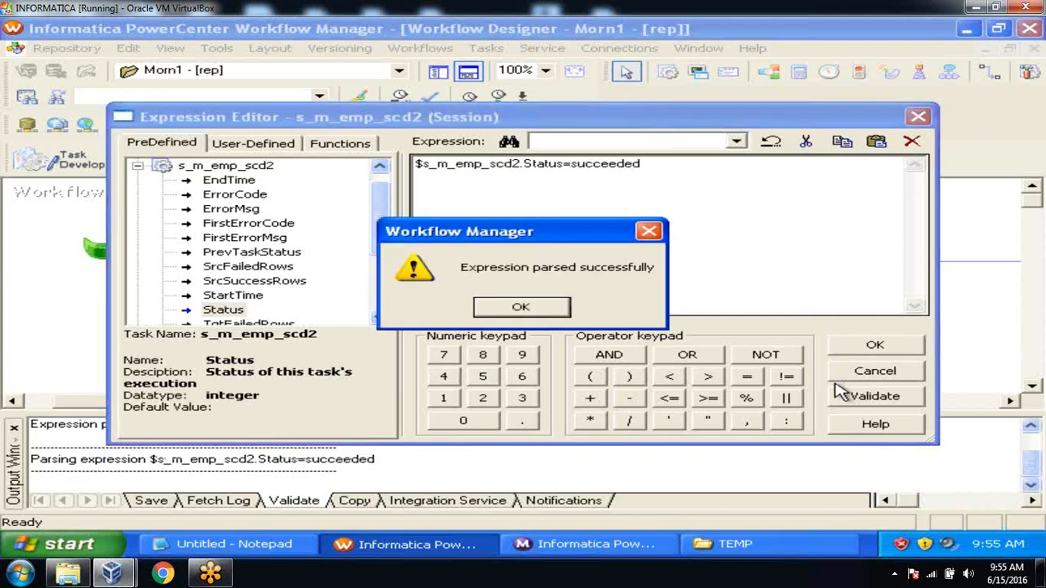
pyautogui.click(534, 307)
pyautogui.click(852, 341)
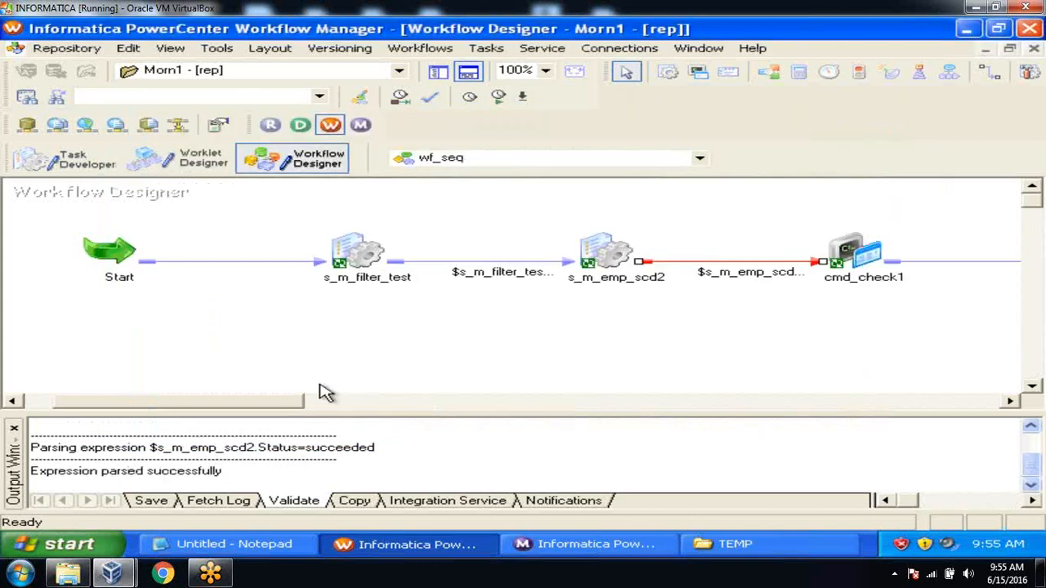
pyautogui.moveTo(287, 406); pyautogui.dragTo(392, 422)
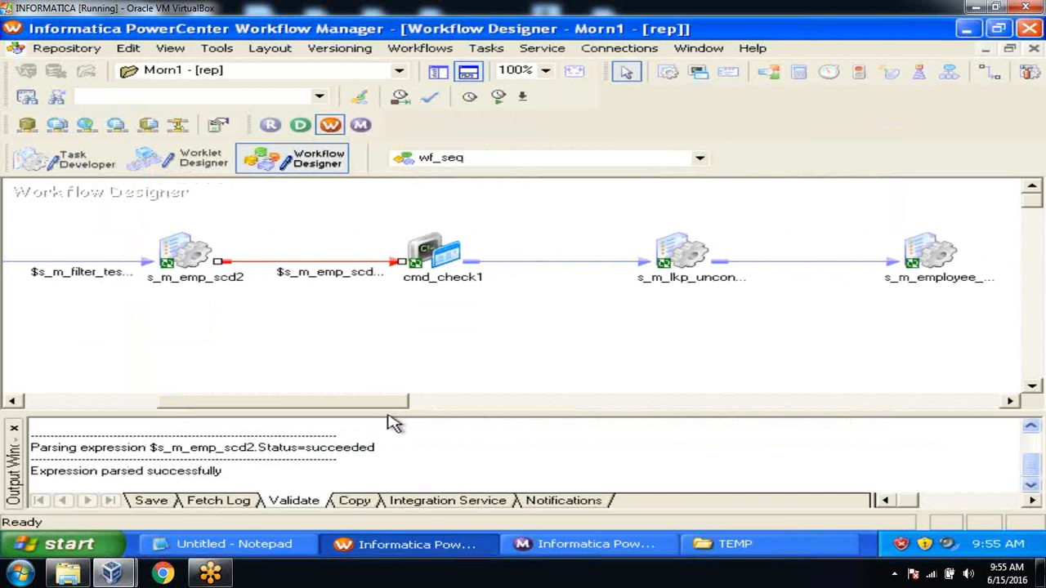
# Condition the link after cmd_check1 on cmd_check1's Status=succeeded and validate it
pyautogui.doubleClick(556, 267)
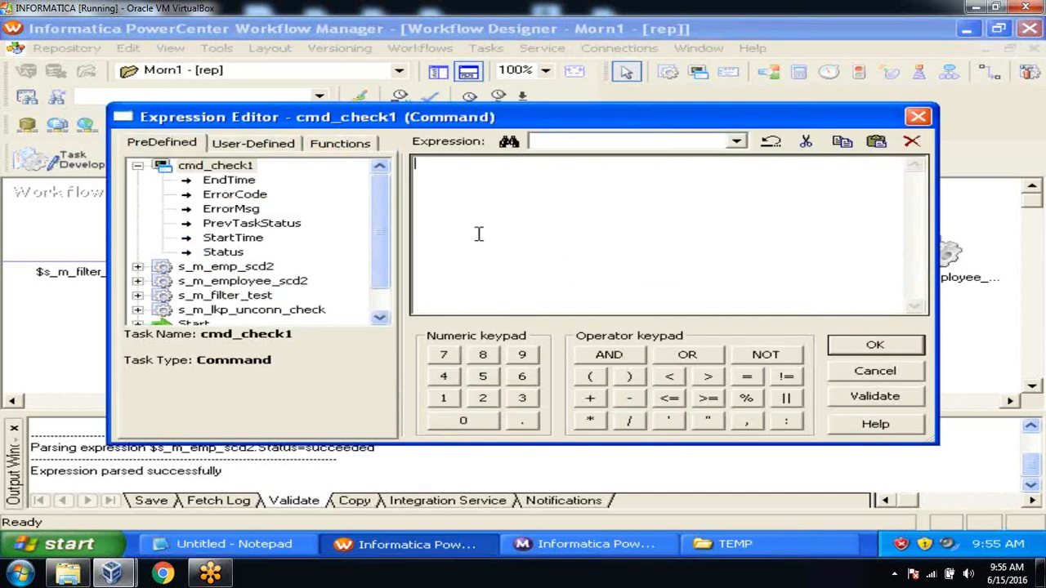
pyautogui.doubleClick(212, 253)
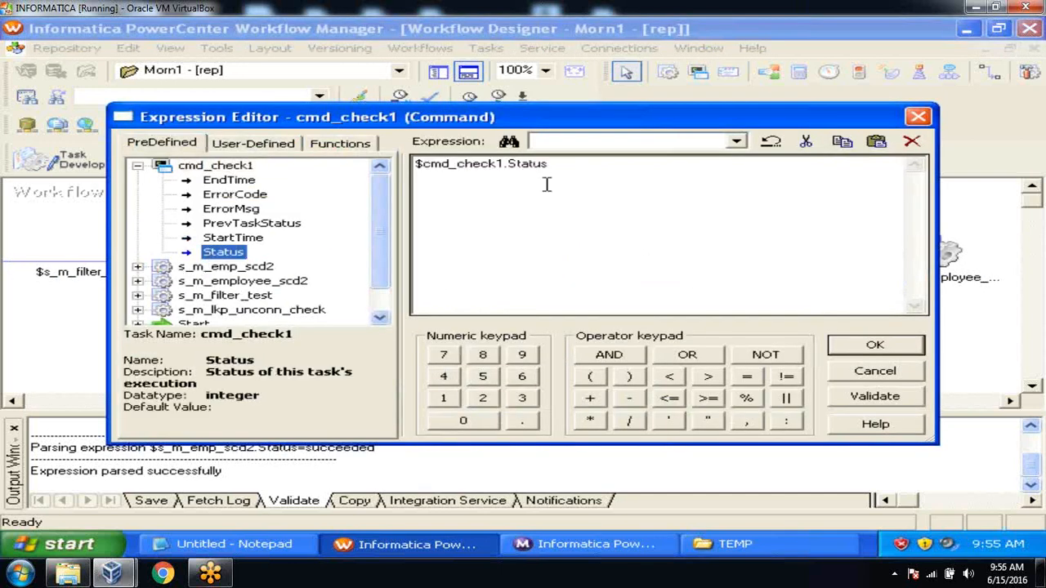
pyautogui.click(575, 169)
pyautogui.write('=succeeded')
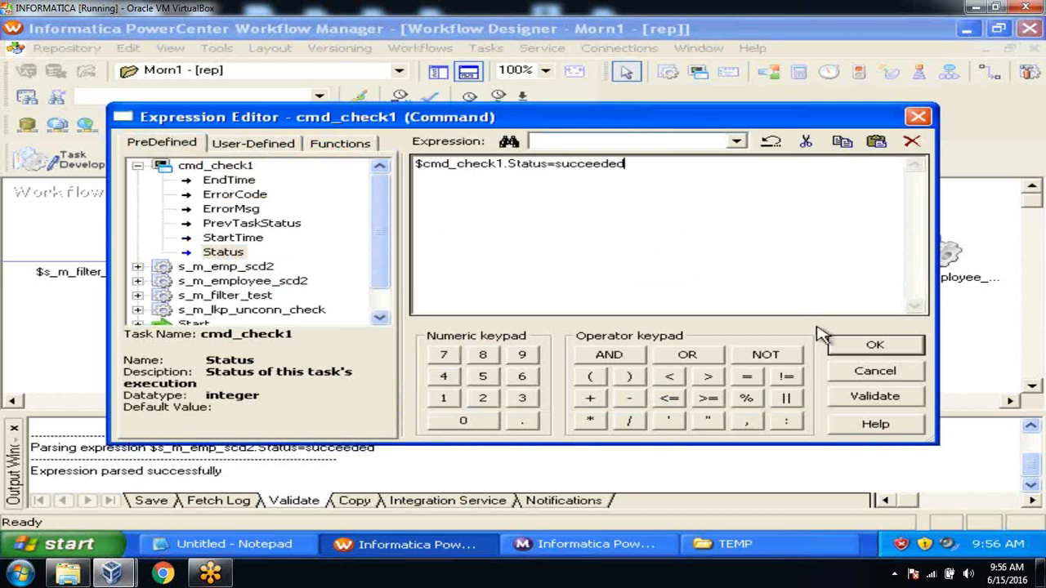
pyautogui.click(862, 398)
pyautogui.click(521, 307)
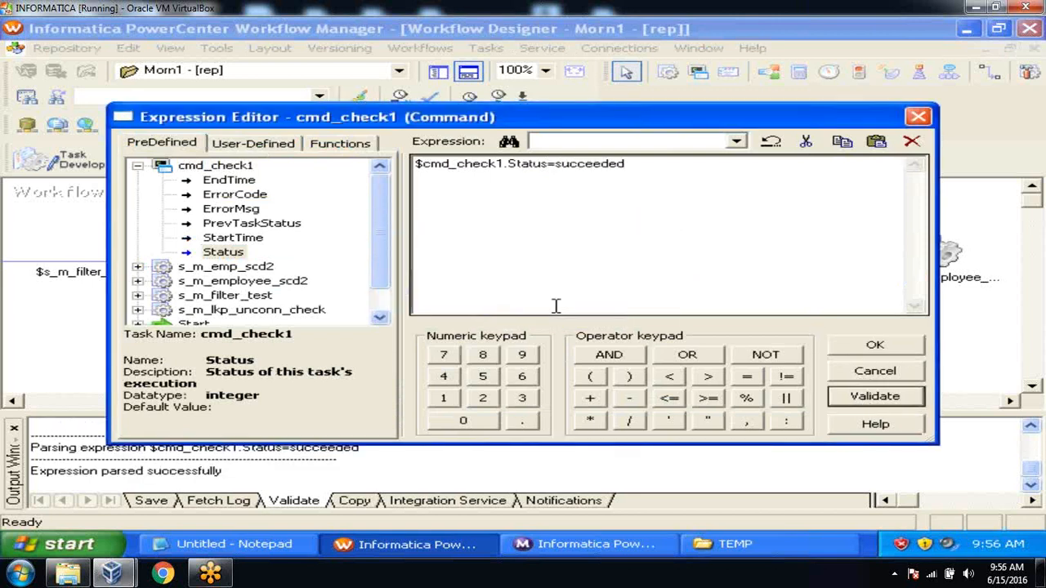
pyautogui.click(874, 345)
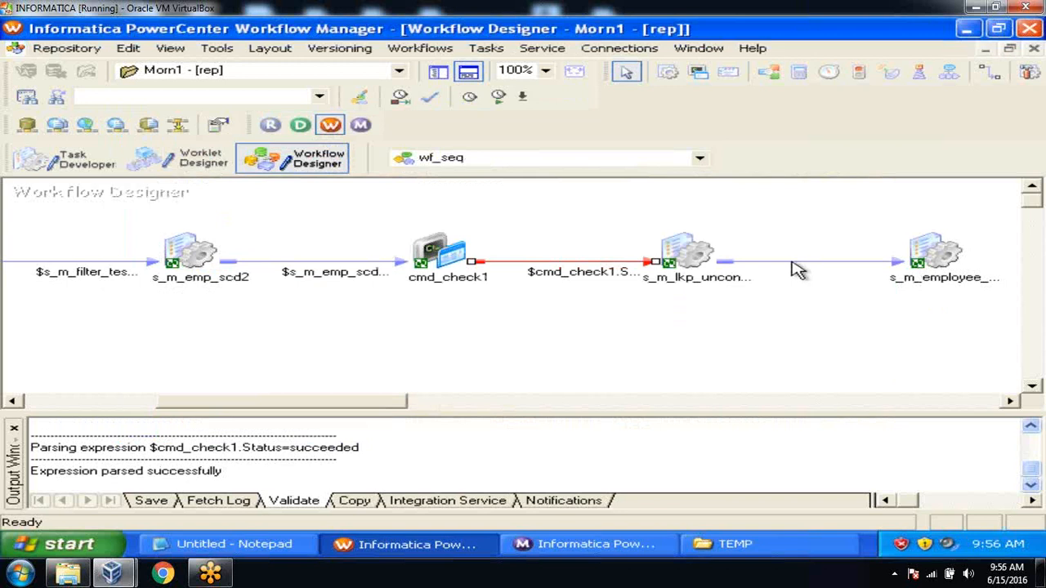
# Condition the link after s_m_lkp_unconn_check on its Status=succeeded, then close the Output window
pyautogui.doubleClick(795, 269)
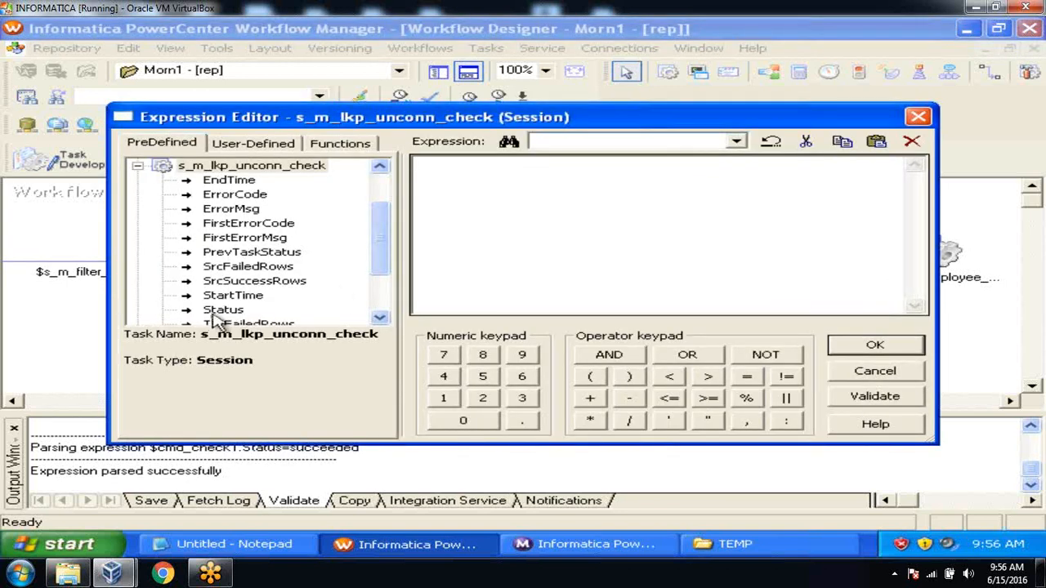
pyautogui.click(217, 312)
pyautogui.doubleClick(217, 312)
pyautogui.click(636, 173)
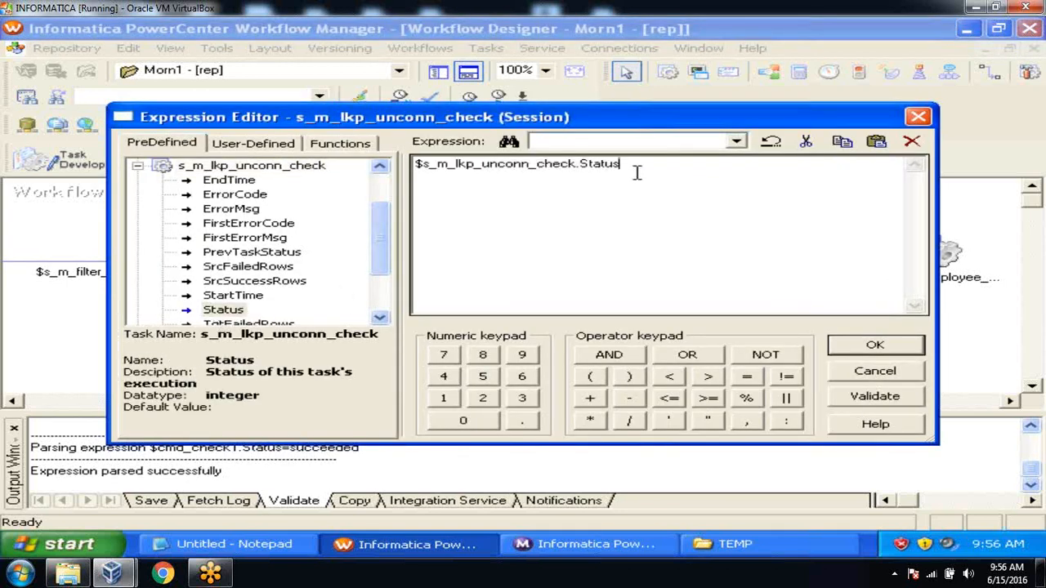
pyautogui.hotkey('ctrl', 'v')
pyautogui.click(866, 398)
pyautogui.click(518, 307)
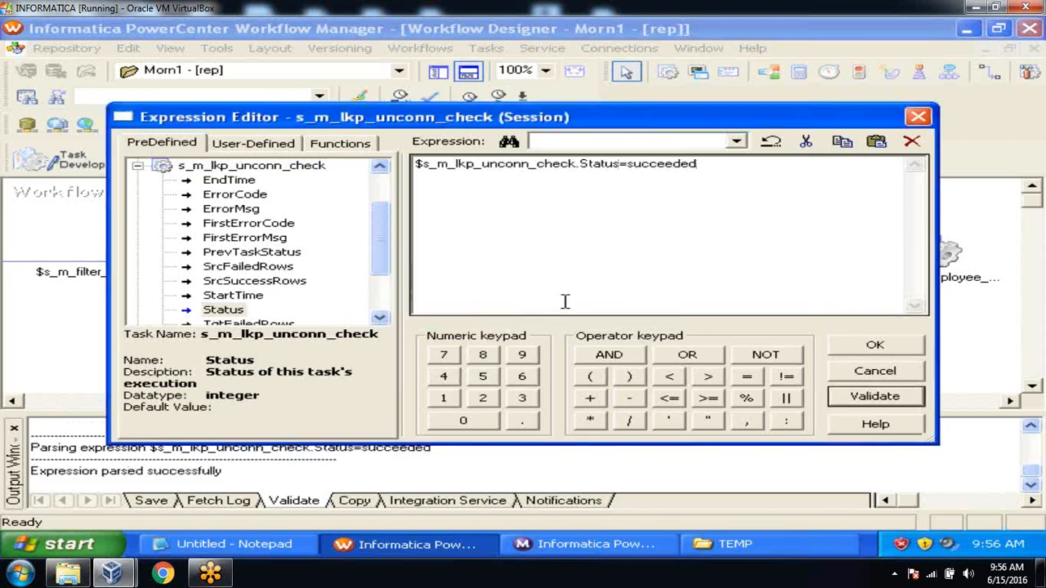
pyautogui.click(841, 343)
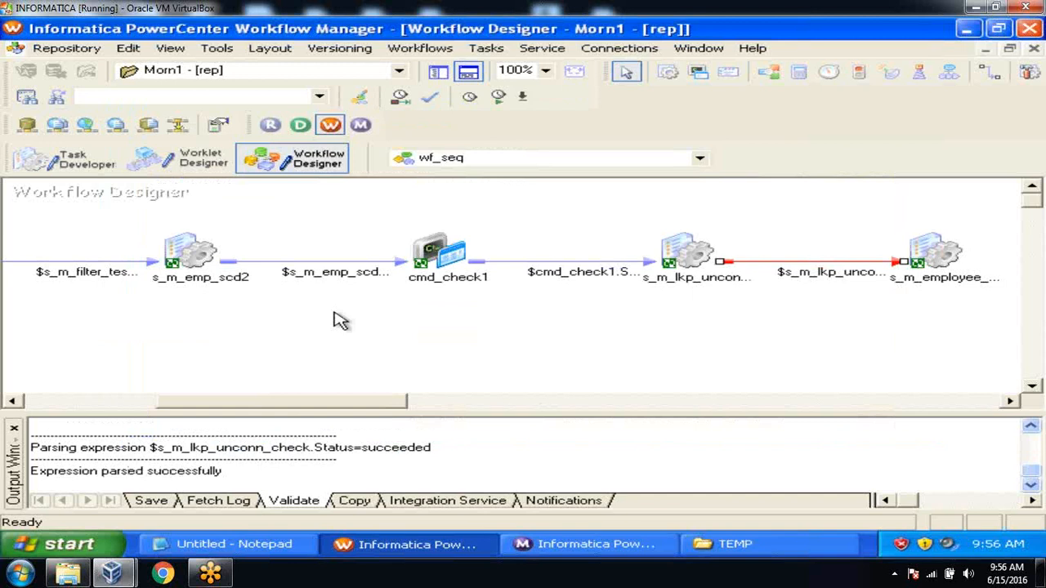
pyautogui.click(14, 430)
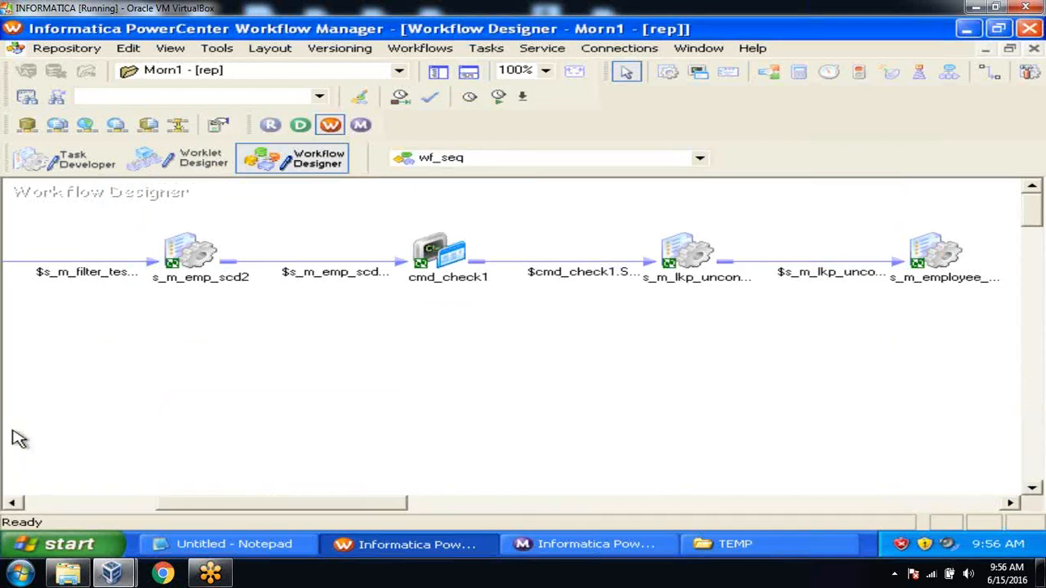
# Enable 'Fail parent if this task fails' on the s_m_filter_test session
pyautogui.moveTo(324, 508); pyautogui.dragTo(272, 522)
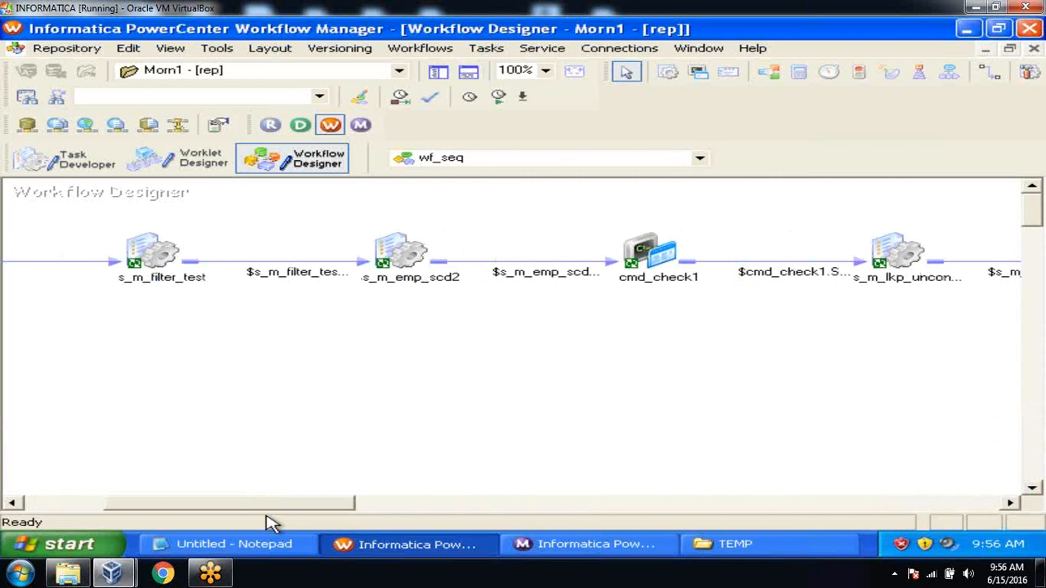
pyautogui.click(164, 257)
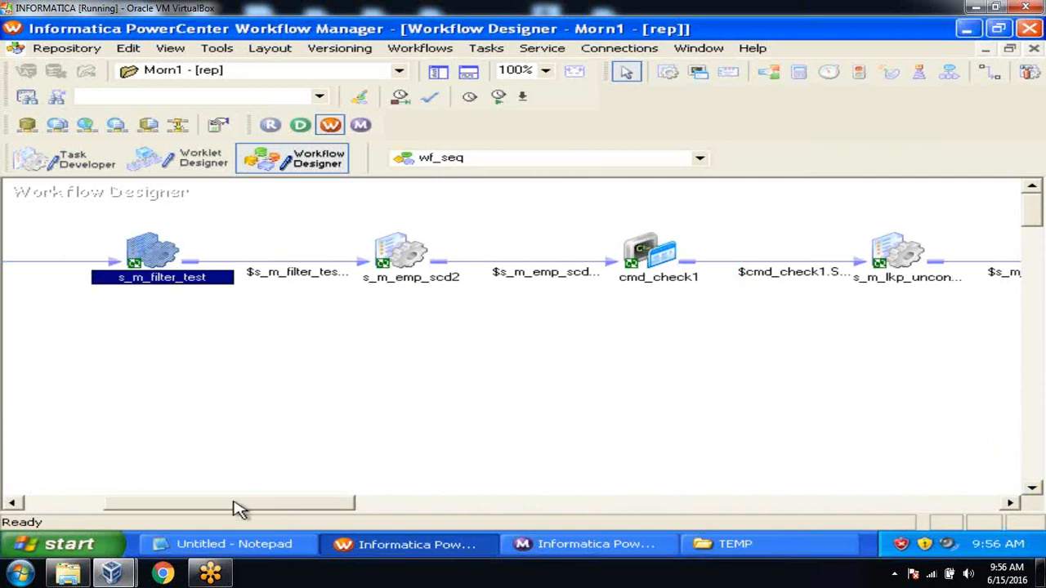
pyautogui.moveTo(234, 504); pyautogui.dragTo(183, 499)
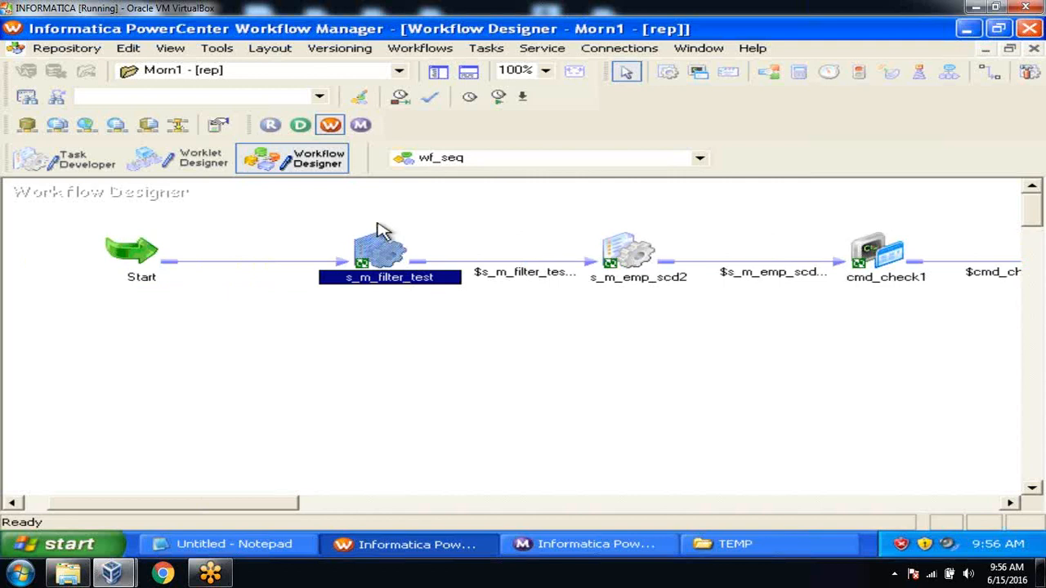
pyautogui.doubleClick(380, 249)
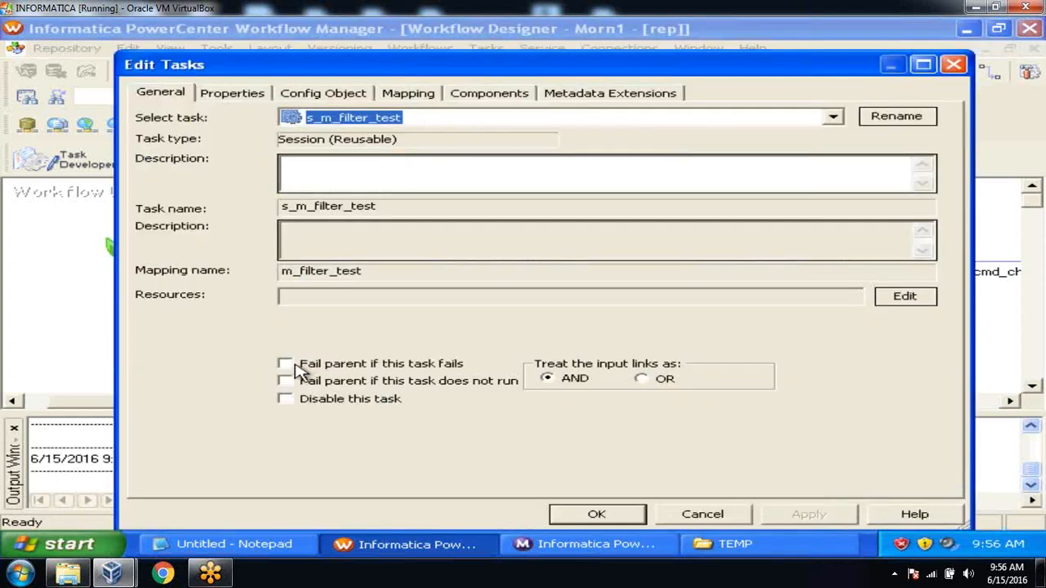
pyautogui.click(283, 364)
pyautogui.click(790, 513)
pyautogui.click(630, 514)
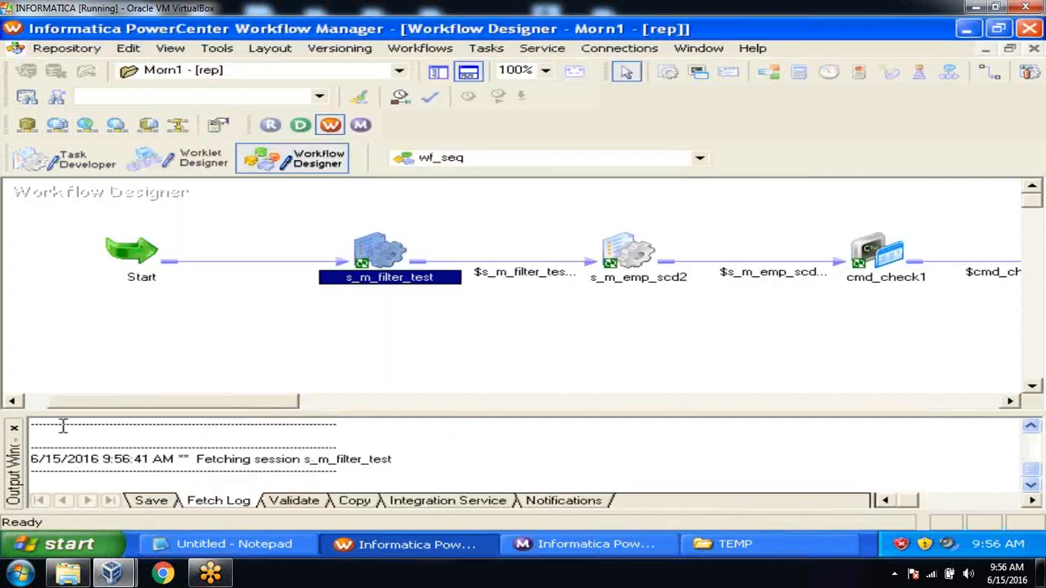
pyautogui.click(14, 427)
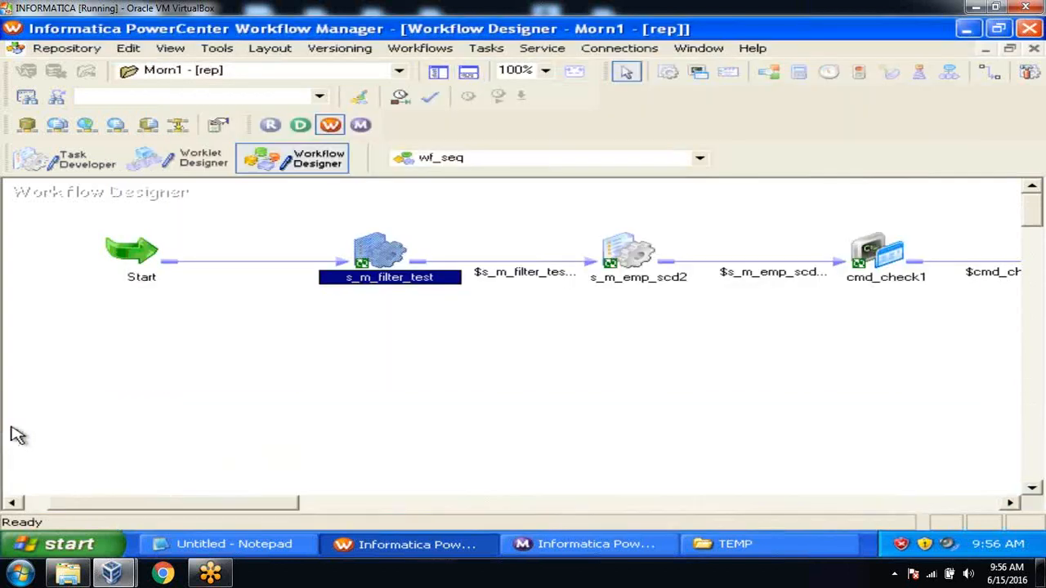
# Enable 'Fail parent if this task fails' on s_m_emp_scd2 and cmd_check1
pyautogui.doubleClick(636, 258)
pyautogui.click(286, 364)
pyautogui.click(809, 513)
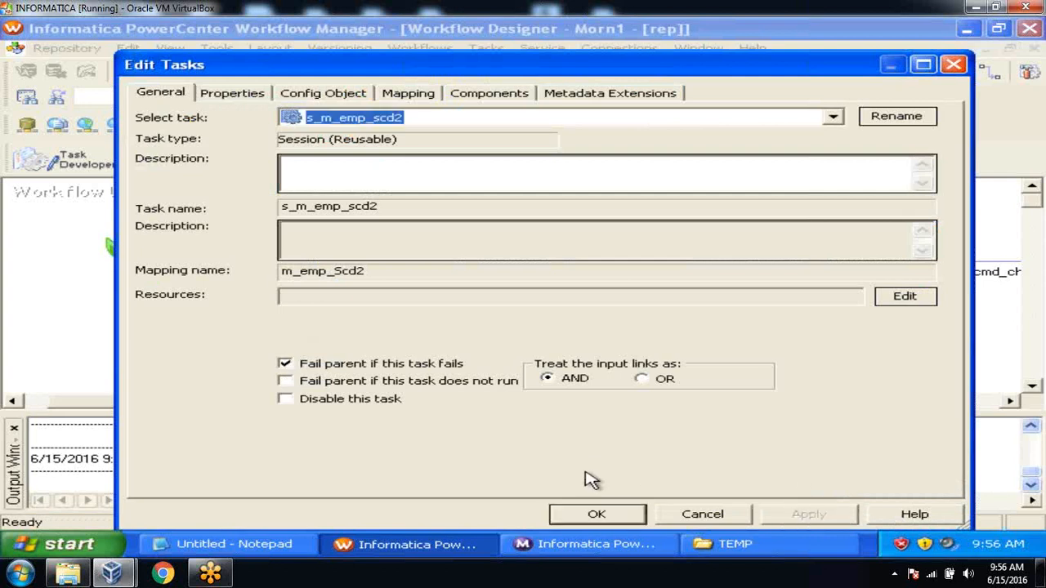
pyautogui.click(593, 513)
pyautogui.moveTo(272, 406); pyautogui.dragTo(384, 406)
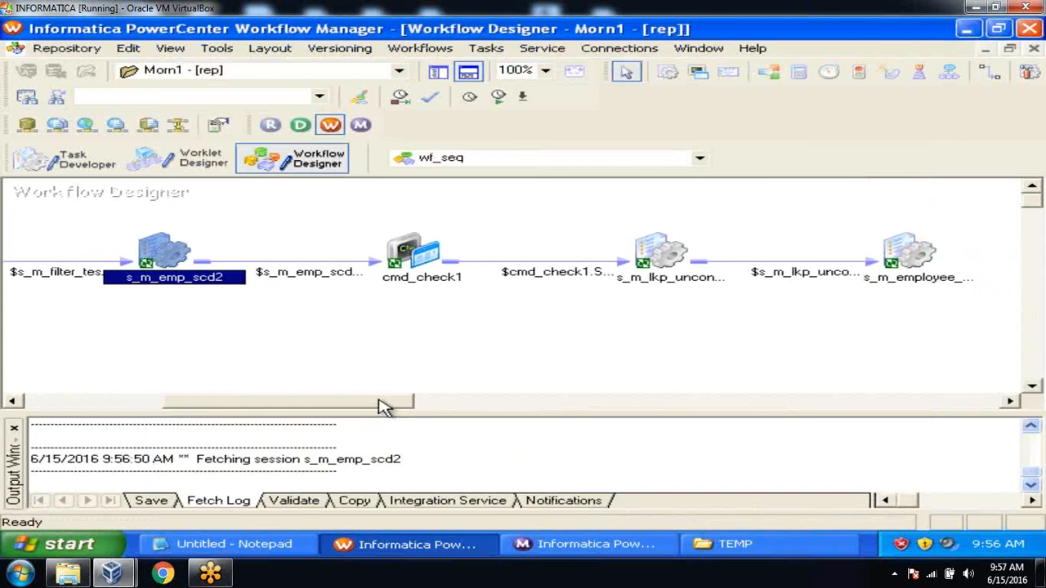
pyautogui.doubleClick(418, 253)
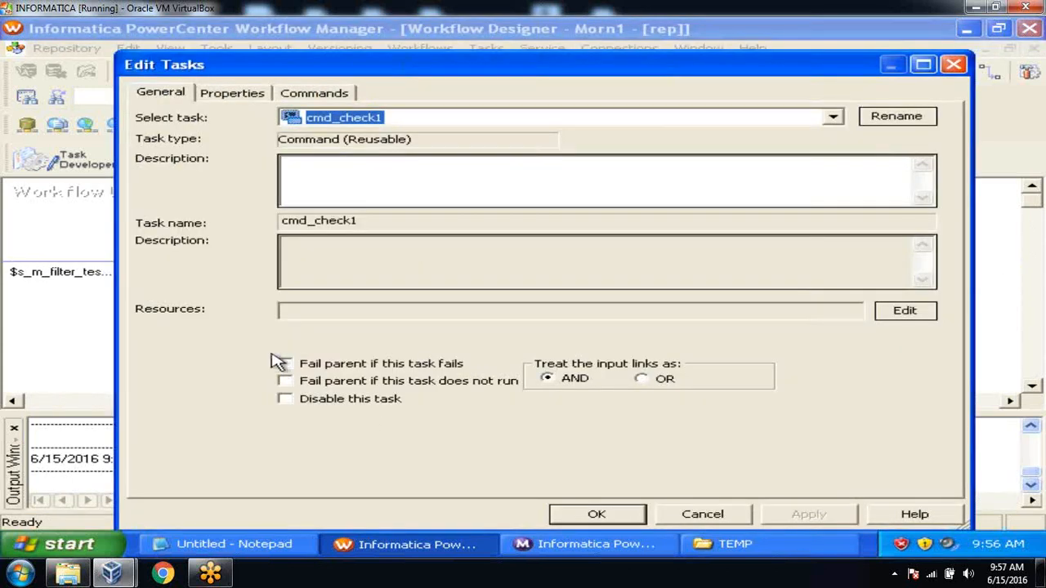
pyautogui.click(284, 362)
pyautogui.click(796, 517)
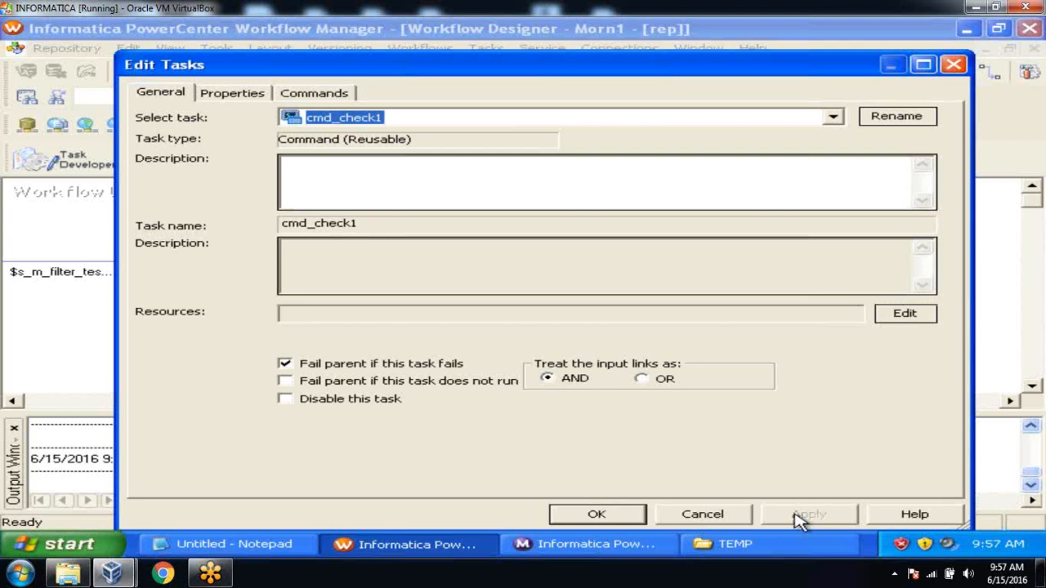
pyautogui.click(626, 516)
# Enable 'Fail parent if this task fails' on s_m_lkp_unconn_check and s_m_employee_scd2
pyautogui.click(666, 258)
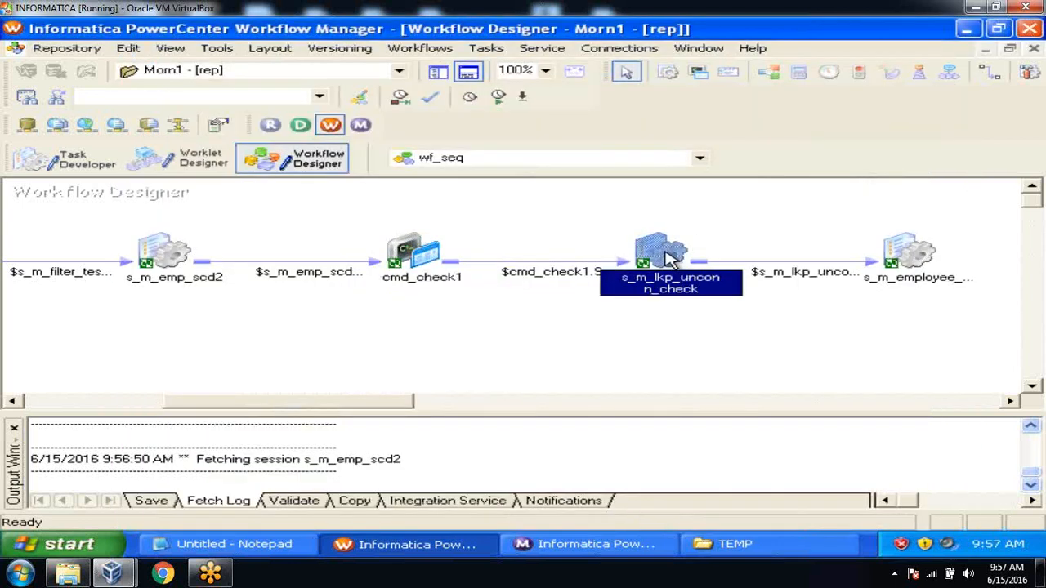
pyautogui.doubleClick(666, 258)
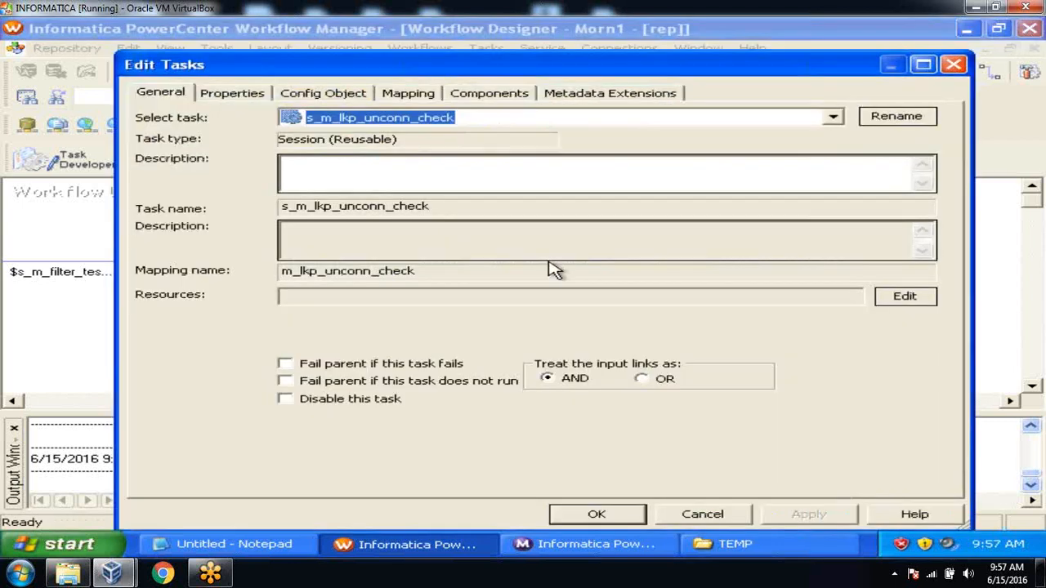
pyautogui.click(285, 364)
pyautogui.click(799, 517)
pyautogui.click(616, 516)
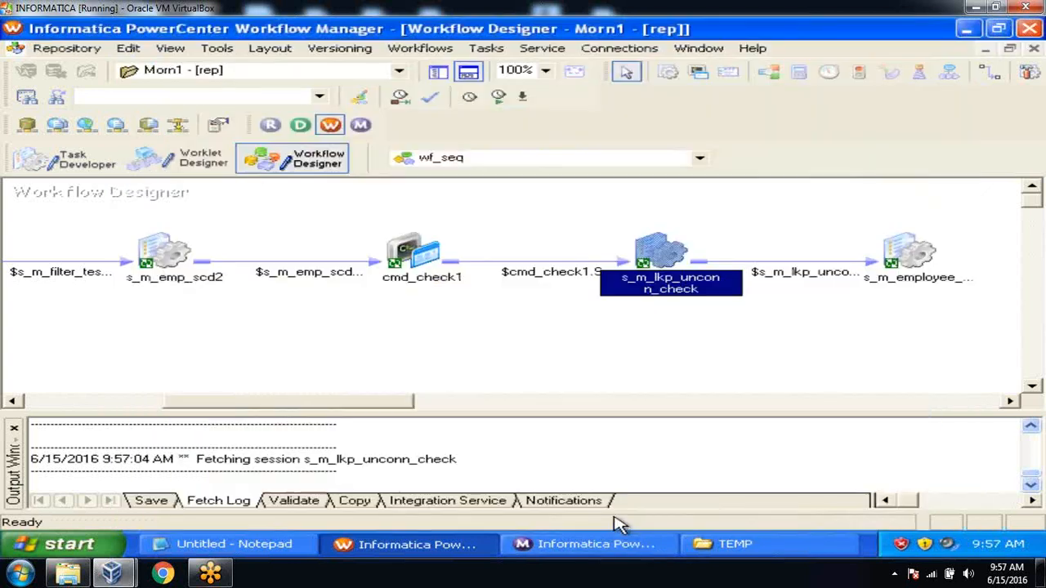
pyautogui.doubleClick(914, 259)
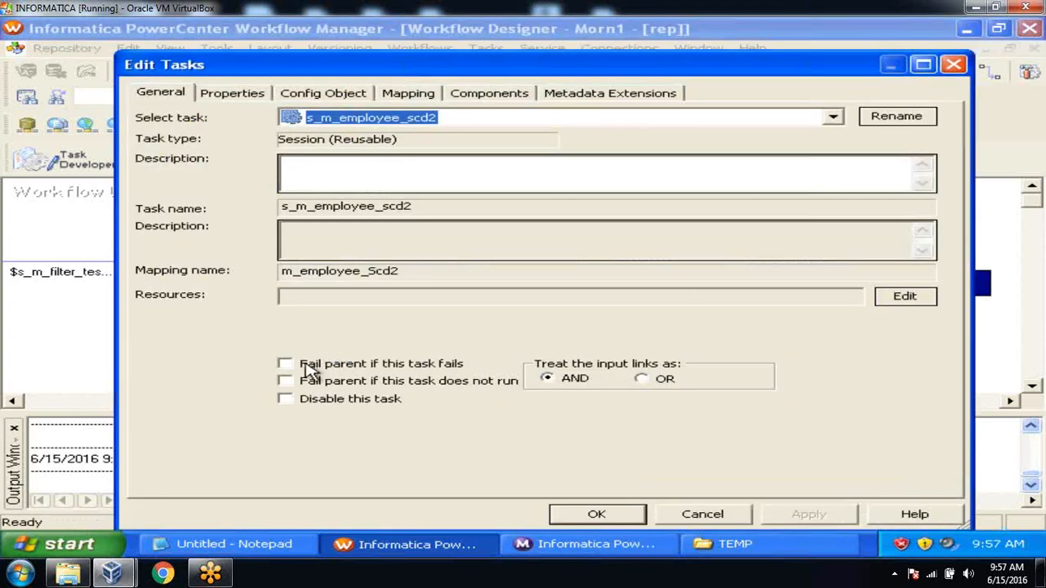
pyautogui.click(310, 369)
pyautogui.click(796, 517)
pyautogui.click(599, 514)
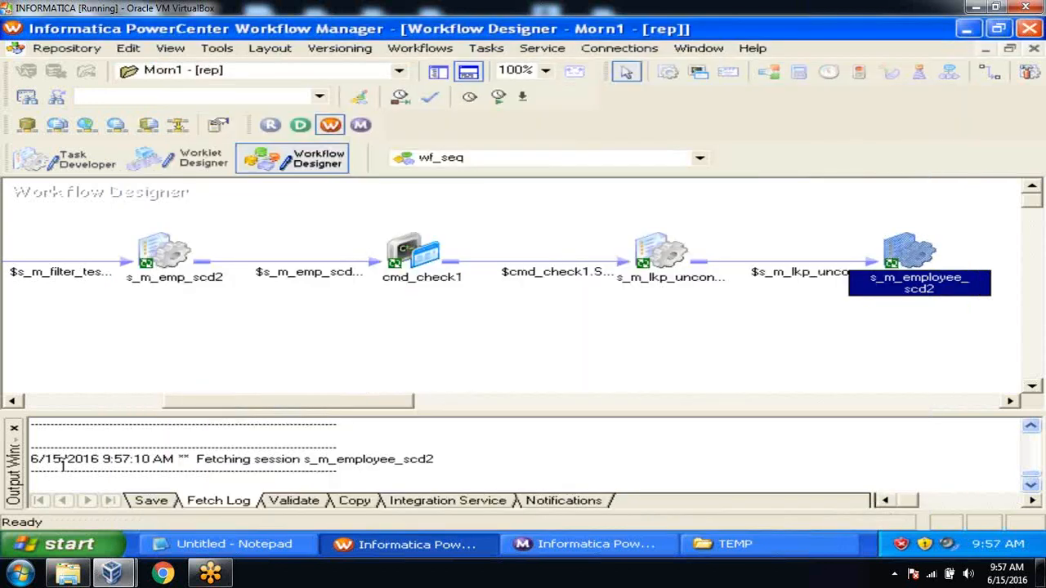
pyautogui.click(13, 427)
pyautogui.click(186, 397)
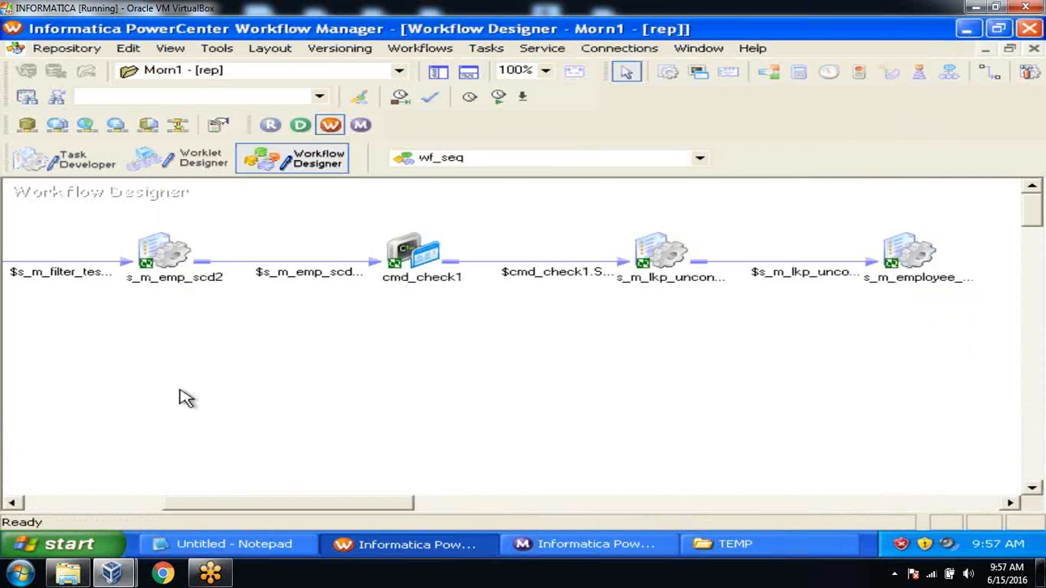
pyautogui.moveTo(272, 502); pyautogui.dragTo(184, 504)
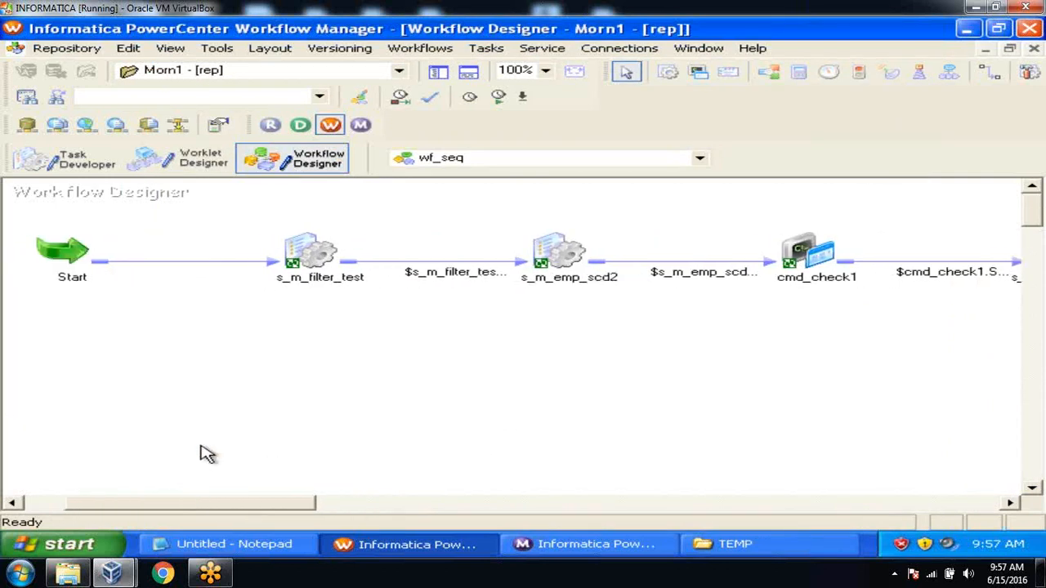
# Save wf_seq with Ctrl+S, start the workflow from the canvas, and switch to the Monitor
pyautogui.hotkey('ctrl', 's')
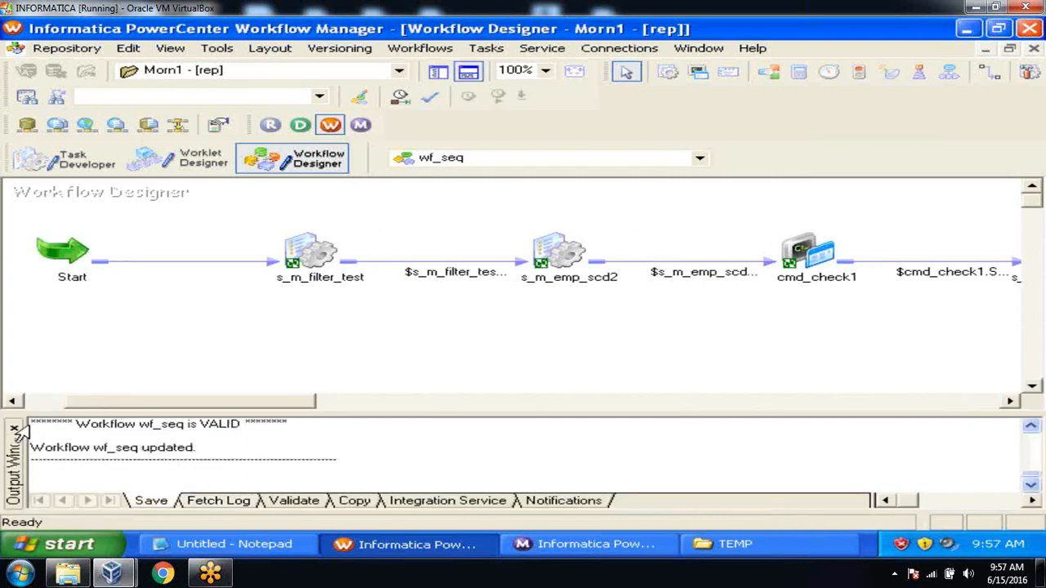
pyautogui.click(14, 428)
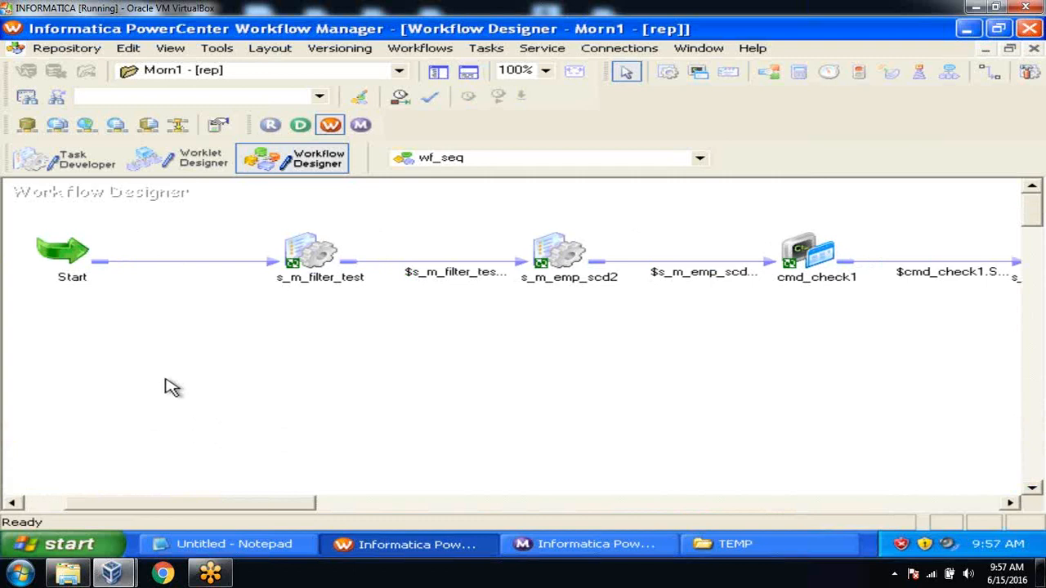
pyautogui.rightClick(176, 242)
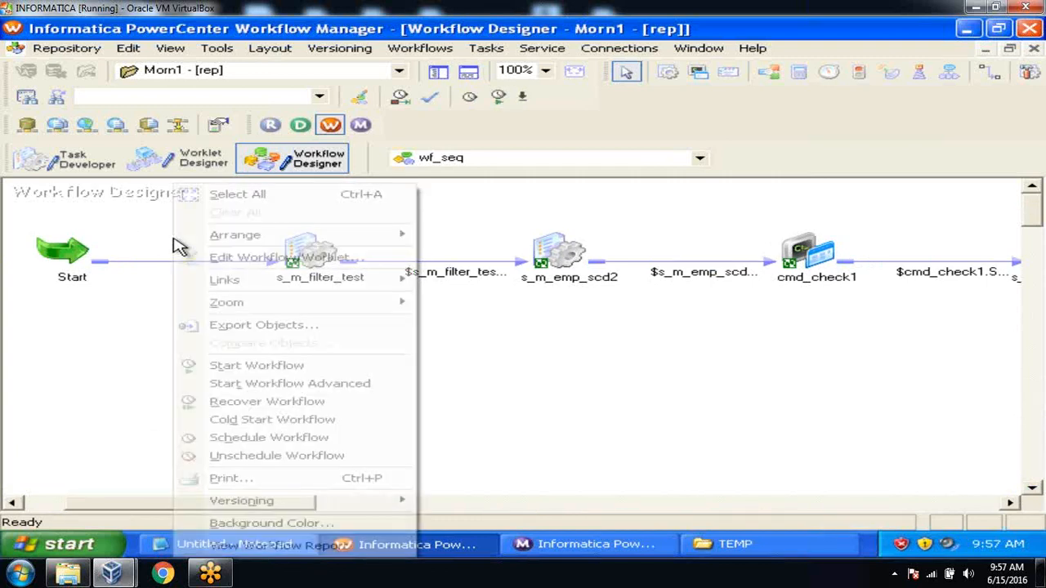
pyautogui.click(231, 365)
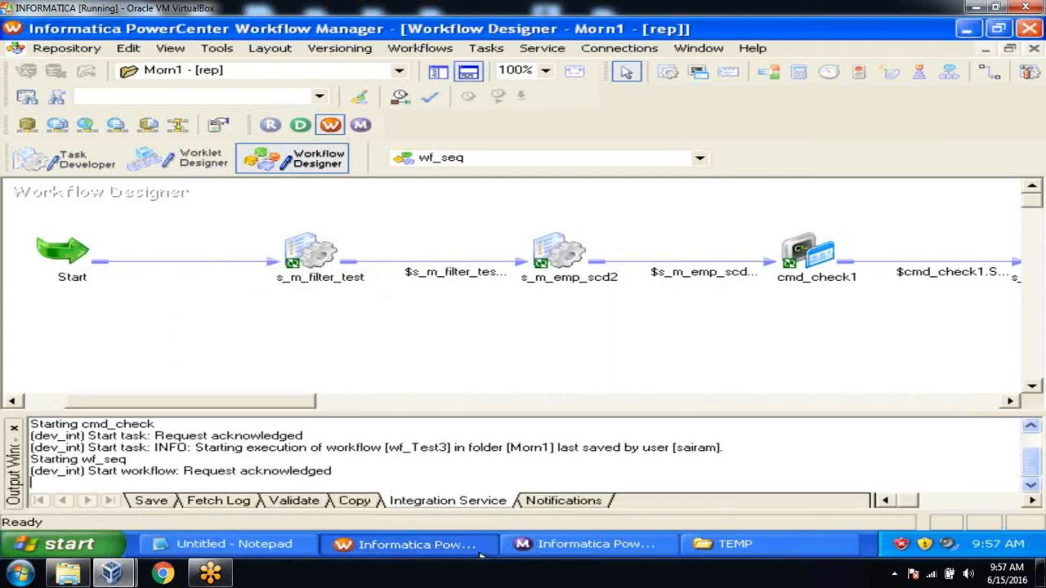
pyautogui.click(607, 554)
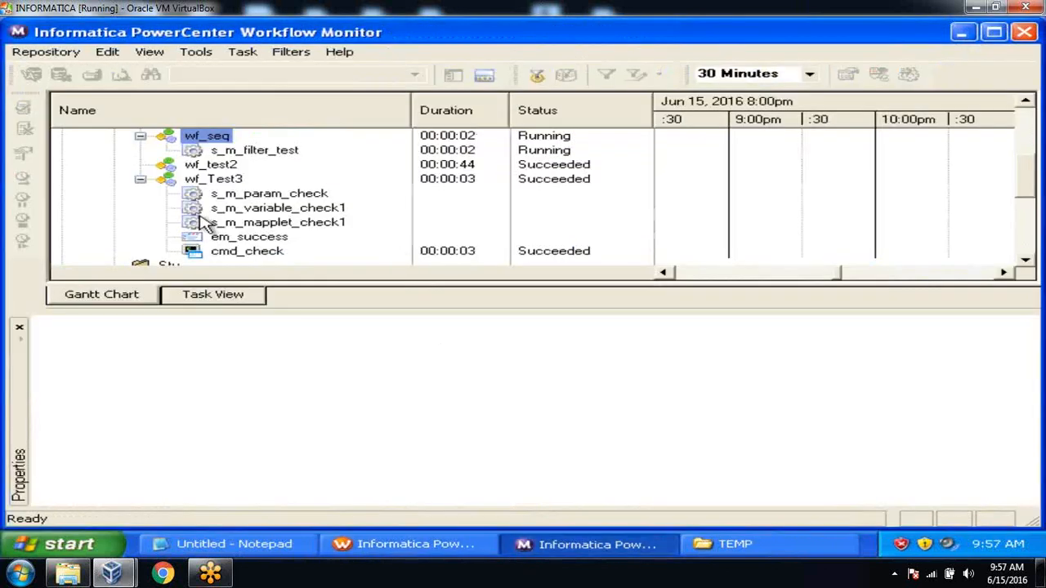
# Watch wf_seq's tasks run in sequence until all succeed, then switch back to Workflow Manager
pyautogui.click(140, 178)
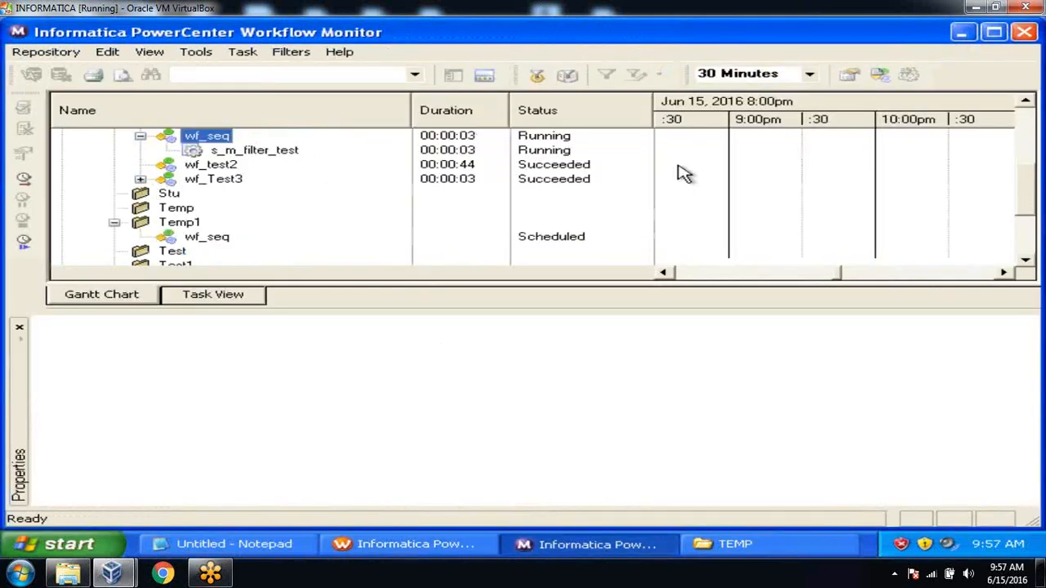
pyautogui.click(1024, 101)
pyautogui.click(1024, 102)
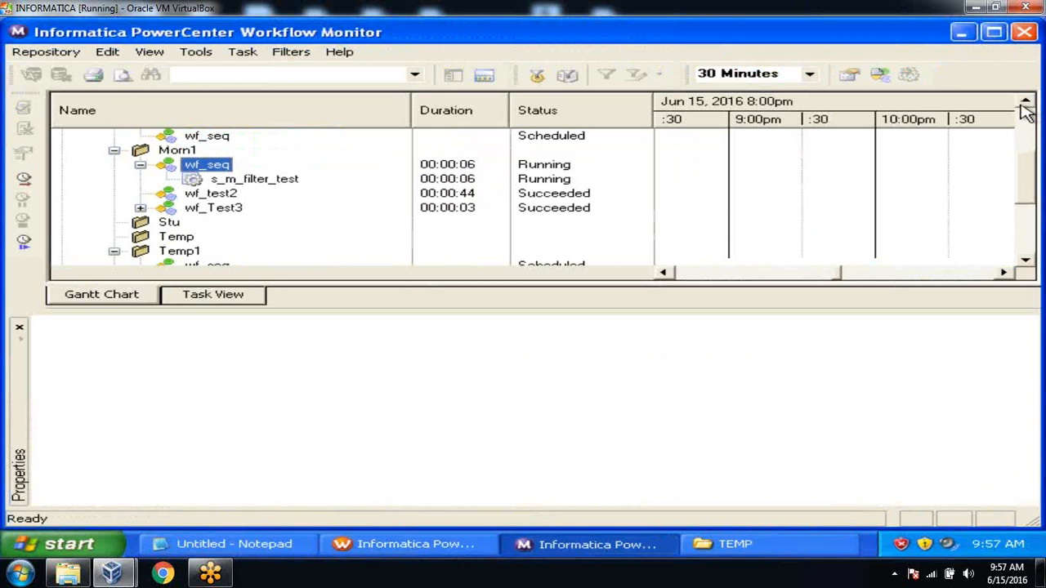
pyautogui.click(1023, 101)
pyautogui.click(1024, 102)
pyautogui.click(1023, 102)
pyautogui.click(1024, 101)
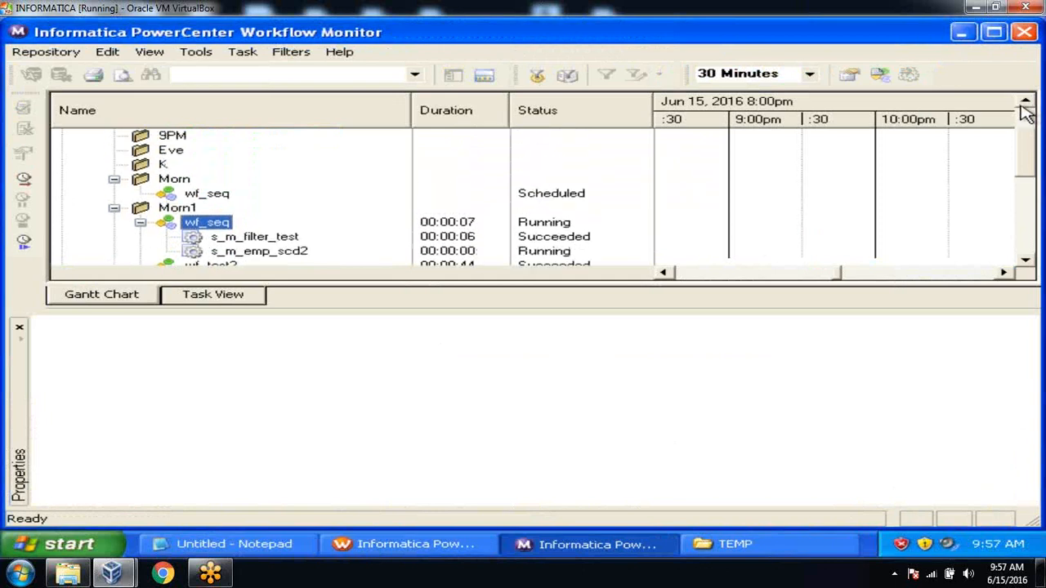
pyautogui.click(1025, 260)
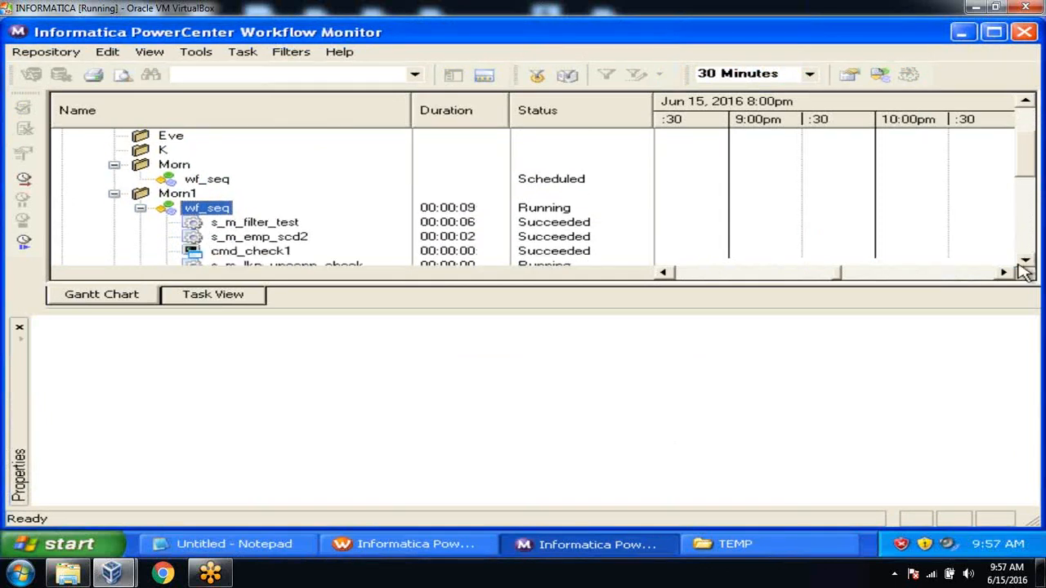
pyautogui.click(1025, 259)
pyautogui.click(1025, 260)
pyautogui.click(1026, 259)
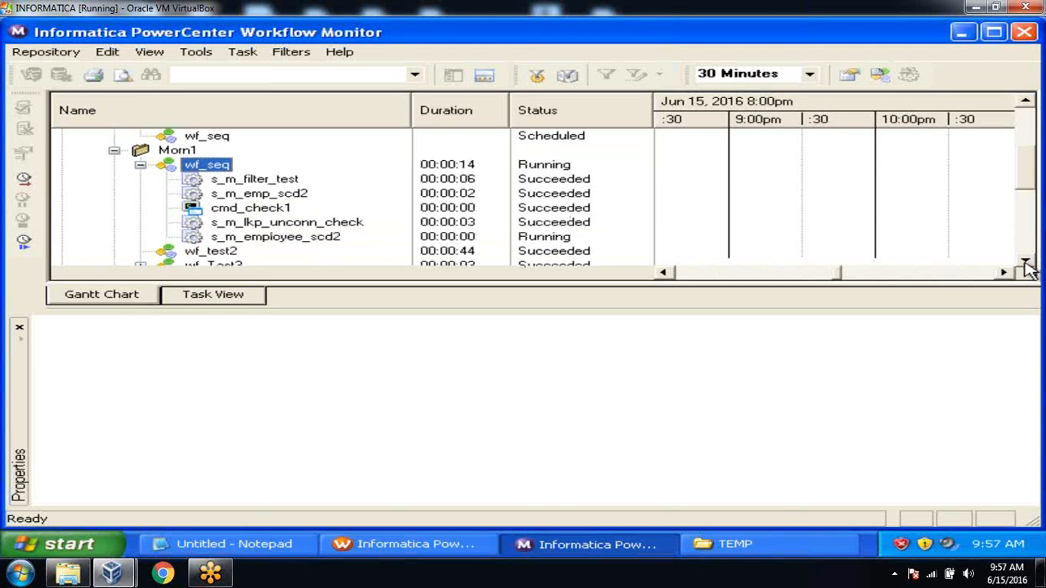
pyautogui.click(1025, 262)
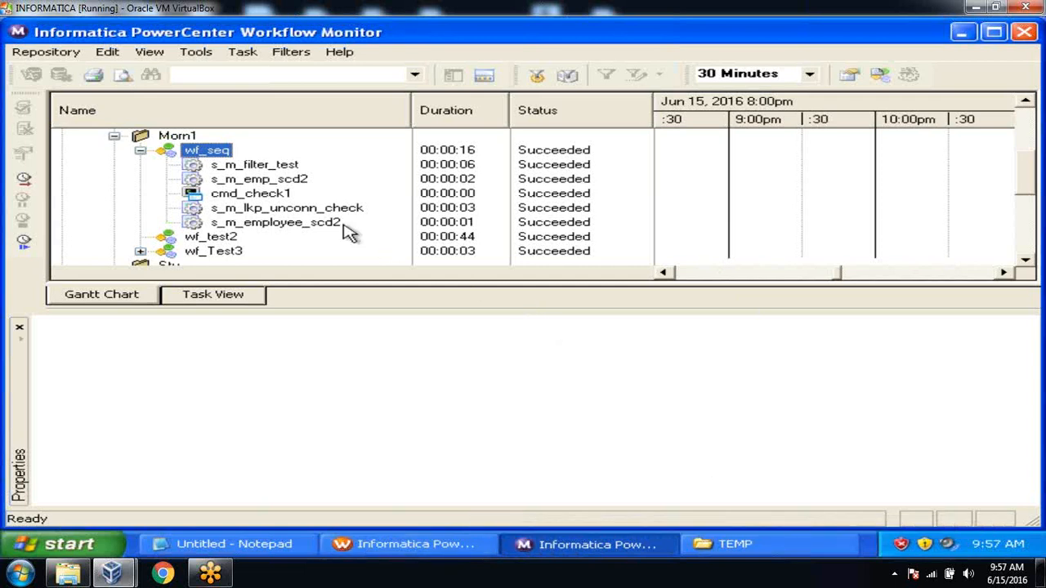
pyautogui.click(458, 546)
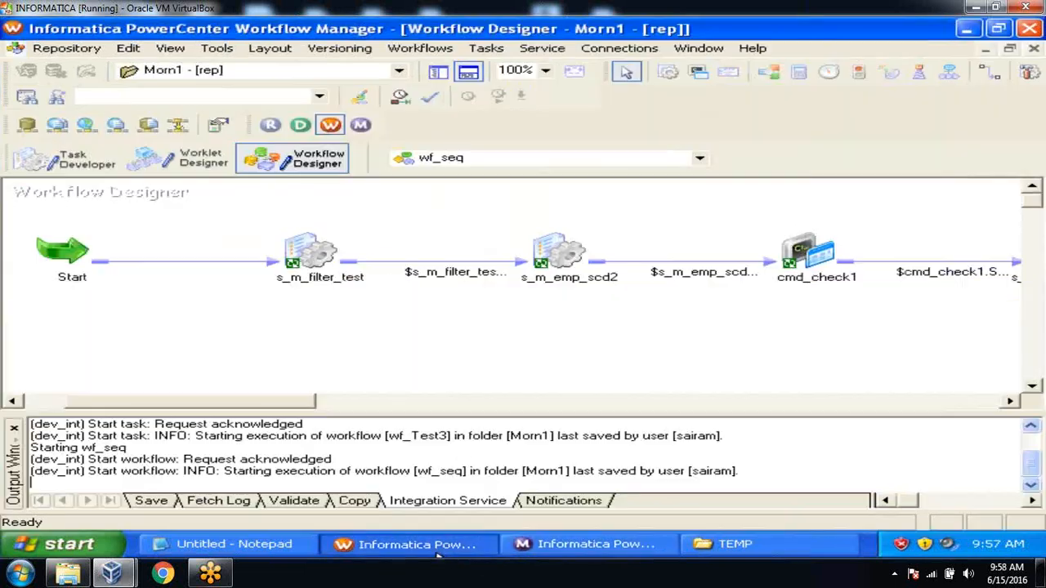
# Hide the Output window and scroll the wf_seq canvas left to show the linked tasks
pyautogui.click(466, 74)
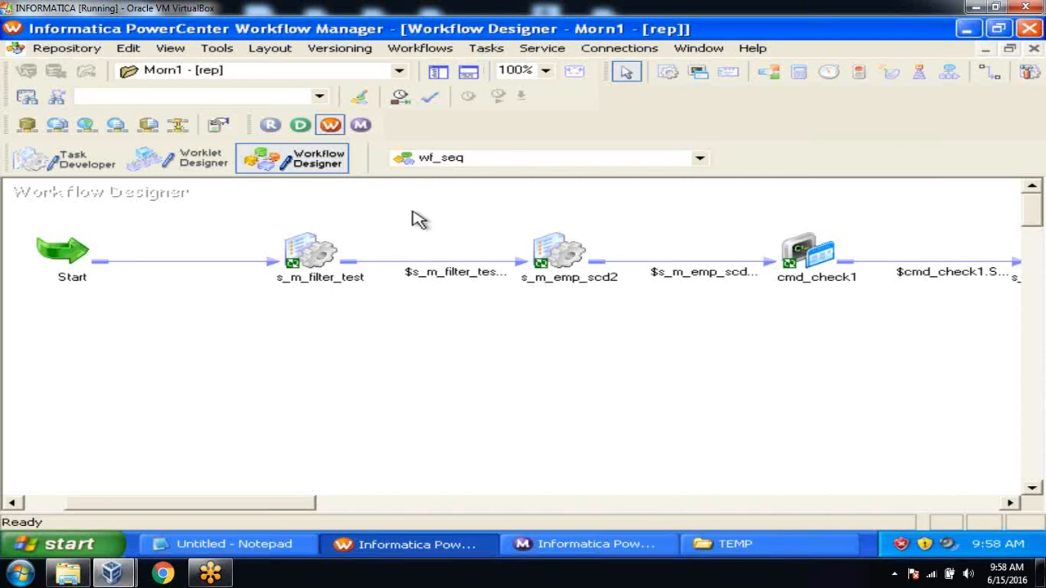
pyautogui.rightClick(415, 218)
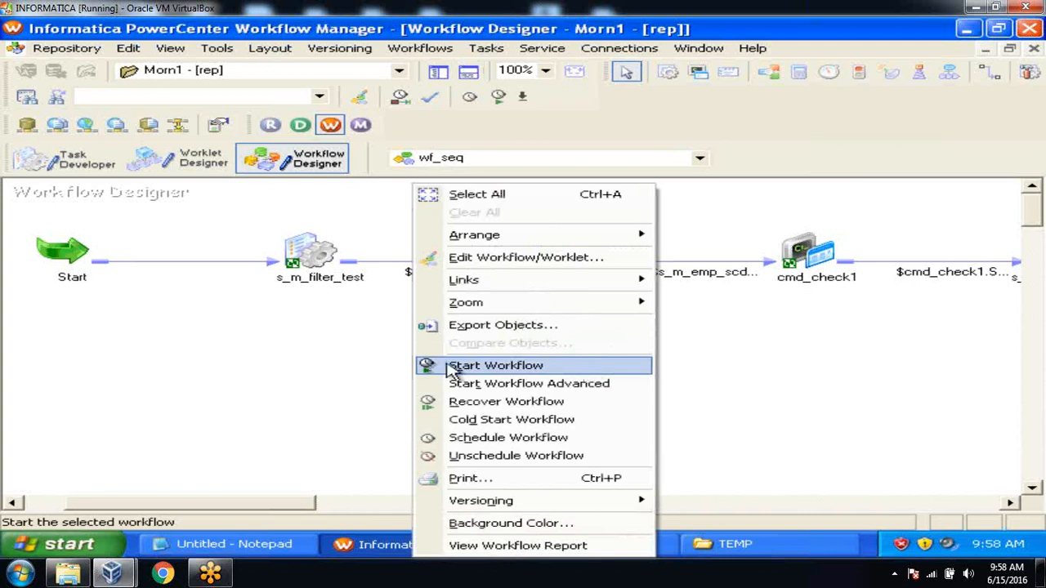
pyautogui.click(327, 377)
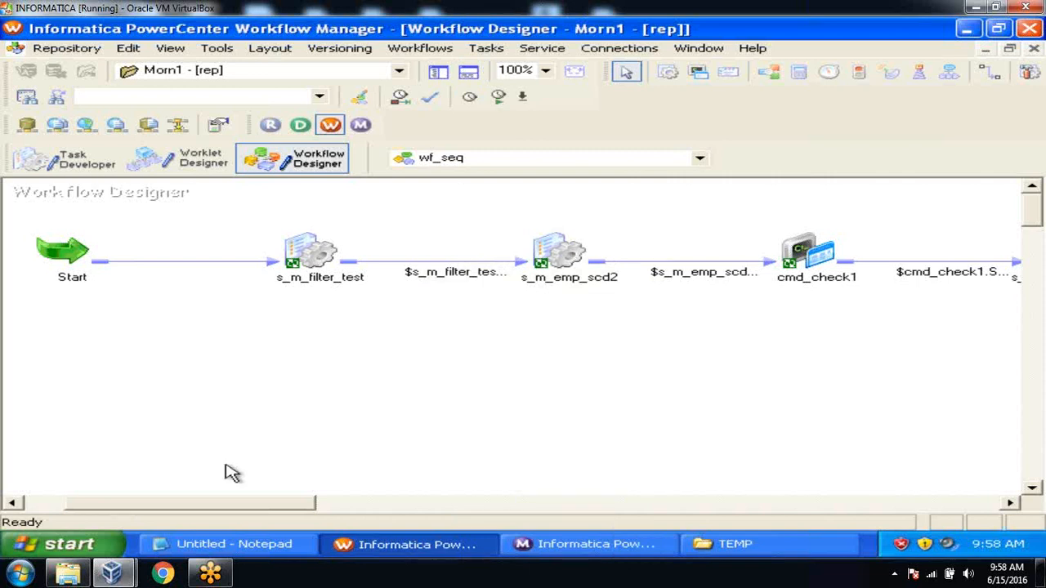
pyautogui.moveTo(217, 506); pyautogui.dragTo(187, 502)
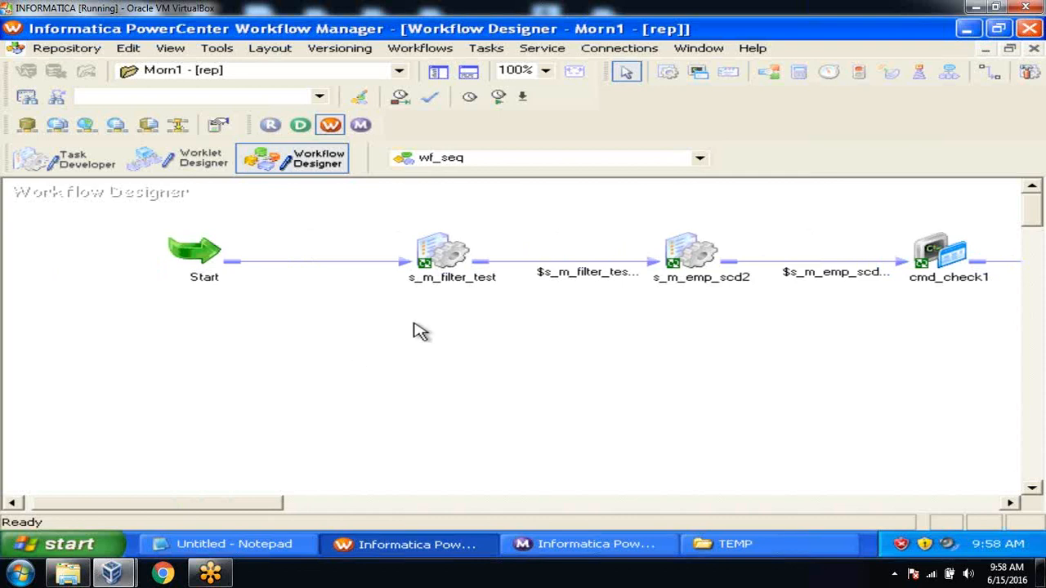
# In wf_seq's scheduler Schedule settings, clear Run on demand and select Customized Repeat
pyautogui.click(434, 59)
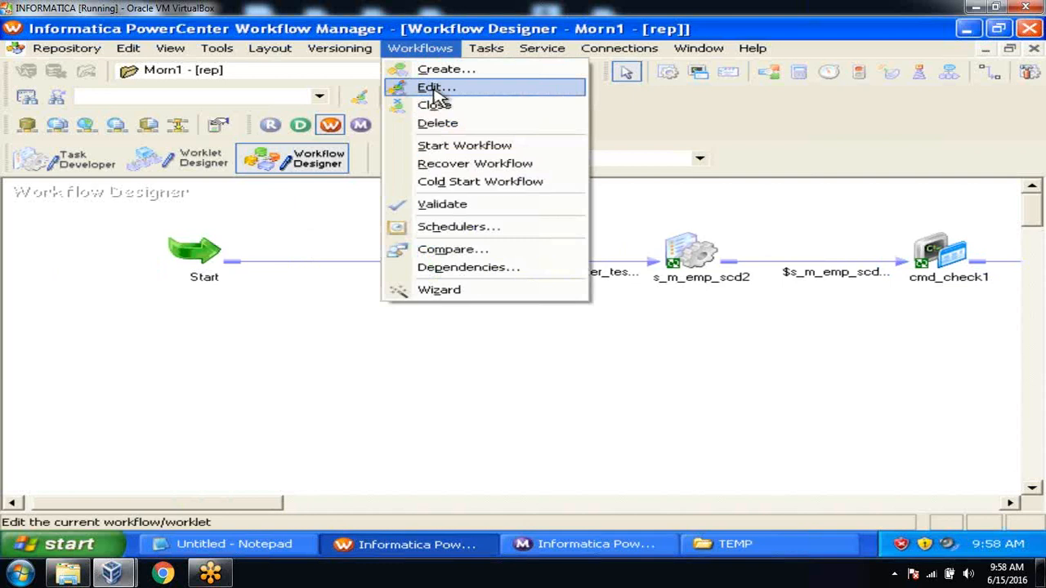
pyautogui.click(434, 88)
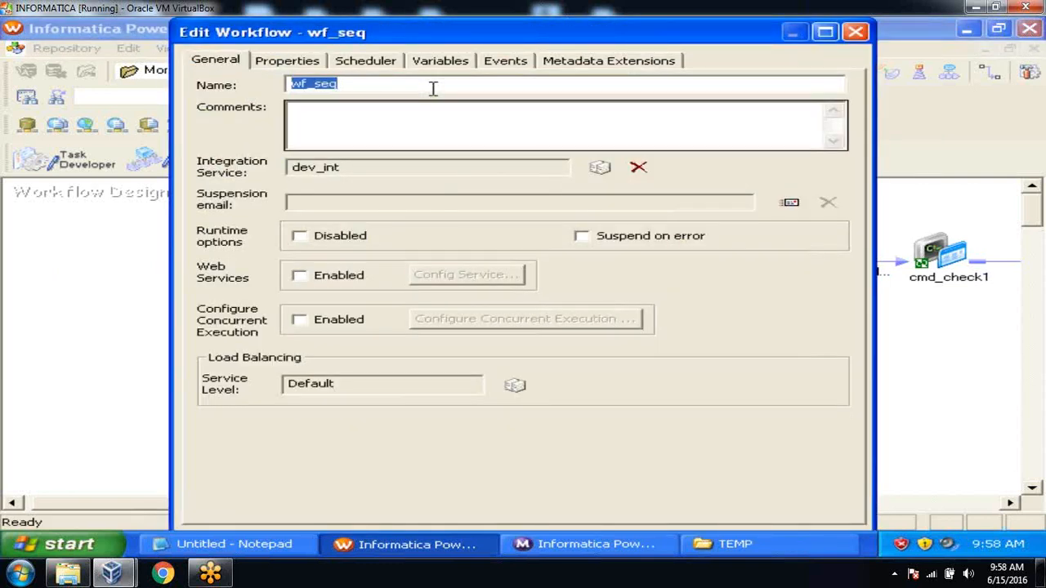
pyautogui.click(362, 63)
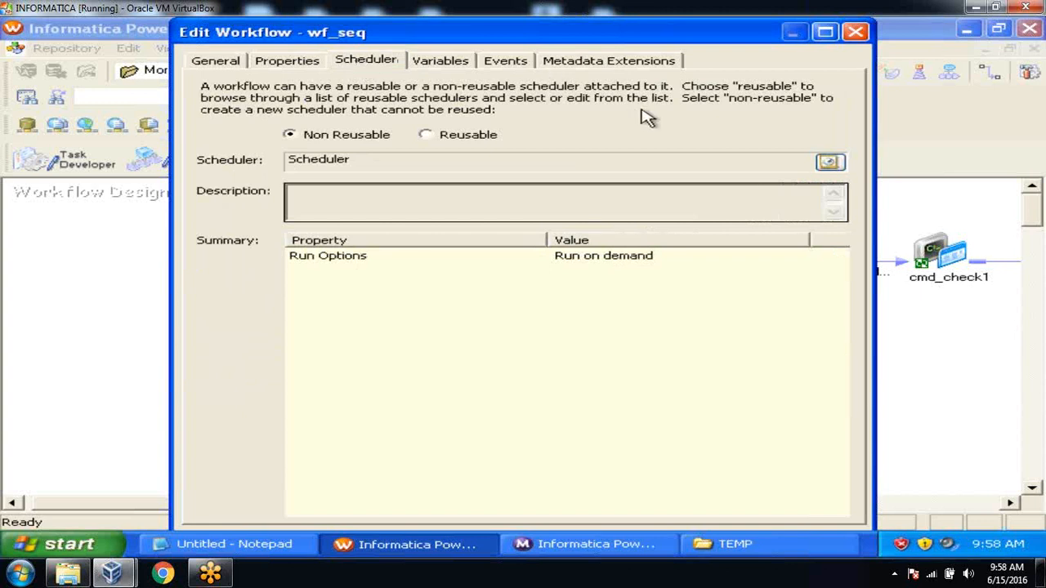
pyautogui.click(829, 164)
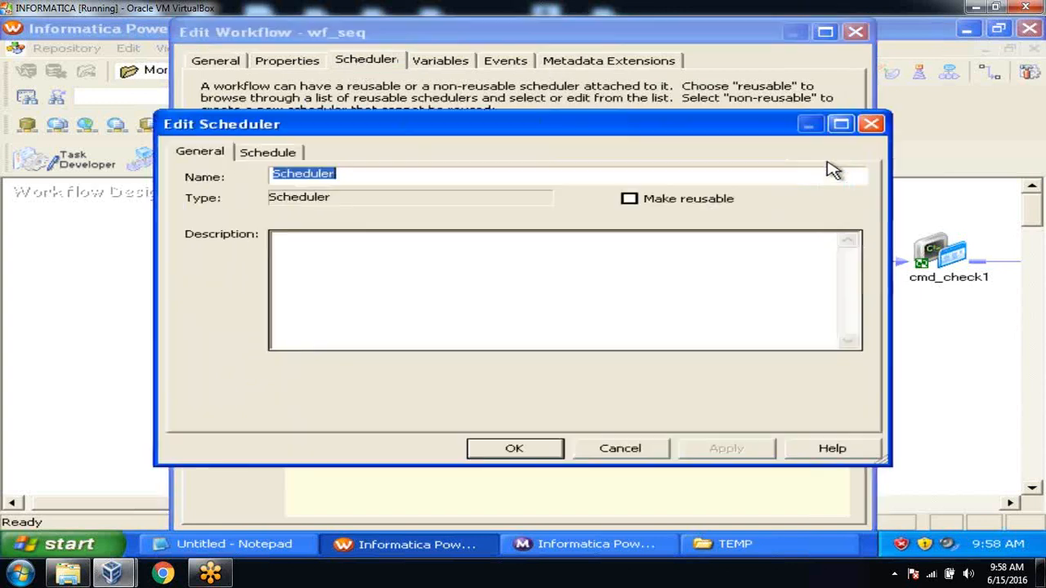
pyautogui.click(282, 157)
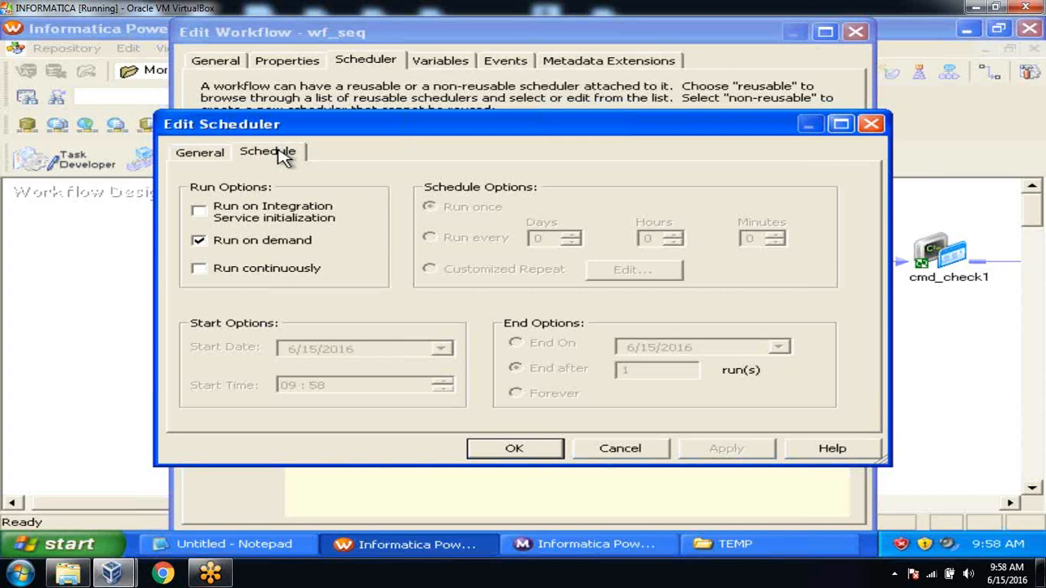
pyautogui.click(199, 241)
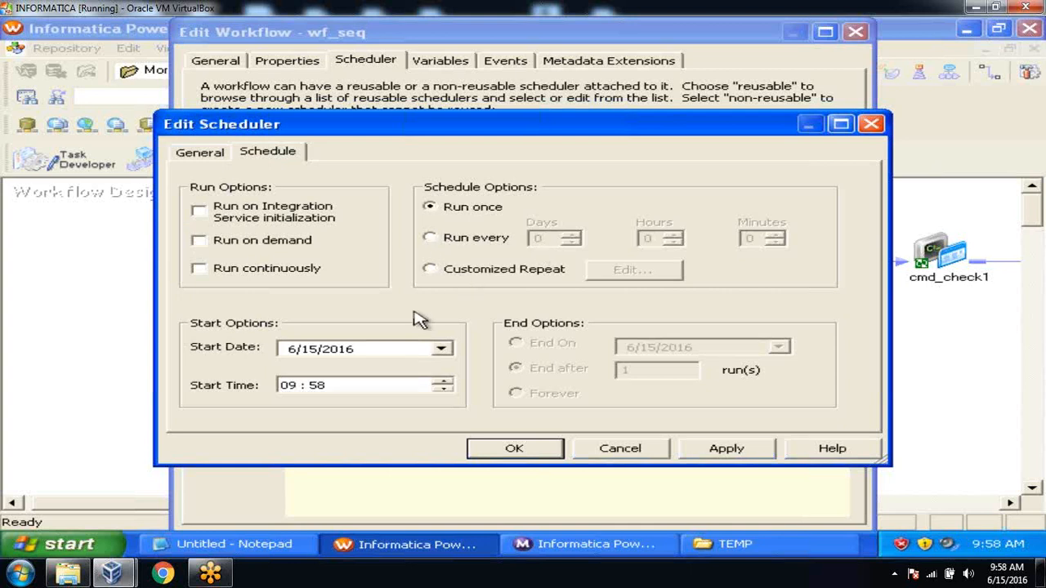
pyautogui.click(433, 268)
# Set the customized repeat to every 1 Month(s) with Monday as the run day
pyautogui.click(617, 272)
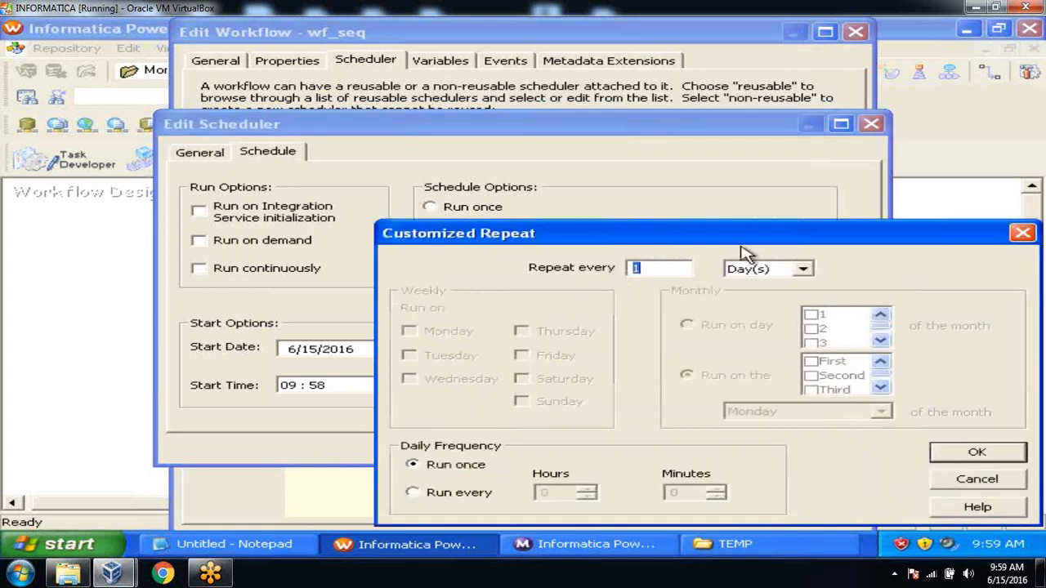
pyautogui.moveTo(747, 243); pyautogui.dragTo(666, 127)
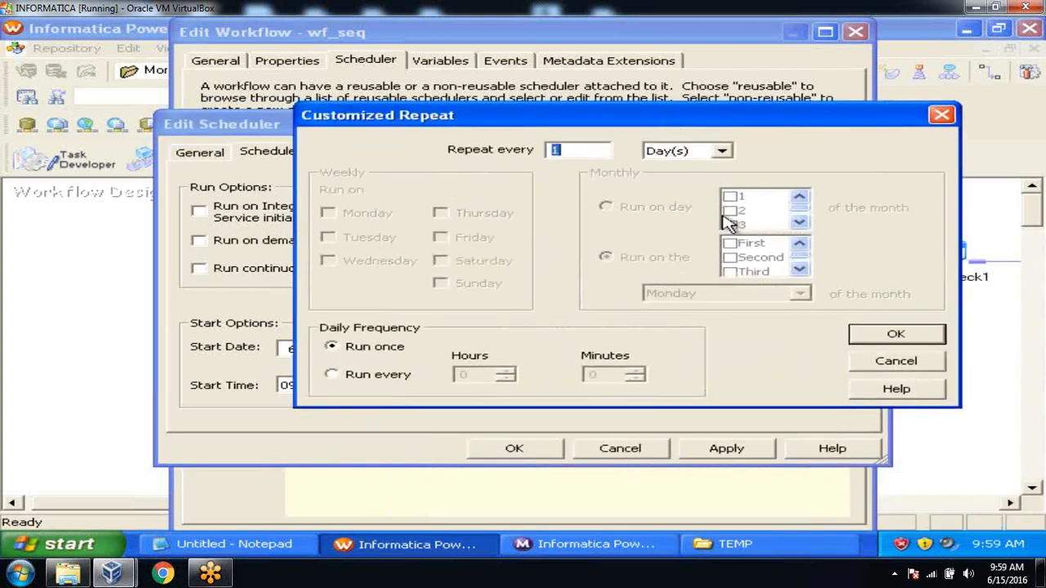
pyautogui.click(722, 151)
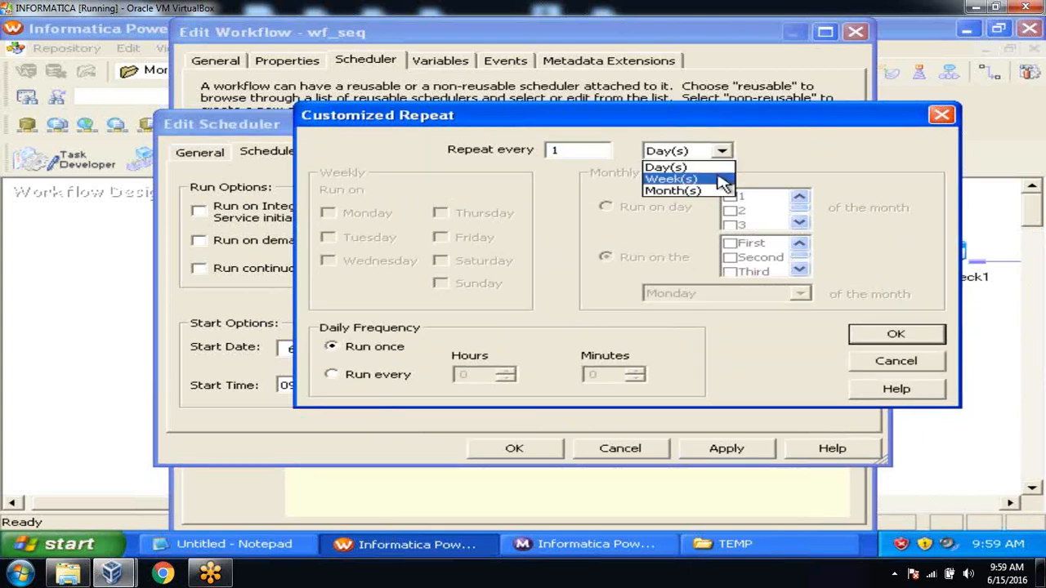
pyautogui.click(722, 179)
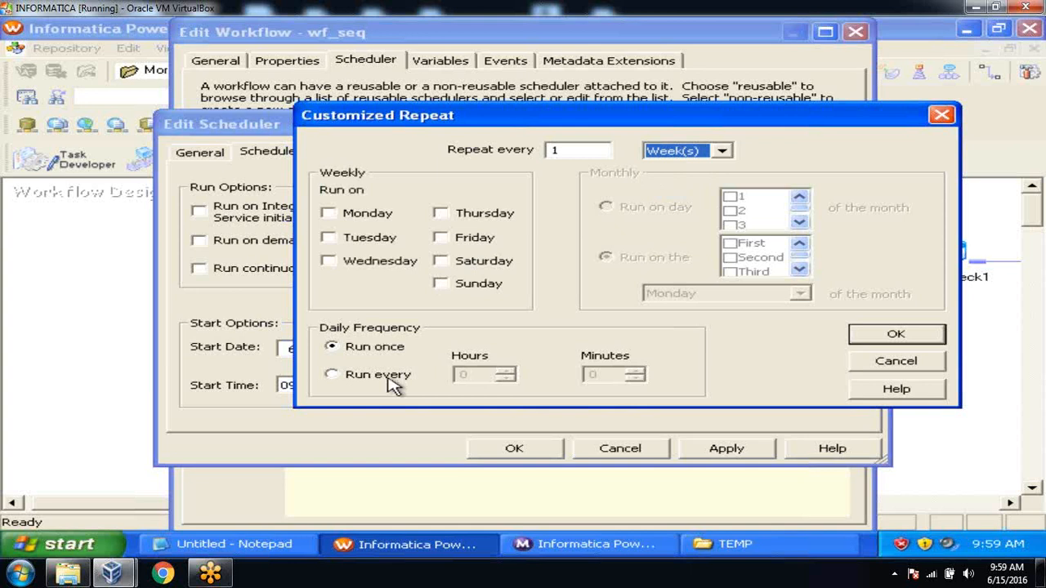
pyautogui.click(334, 375)
pyautogui.click(722, 152)
pyautogui.click(718, 190)
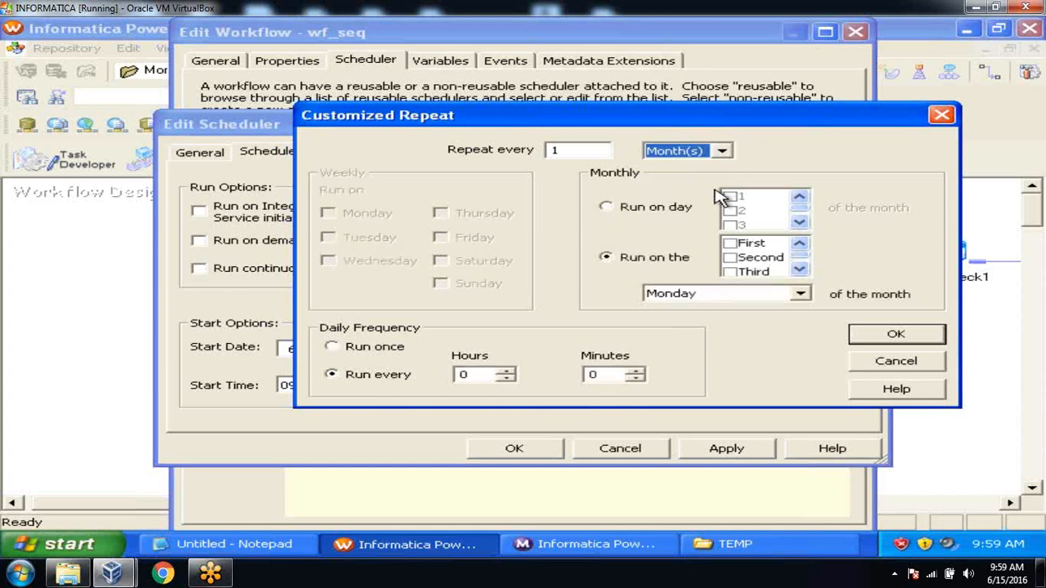
pyautogui.click(800, 294)
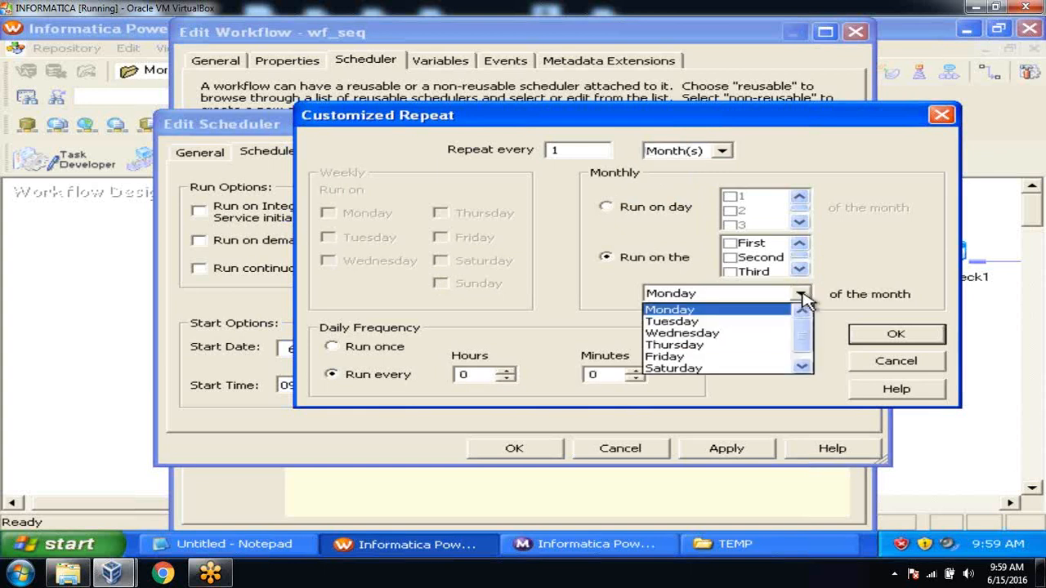
pyautogui.click(800, 269)
pyautogui.click(801, 270)
pyautogui.click(801, 270)
pyautogui.click(801, 270)
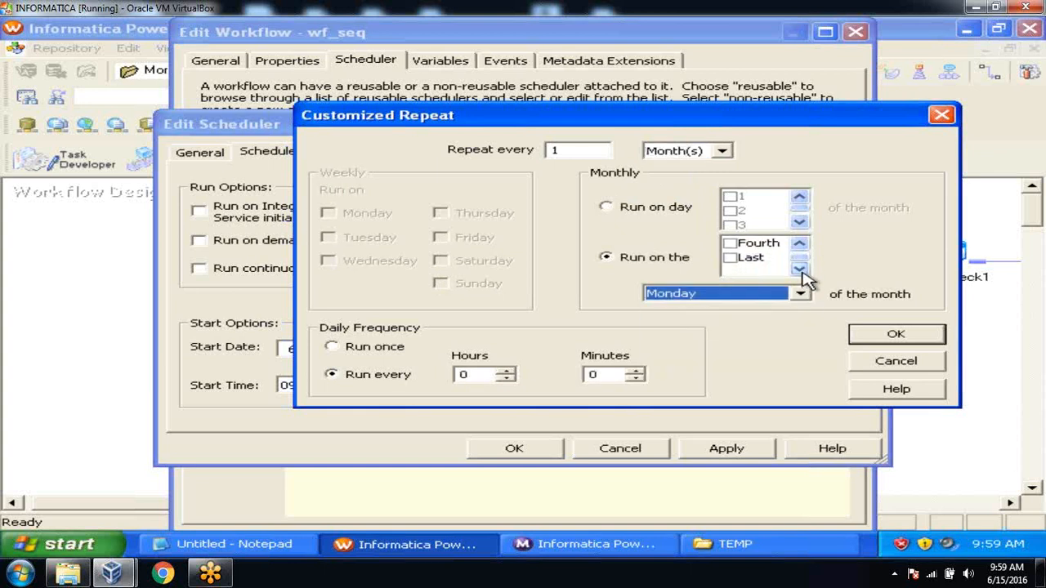
pyautogui.click(799, 247)
pyautogui.click(799, 247)
pyautogui.click(799, 247)
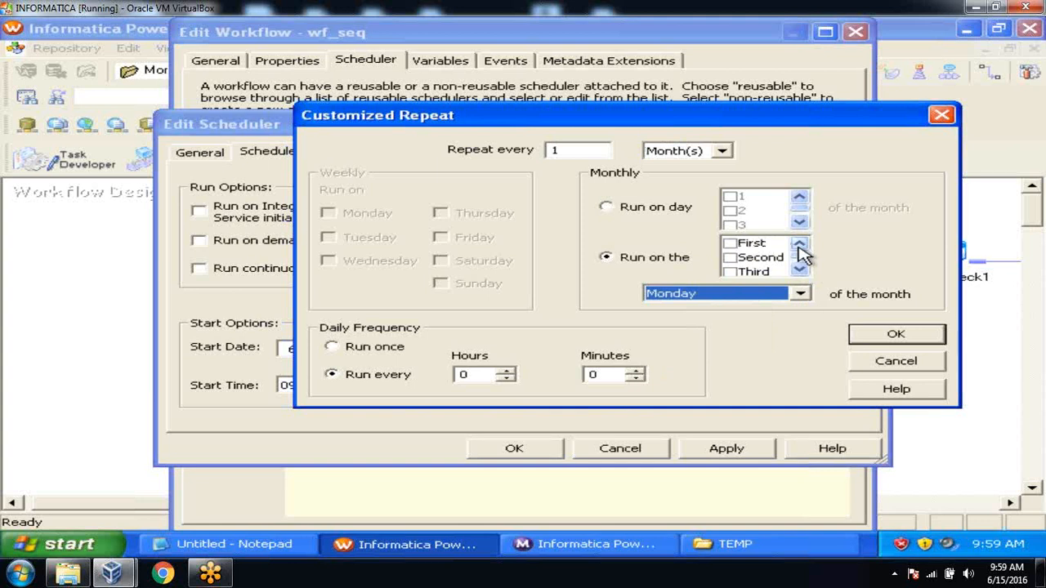
# Check First for the first Monday, set Daily Frequency to Run once, and confirm
pyautogui.click(733, 245)
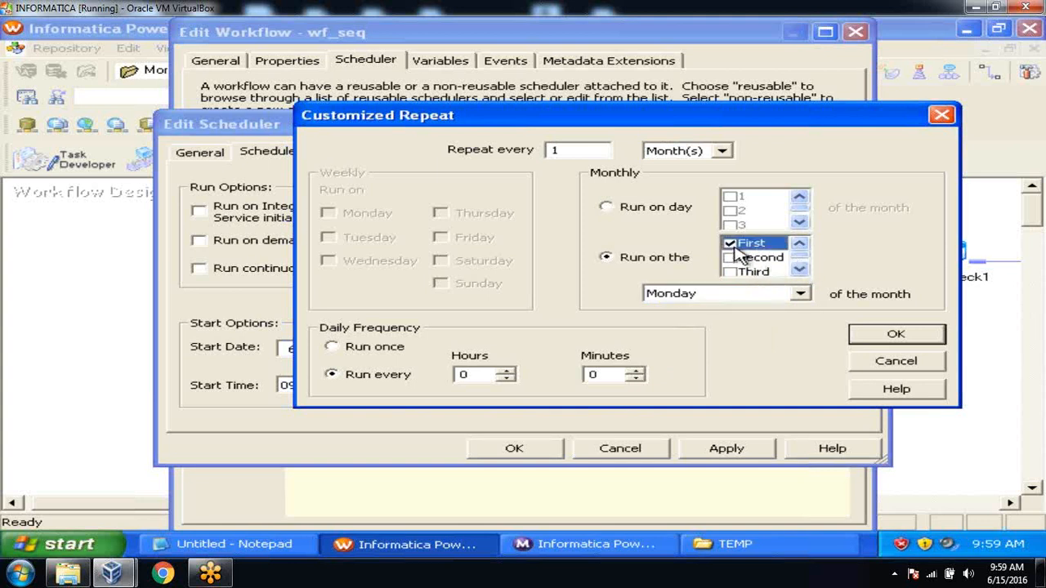
pyautogui.click(884, 342)
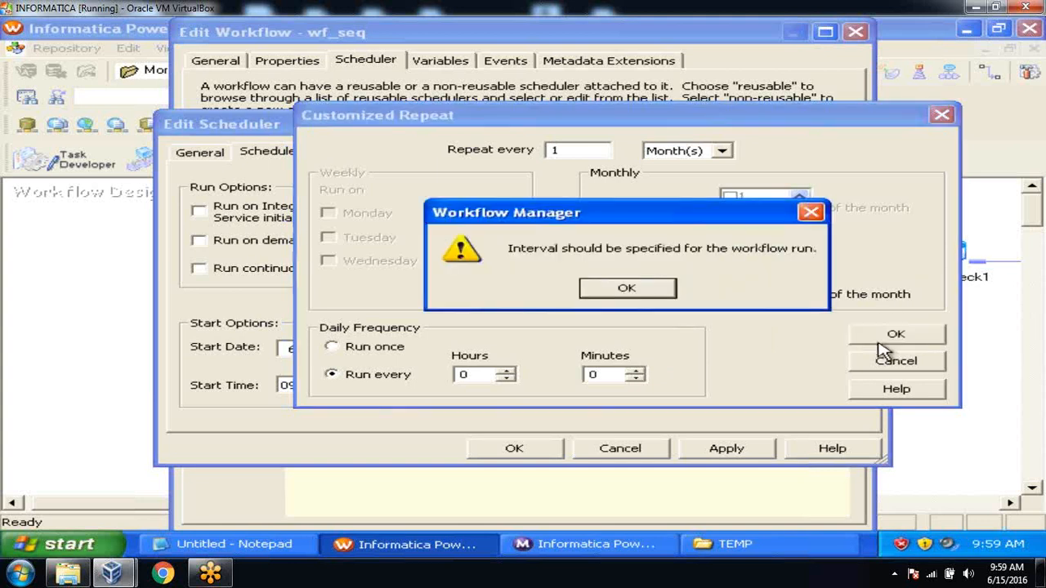
pyautogui.click(660, 301)
pyautogui.click(331, 347)
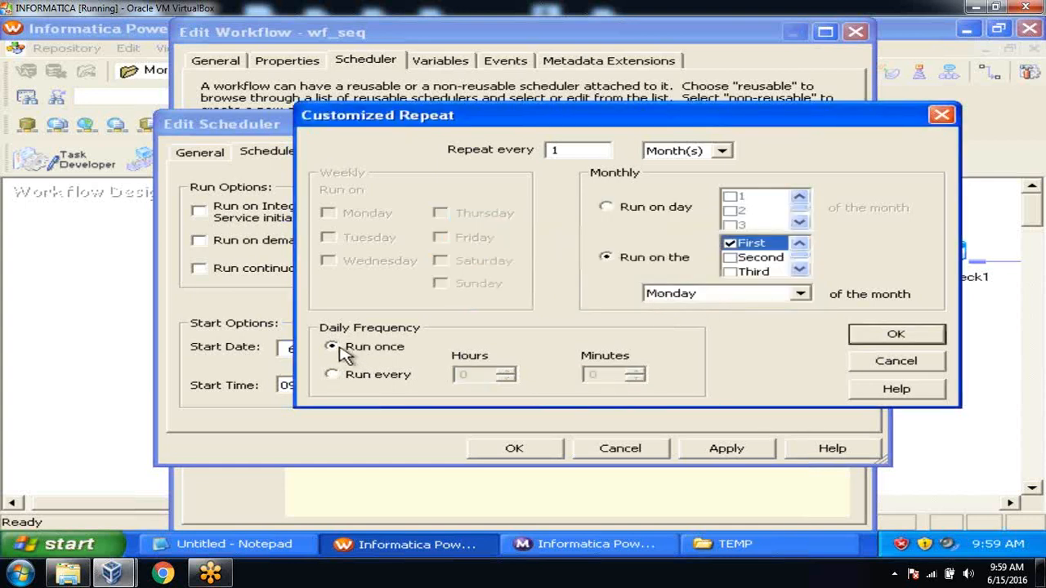
pyautogui.click(864, 340)
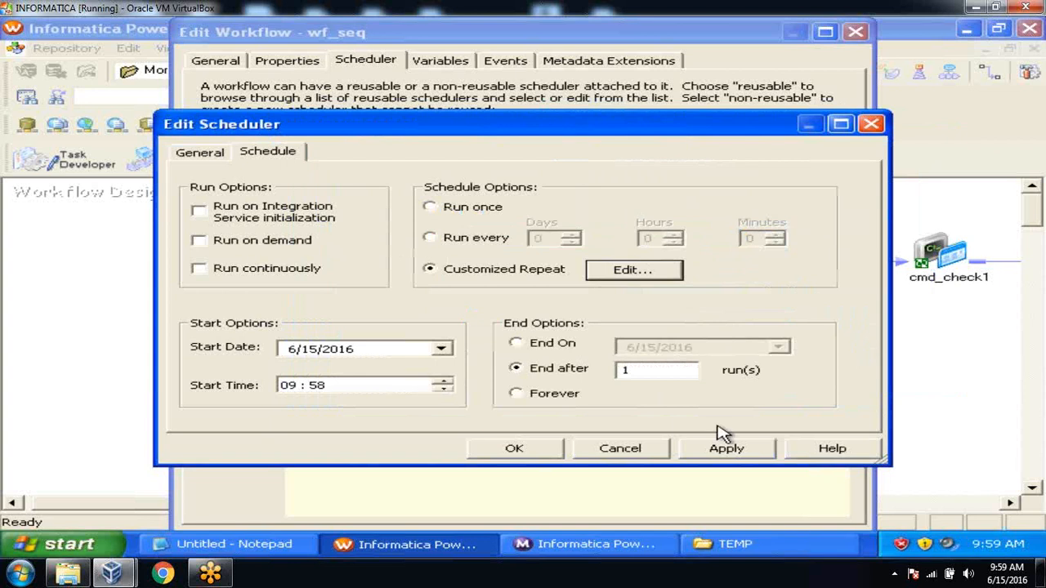
# Accept the scheduler and workflow property changes and save wf_seq
pyautogui.click(725, 451)
pyautogui.click(519, 452)
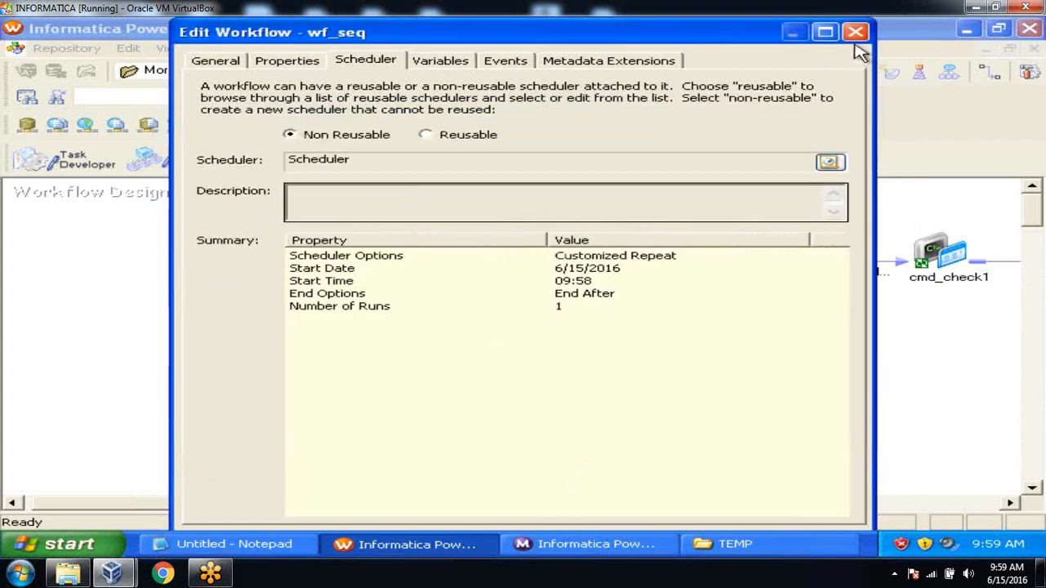
pyautogui.click(825, 33)
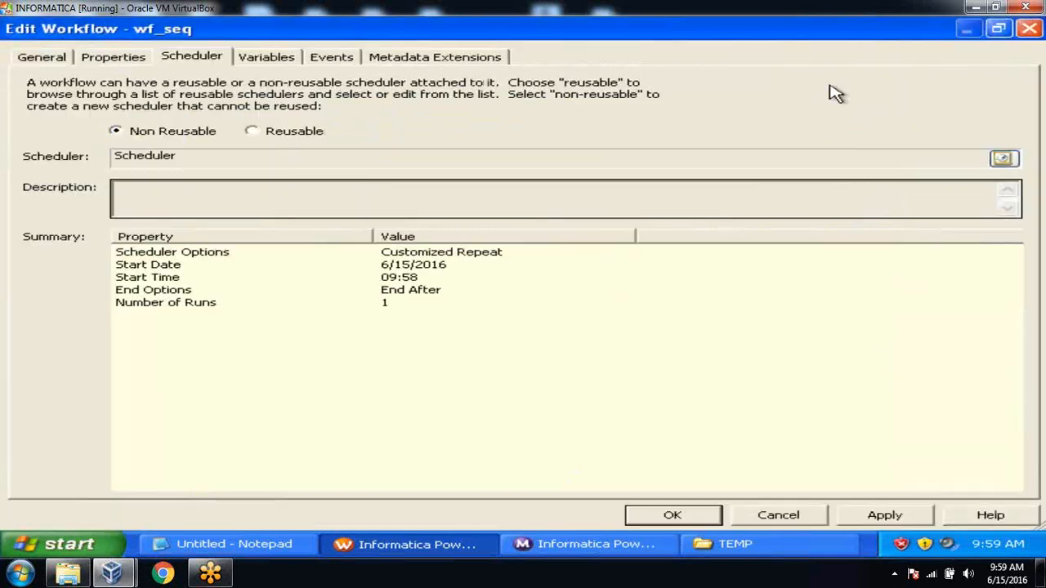
pyautogui.click(896, 516)
pyautogui.click(673, 515)
pyautogui.hotkey('ctrl', 's')
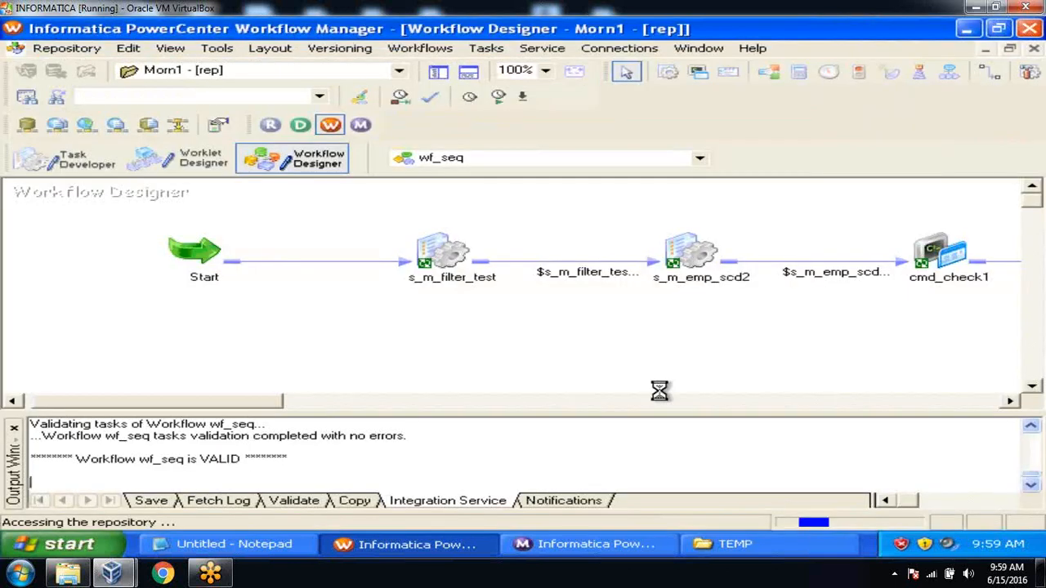
# Show the Repository Navigator and expand the Morn1 Workflows folder
pyautogui.click(441, 75)
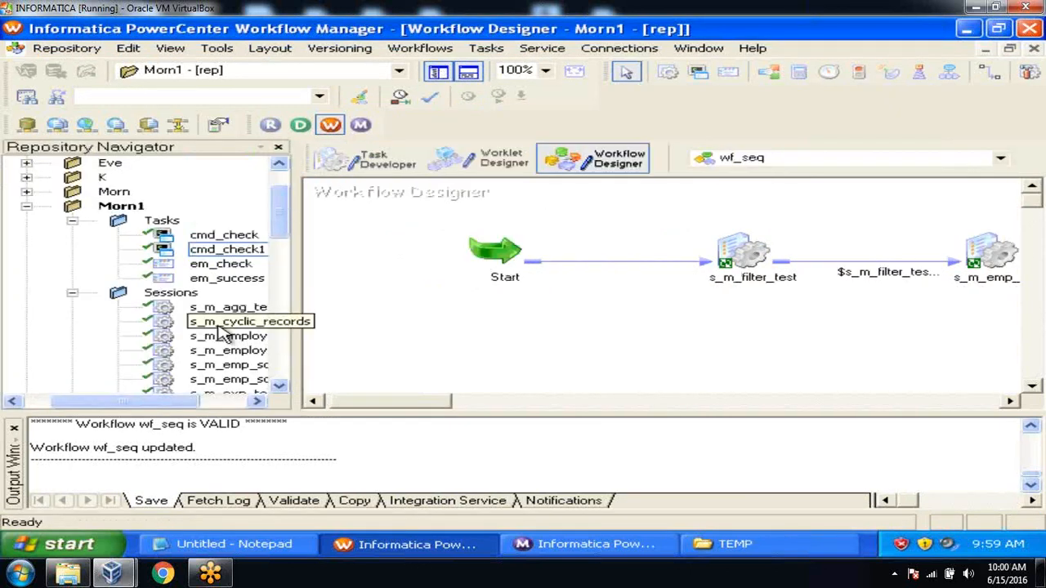
pyautogui.click(22, 437)
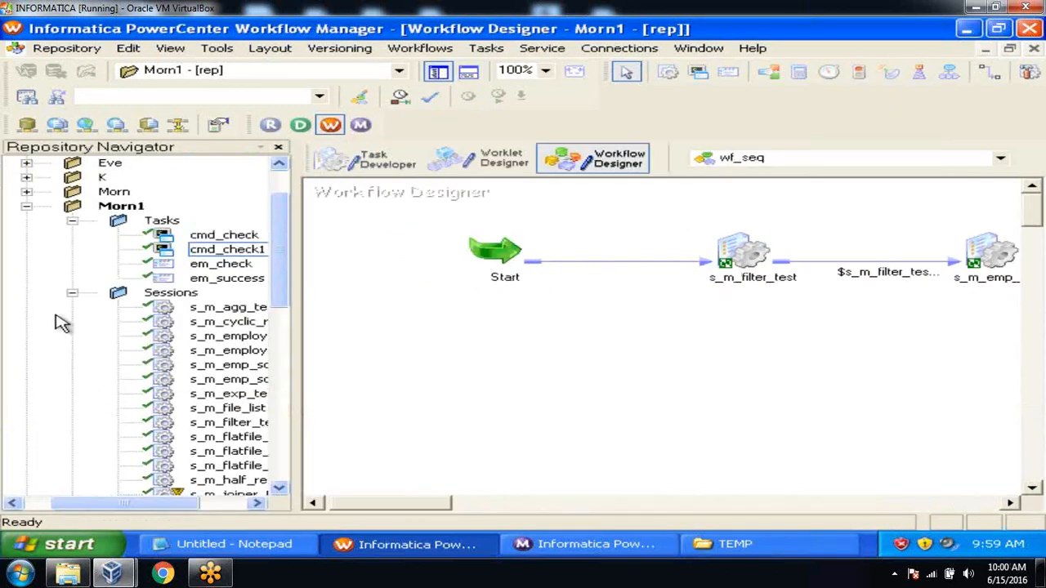
pyautogui.click(72, 294)
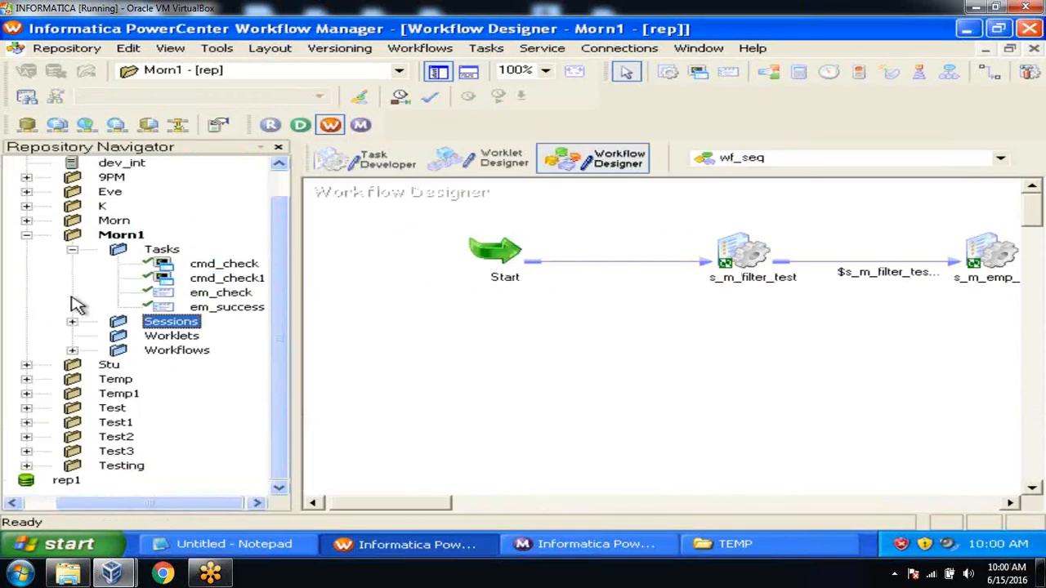
pyautogui.click(72, 350)
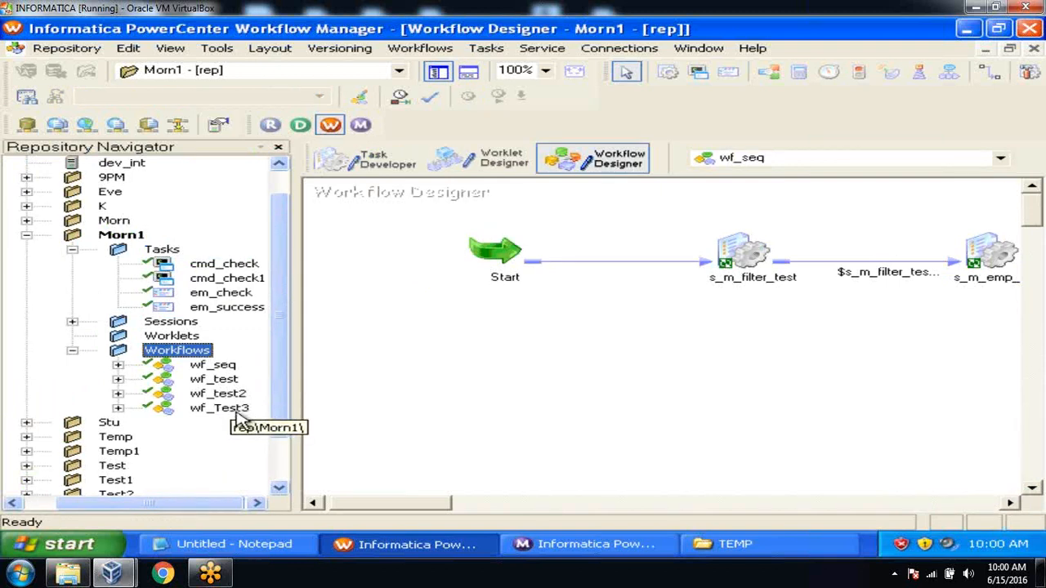
# Check in the wf_seq workflow to the rep repository with the comment 'initial version'
pyautogui.click(226, 366)
pyautogui.rightClick(226, 366)
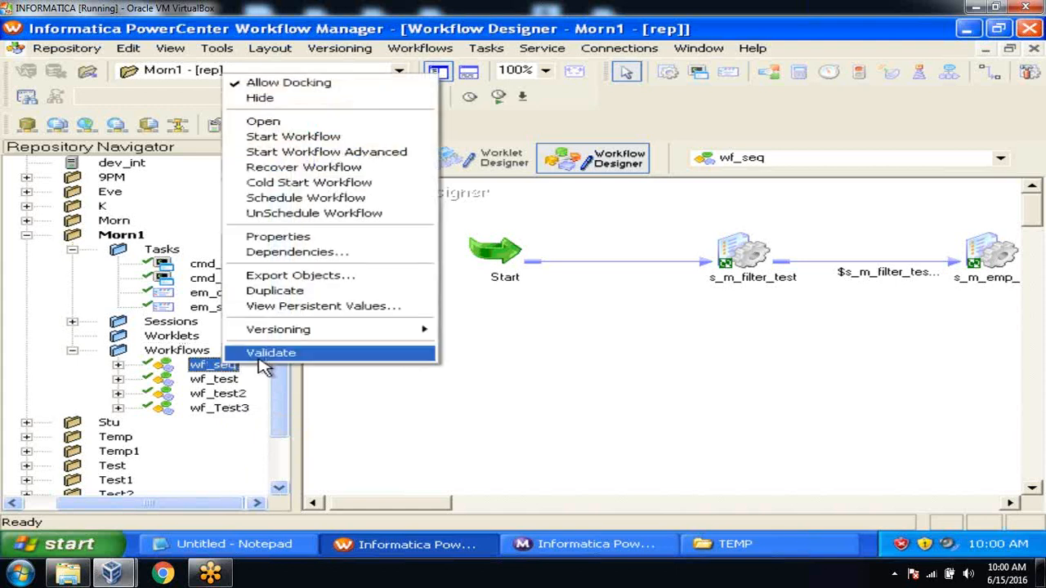
pyautogui.moveTo(320, 334)
pyautogui.click(464, 340)
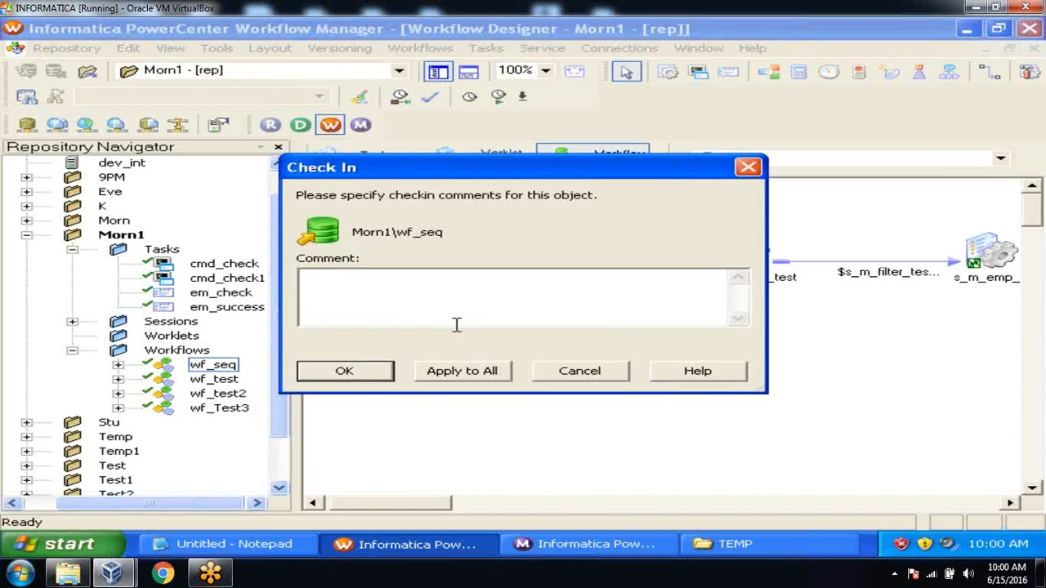
pyautogui.write('initial version')
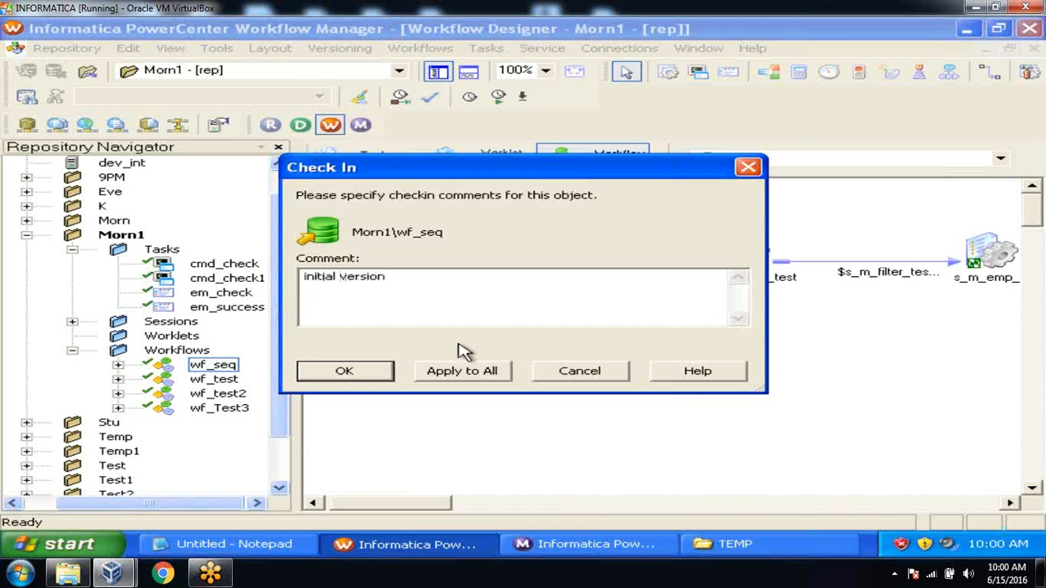
pyautogui.click(470, 373)
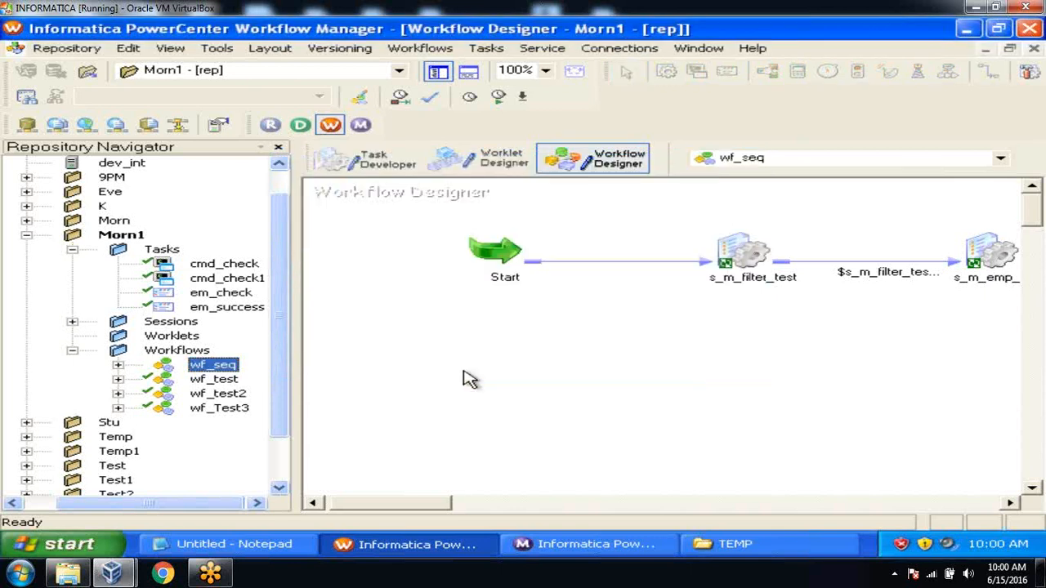
pyautogui.click(583, 536)
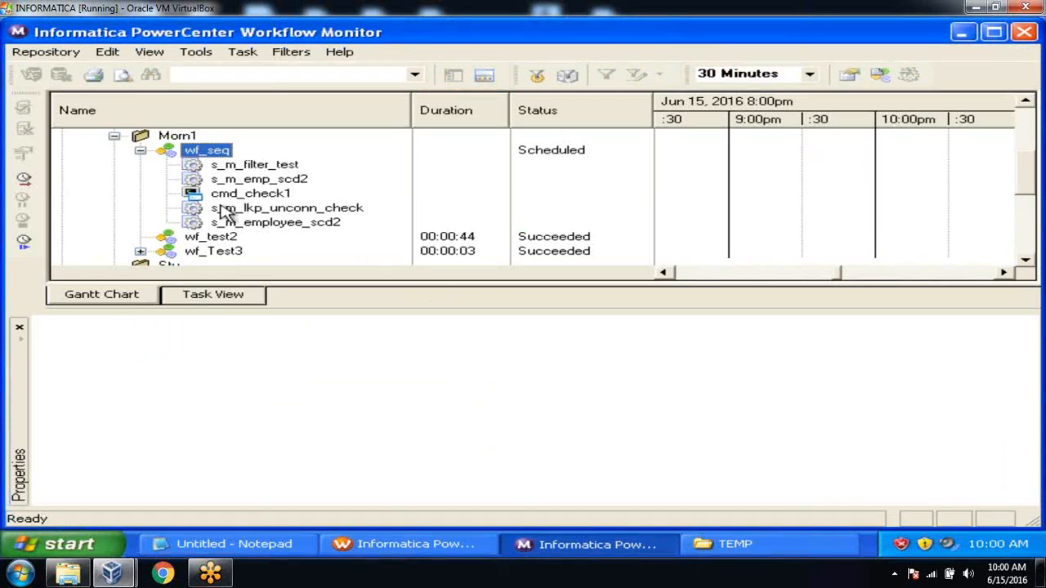
pyautogui.click(141, 151)
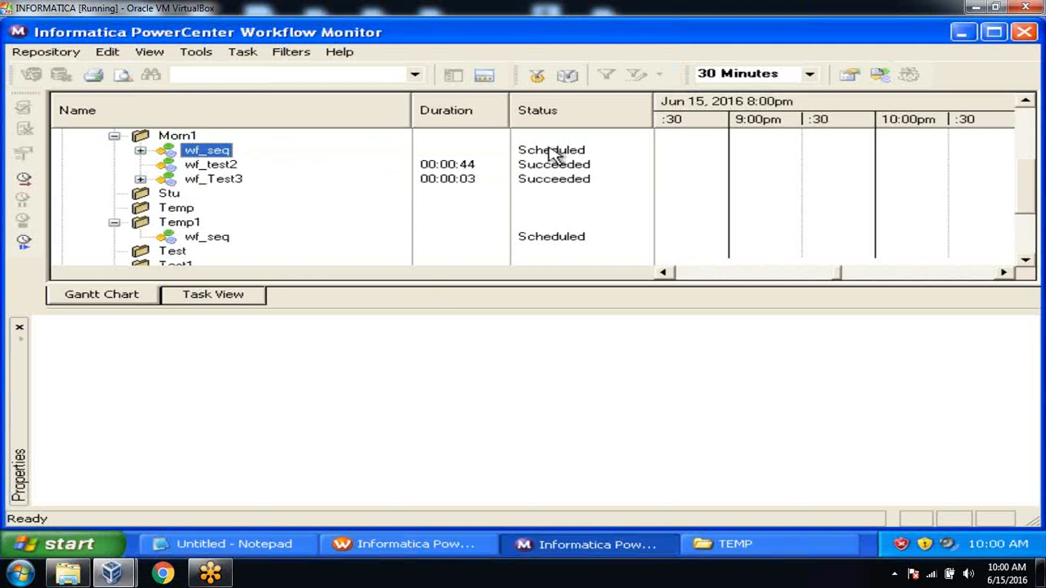
pyautogui.click(1022, 105)
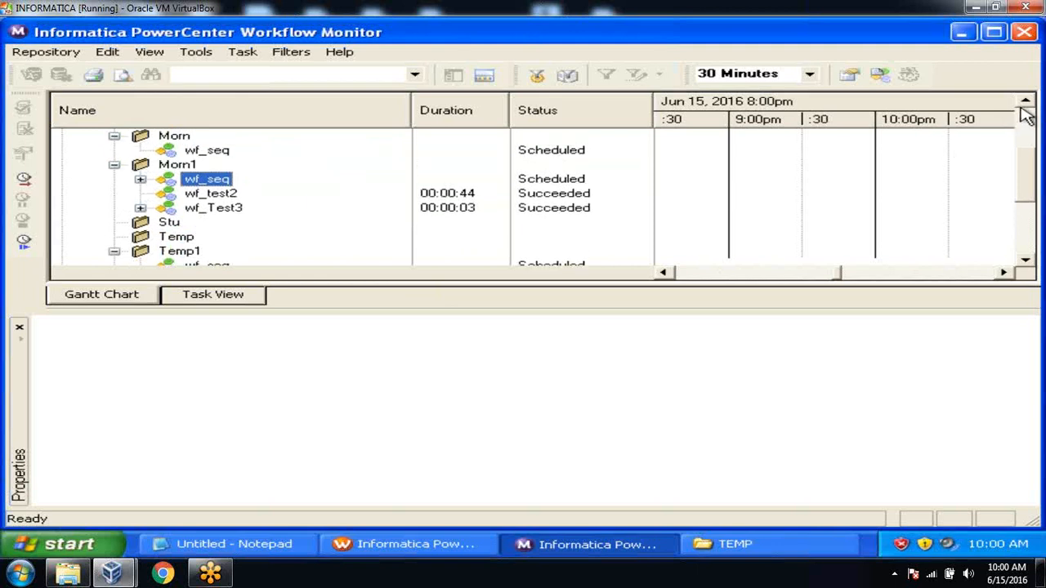
pyautogui.click(1024, 103)
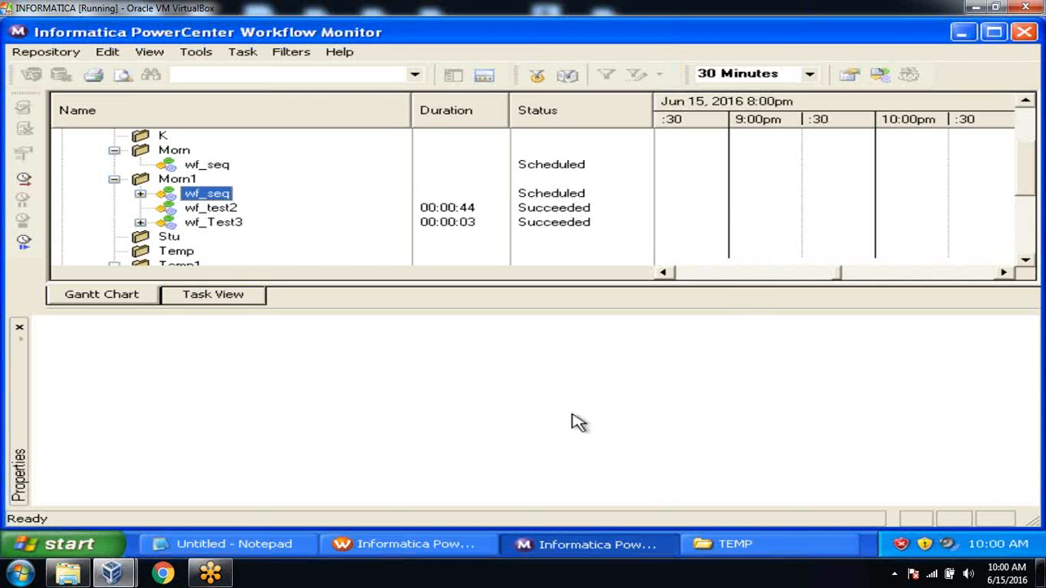
pyautogui.click(457, 547)
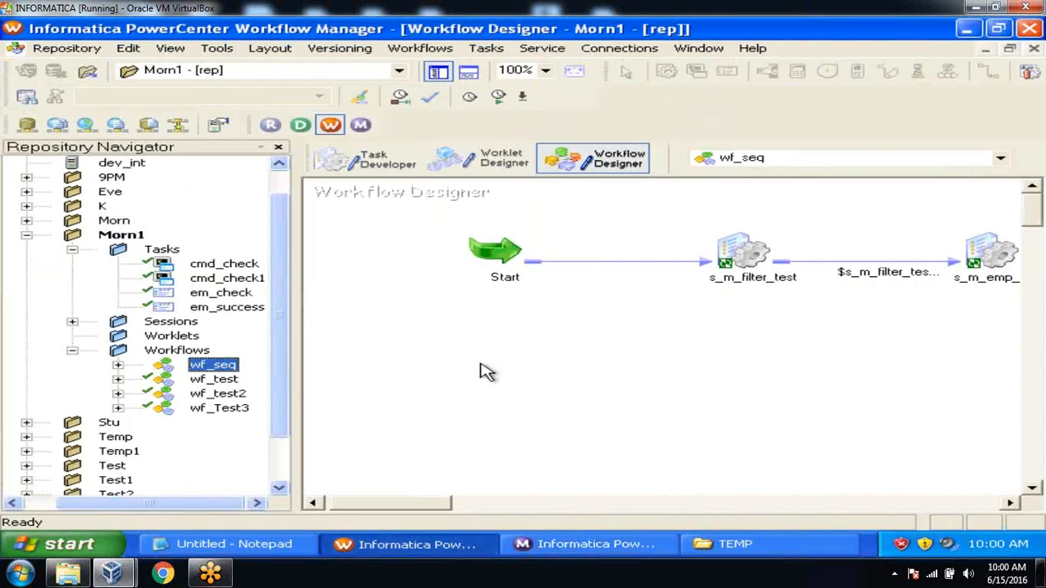
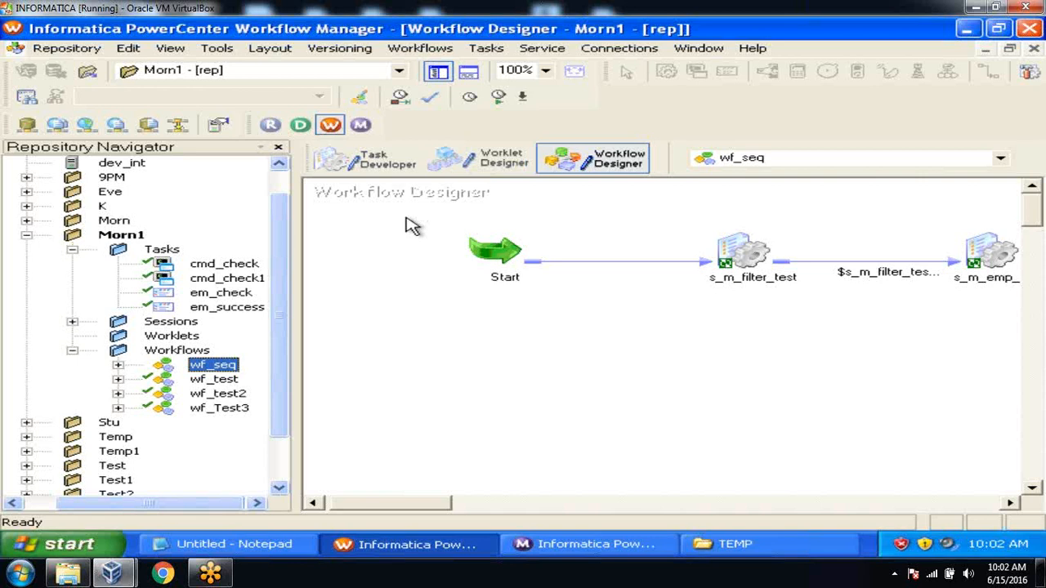
# Create a new workflow named wf_parallel on the dev_int integration service
pyautogui.click(430, 50)
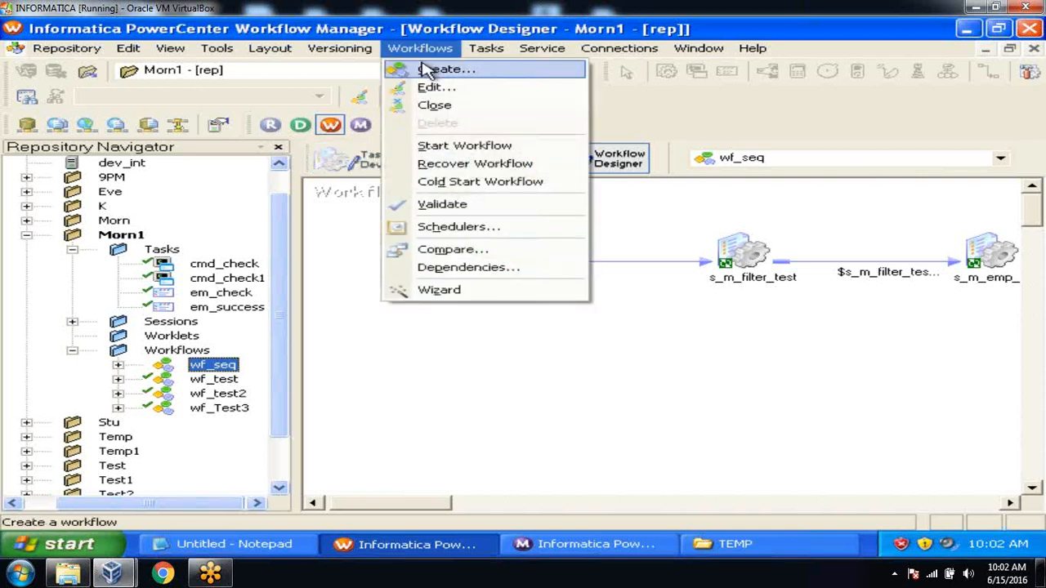
pyautogui.click(430, 71)
pyautogui.write('wf_parallel')
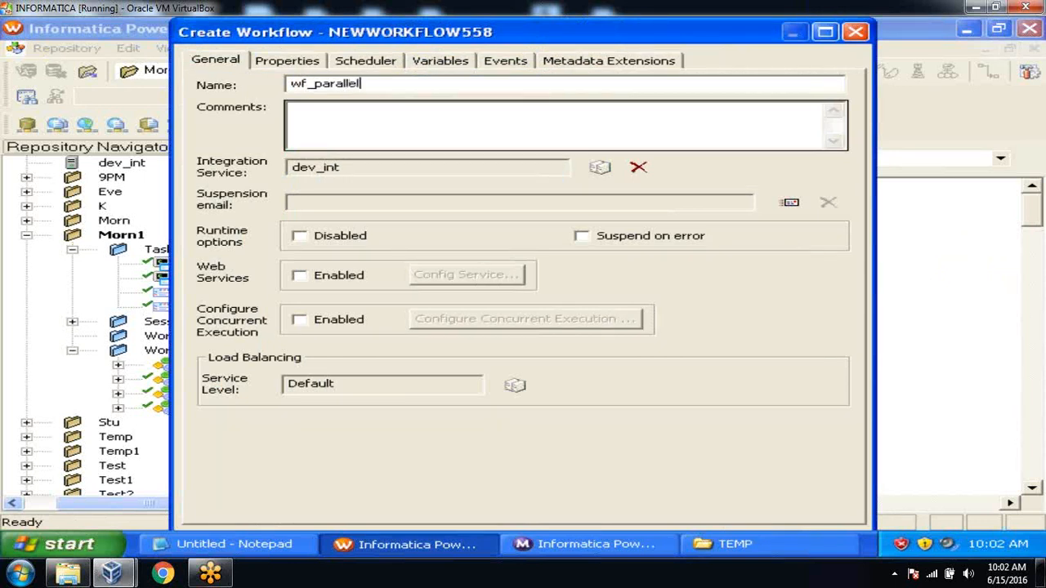
pyautogui.click(823, 35)
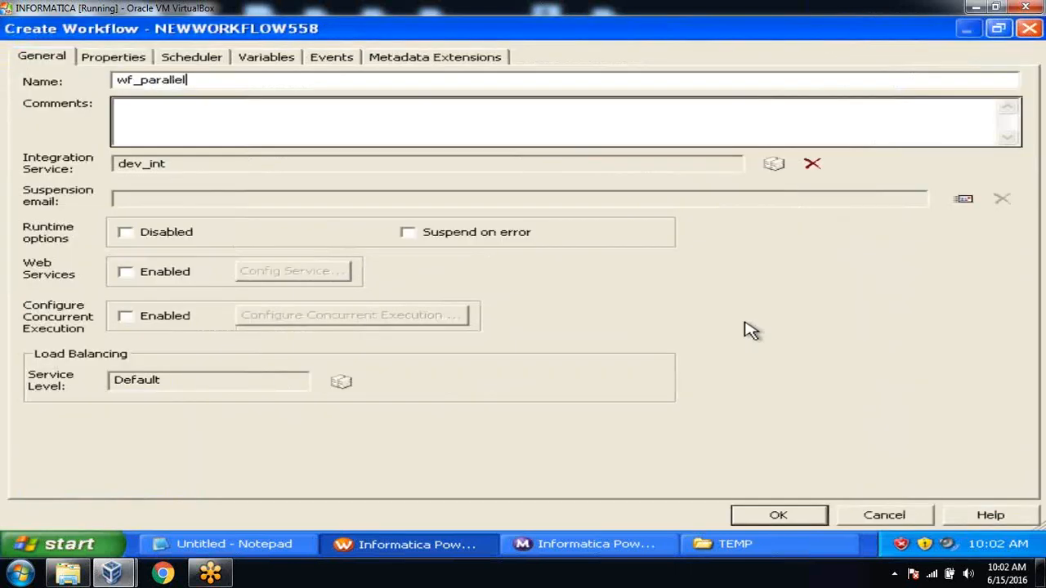
pyautogui.click(754, 517)
# Reposition Start and add cmd_check, s_m_file_list and s_m_mapplet_check1 to the canvas
pyautogui.moveTo(517, 252); pyautogui.dragTo(461, 317)
pyautogui.moveTo(235, 266); pyautogui.dragTo(580, 225)
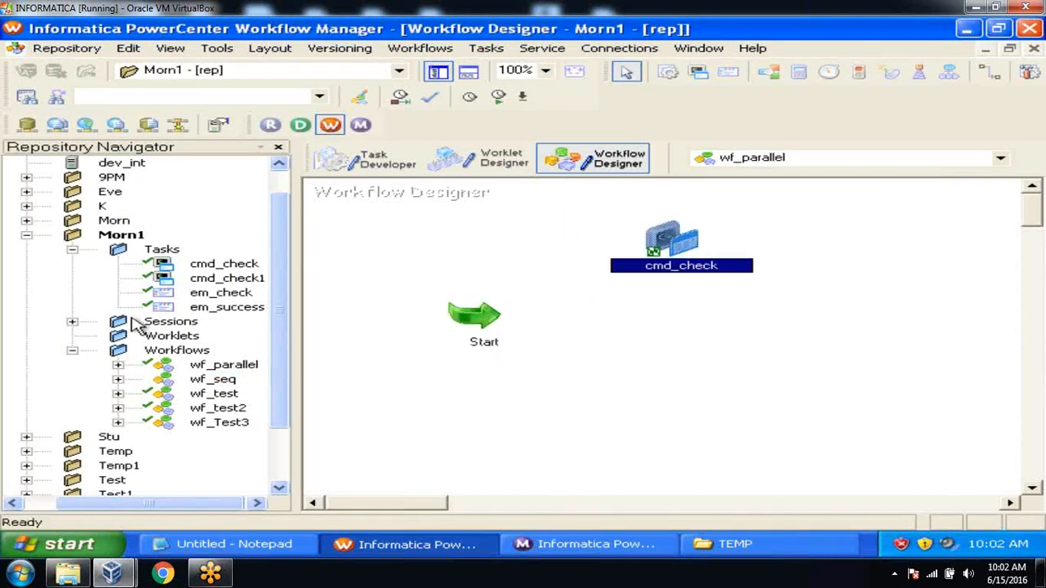
pyautogui.click(73, 321)
pyautogui.moveTo(216, 278); pyautogui.dragTo(647, 322)
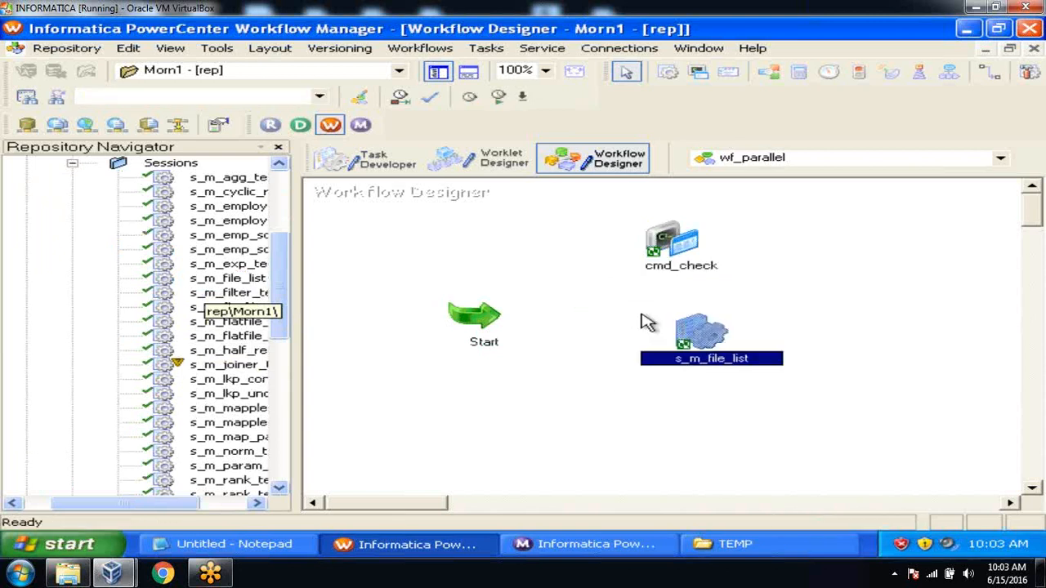
pyautogui.click(236, 425)
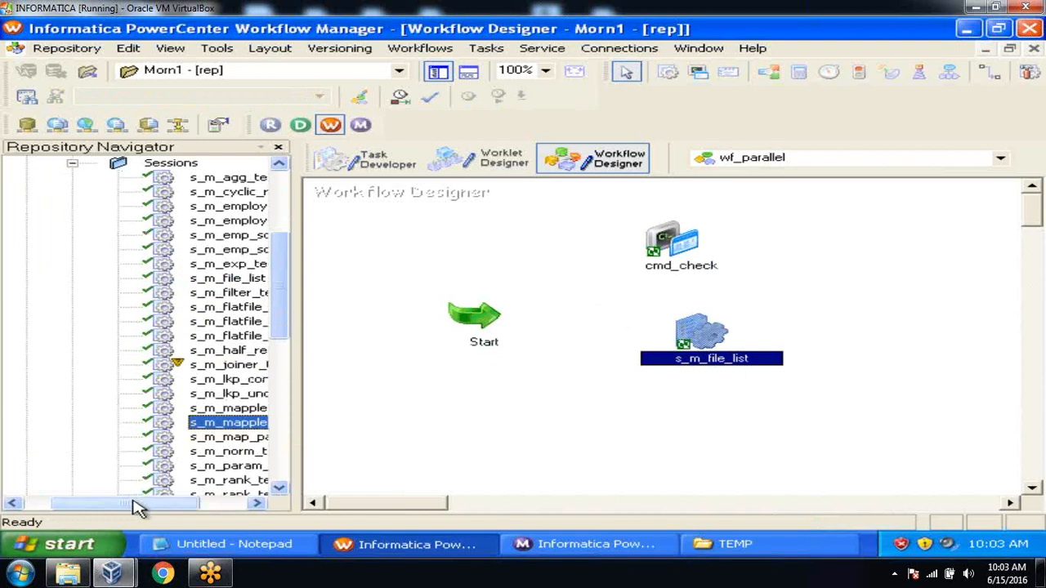
pyautogui.moveTo(145, 502); pyautogui.dragTo(222, 489)
pyautogui.moveTo(218, 425); pyautogui.dragTo(608, 420)
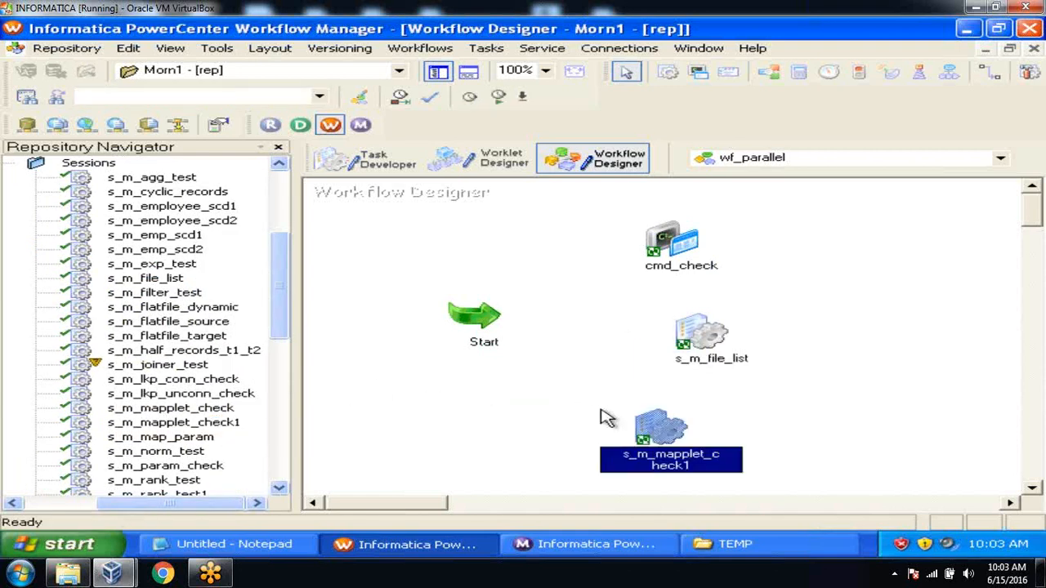
# Add sessions s_m_norm_test, s_m_map_param and s_m_param_check on the canvas's right side
pyautogui.click(185, 279)
pyautogui.click(180, 455)
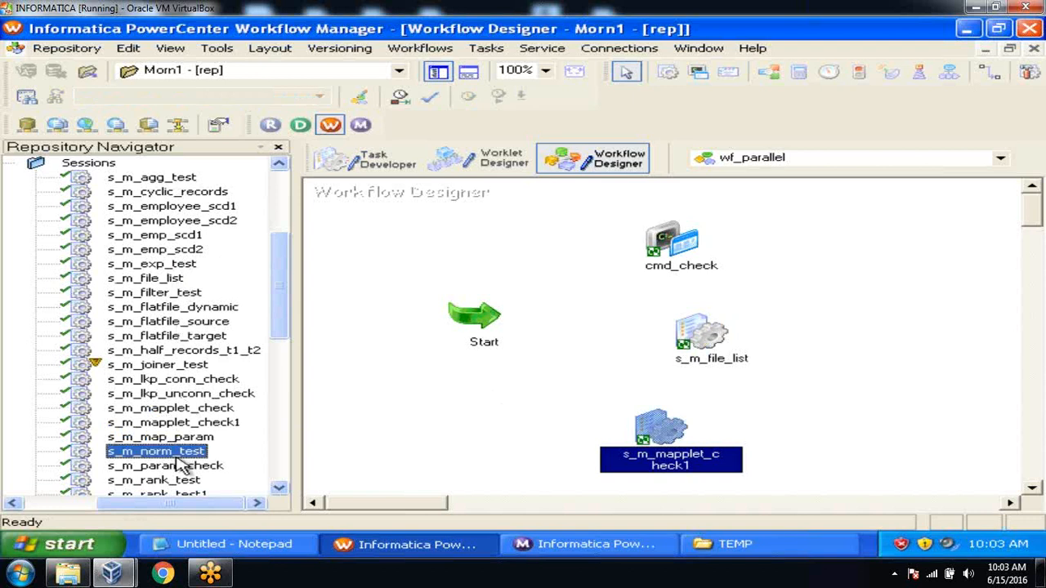
pyautogui.moveTo(181, 458); pyautogui.dragTo(813, 230)
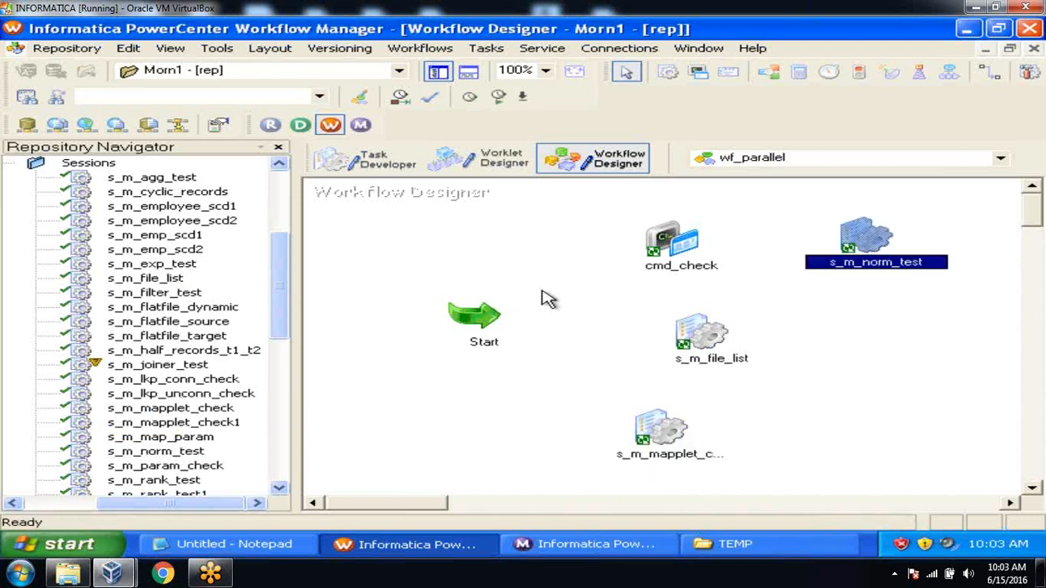
pyautogui.click(188, 438)
pyautogui.moveTo(188, 437); pyautogui.dragTo(810, 342)
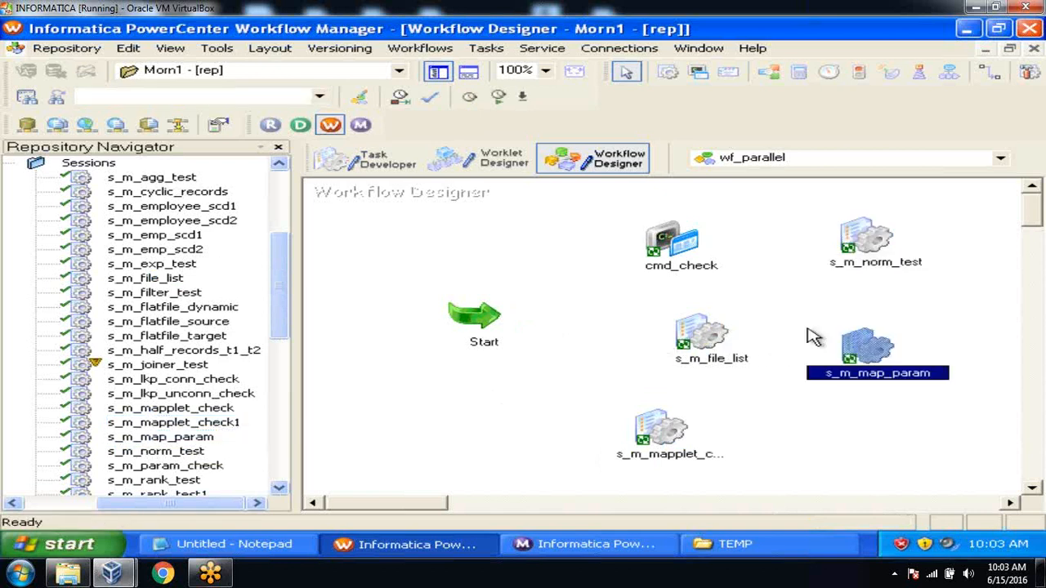
pyautogui.click(214, 467)
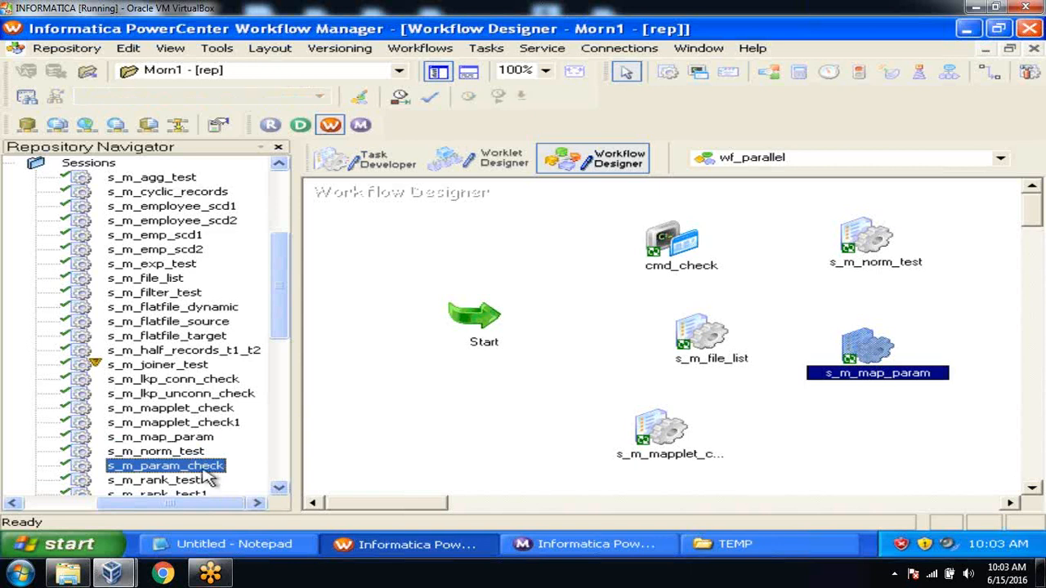
pyautogui.moveTo(208, 473); pyautogui.dragTo(836, 410)
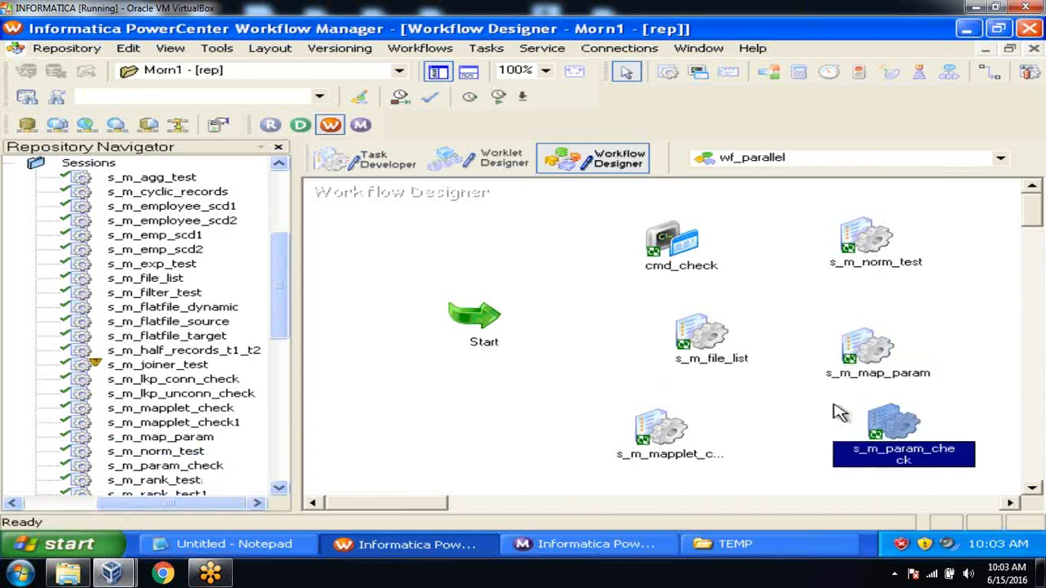
pyautogui.click(438, 71)
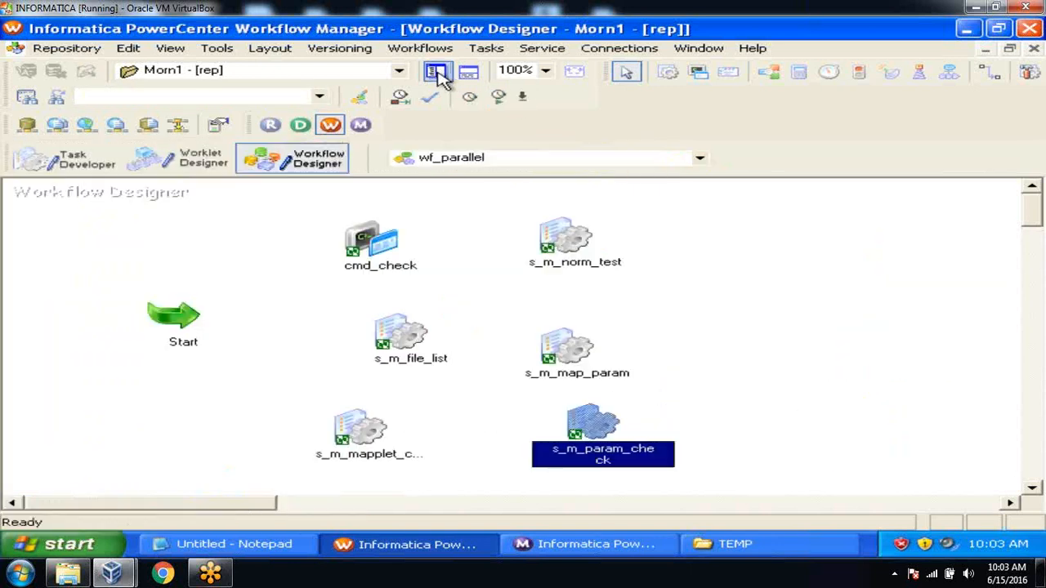
# Link Start to cmd_check, s_m_file_list and s_m_mapplet_check1, then to s_m_map_param and s_m_param_check
pyautogui.click(487, 48)
pyautogui.click(527, 152)
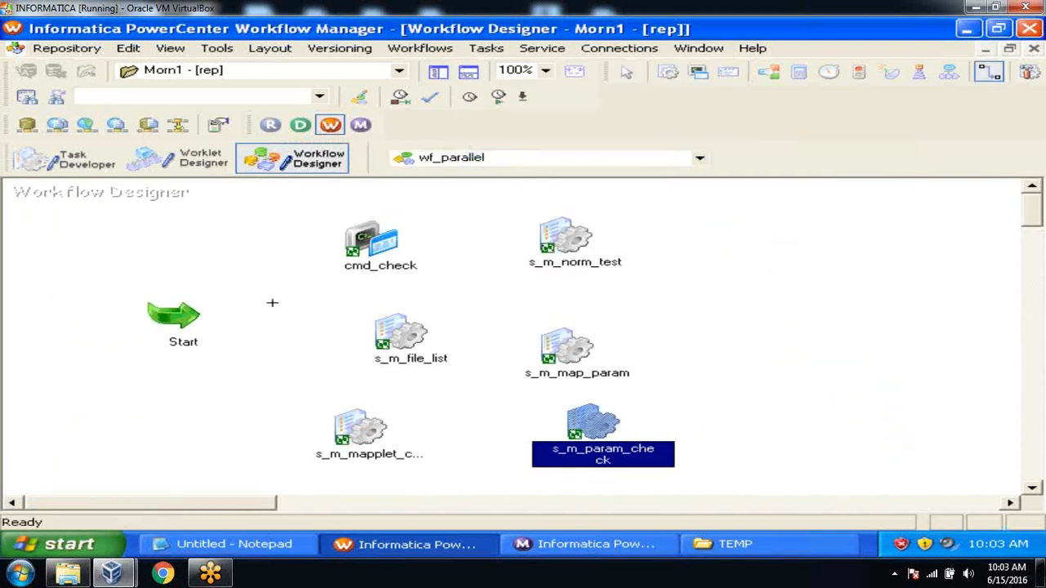
pyautogui.moveTo(179, 310)
pyautogui.mouseDown()
pyautogui.moveTo(379, 237)
pyautogui.moveTo(575, 251)
pyautogui.mouseUp()
pyautogui.moveTo(189, 326); pyautogui.dragTo(380, 344)
pyautogui.moveTo(192, 318); pyautogui.dragTo(386, 431)
pyautogui.moveTo(418, 333); pyautogui.dragTo(574, 354)
pyautogui.moveTo(364, 428); pyautogui.dragTo(607, 420)
# Arrange the workflow tasks horizontally and save wf_parallel
pyautogui.rightClick(676, 233)
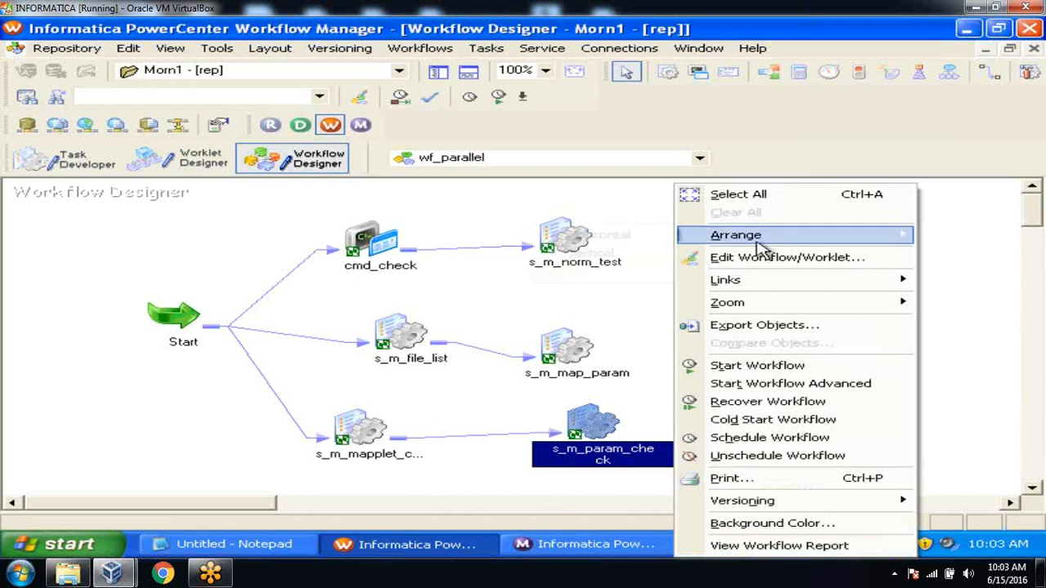
pyautogui.moveTo(718, 250)
pyautogui.click(663, 238)
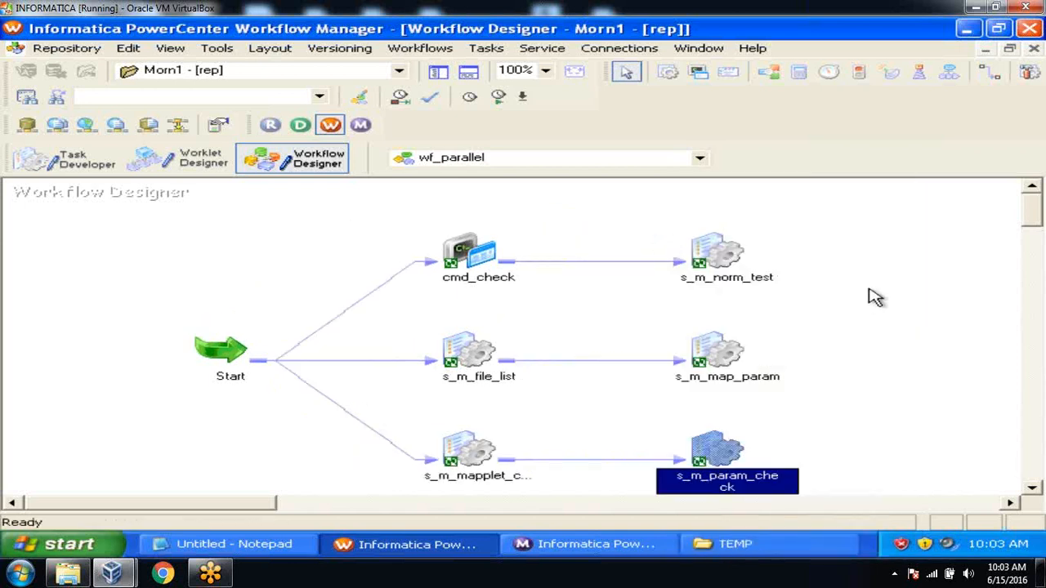
pyautogui.moveTo(1026, 215); pyautogui.dragTo(1026, 218)
pyautogui.hotkey('ctrl', 's')
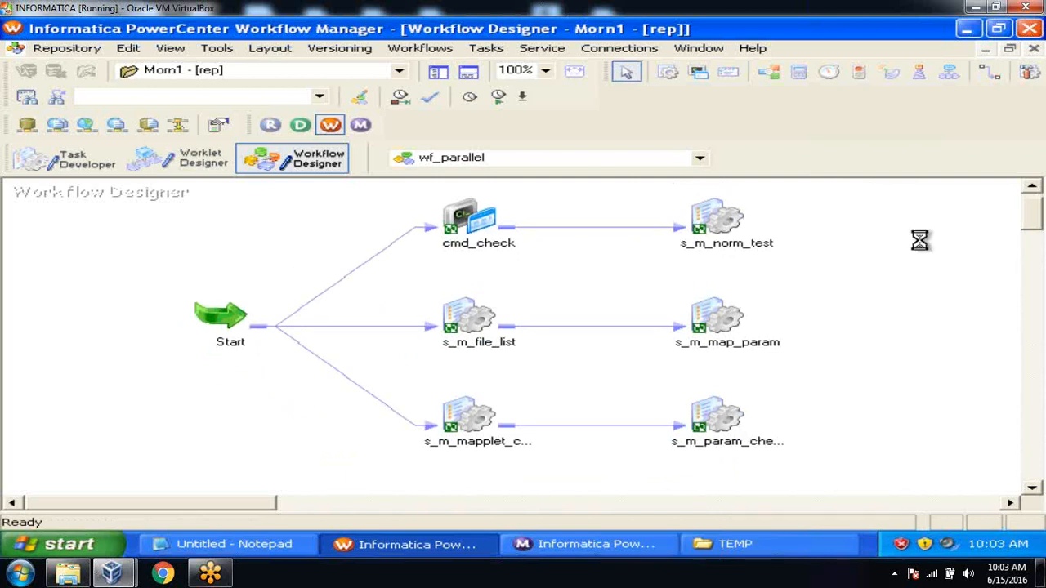
pyautogui.click(469, 73)
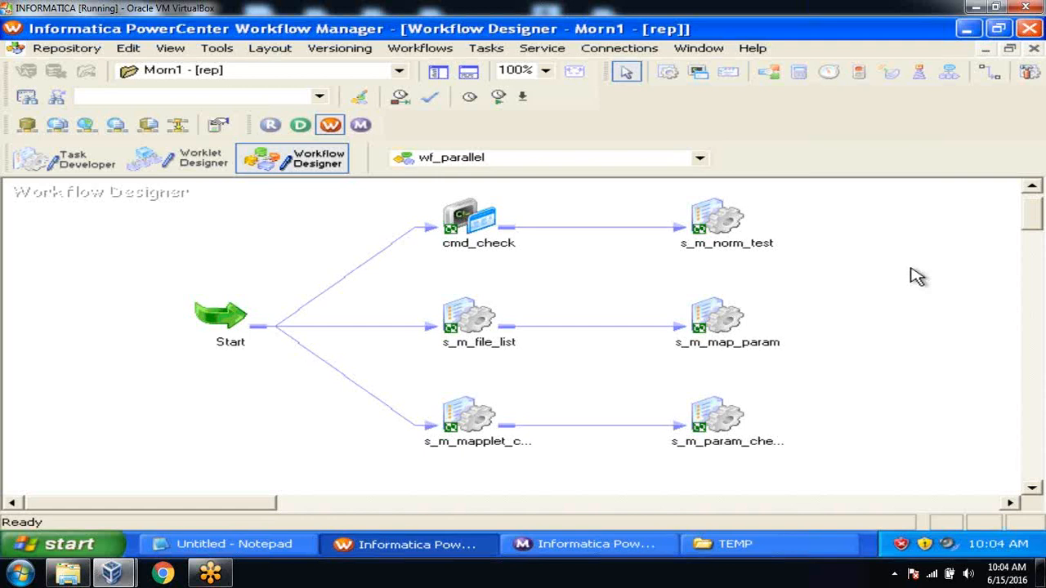
# Enable 'Fail parent if this task fails' on s_m_norm_test and s_m_map_param
pyautogui.doubleClick(723, 214)
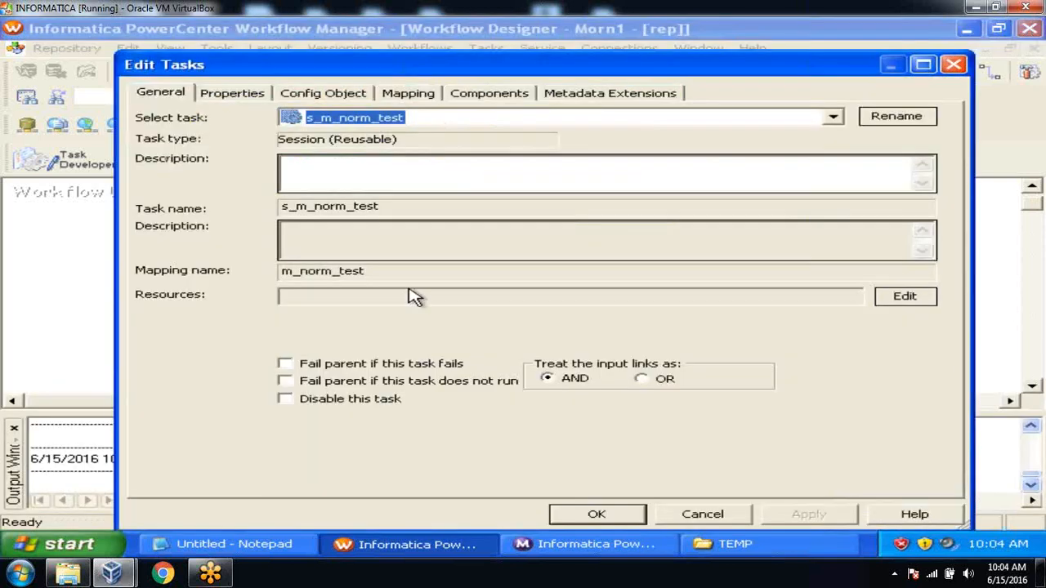
pyautogui.click(284, 364)
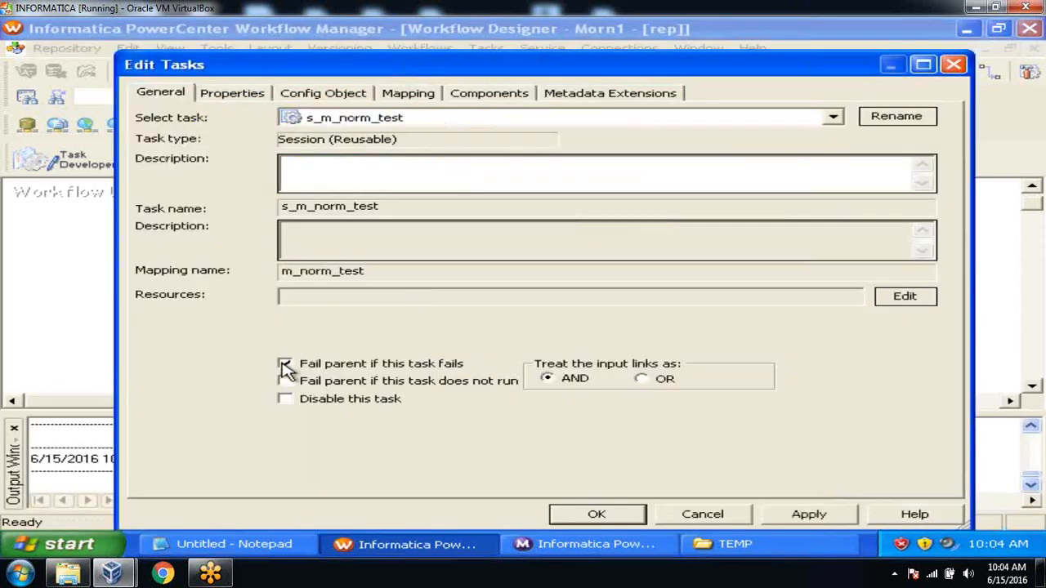
pyautogui.click(590, 513)
pyautogui.doubleClick(736, 314)
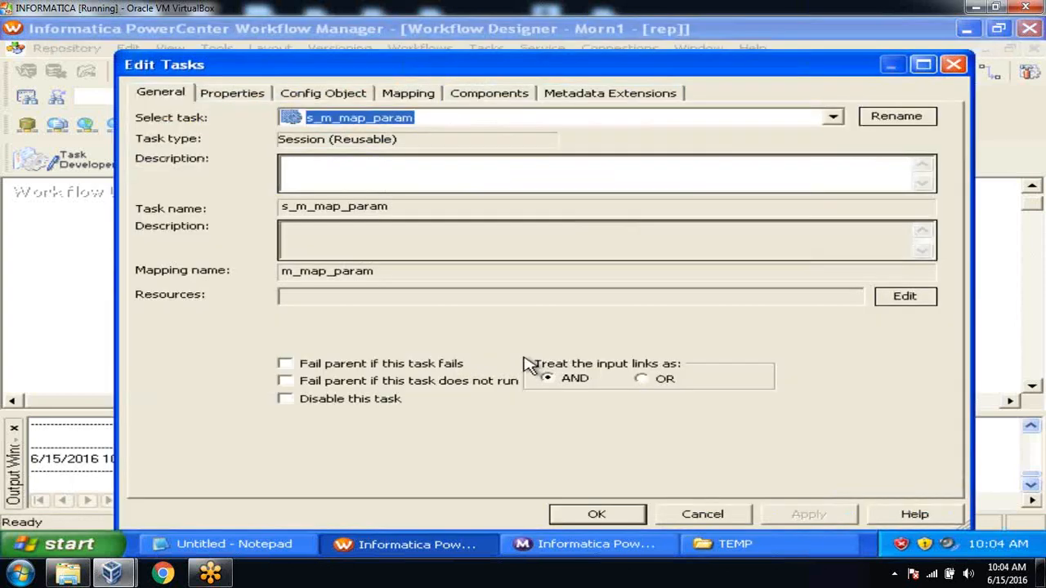
pyautogui.click(284, 364)
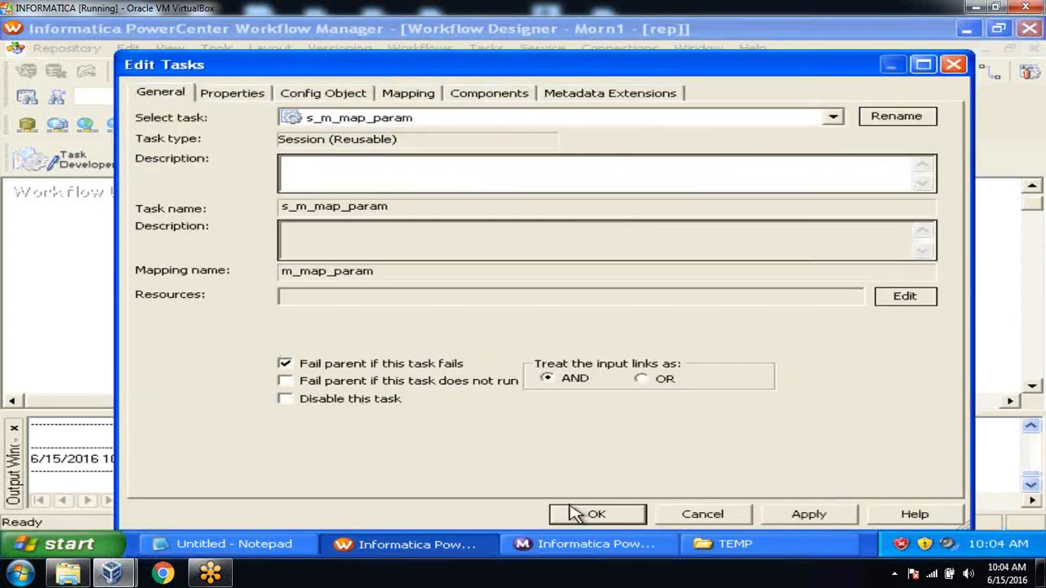
pyautogui.click(590, 513)
pyautogui.click(15, 428)
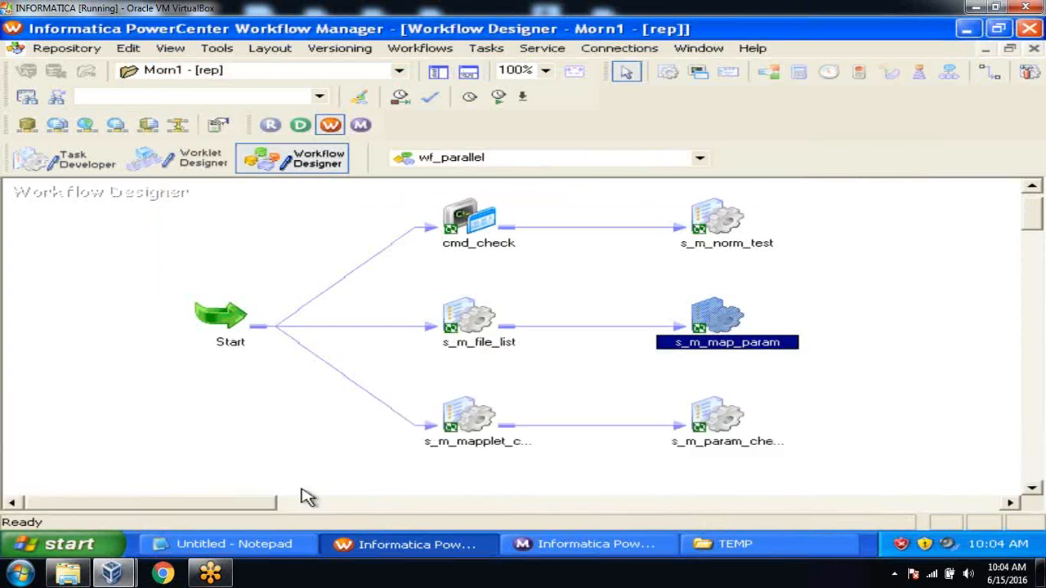
# Enable 'Fail parent if this task fails' on s_m_param_check
pyautogui.click(712, 417)
pyautogui.doubleClick(712, 417)
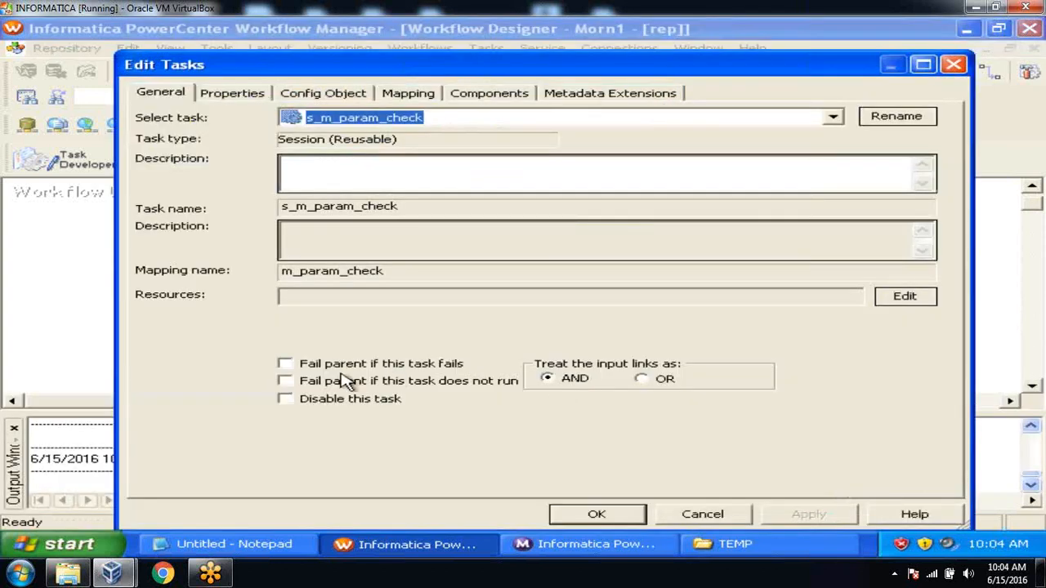
pyautogui.click(284, 364)
pyautogui.click(789, 514)
pyautogui.click(597, 514)
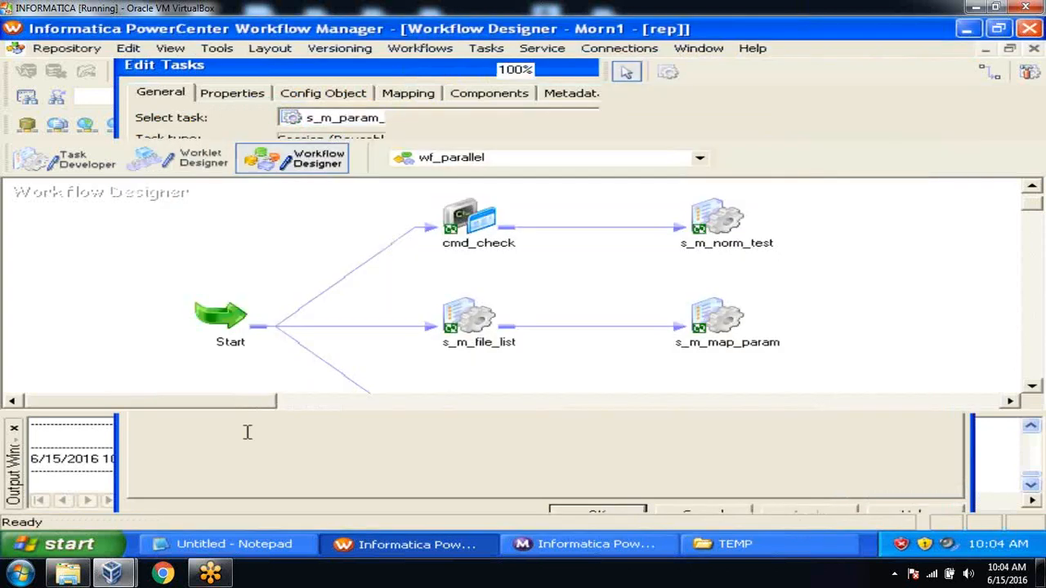
pyautogui.click(14, 427)
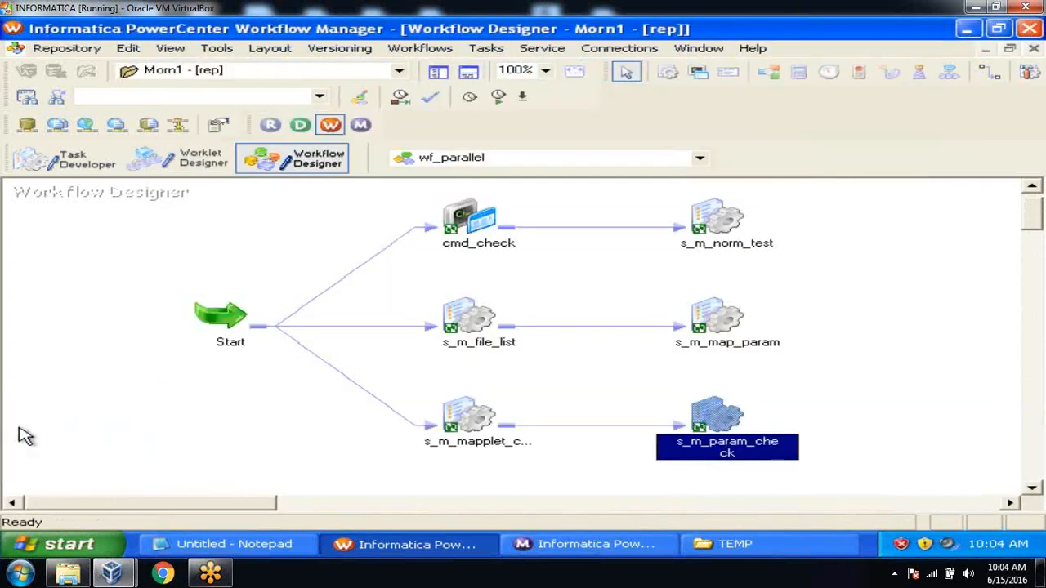
# Enable 'Fail parent if this task fails' on cmd_check and s_m_file_list
pyautogui.doubleClick(494, 225)
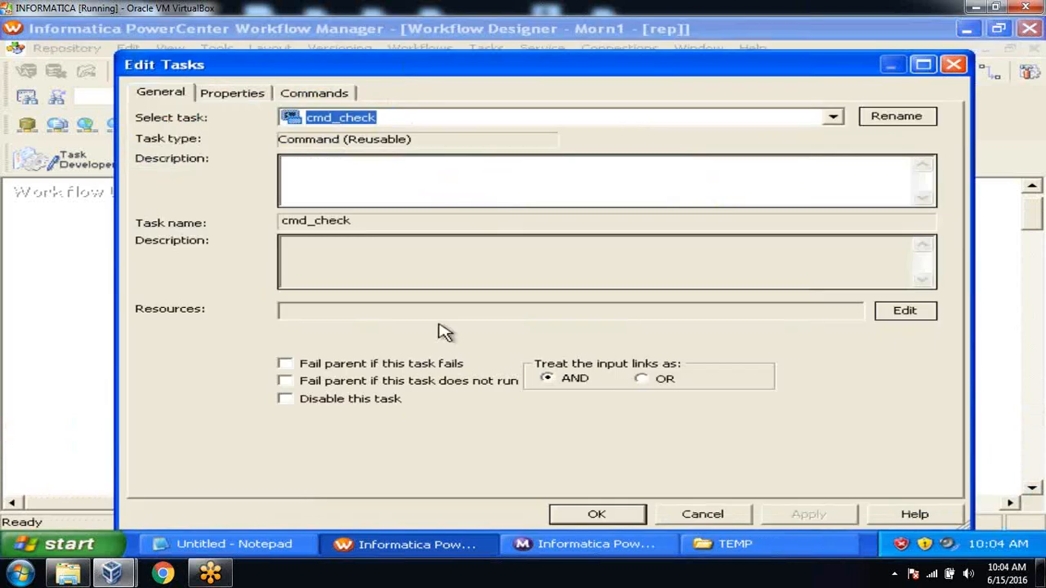
pyautogui.click(314, 365)
pyautogui.click(784, 519)
pyautogui.click(611, 514)
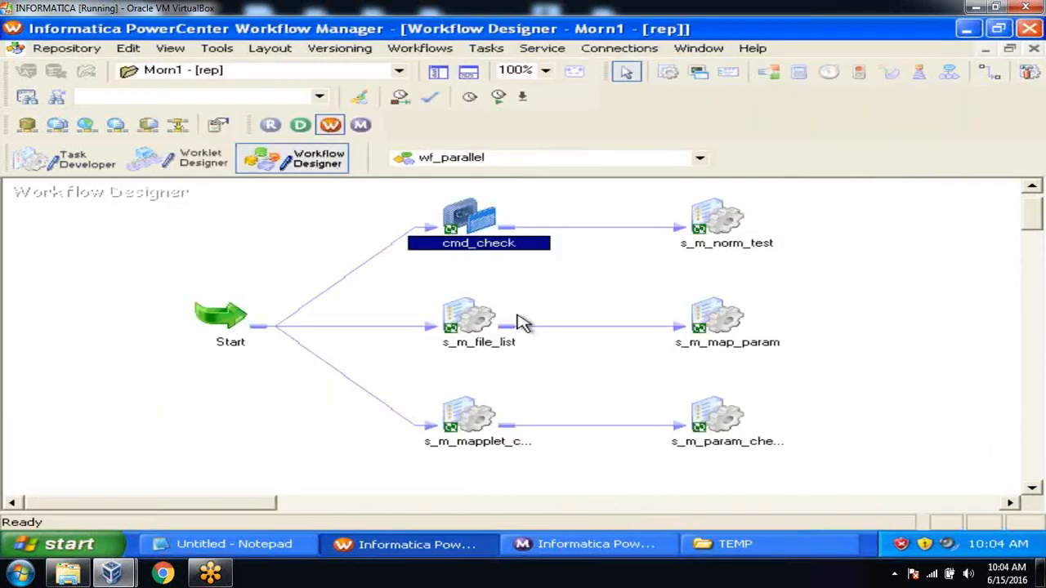
pyautogui.doubleClick(472, 314)
pyautogui.click(285, 364)
pyautogui.click(786, 519)
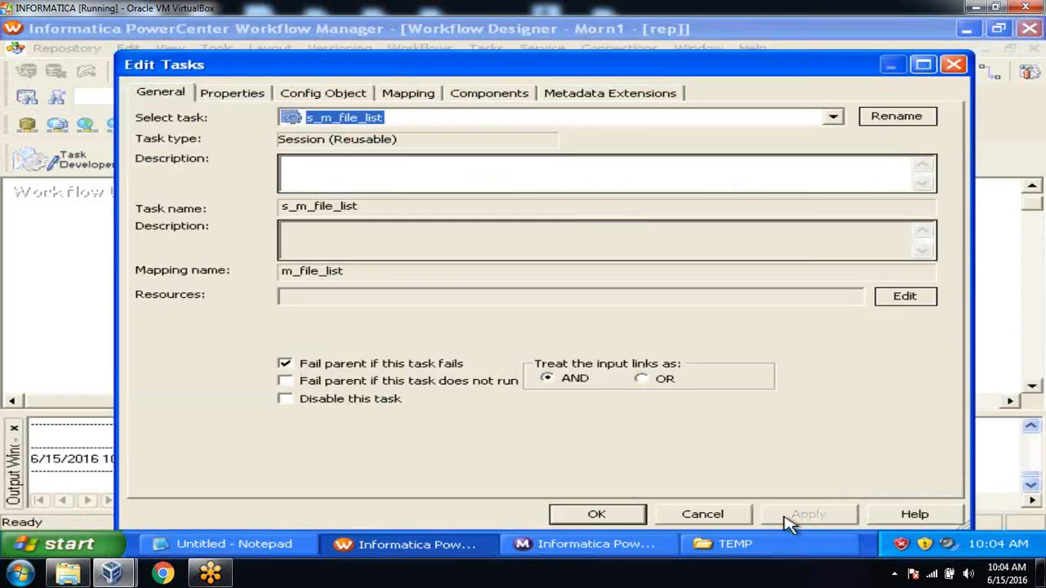
pyautogui.click(596, 514)
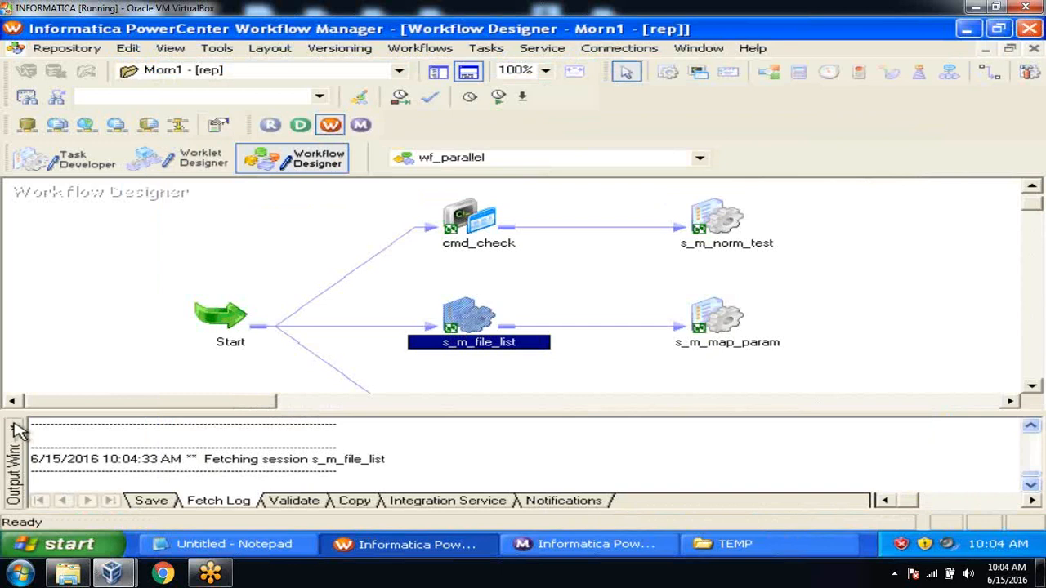
# Enable 'Fail parent if this task fails' on s_m_mapplet_check1
pyautogui.click(14, 428)
pyautogui.click(474, 420)
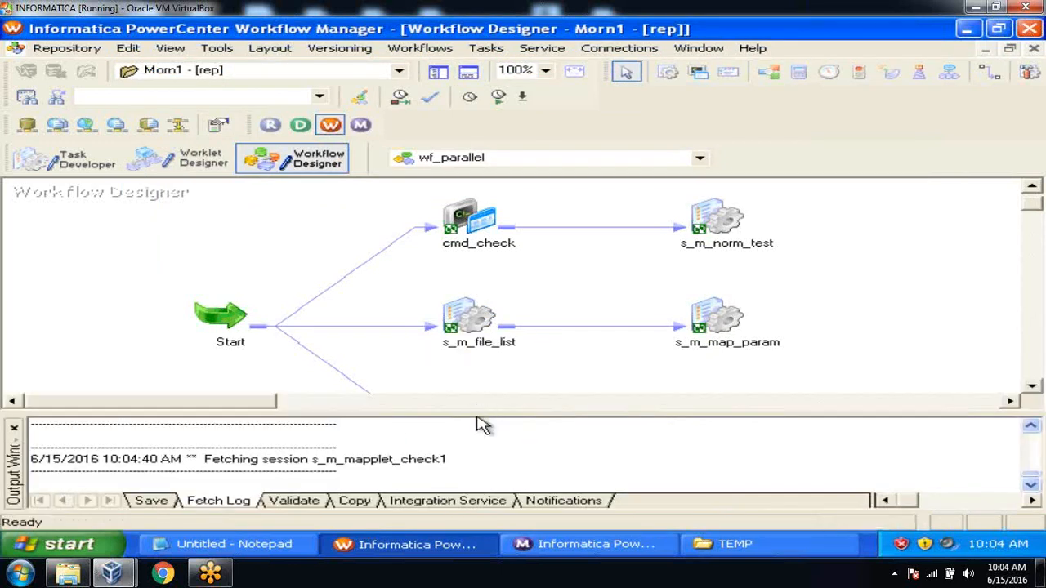
pyautogui.click(330, 370)
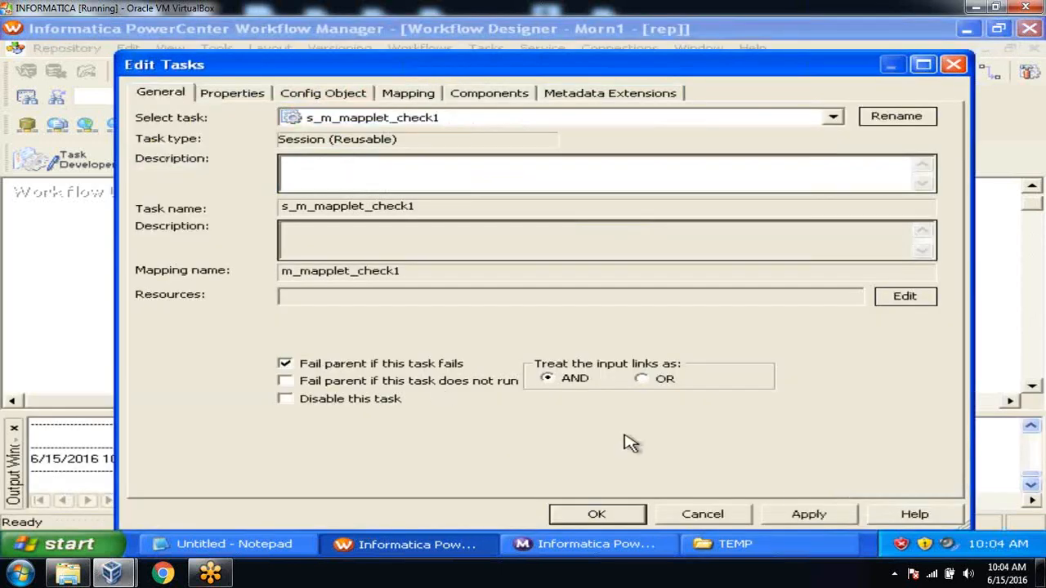
pyautogui.click(807, 513)
pyautogui.click(623, 518)
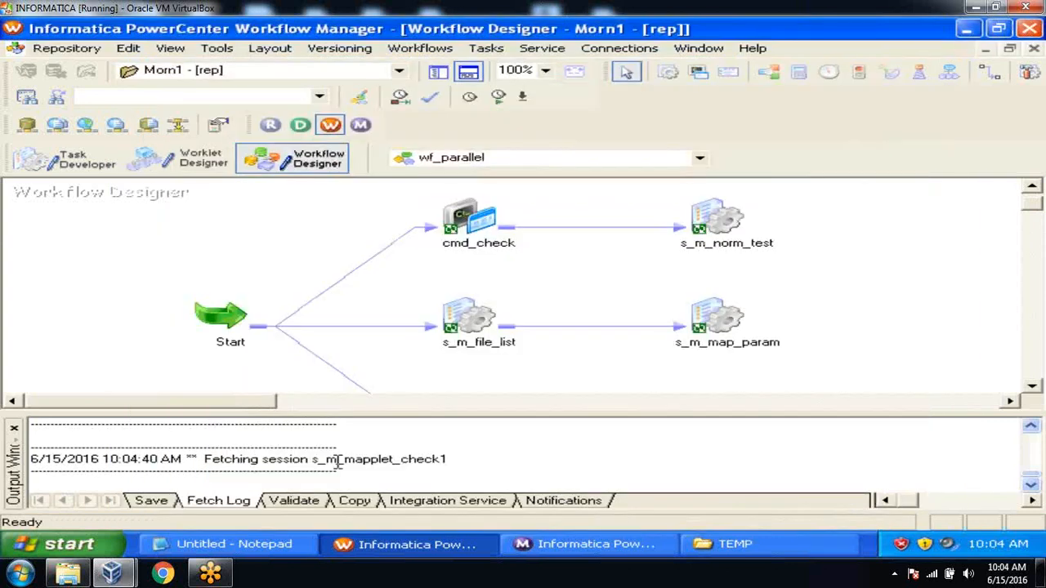
pyautogui.click(14, 428)
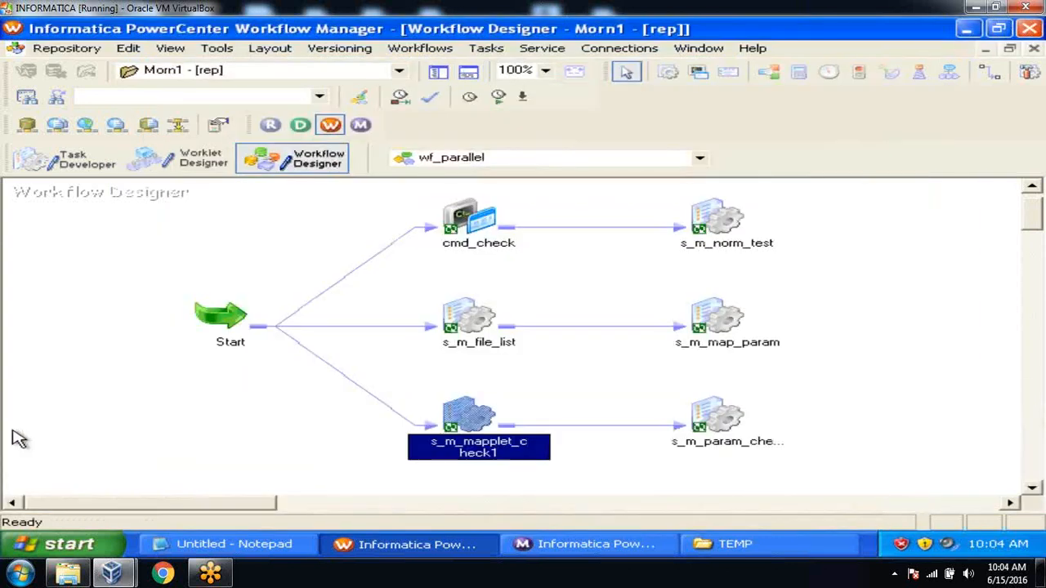
# Give the cmd_check to s_m_norm_test link a validated condition requiring cmd_check's Status be succeeded
pyautogui.doubleClick(651, 235)
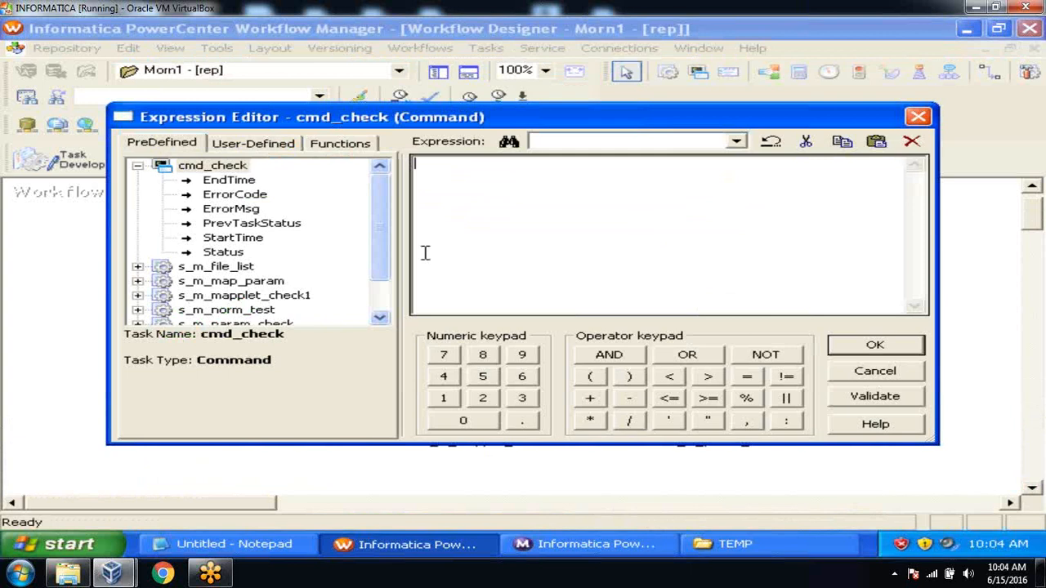
pyautogui.doubleClick(223, 253)
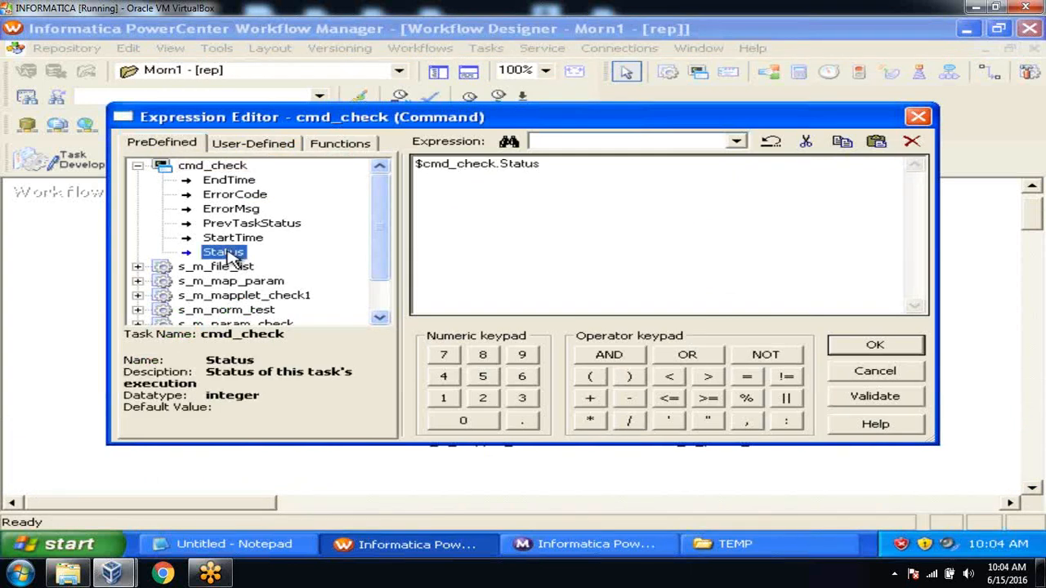
pyautogui.click(557, 163)
pyautogui.write('=succeeded')
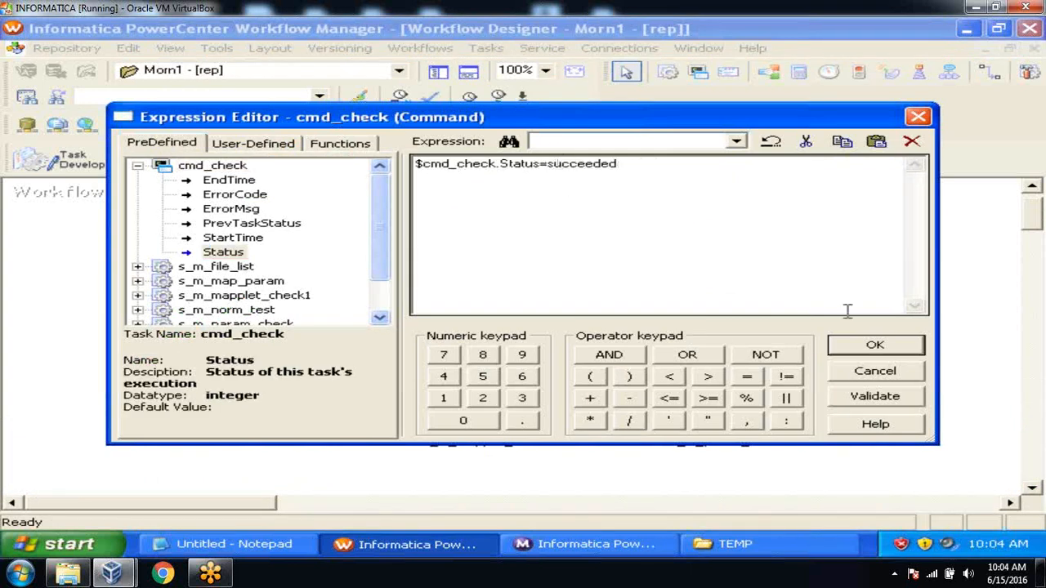
pyautogui.click(868, 399)
pyautogui.click(559, 308)
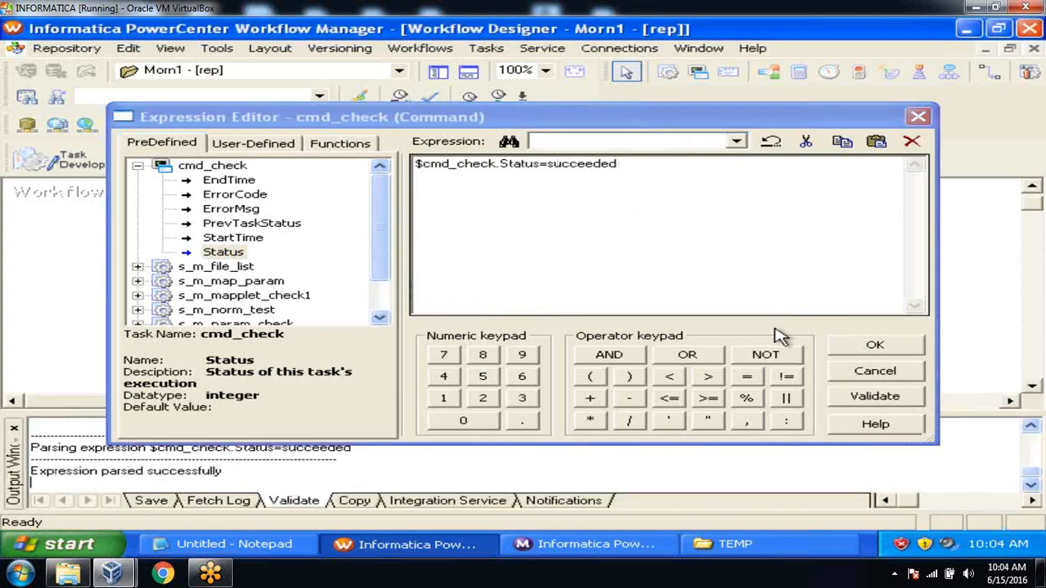
pyautogui.click(873, 347)
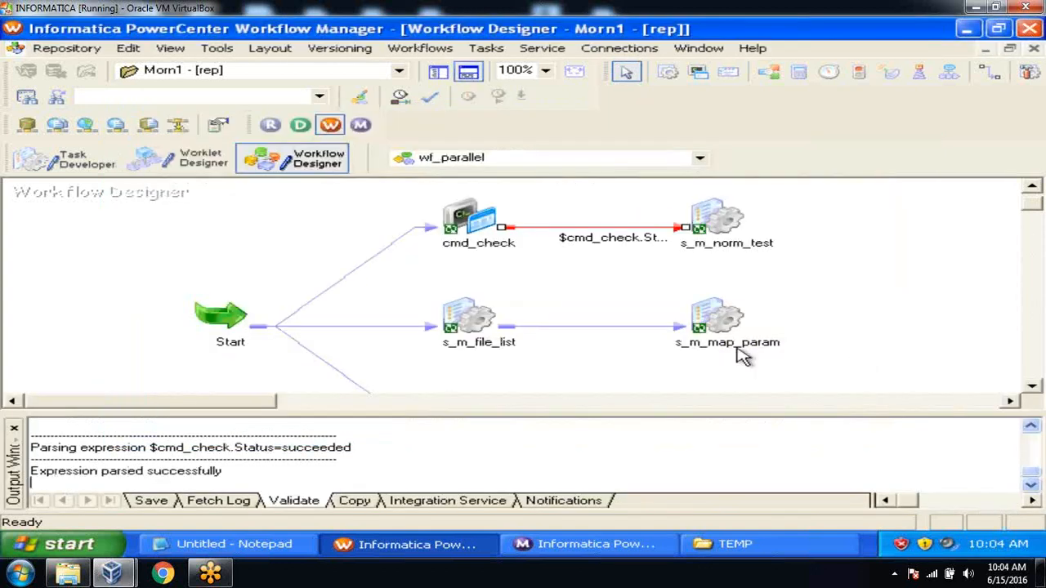
# Set the s_m_file_list to s_m_map_param link condition to $s_m_file_list.Status=succeeded
pyautogui.doubleClick(602, 327)
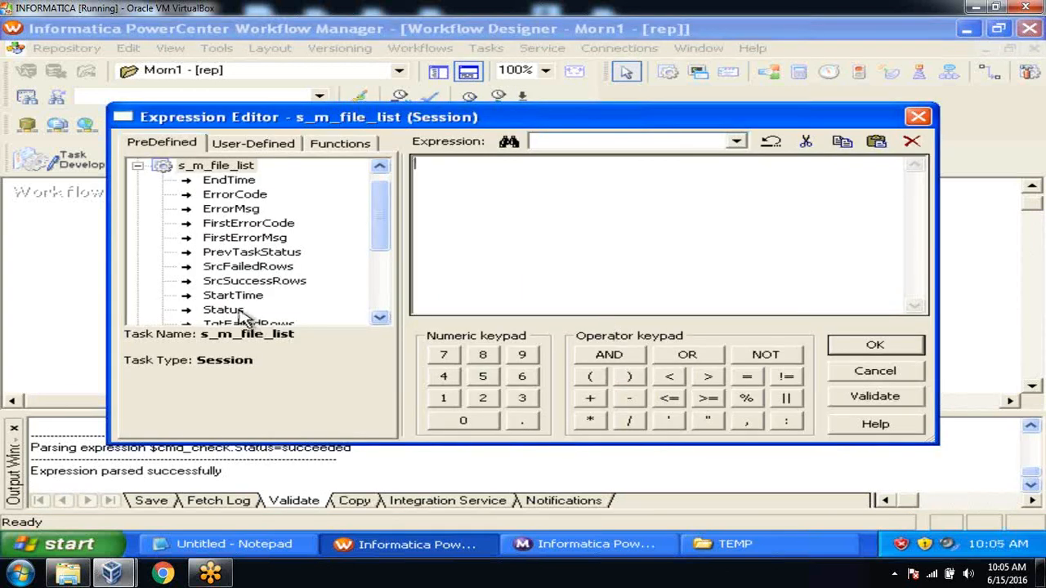
pyautogui.doubleClick(236, 312)
pyautogui.click(572, 162)
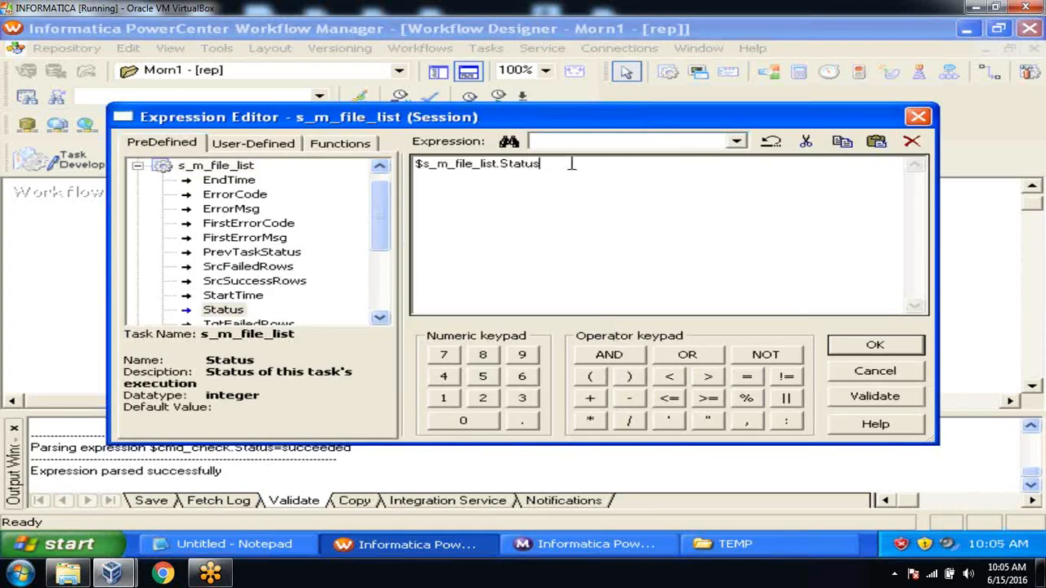
pyautogui.write('=succeeded')
pyautogui.click(855, 395)
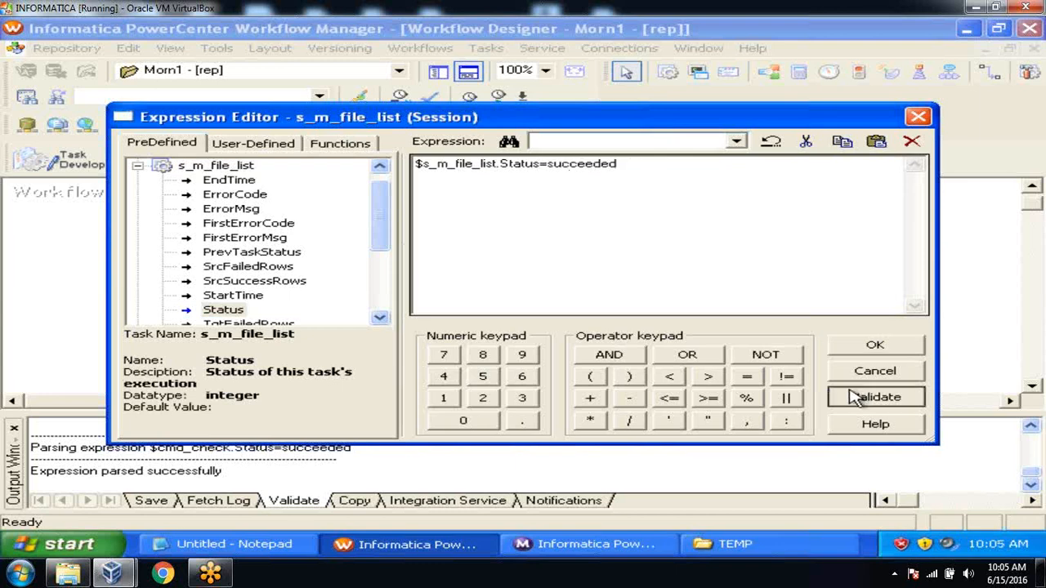
pyautogui.click(542, 306)
pyautogui.click(874, 348)
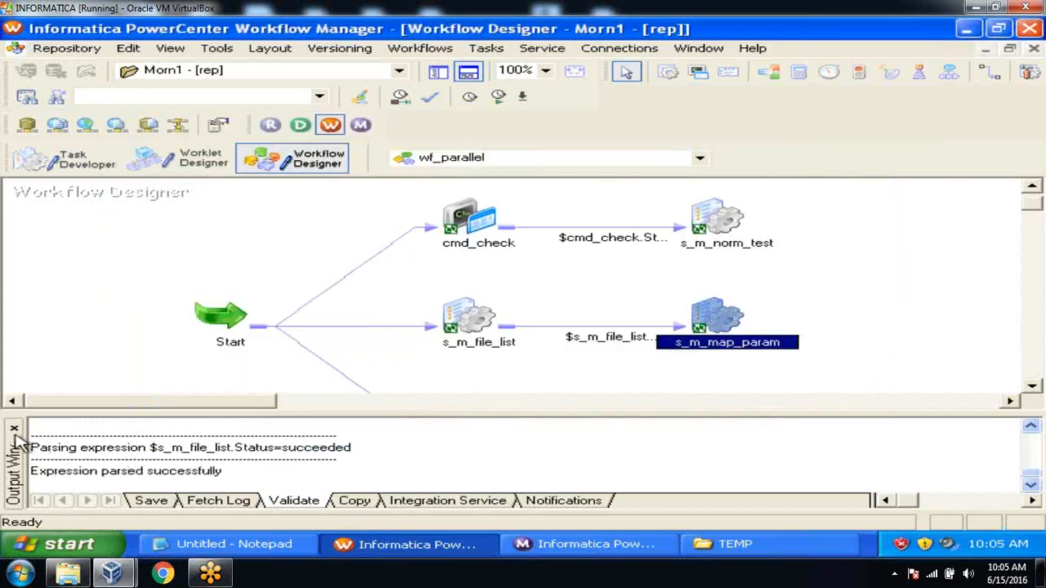
# Set the s_m_mapplet_check1 link condition to $s_m_mapplet_check1.Status=succeeded and validate it
pyautogui.click(14, 429)
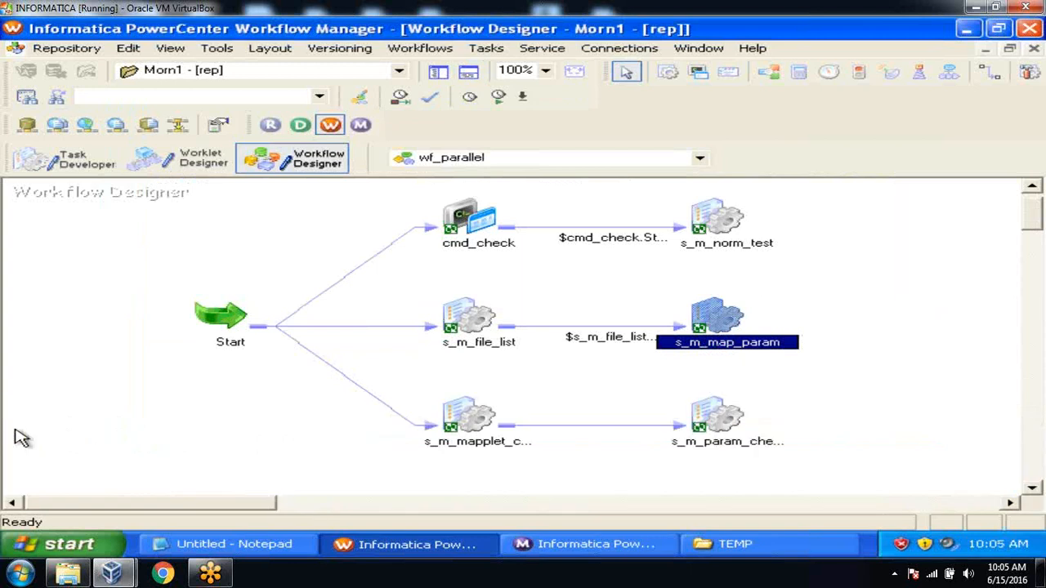
pyautogui.doubleClick(593, 433)
pyautogui.doubleClick(225, 310)
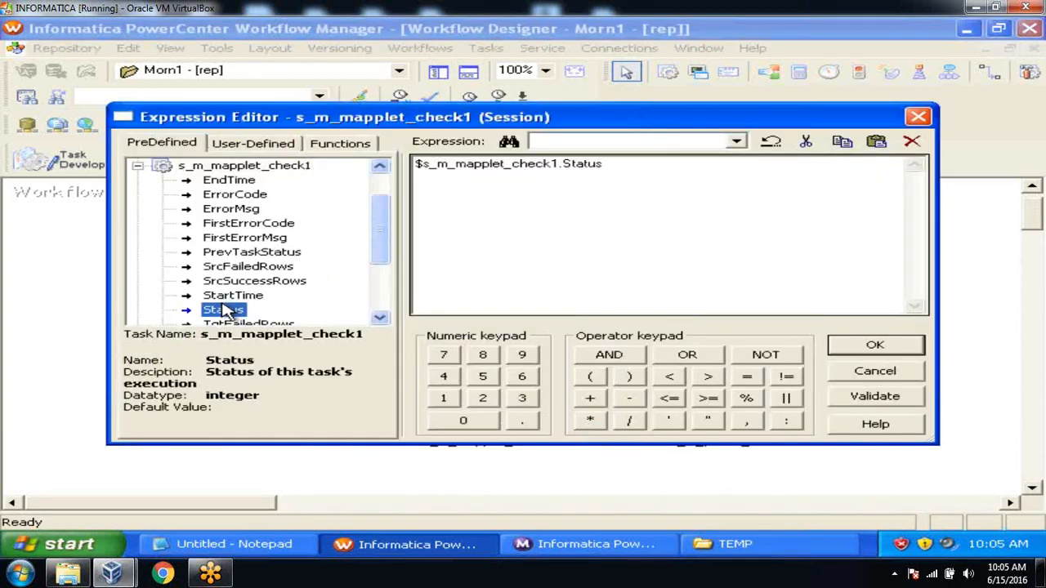
pyautogui.click(645, 160)
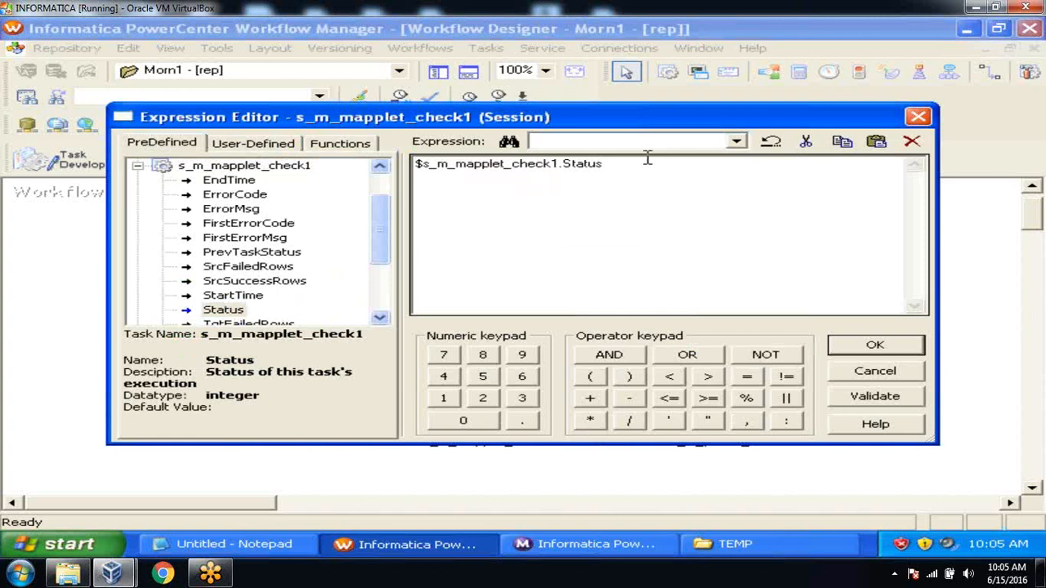
pyautogui.write('=succeeded')
pyautogui.click(870, 397)
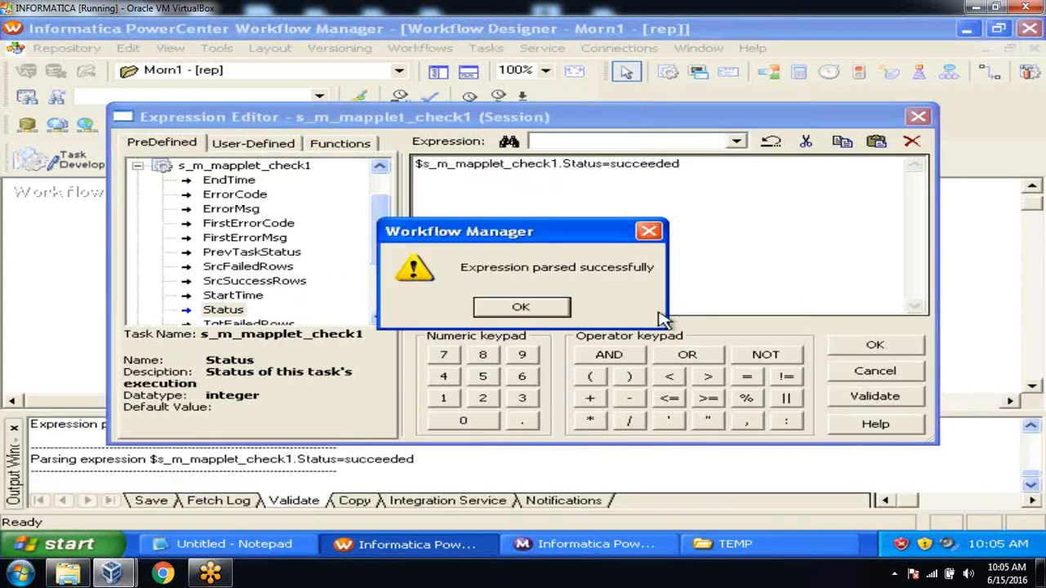
pyautogui.click(533, 304)
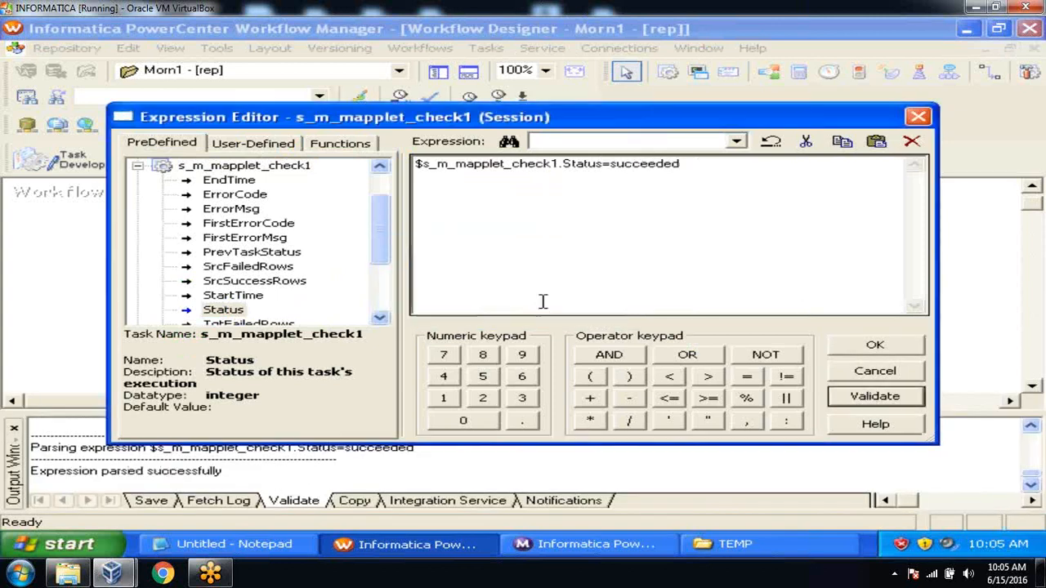
pyautogui.click(851, 344)
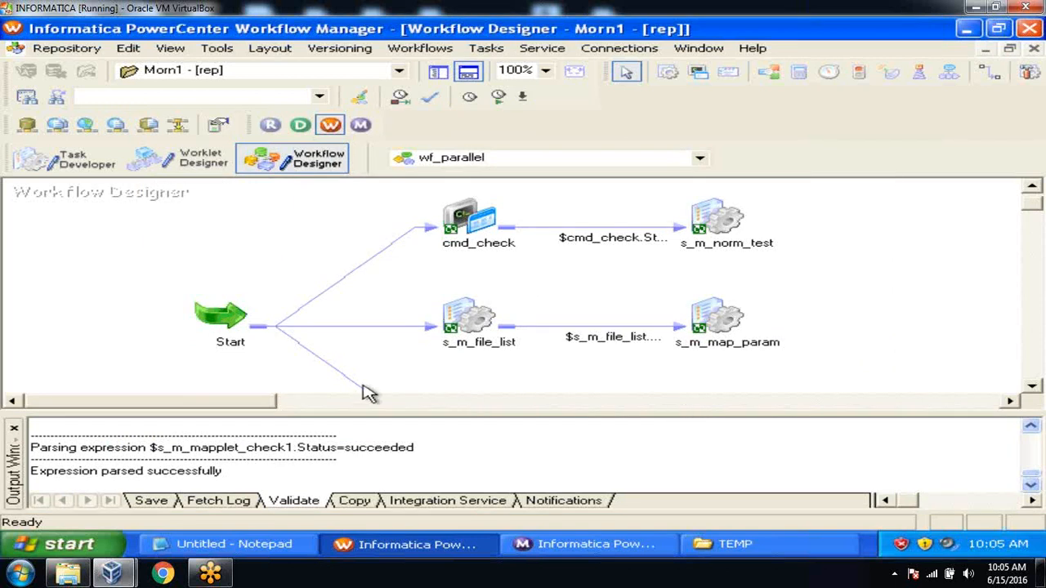
pyautogui.click(14, 427)
# Save wf_parallel, start the workflow run and switch to the Workflow Monitor
pyautogui.hotkey('ctrl', 's')
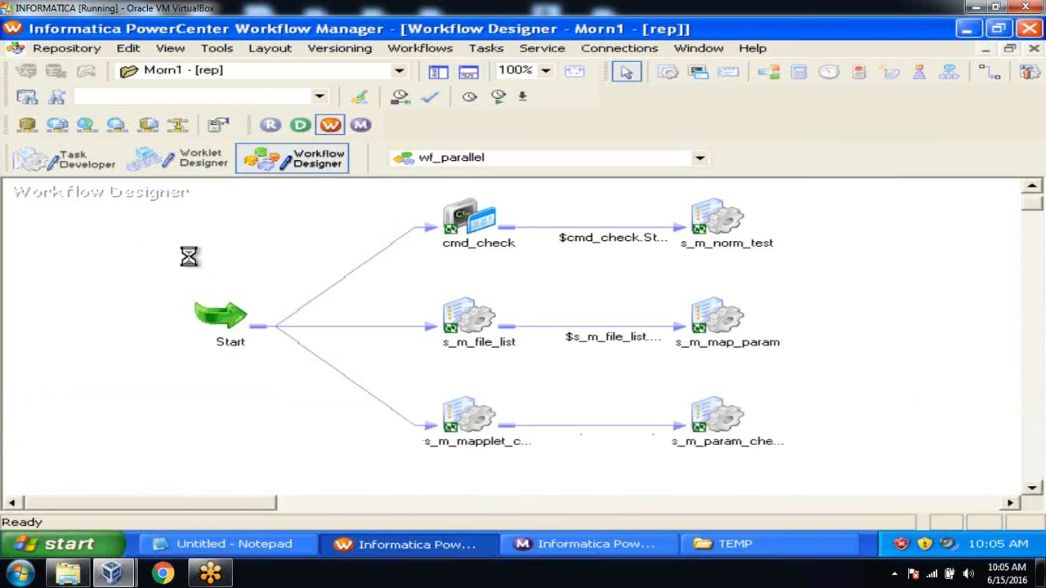
pyautogui.click(468, 73)
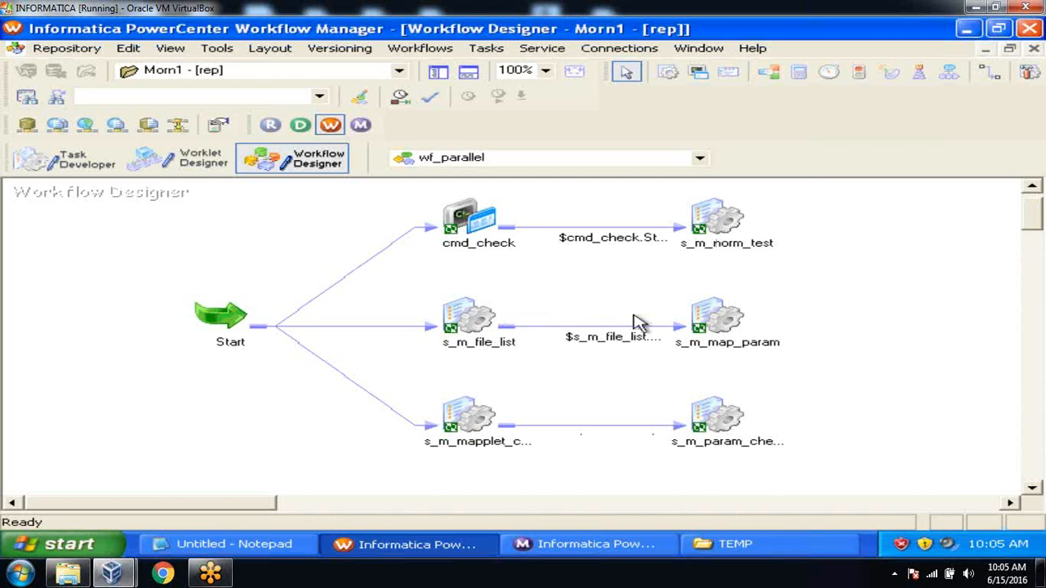
pyautogui.rightClick(333, 214)
pyautogui.click(406, 365)
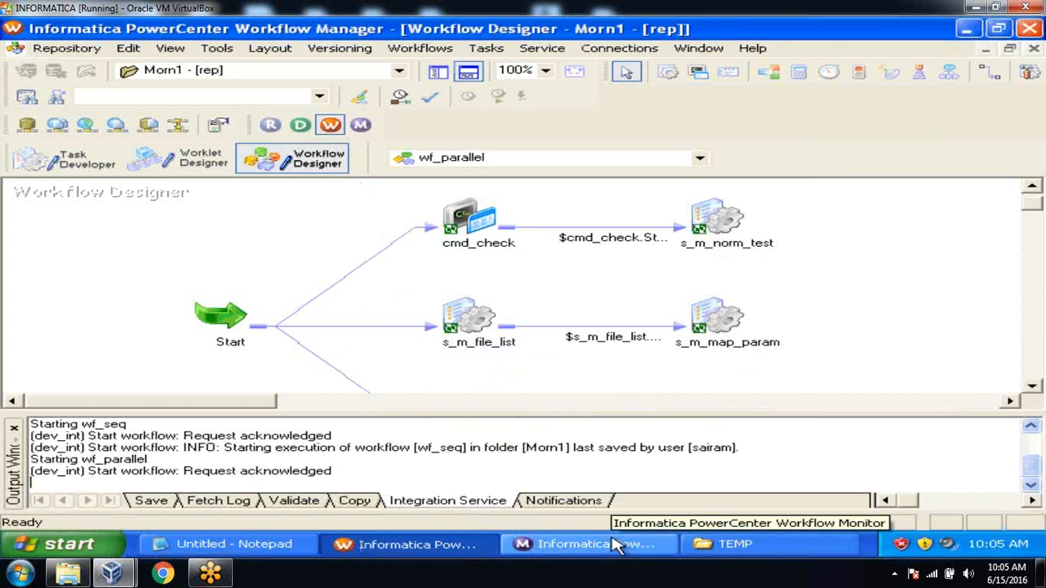
pyautogui.click(611, 544)
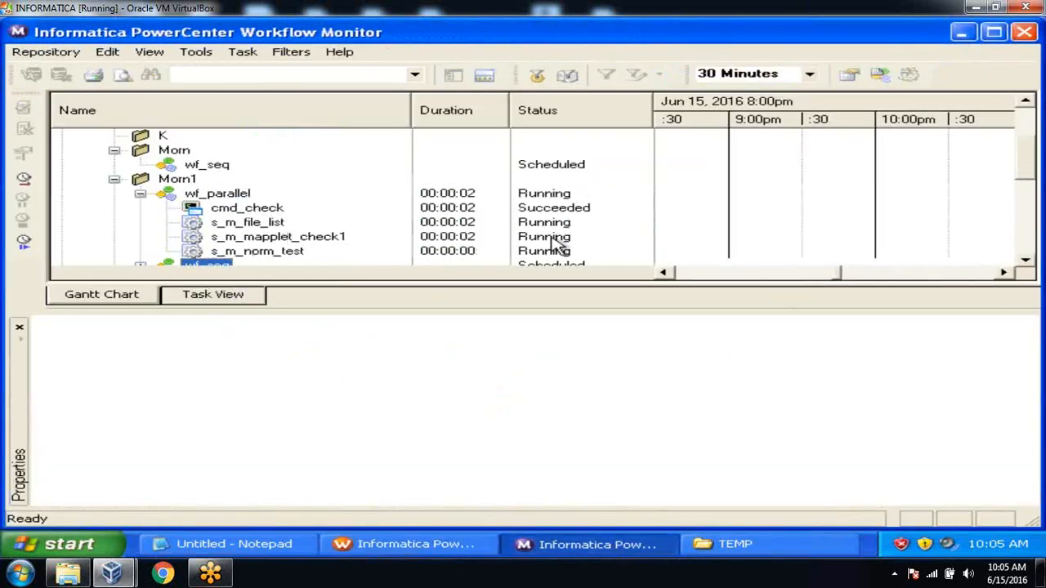
# Watch wf_parallel in the Workflow Monitor until all six tasks succeed in 00:00:07
pyautogui.click(1026, 259)
pyautogui.click(1026, 259)
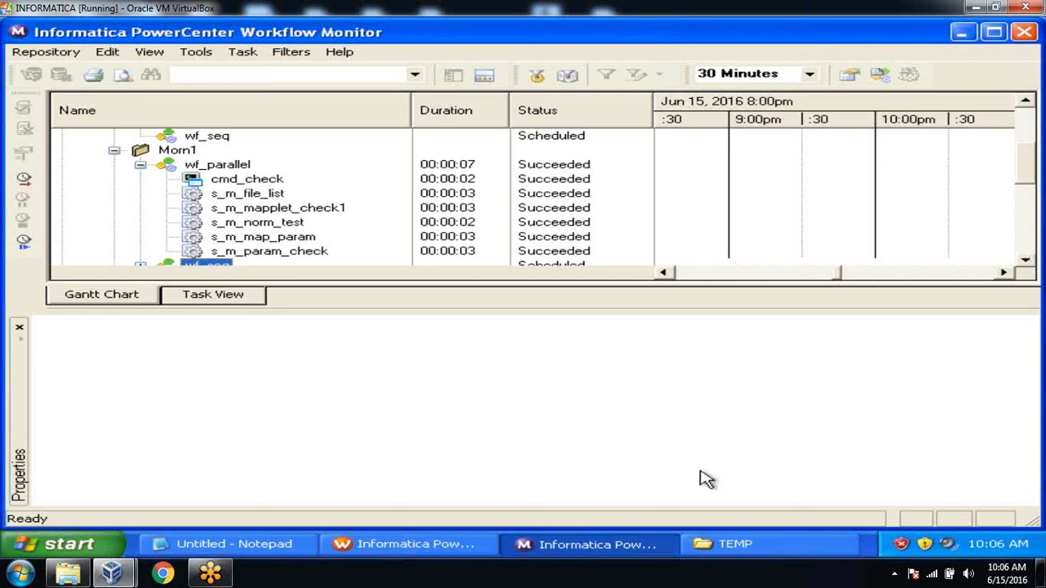
# Return to the Workflow Manager and show the Repository Navigator beside the wf_parallel diagram
pyautogui.click(473, 546)
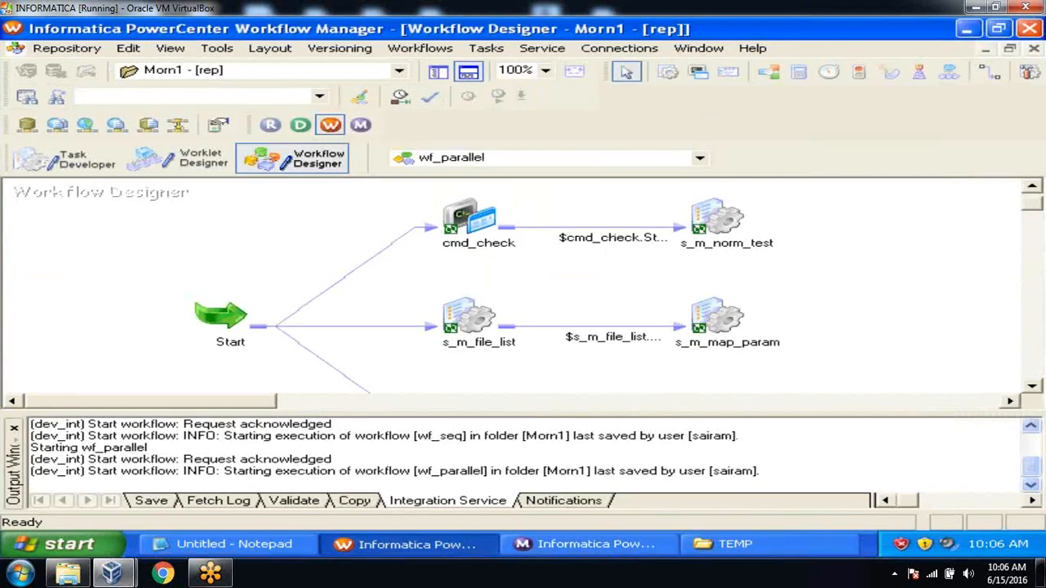
pyautogui.click(470, 77)
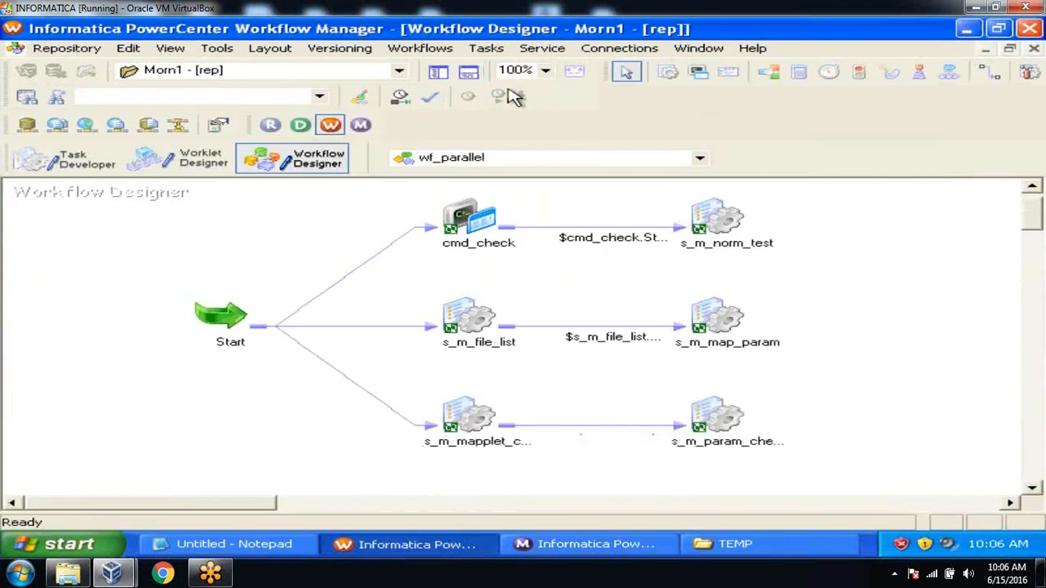
pyautogui.click(716, 219)
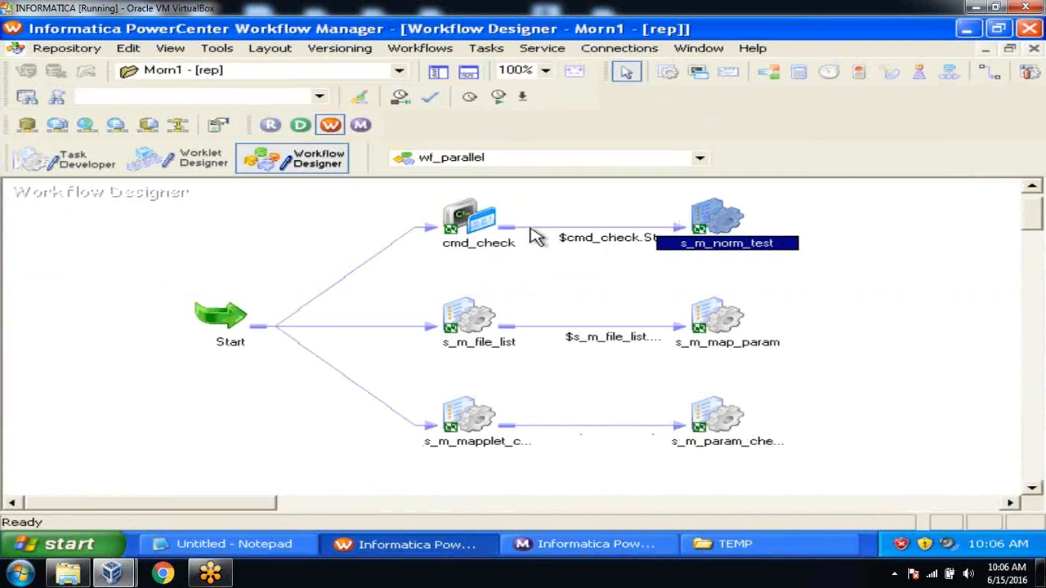
pyautogui.click(477, 225)
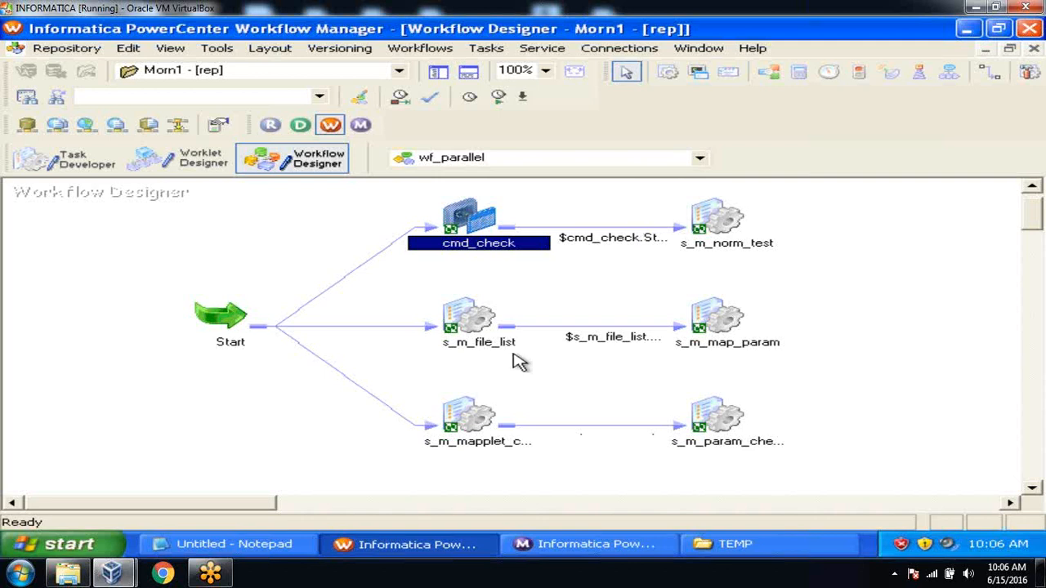
pyautogui.moveTo(405, 289); pyautogui.dragTo(809, 462)
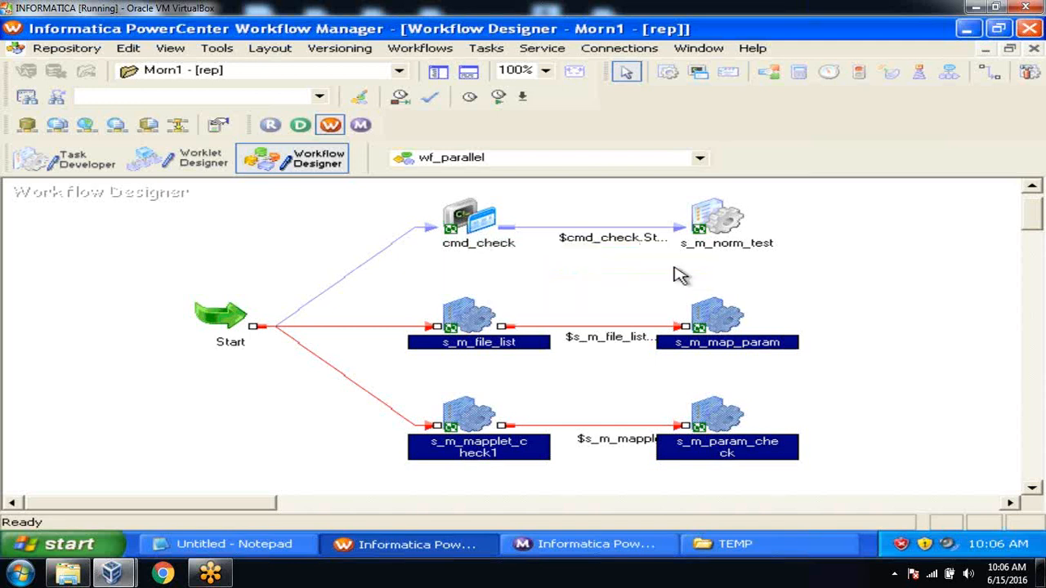
pyautogui.click(860, 270)
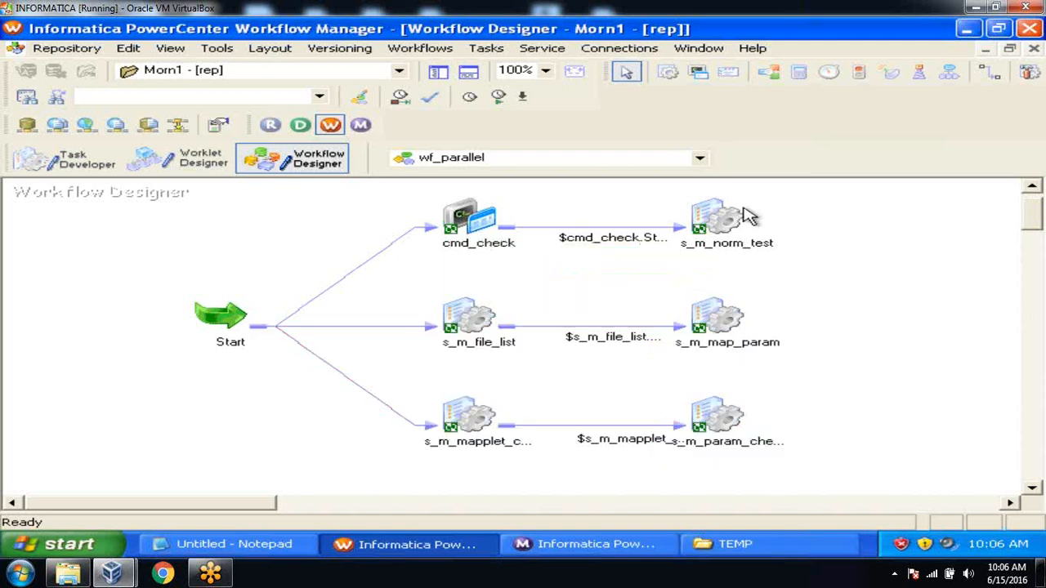
pyautogui.click(437, 76)
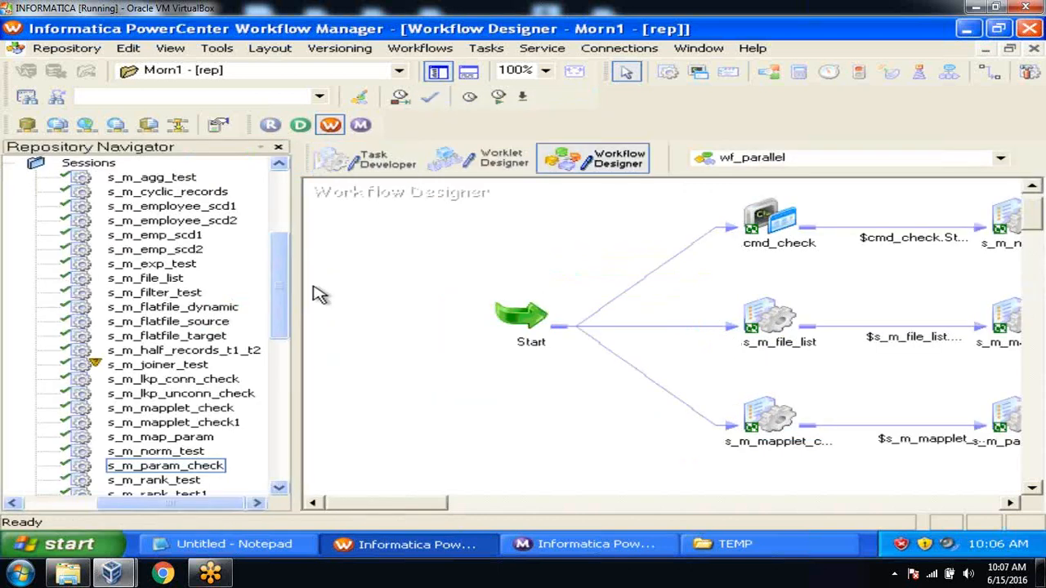
# Check out the wf_seq workflow with a short comment, applying it to all objects
pyautogui.moveTo(299, 286); pyautogui.dragTo(365, 286)
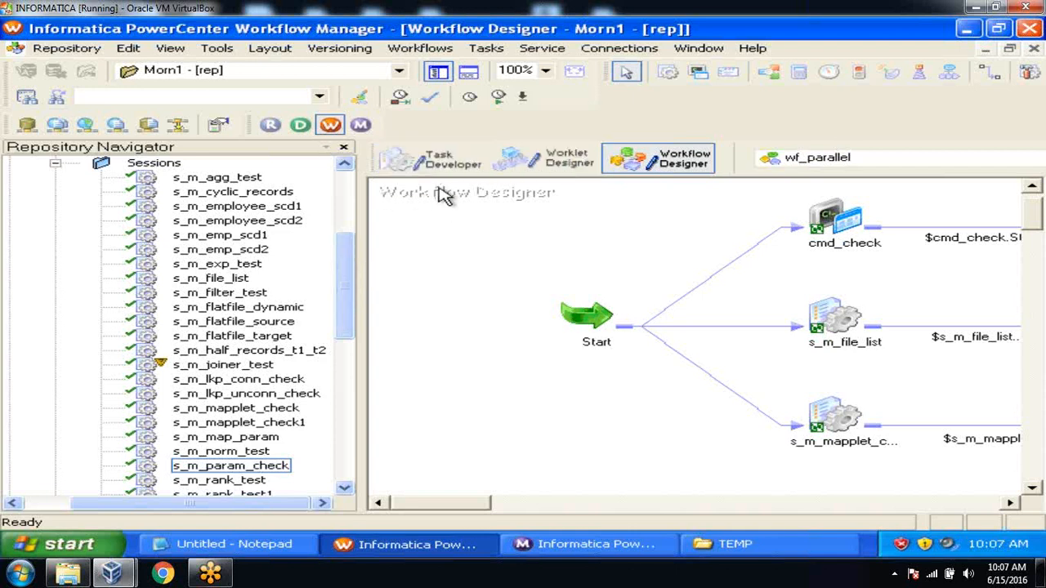
pyautogui.moveTo(346, 257); pyautogui.dragTo(345, 240)
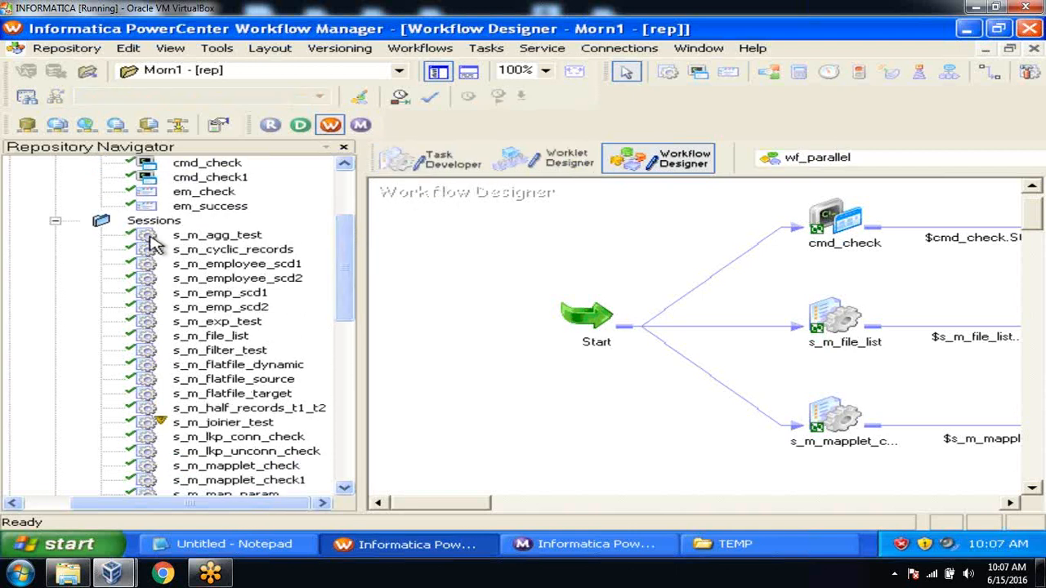
pyautogui.click(55, 220)
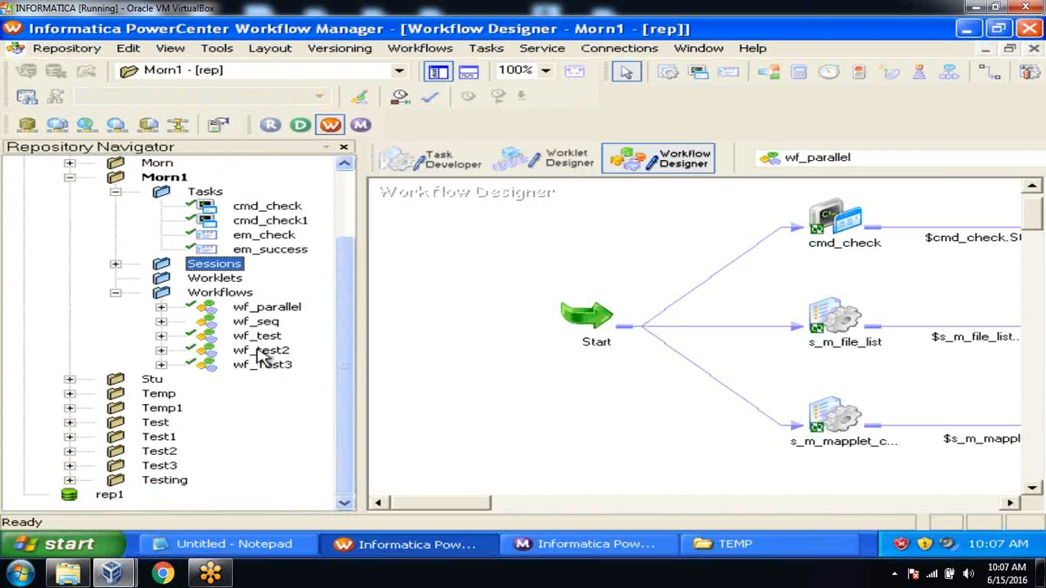
pyautogui.rightClick(256, 323)
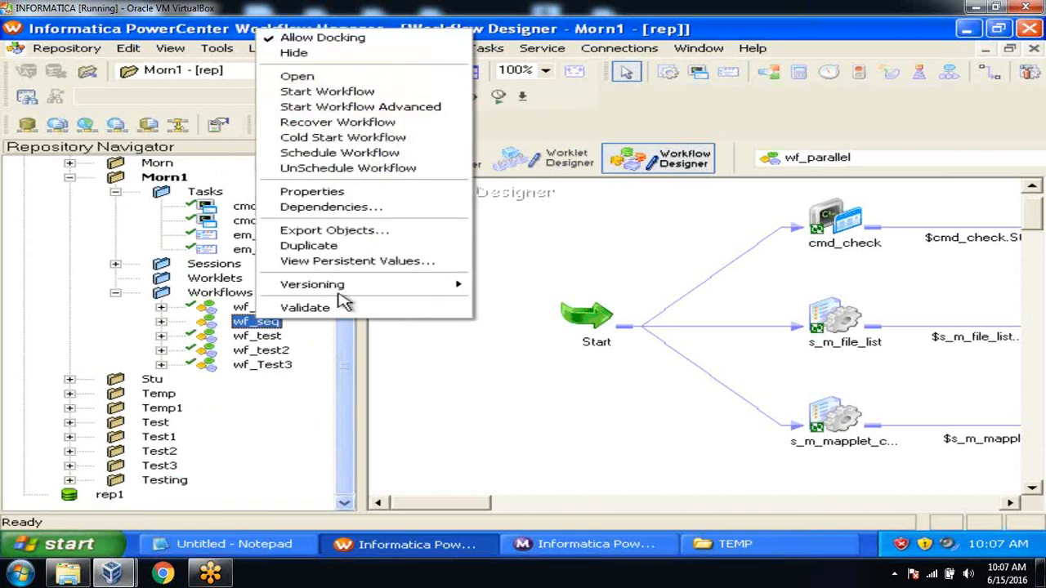
pyautogui.moveTo(344, 292)
pyautogui.click(517, 300)
pyautogui.write('--')
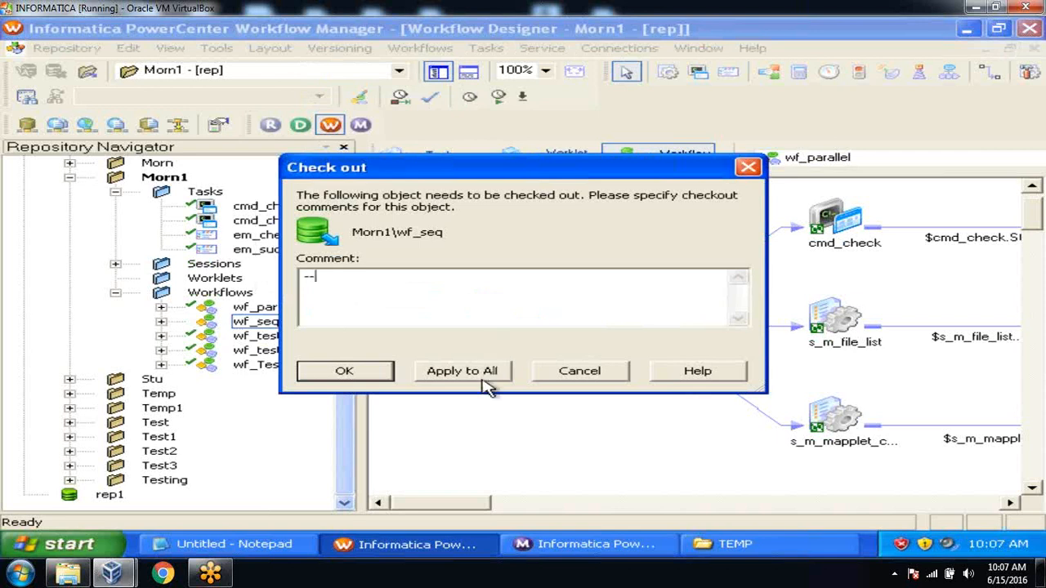
pyautogui.click(484, 379)
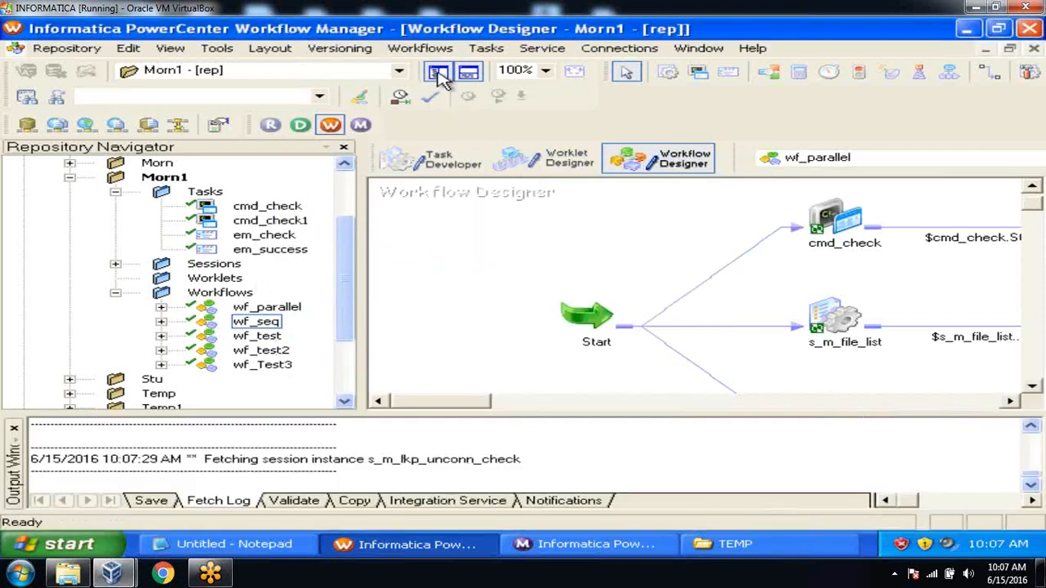
# Open wf_seq in the workspace with the navigator and output panels hidden
pyautogui.click(260, 323)
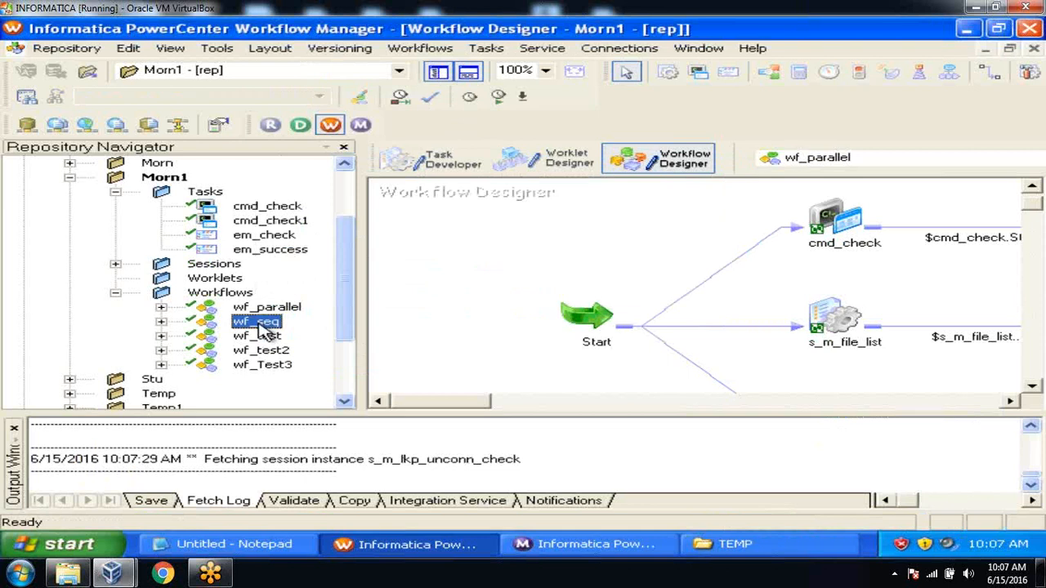
pyautogui.moveTo(259, 324); pyautogui.dragTo(511, 241)
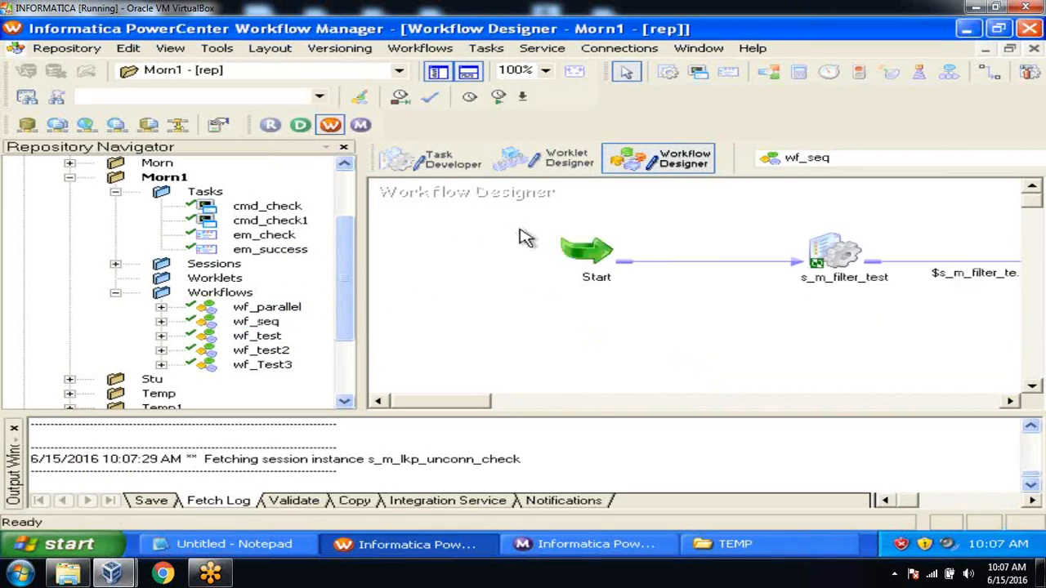
pyautogui.click(436, 72)
pyautogui.click(466, 74)
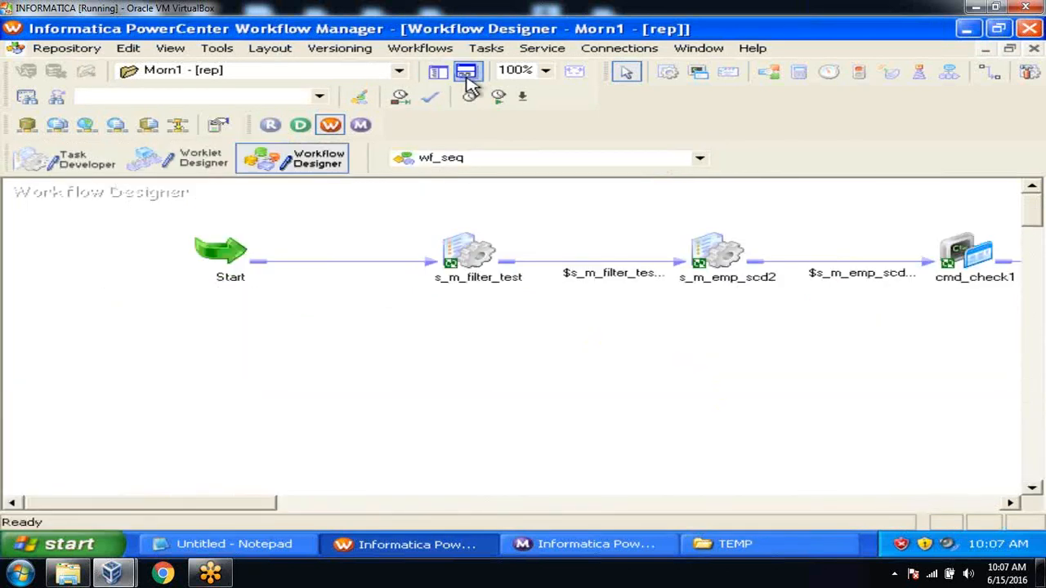
# Create an Event Wait task named evt_check and place it below Start
pyautogui.click(487, 48)
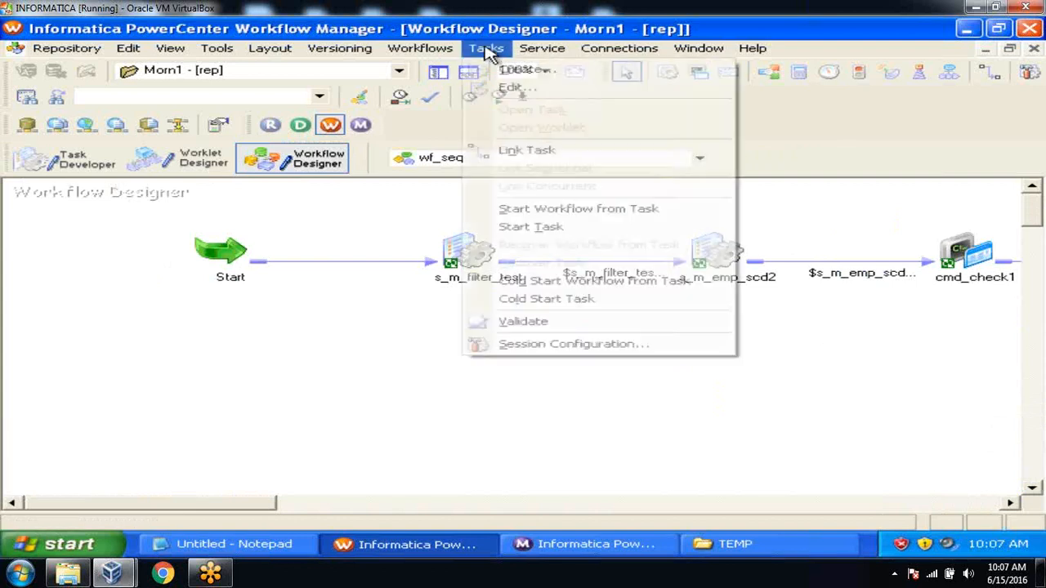
pyautogui.click(495, 70)
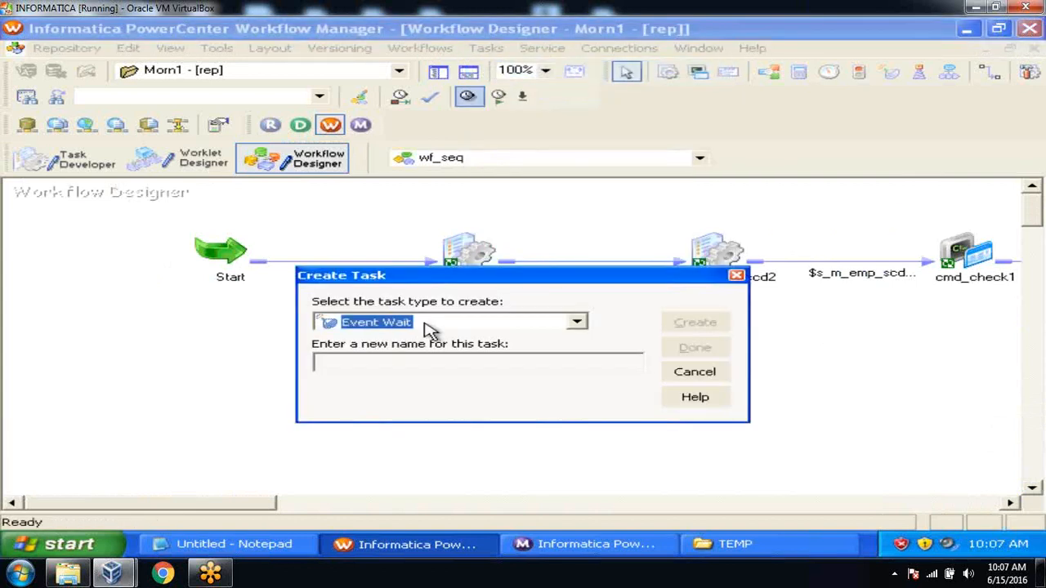
pyautogui.click(406, 368)
pyautogui.write('ev')
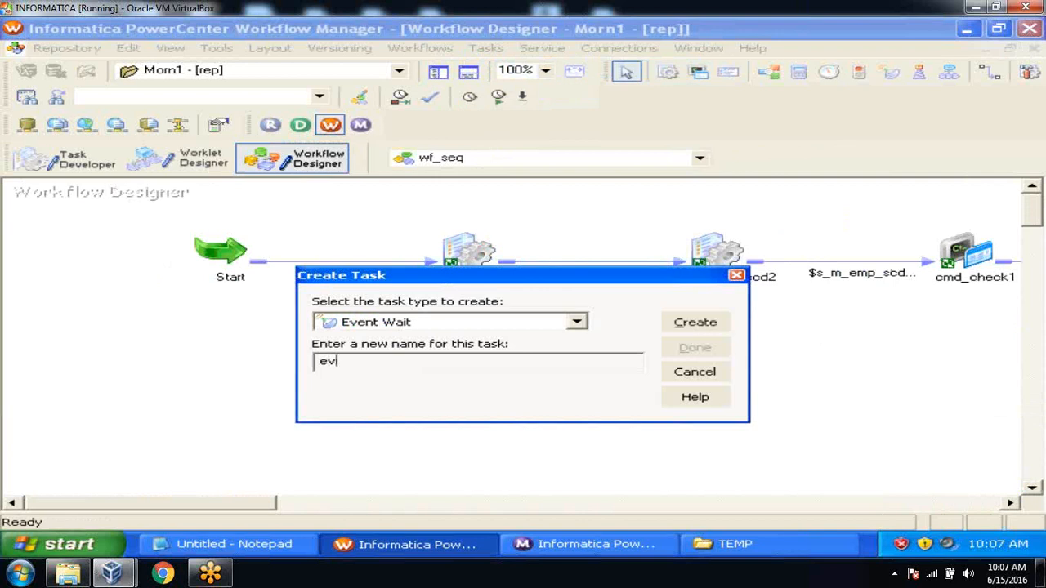
pyautogui.write('t_check')
pyautogui.click(676, 323)
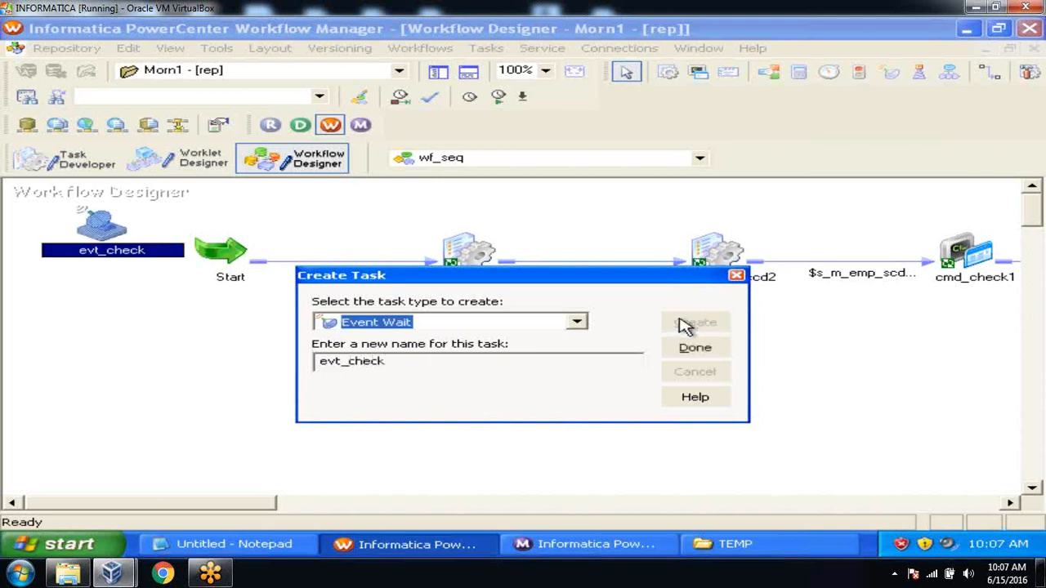
pyautogui.click(695, 348)
pyautogui.moveTo(103, 225); pyautogui.dragTo(333, 314)
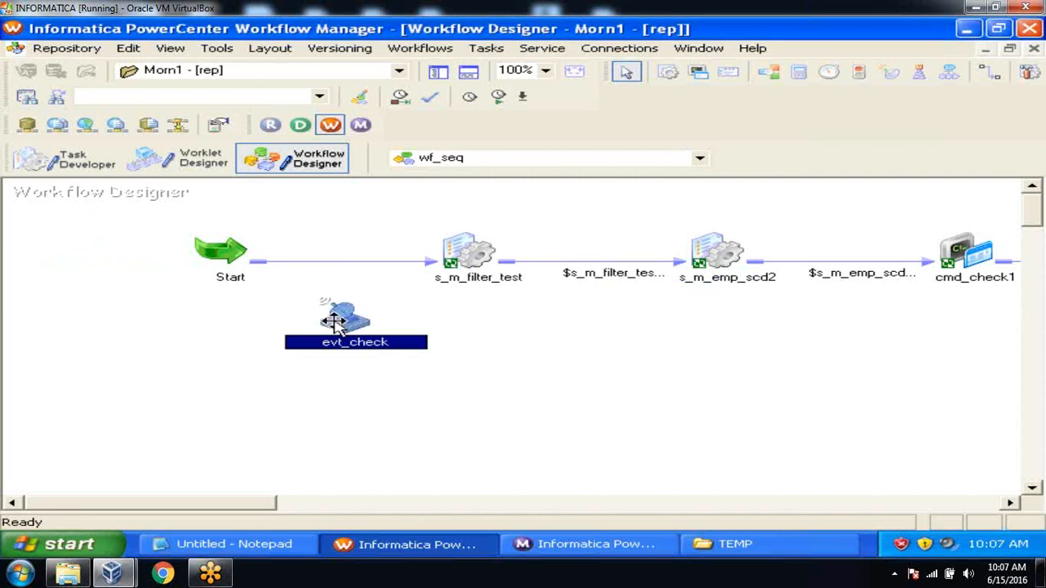
pyautogui.click(481, 351)
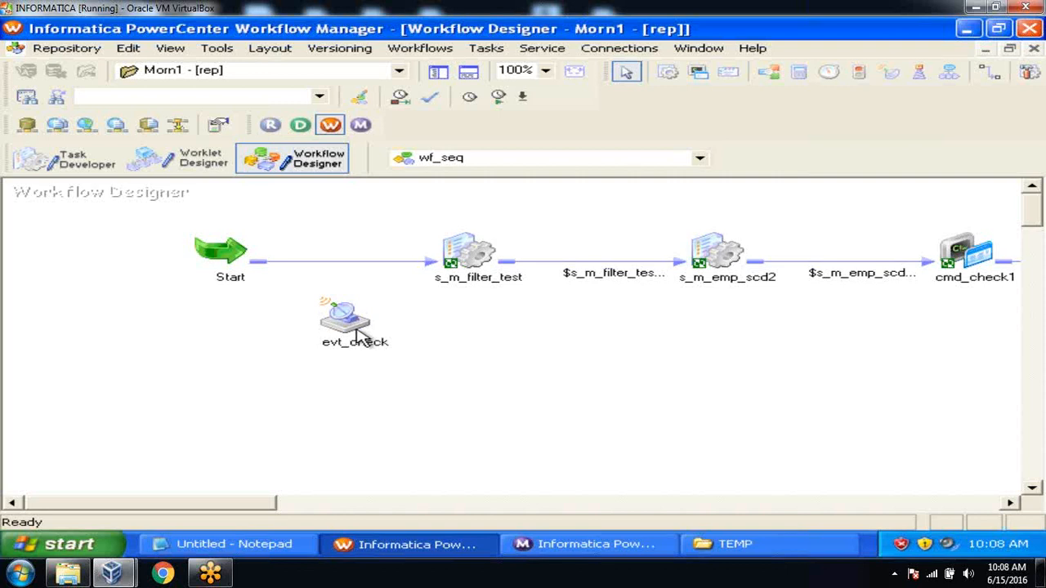
pyautogui.click(471, 261)
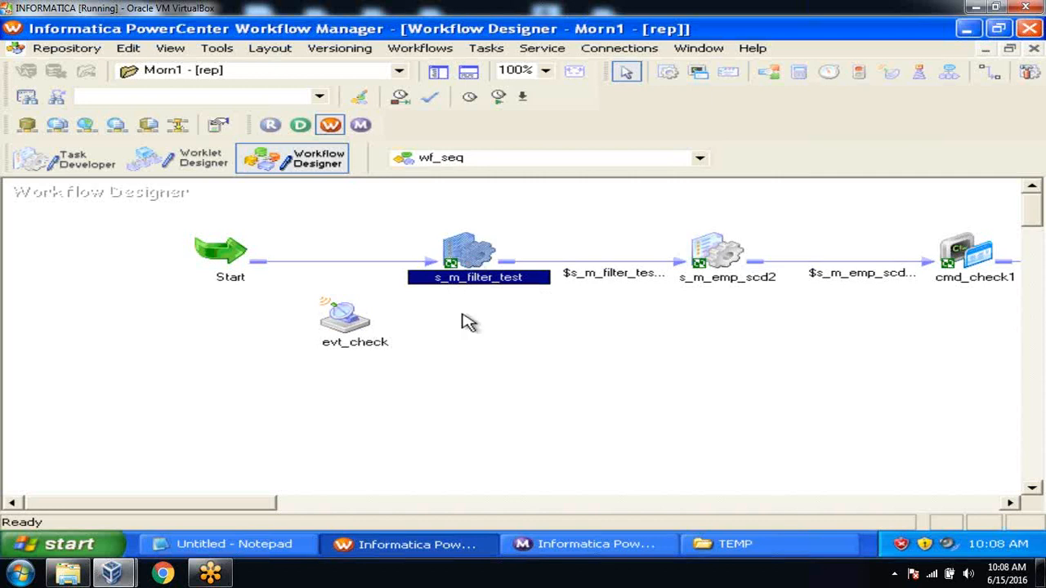
pyautogui.click(461, 359)
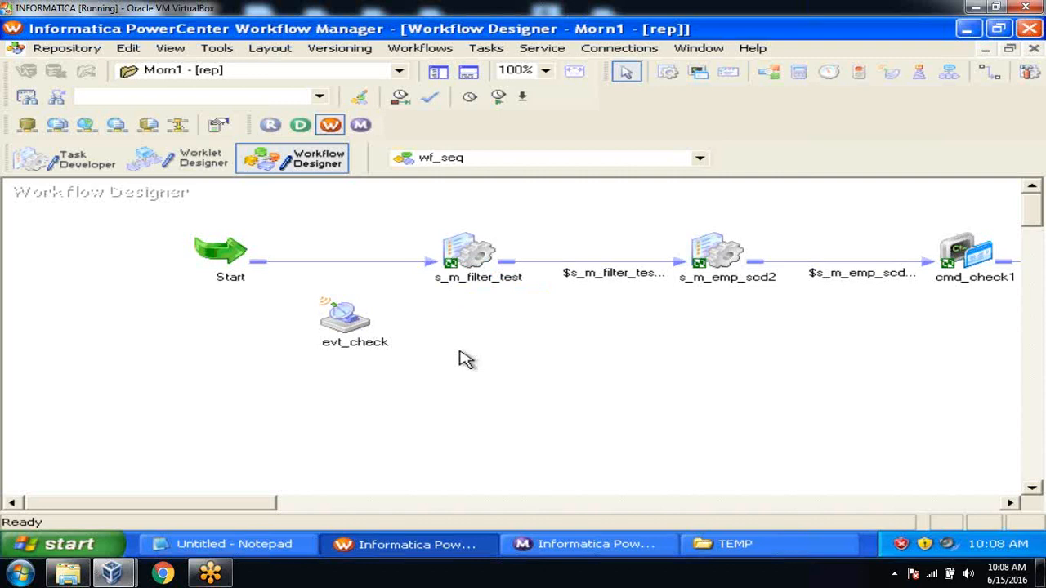
pyautogui.click(349, 331)
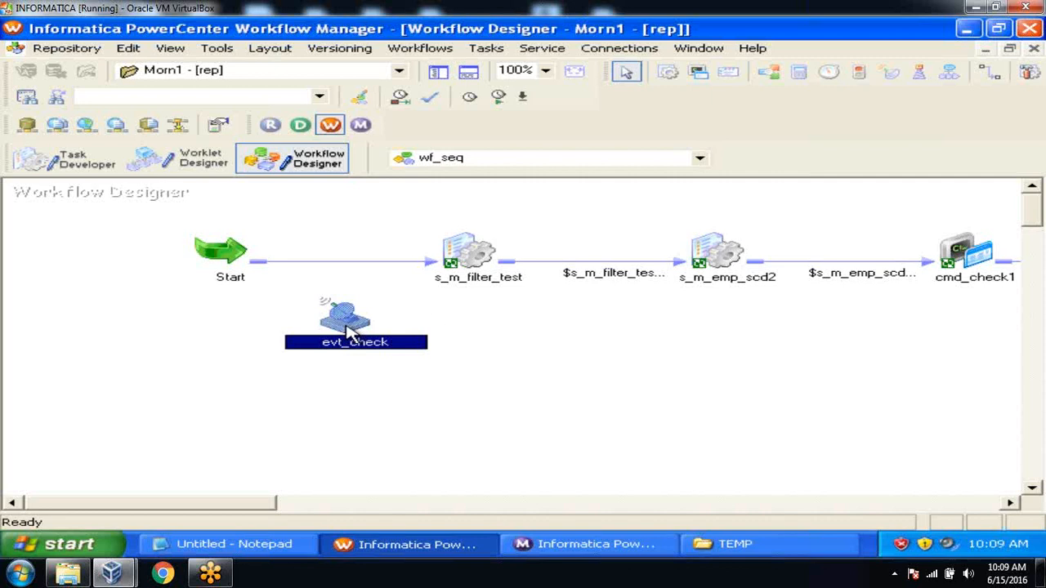
pyautogui.click(427, 317)
# Replace the Start→s_m_filter_test link with a link from Start to evt_check
pyautogui.click(384, 264)
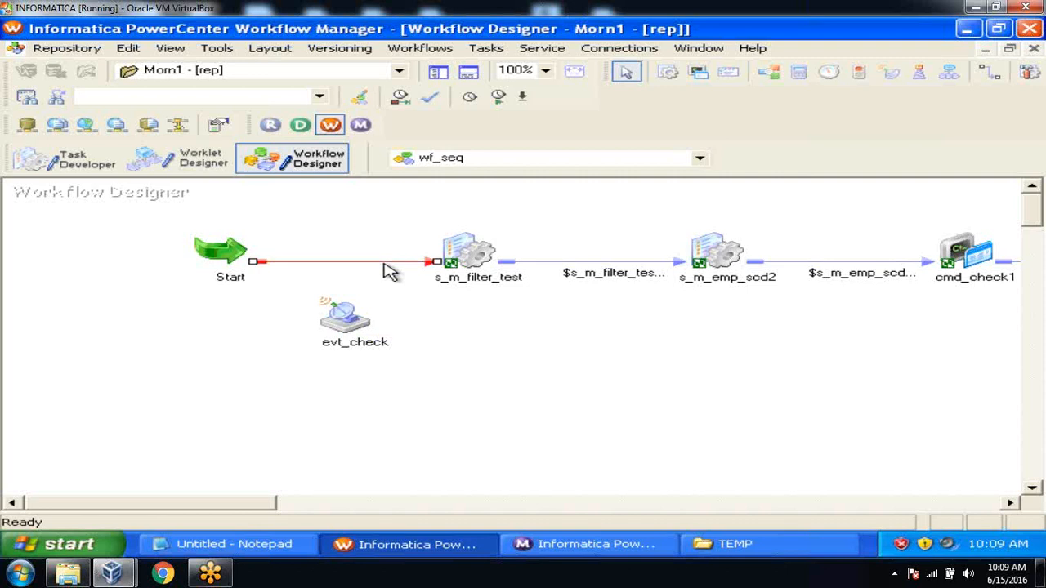
pyautogui.press('Delete')
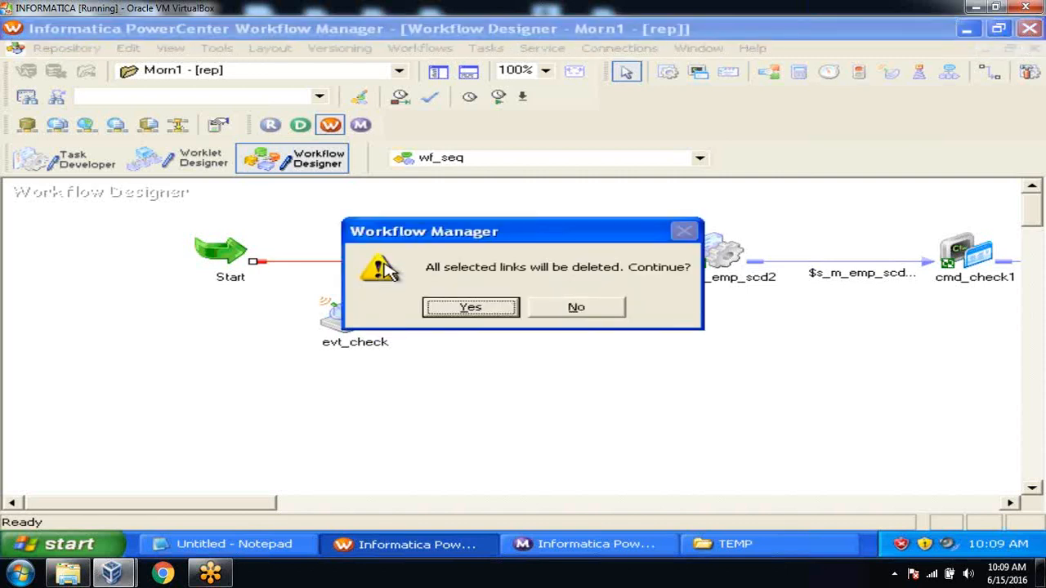
pyautogui.click(451, 308)
pyautogui.click(498, 49)
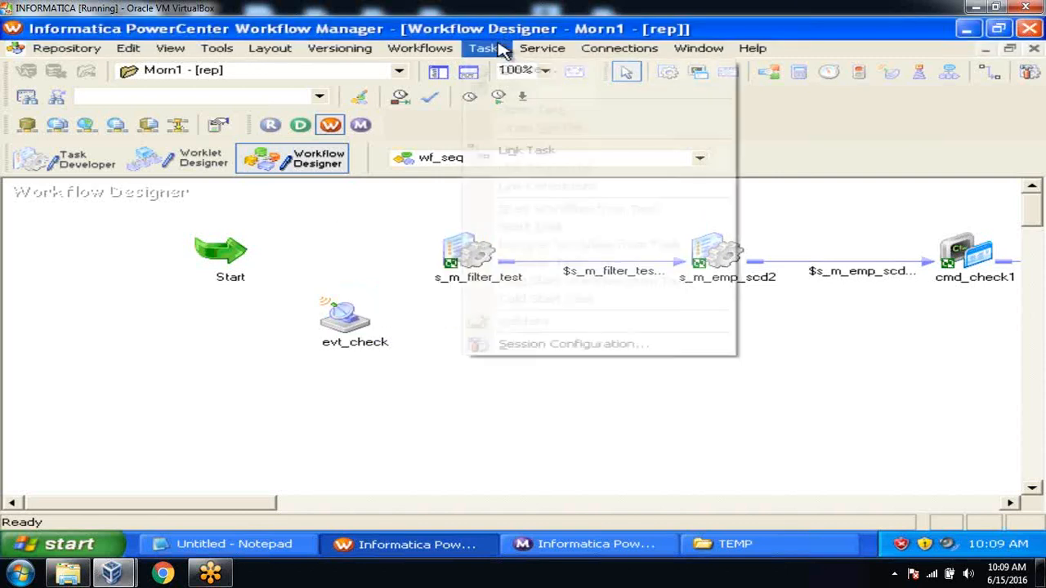
pyautogui.click(521, 150)
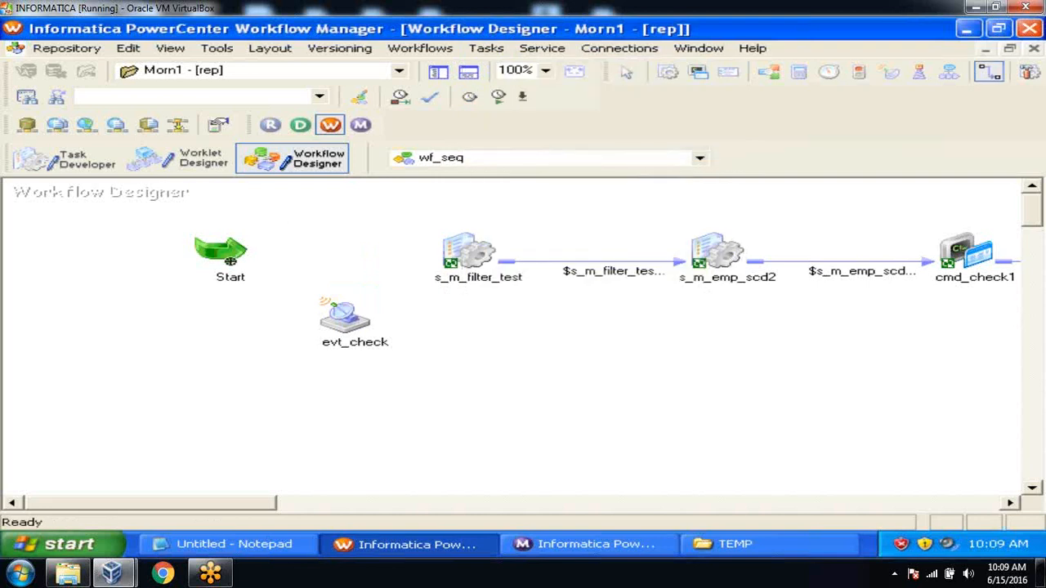
pyautogui.moveTo(231, 260); pyautogui.dragTo(330, 320)
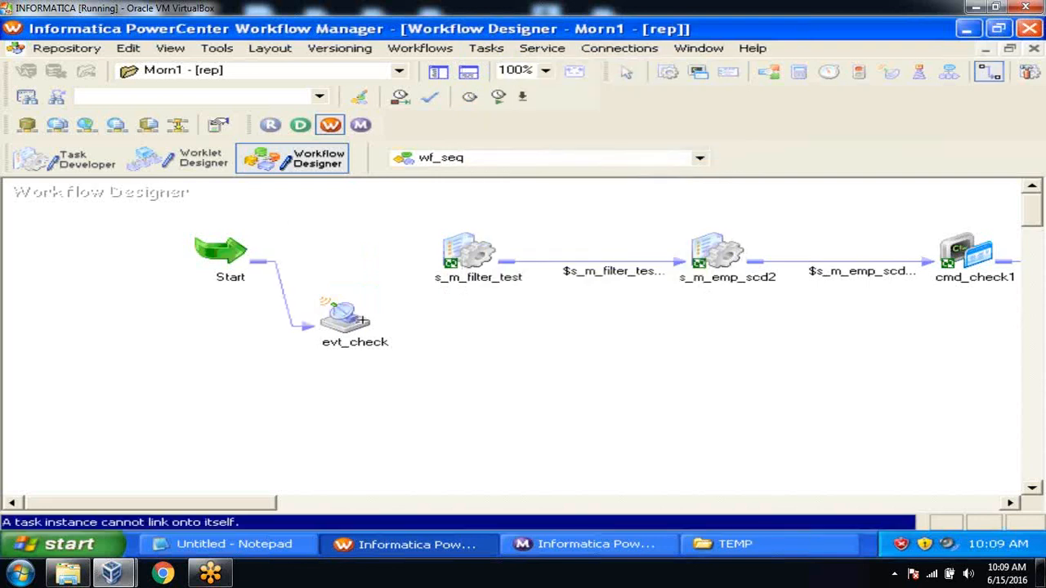
# Set evt_check's Events to a predefined wait on file c:\flatfiles\dummy2.txt and apply
pyautogui.doubleClick(358, 317)
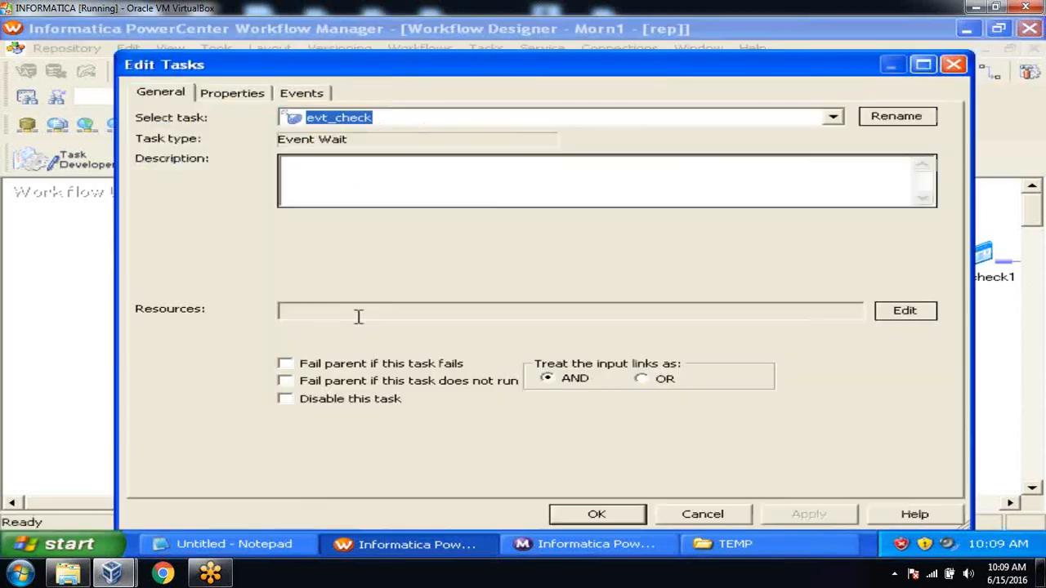
pyautogui.click(303, 95)
pyautogui.click(288, 238)
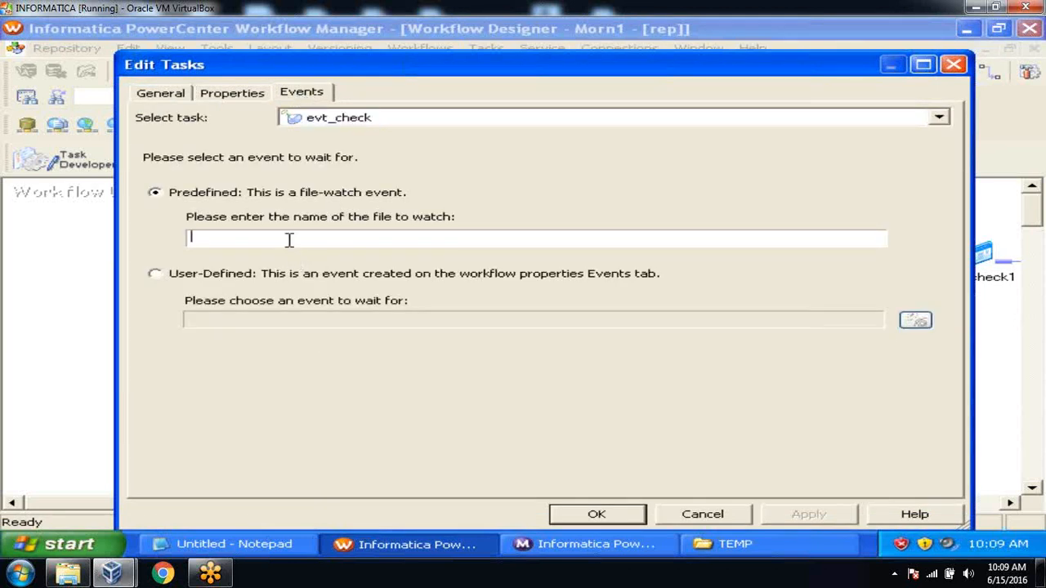
pyautogui.write('c:\\flatfiles\\dummy2.txt')
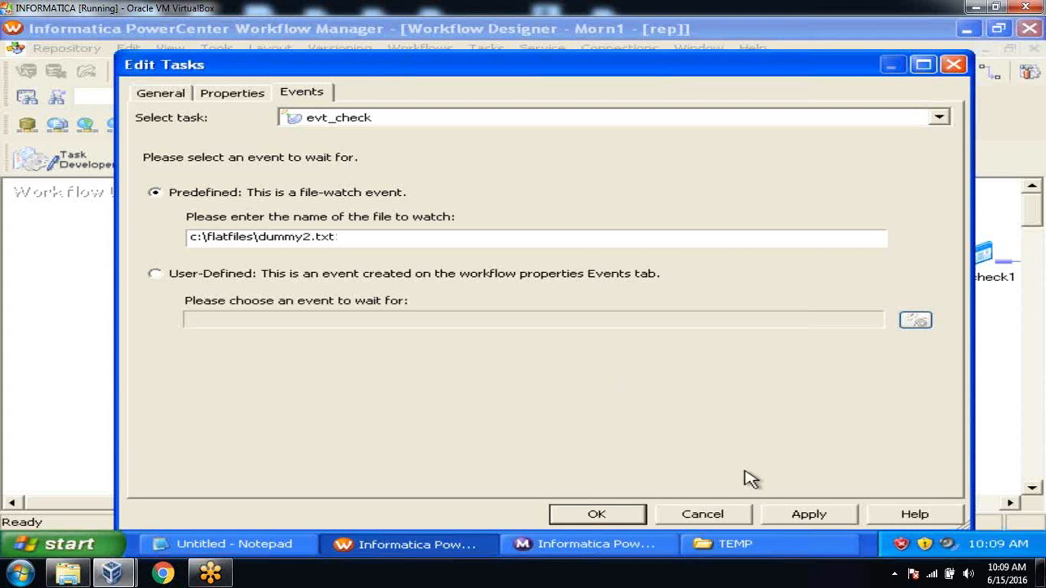
pyautogui.click(805, 513)
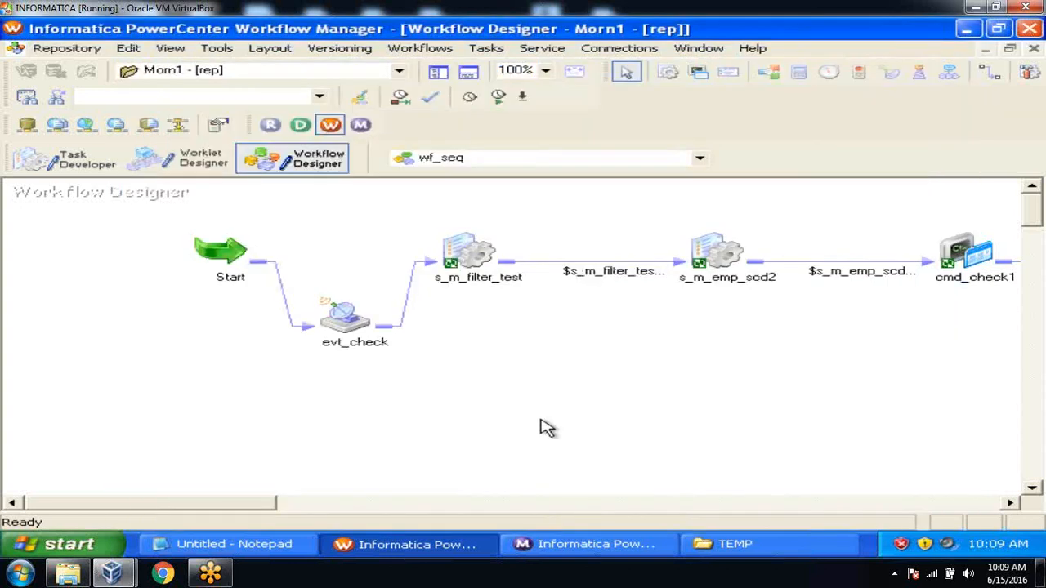
# Save wf_seq, move Start further left, and start the workflow
pyautogui.hotkey('ctrl', 's')
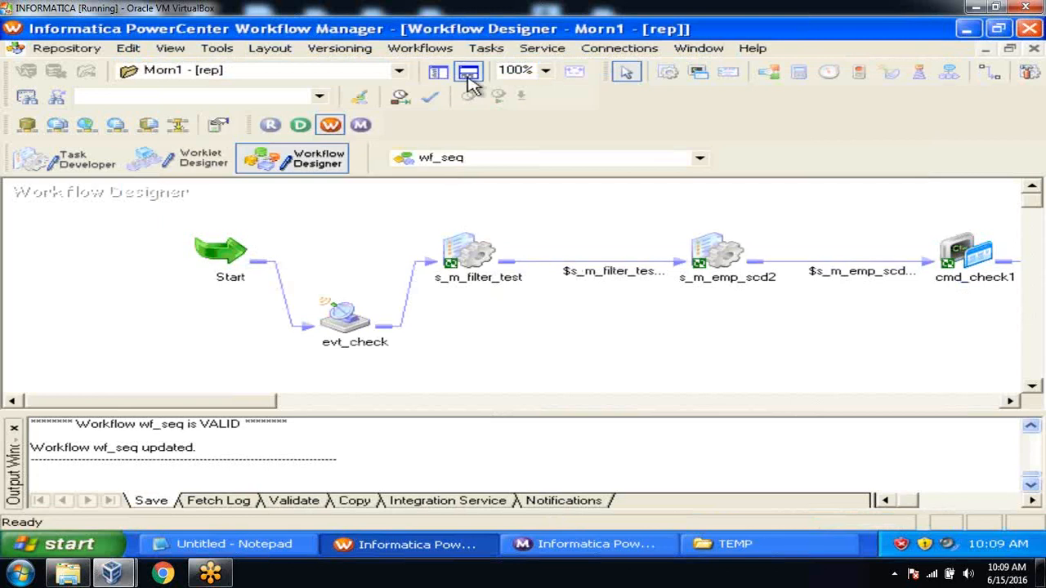
pyautogui.click(469, 74)
pyautogui.moveTo(216, 255); pyautogui.dragTo(127, 263)
pyautogui.click(265, 253)
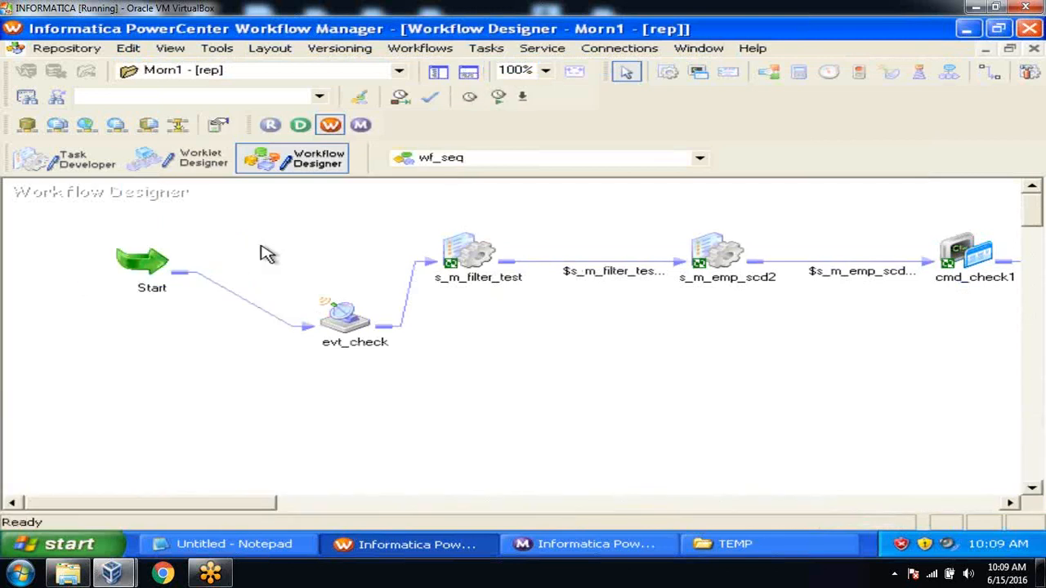
pyautogui.rightClick(261, 247)
pyautogui.click(340, 363)
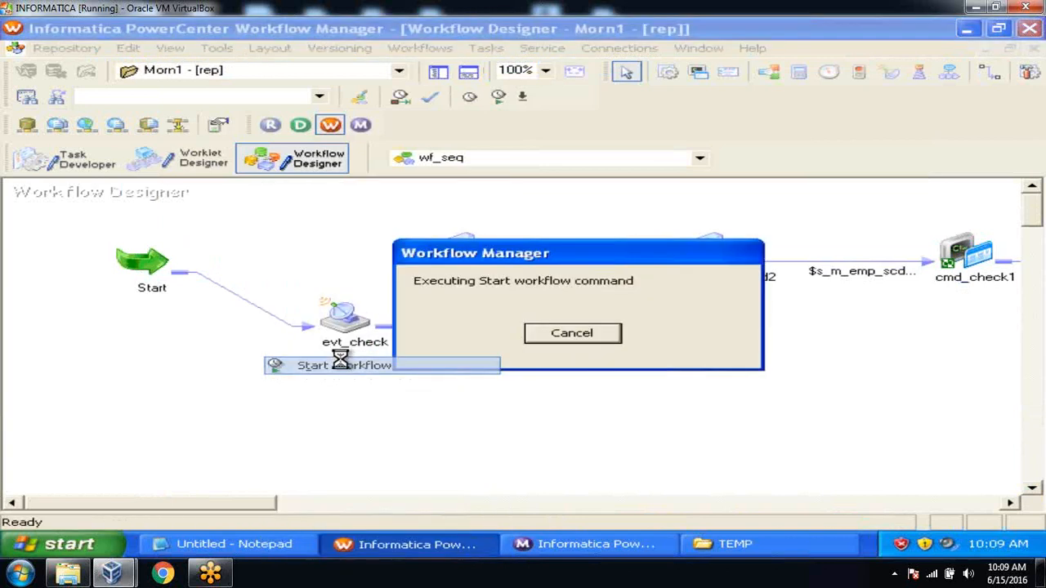
# In Workflow Monitor, enlarge the task tree and check that evt_check is still running
pyautogui.click(560, 546)
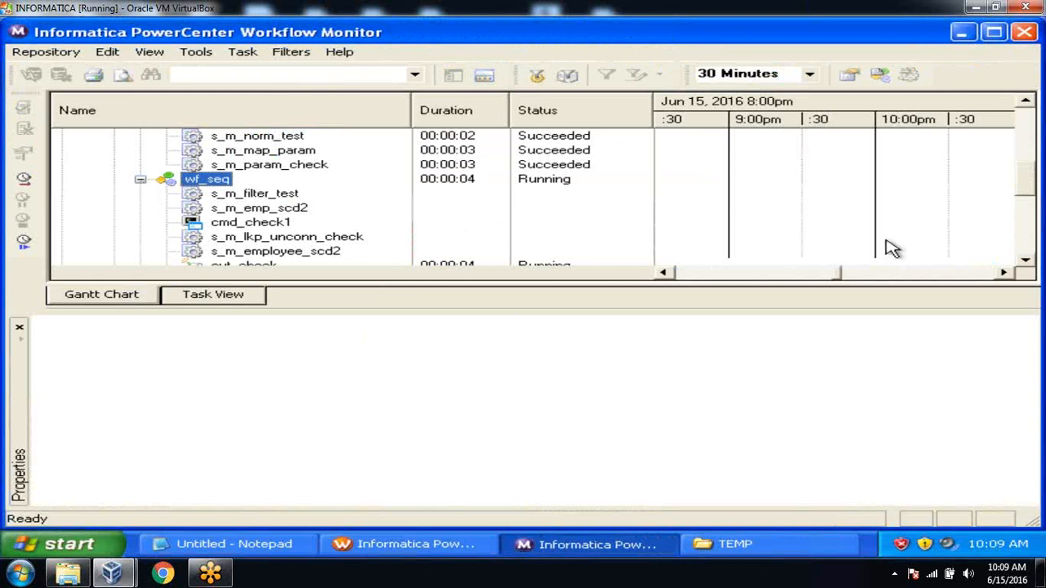
pyautogui.click(1025, 266)
pyautogui.click(1025, 265)
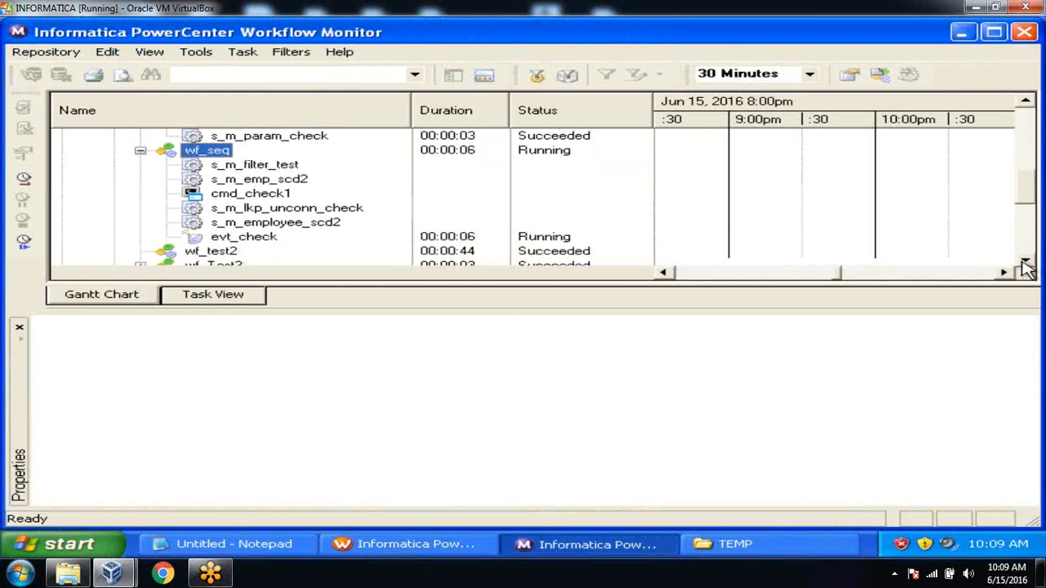
pyautogui.moveTo(556, 312); pyautogui.dragTo(557, 347)
pyautogui.click(269, 239)
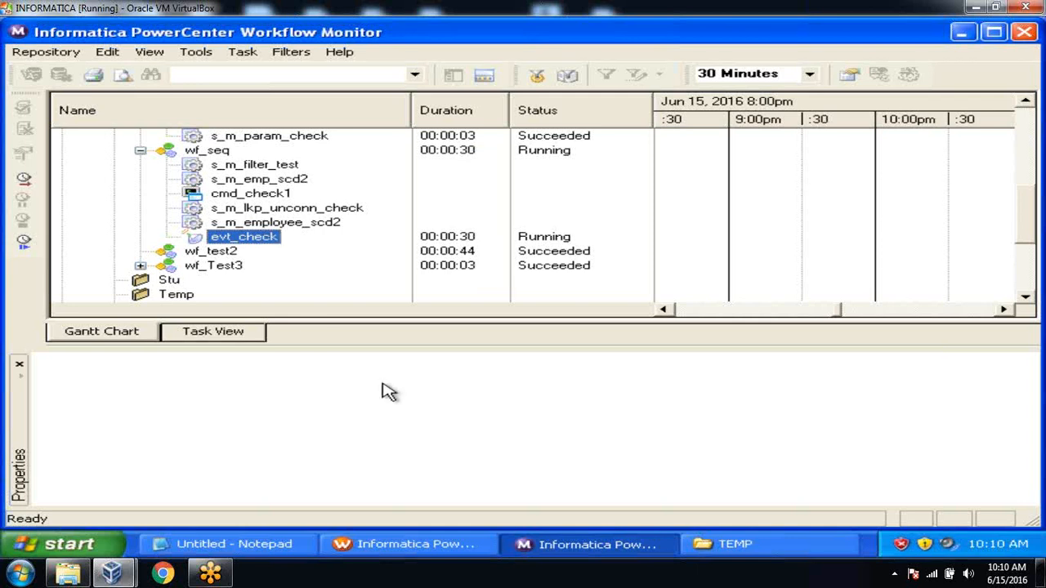
pyautogui.click(768, 544)
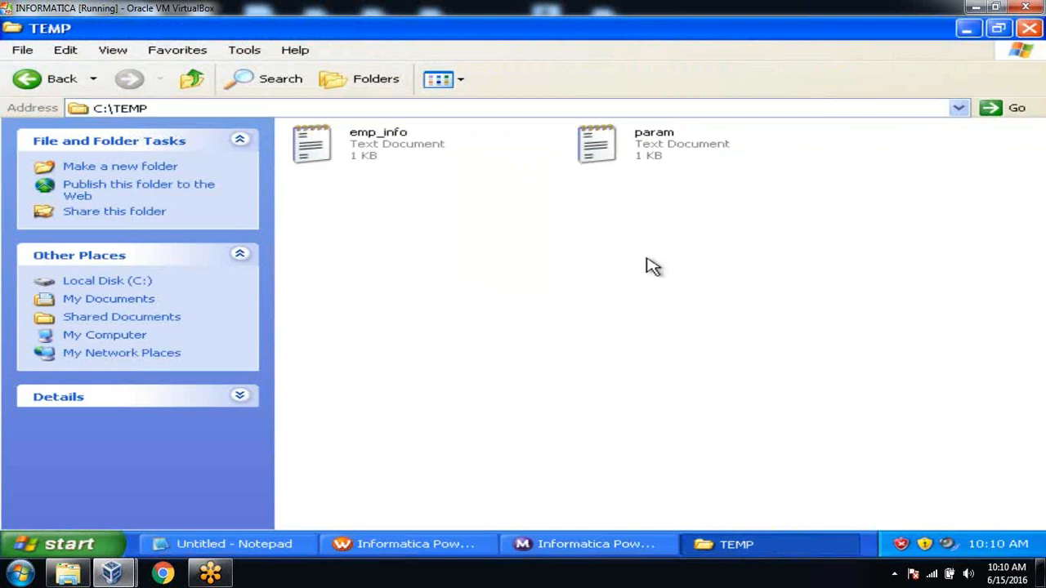
# Create a new empty text document named dummy2 inside C:\flatfiles
pyautogui.click(48, 82)
pyautogui.doubleClick(619, 317)
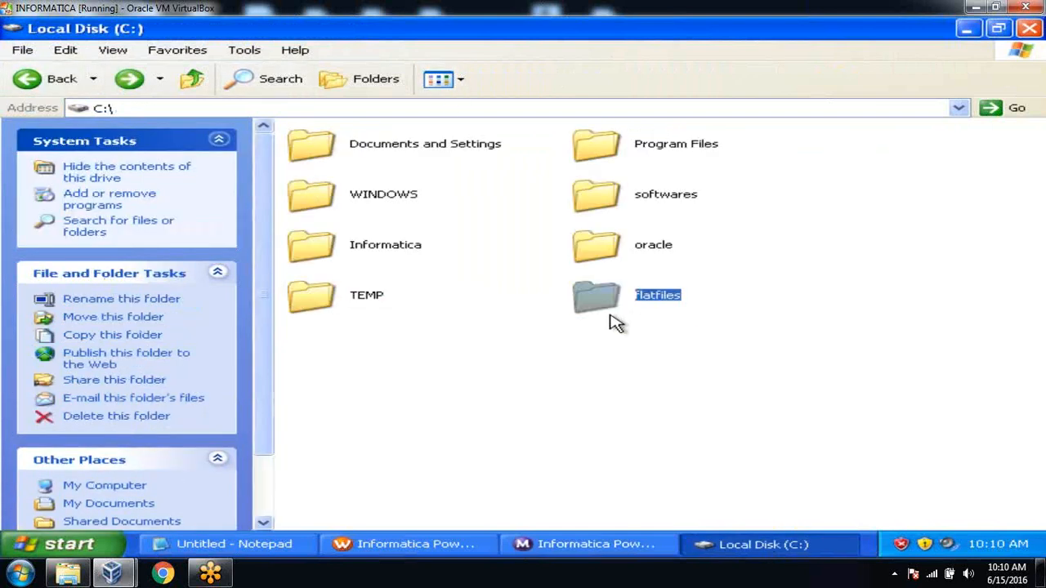
pyautogui.rightClick(821, 395)
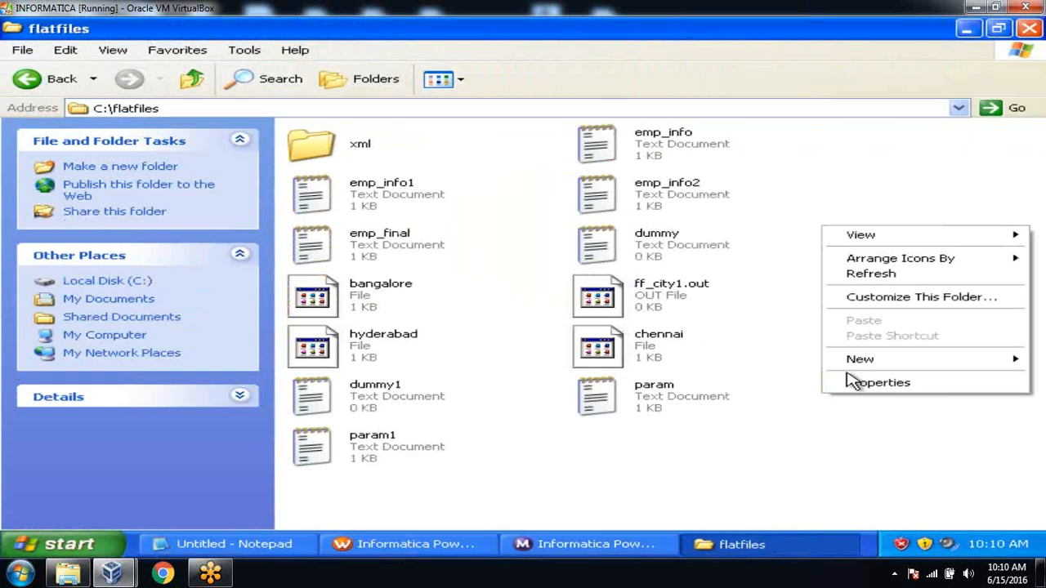
pyautogui.moveTo(851, 363)
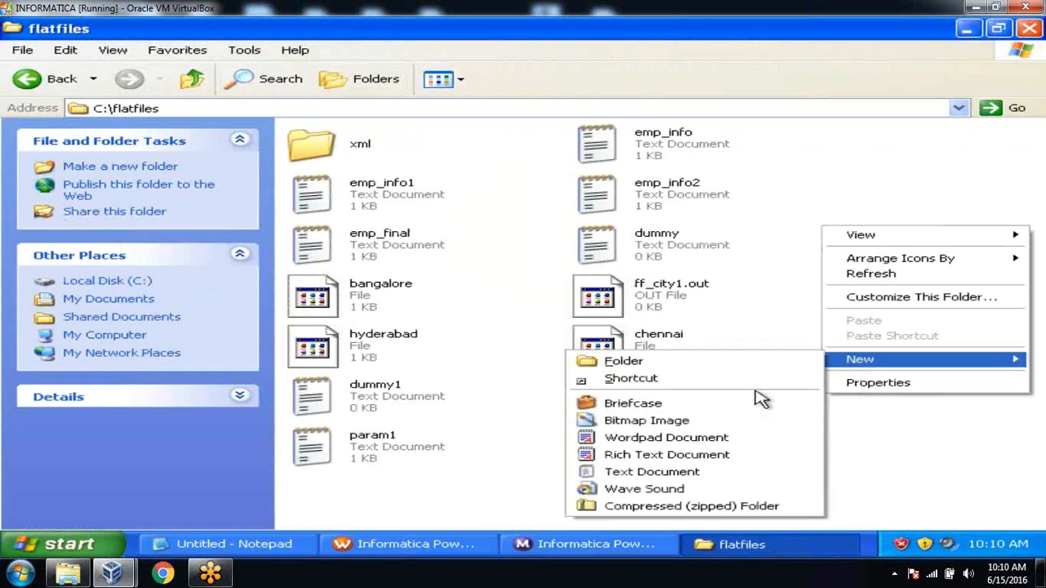
pyautogui.click(745, 472)
pyautogui.write('dummy2')
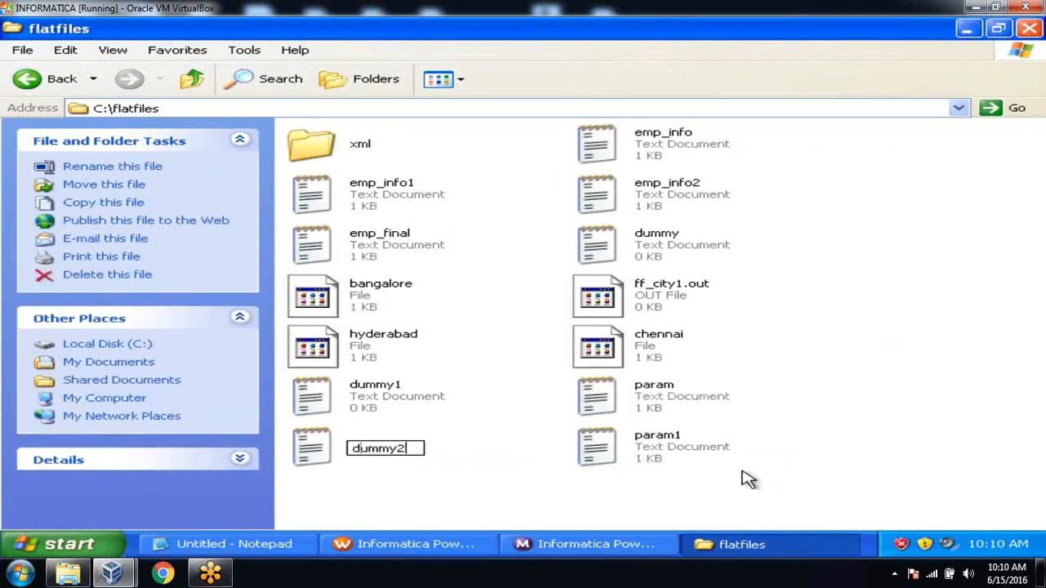
pyautogui.press('Return')
pyautogui.hotkey('alt', 'Tab')
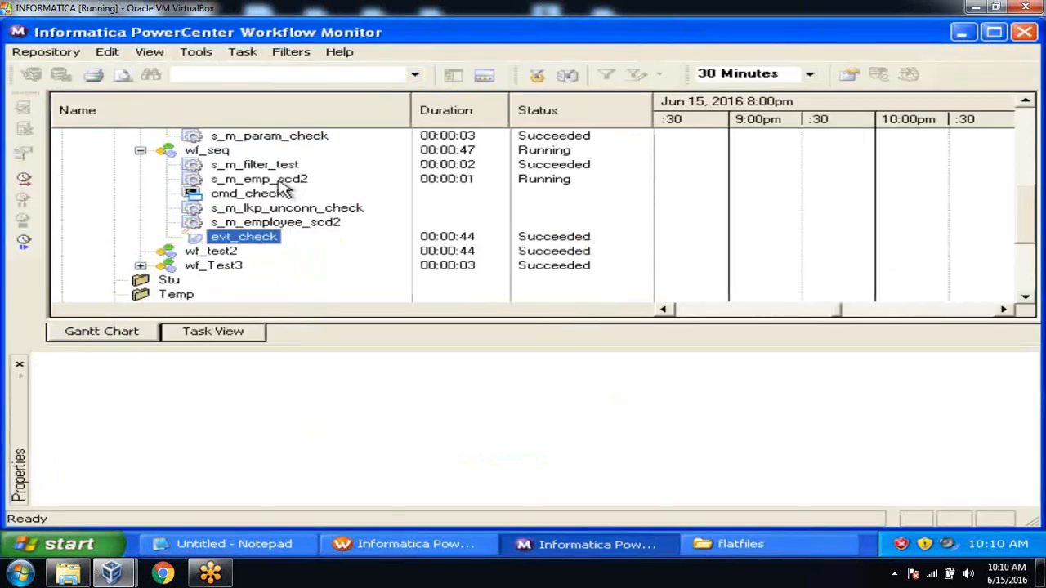
# Check s_m_filter_test, s_m_emp_scd2, cmd_check1, s_m_lkp_unconn_check, s_m_employee_scd2 and evt_check show Succeeded
pyautogui.click(253, 164)
pyautogui.click(265, 179)
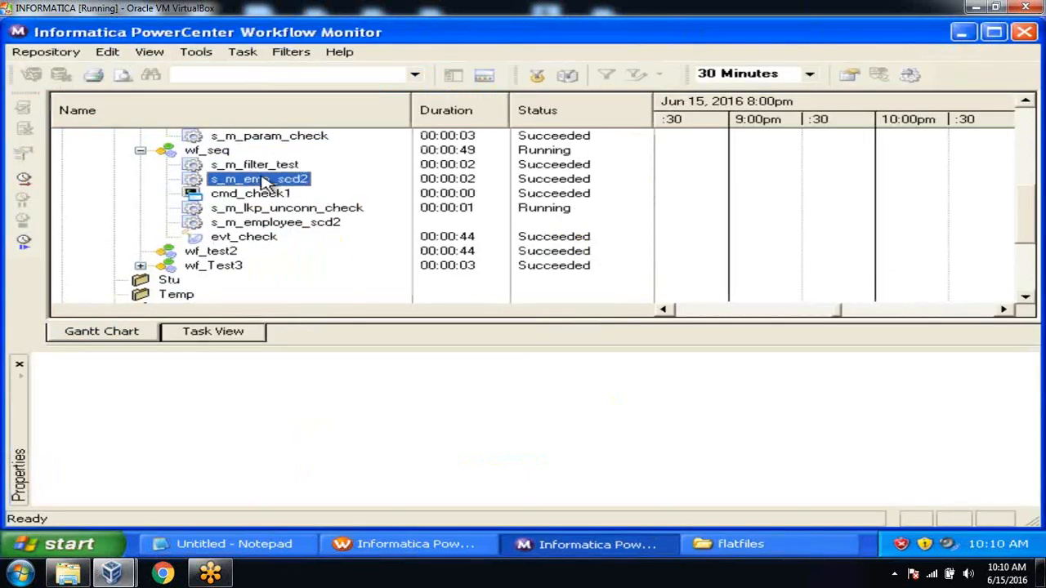
pyautogui.click(263, 196)
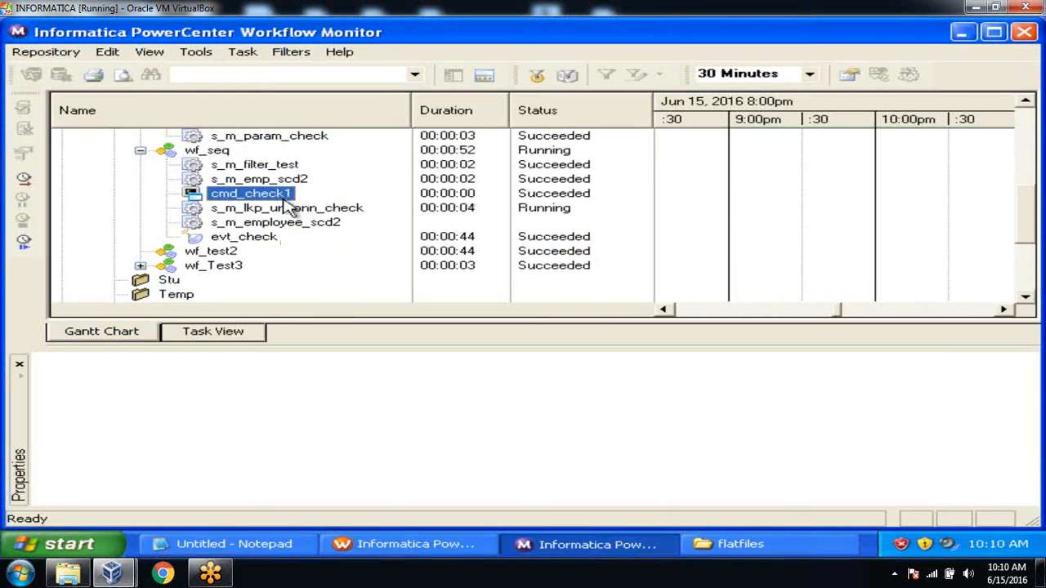
pyautogui.click(290, 208)
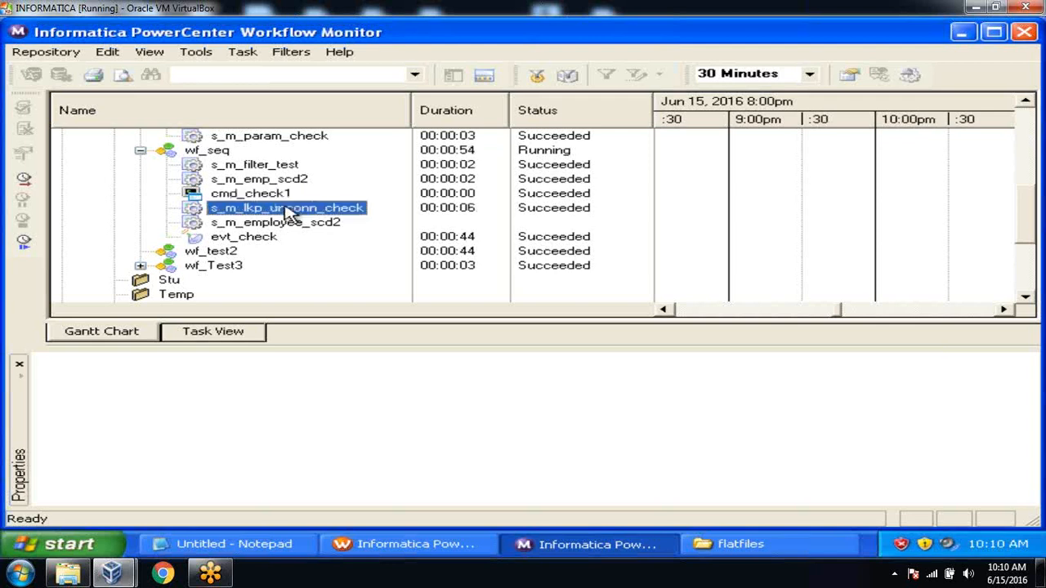
pyautogui.click(289, 226)
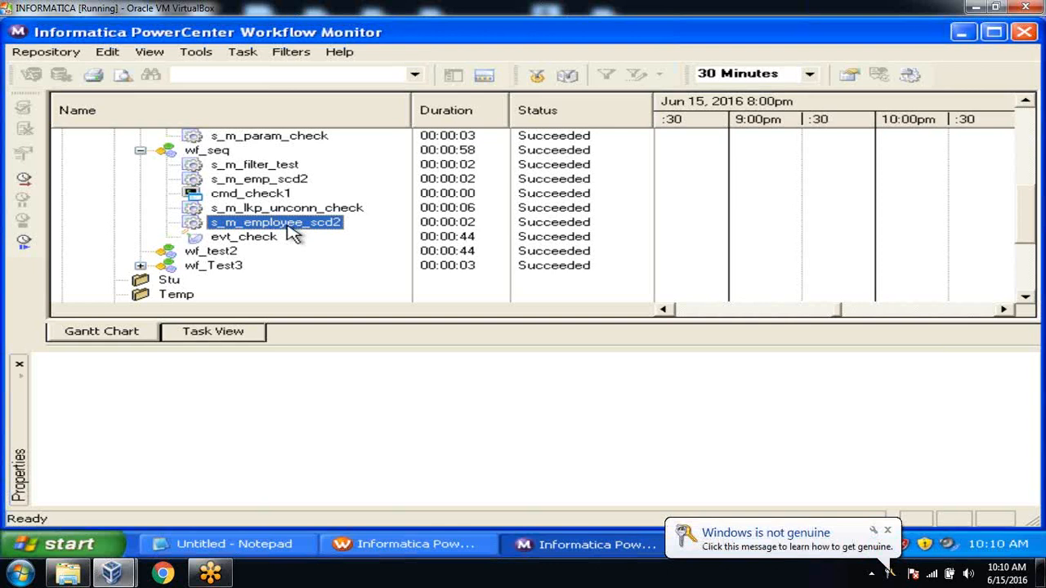
pyautogui.click(277, 545)
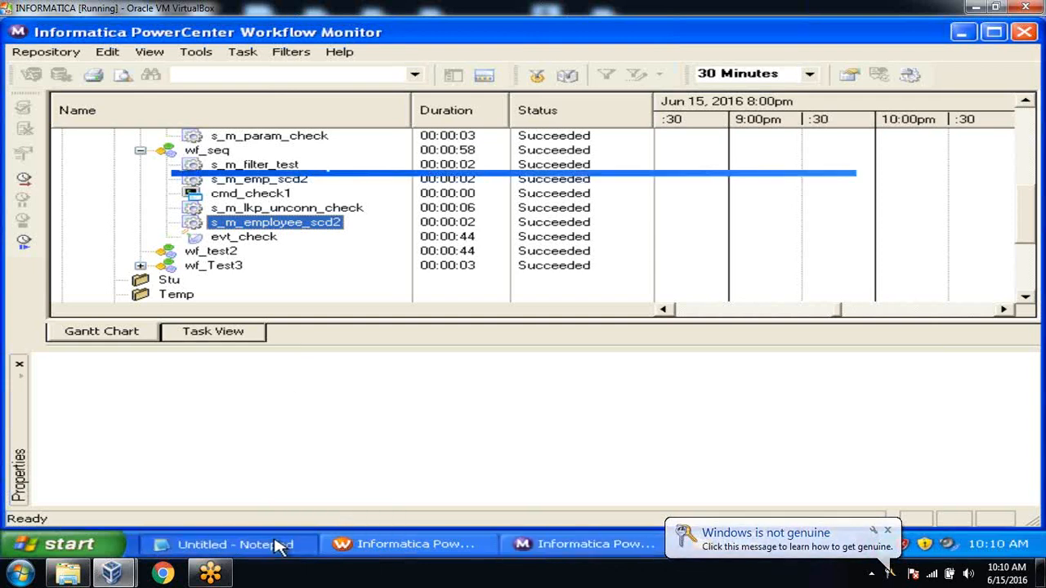
pyautogui.click(278, 545)
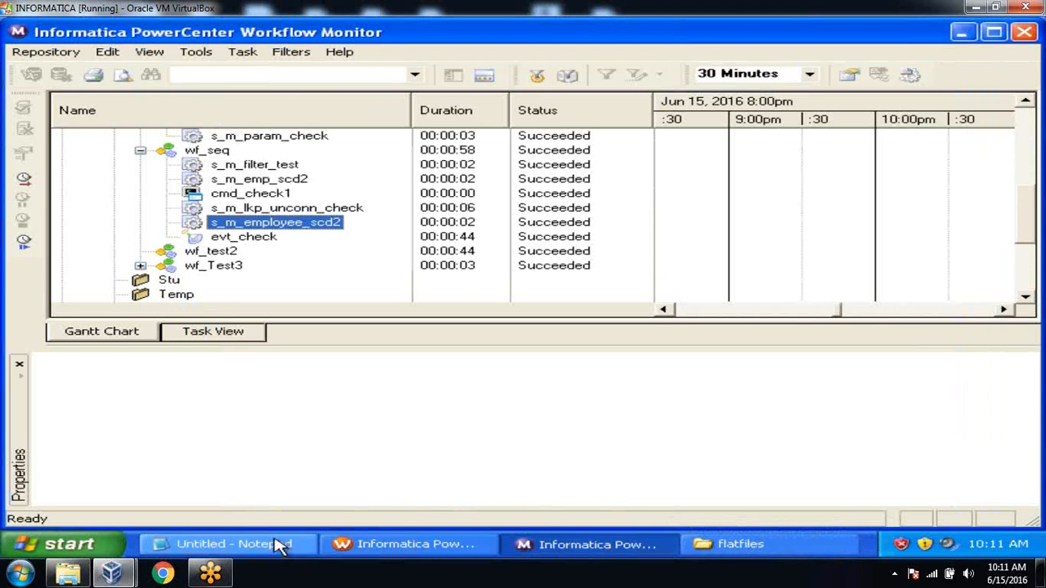
pyautogui.click(276, 240)
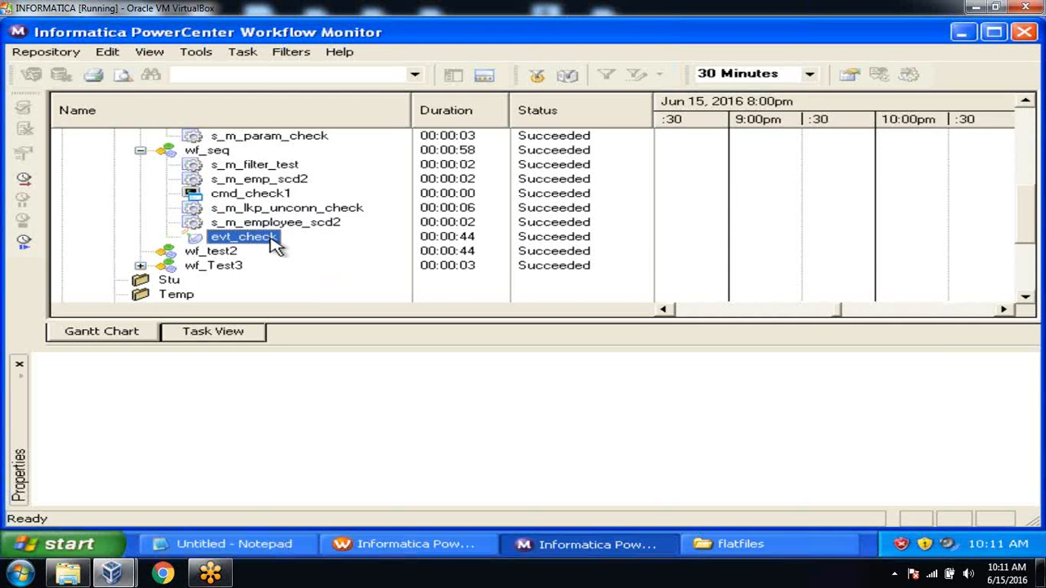
# Back in Workflow Manager, review evt_check's Properties, Events and General settings without changes
pyautogui.click(424, 555)
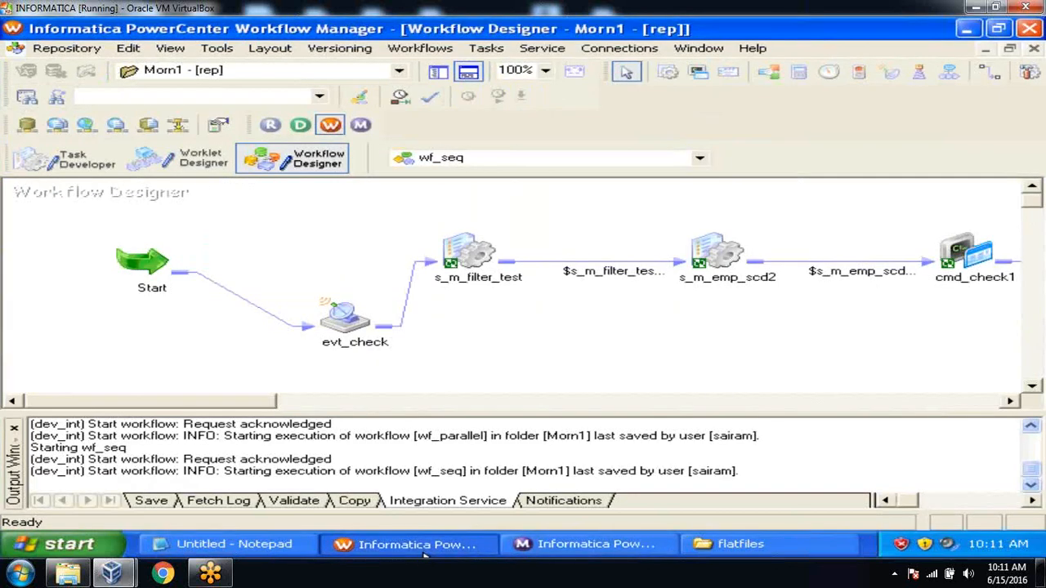
pyautogui.click(465, 73)
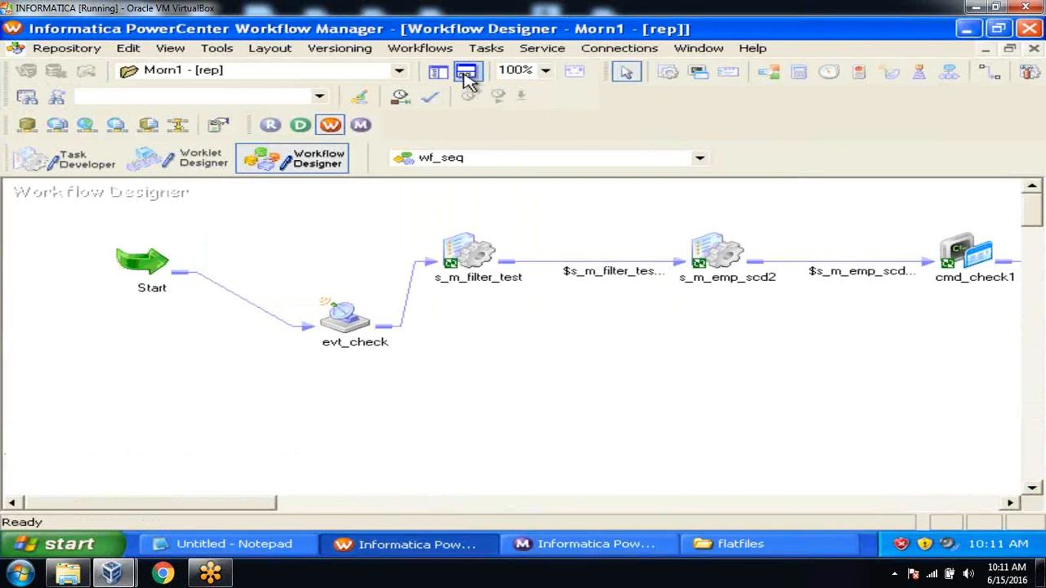
pyautogui.click(343, 345)
pyautogui.doubleClick(343, 345)
pyautogui.click(258, 94)
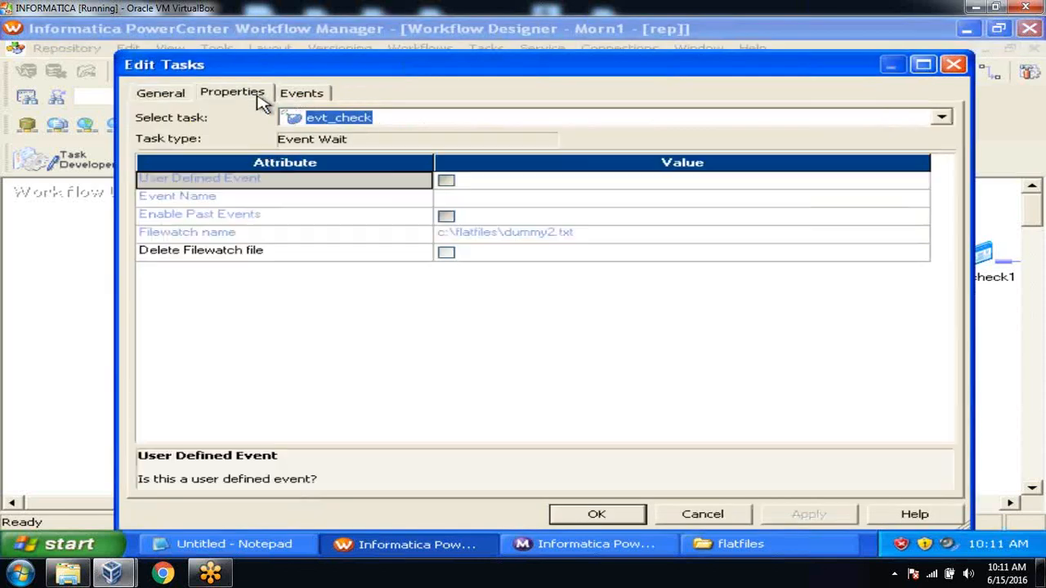
pyautogui.click(296, 95)
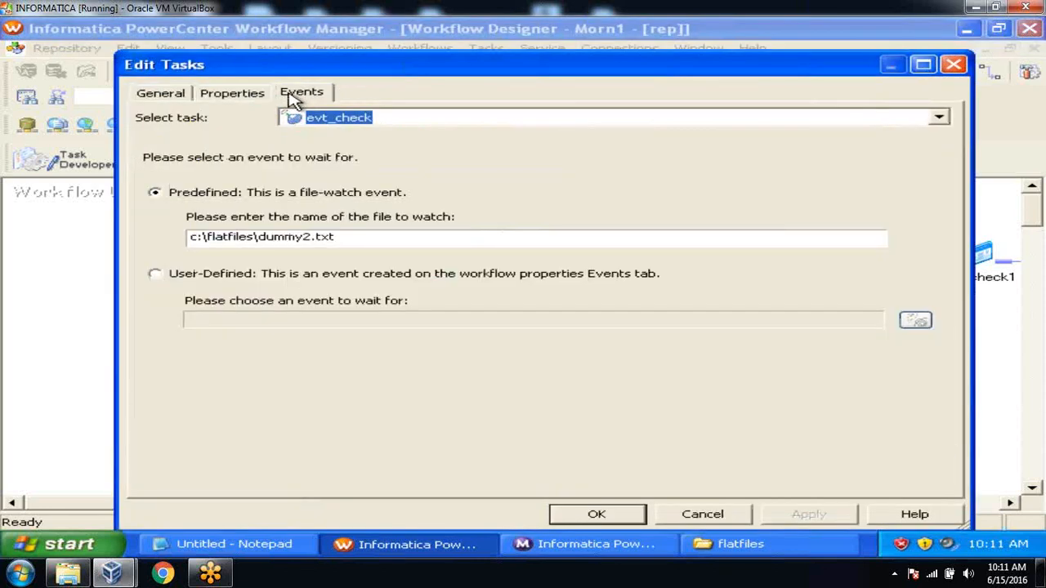
pyautogui.click(237, 97)
pyautogui.click(180, 97)
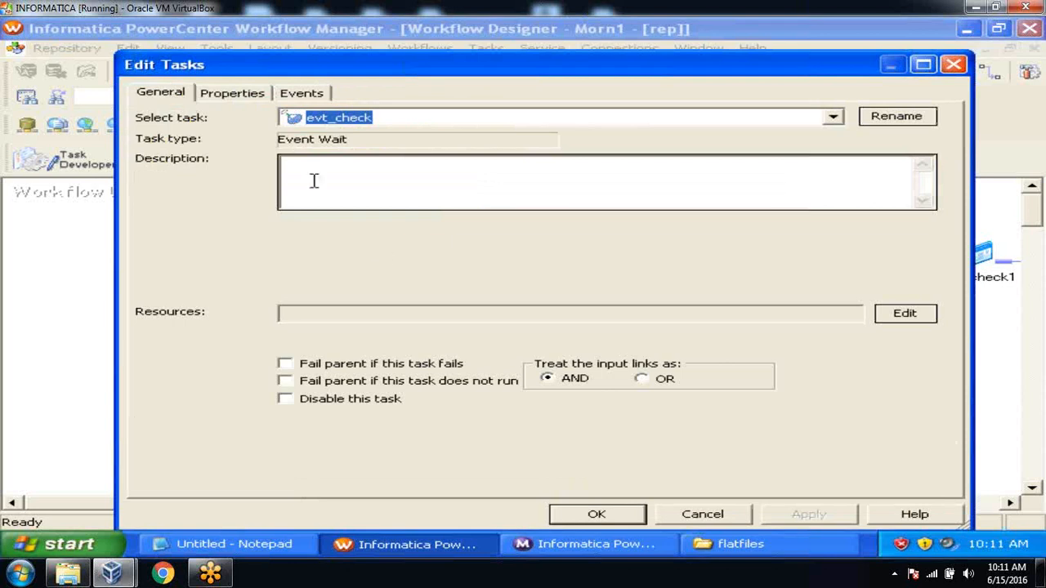
pyautogui.click(700, 515)
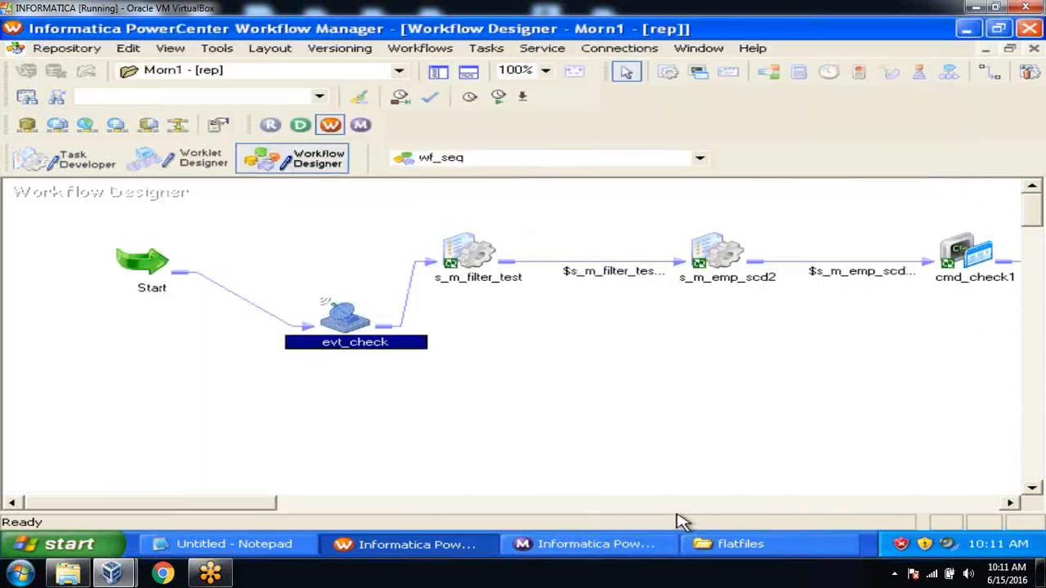
pyautogui.click(561, 361)
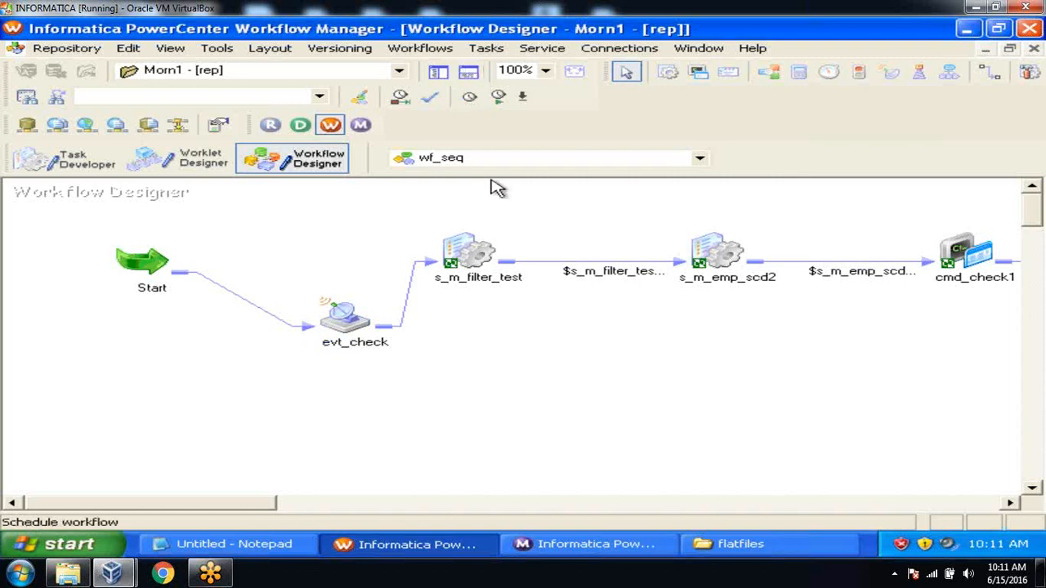
# Attempt to delete the s_m_filter_test→s_m_emp_scd2 link but keep it by answering No
pyautogui.click(576, 261)
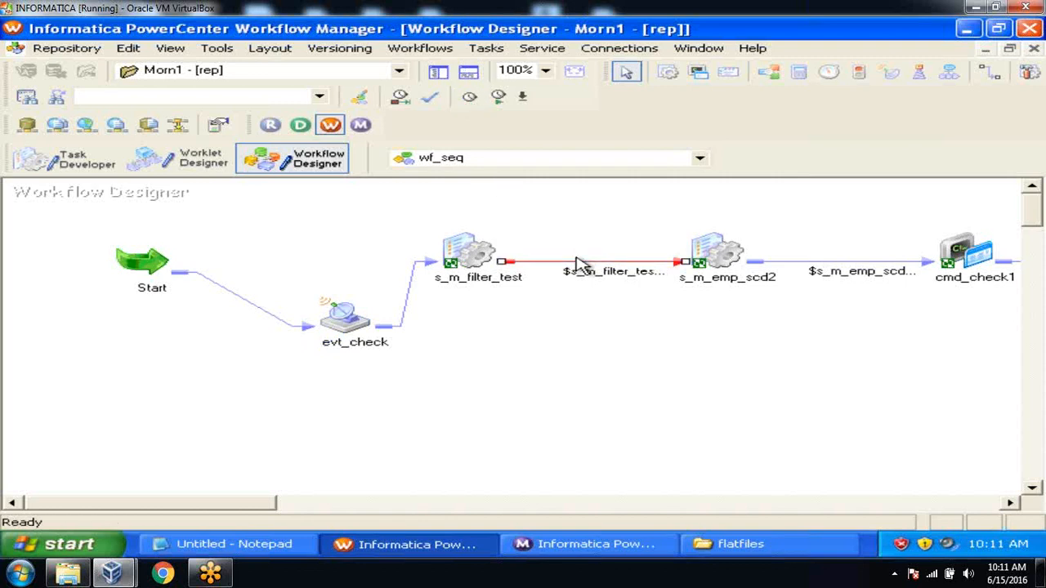
pyautogui.press('Delete')
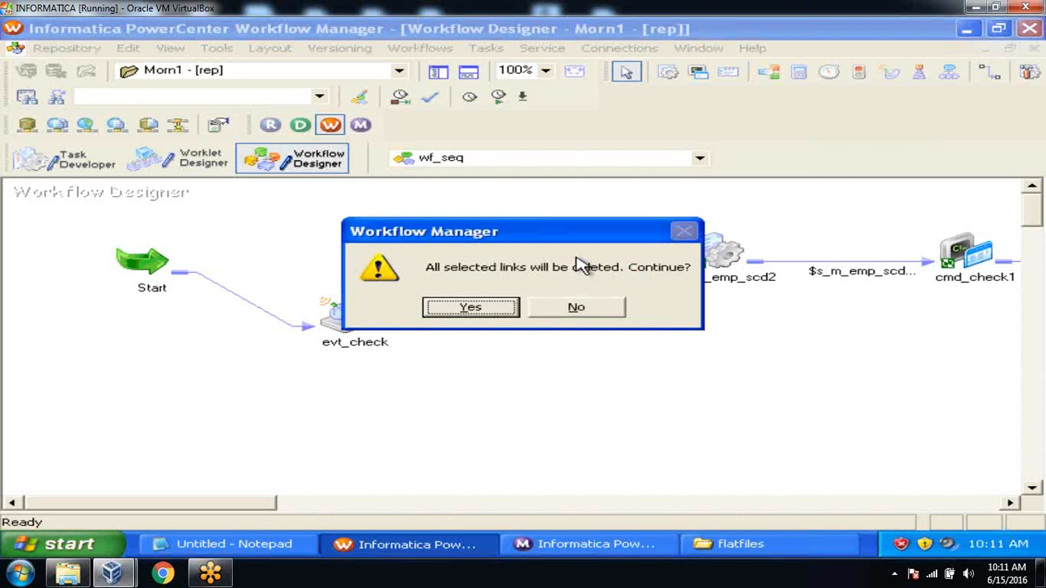
pyautogui.click(562, 311)
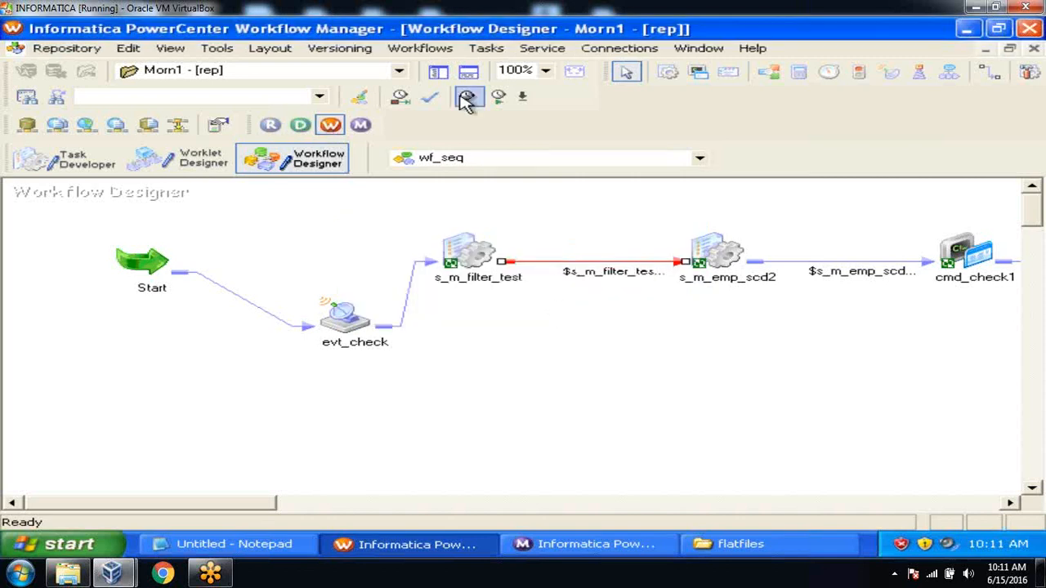
pyautogui.click(319, 96)
pyautogui.click(445, 233)
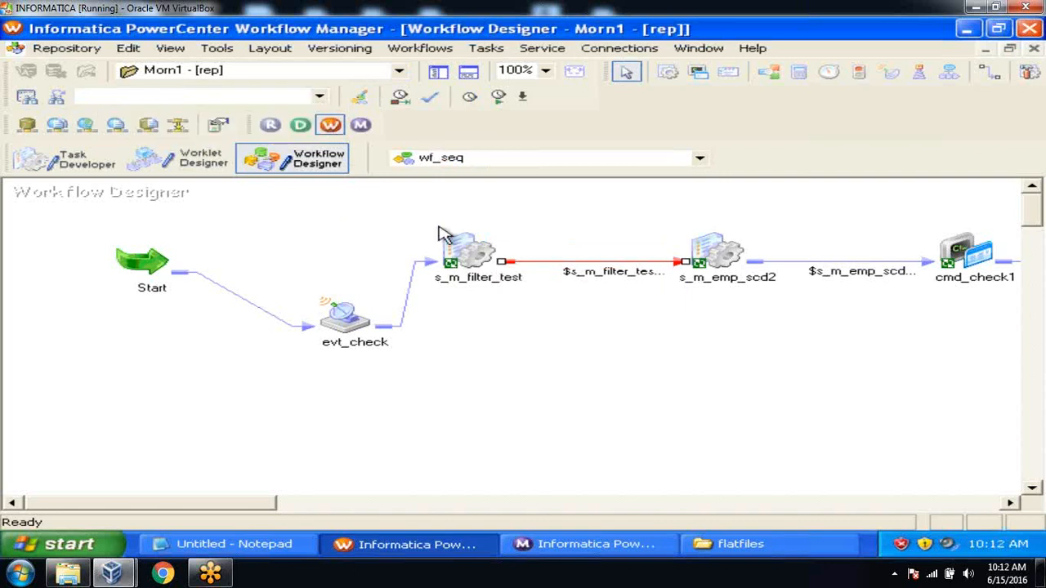
# Open wf_parallel on the canvas and hide the navigator and output panels
pyautogui.click(439, 73)
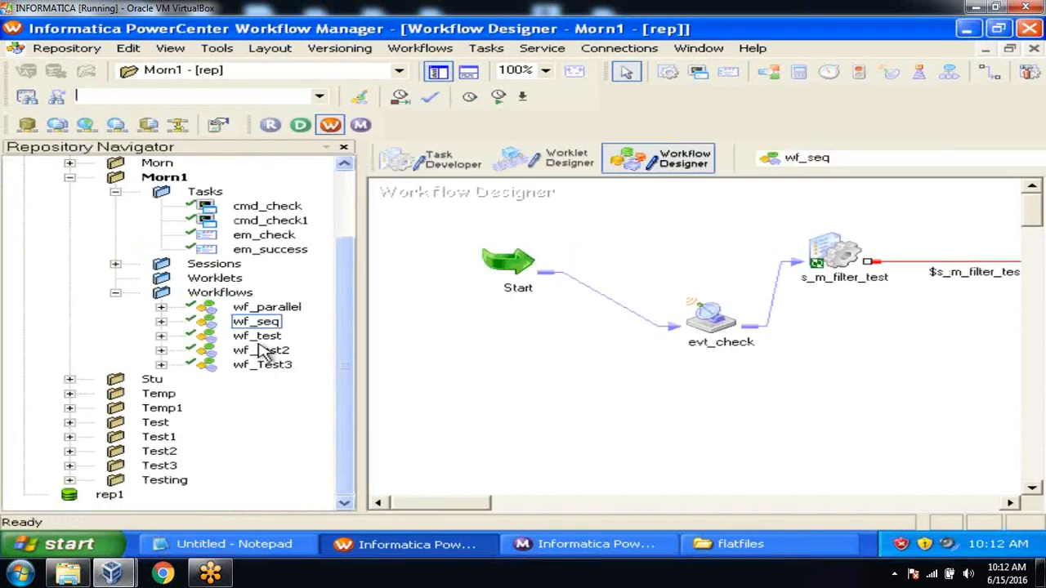
pyautogui.moveTo(287, 311); pyautogui.dragTo(458, 283)
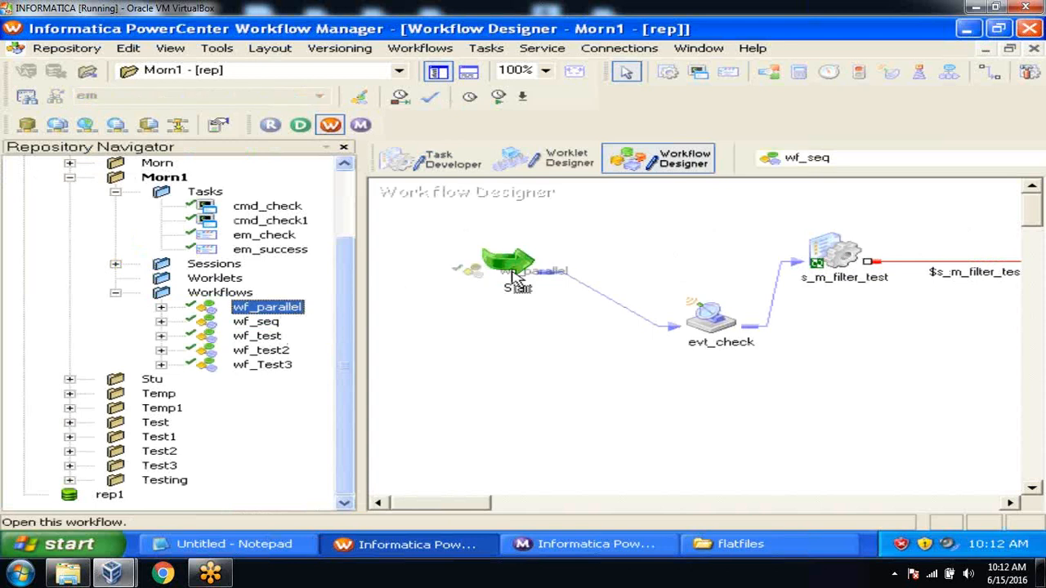
pyautogui.click(438, 72)
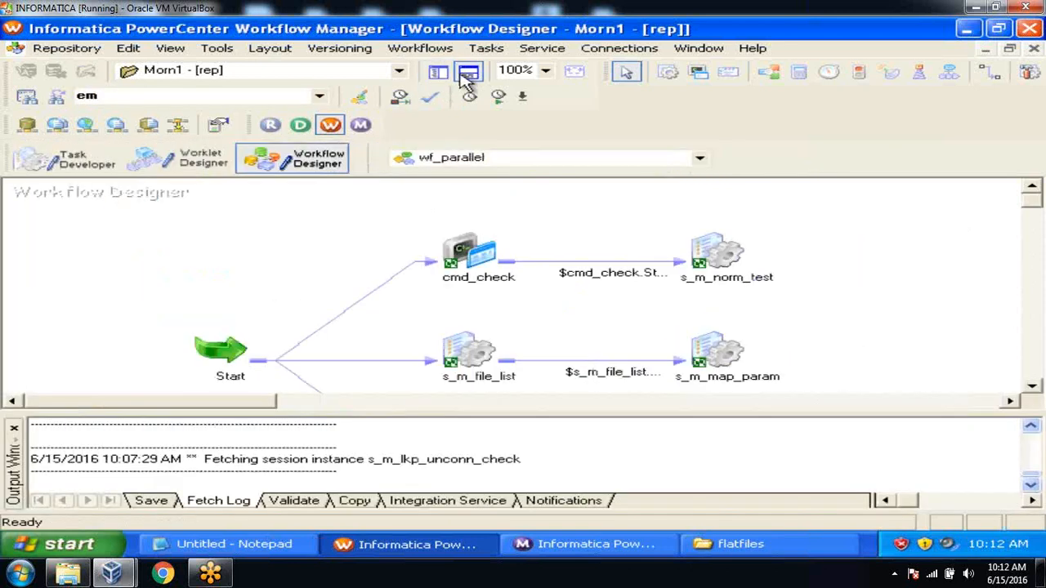
pyautogui.click(467, 74)
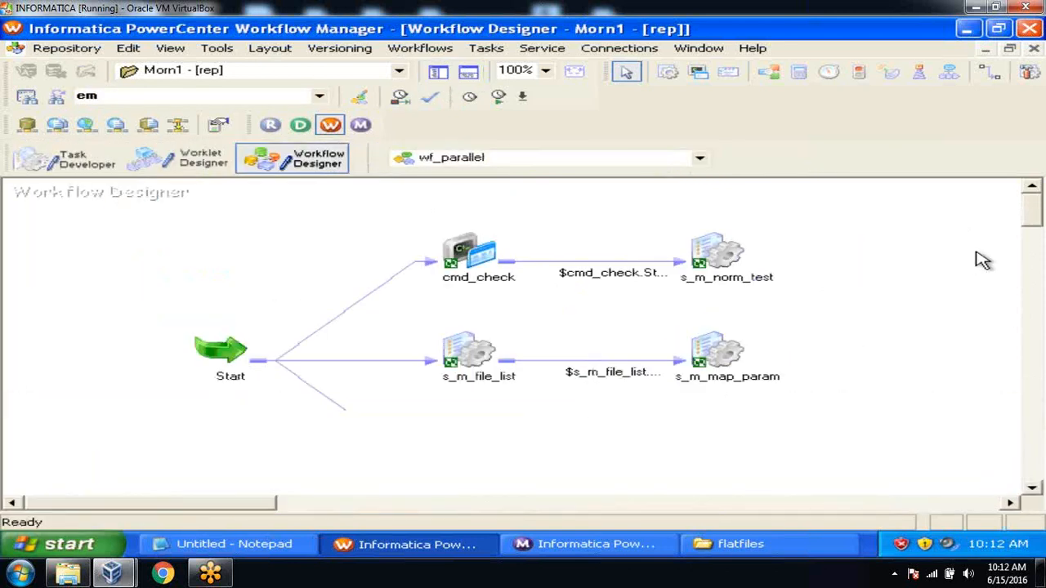
pyautogui.moveTo(1029, 217); pyautogui.dragTo(1029, 223)
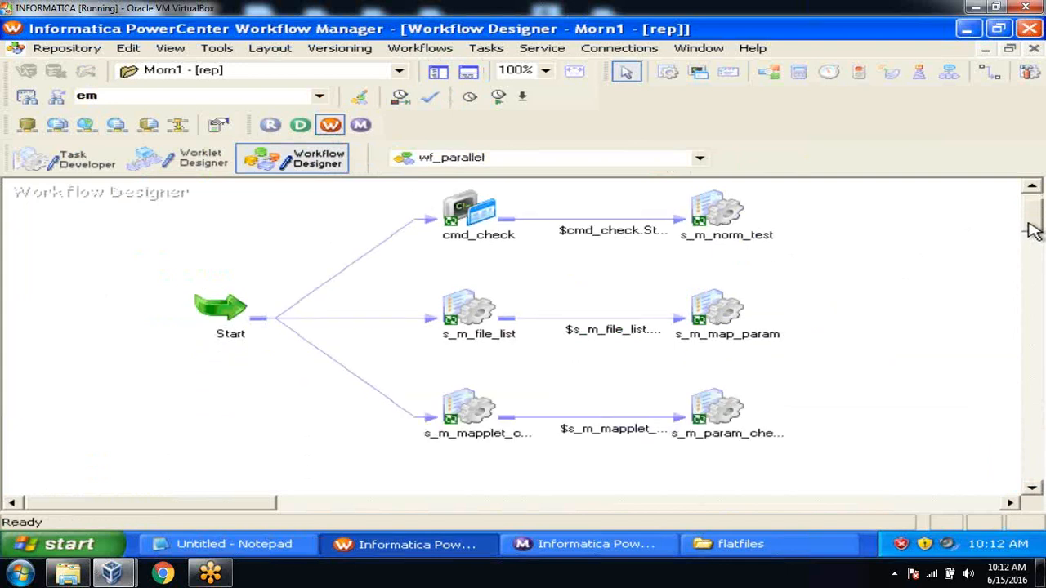
# Delete the s_m_file_list→s_m_map_param and mapplet→s_m_param_check links
pyautogui.click(638, 326)
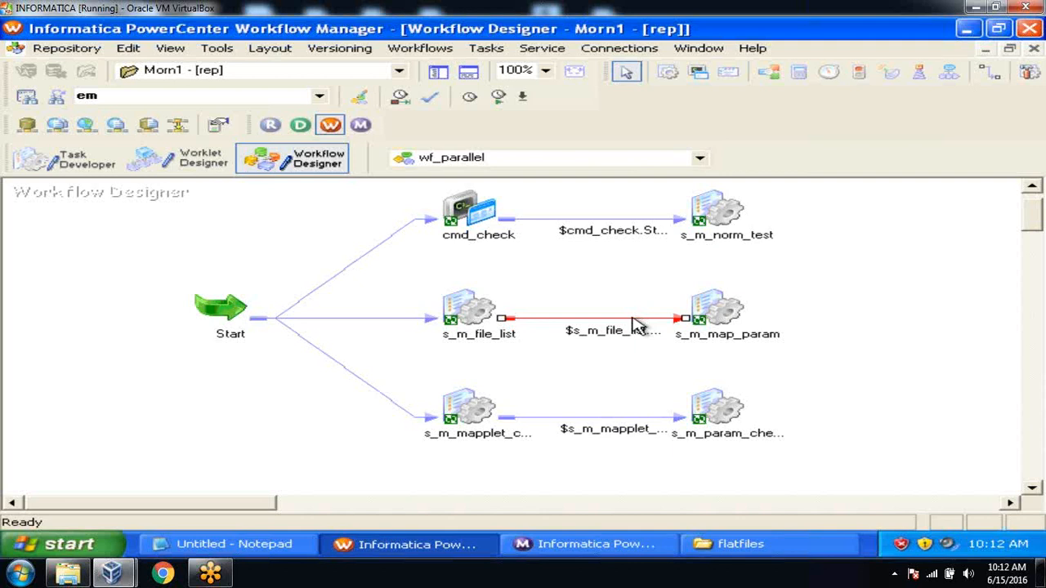
pyautogui.press('Delete')
pyautogui.click(503, 307)
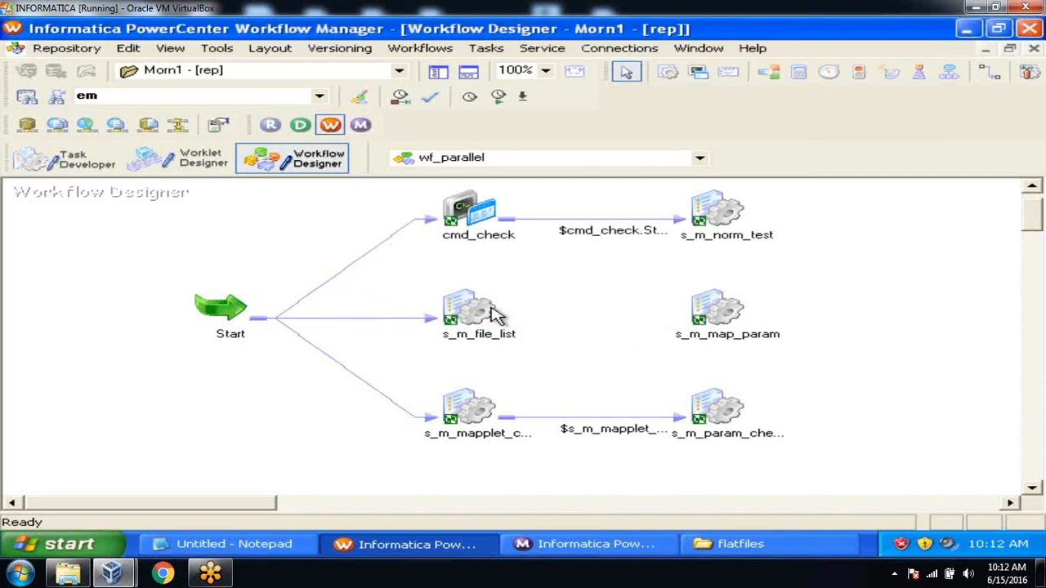
pyautogui.click(600, 424)
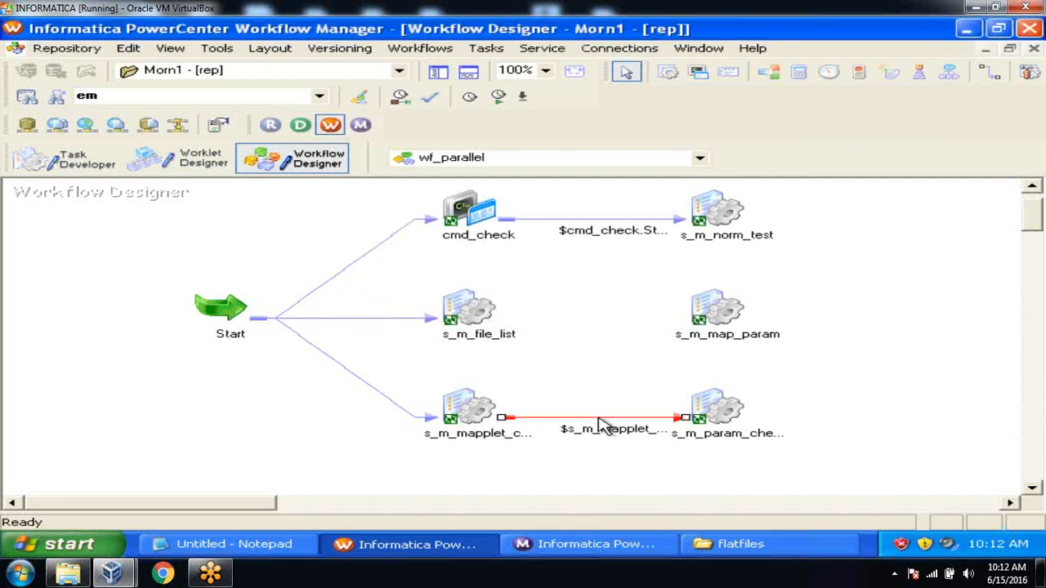
pyautogui.press('Delete')
pyautogui.click(482, 311)
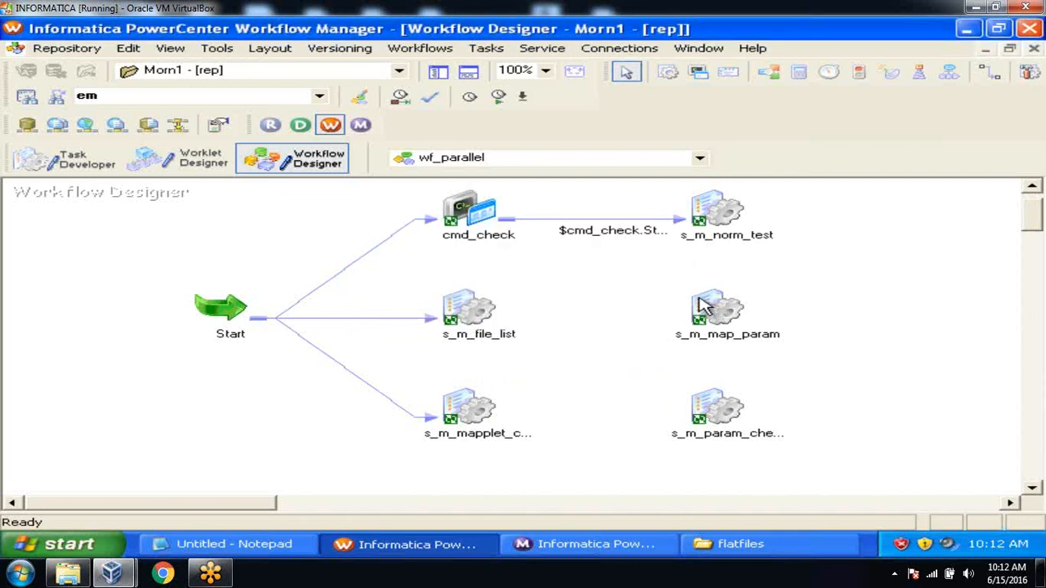
pyautogui.click(720, 209)
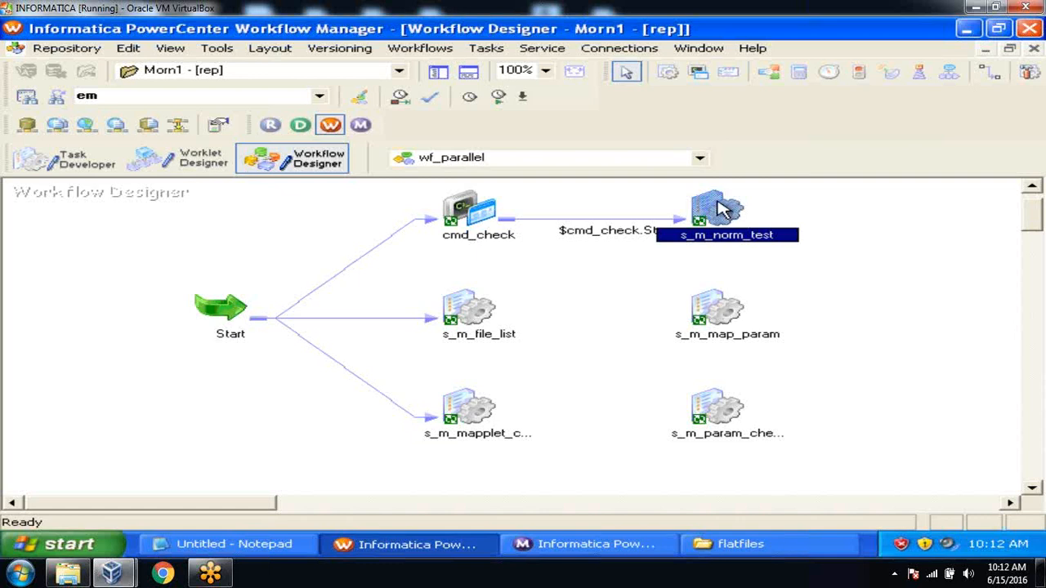
pyautogui.click(480, 310)
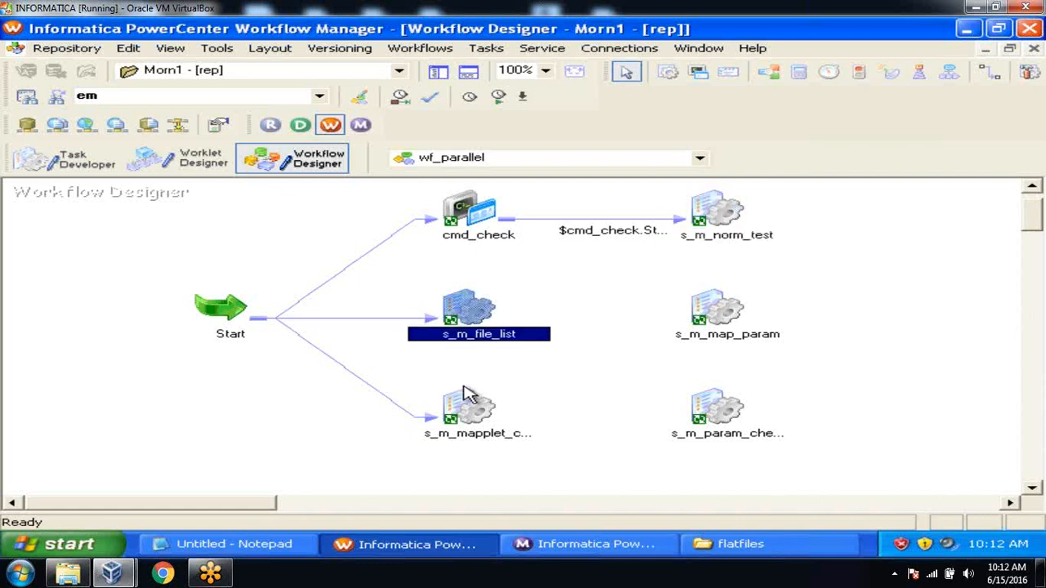
pyautogui.click(469, 415)
pyautogui.click(557, 312)
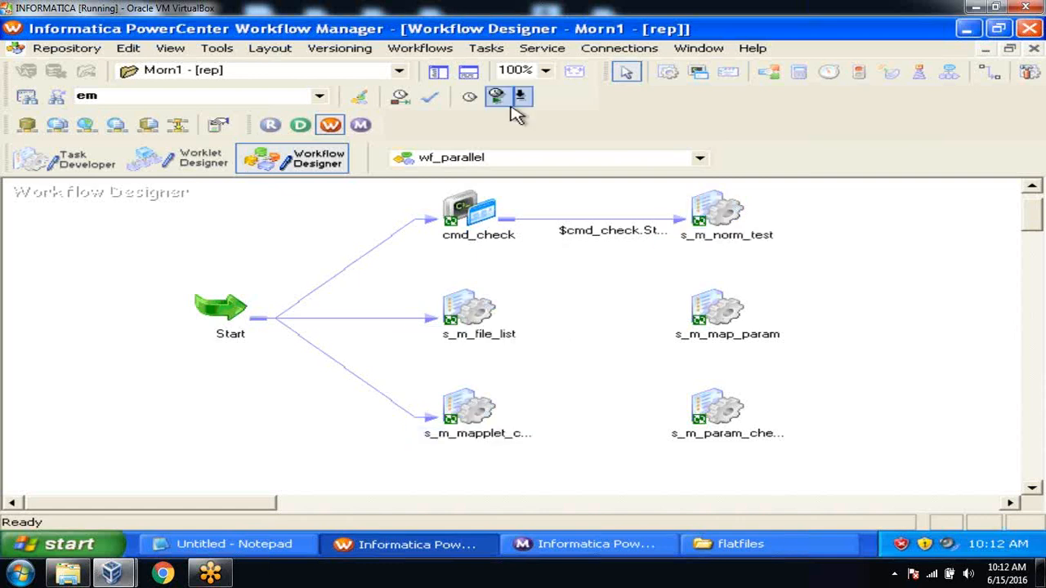
# Draw links from s_m_file_list and s_m_mapplet_check1 to s_m_norm_test
pyautogui.click(490, 54)
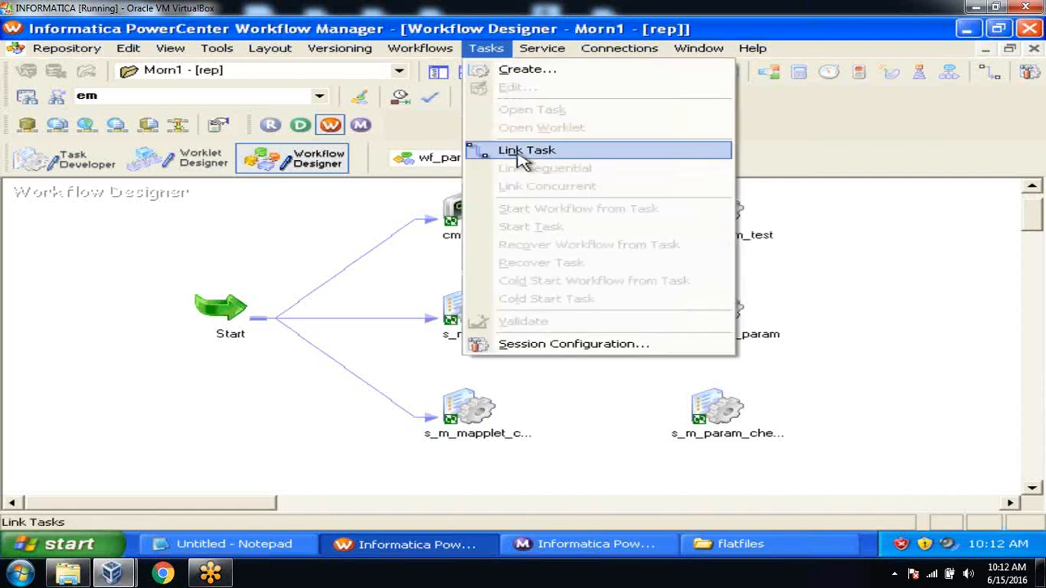
pyautogui.click(517, 152)
pyautogui.moveTo(484, 314); pyautogui.dragTo(698, 211)
pyautogui.moveTo(473, 413); pyautogui.dragTo(702, 211)
pyautogui.moveTo(241, 504); pyautogui.dragTo(273, 504)
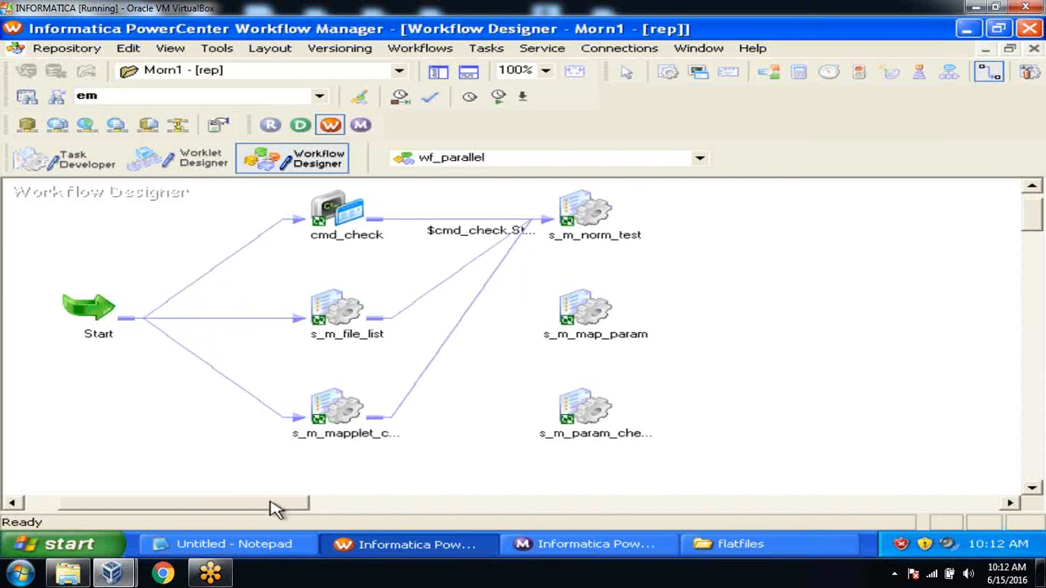
# Set the s_m_file_list link condition to $s_m_file_list.Status=succeeded and validate it
pyautogui.doubleClick(477, 260)
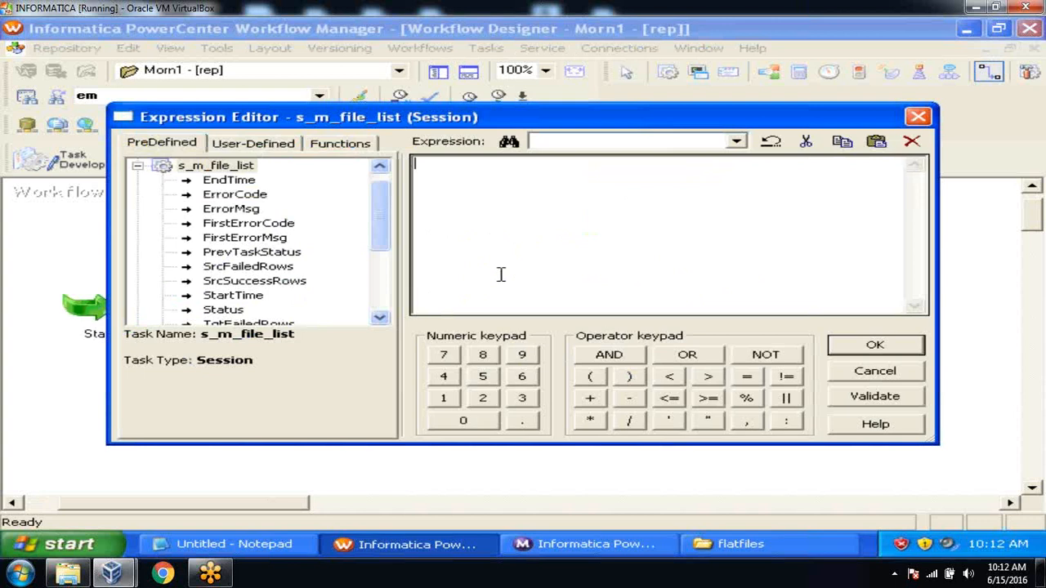
pyautogui.doubleClick(227, 310)
pyautogui.click(571, 174)
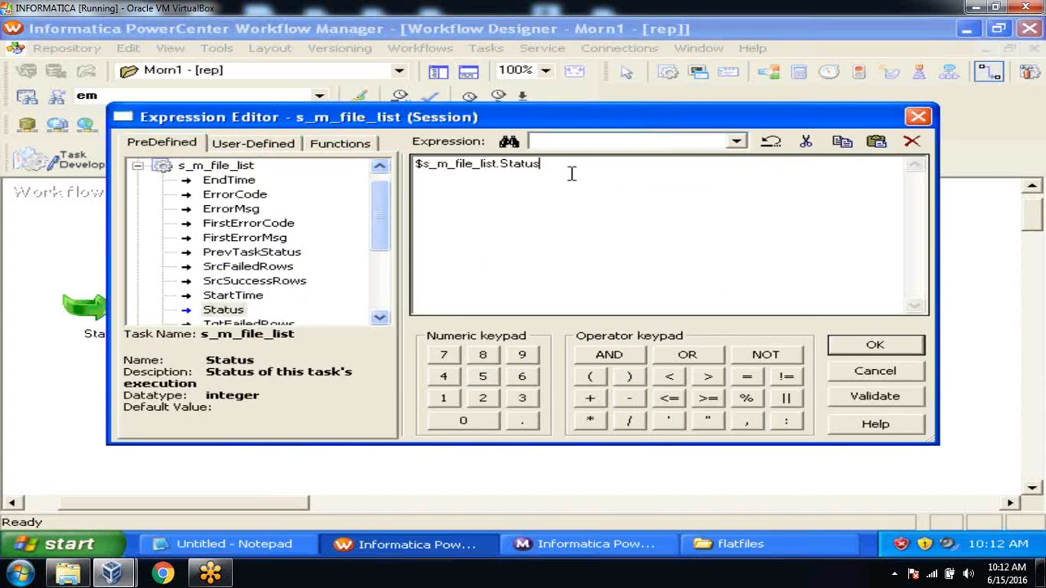
pyautogui.write('=succeeded')
pyautogui.click(867, 404)
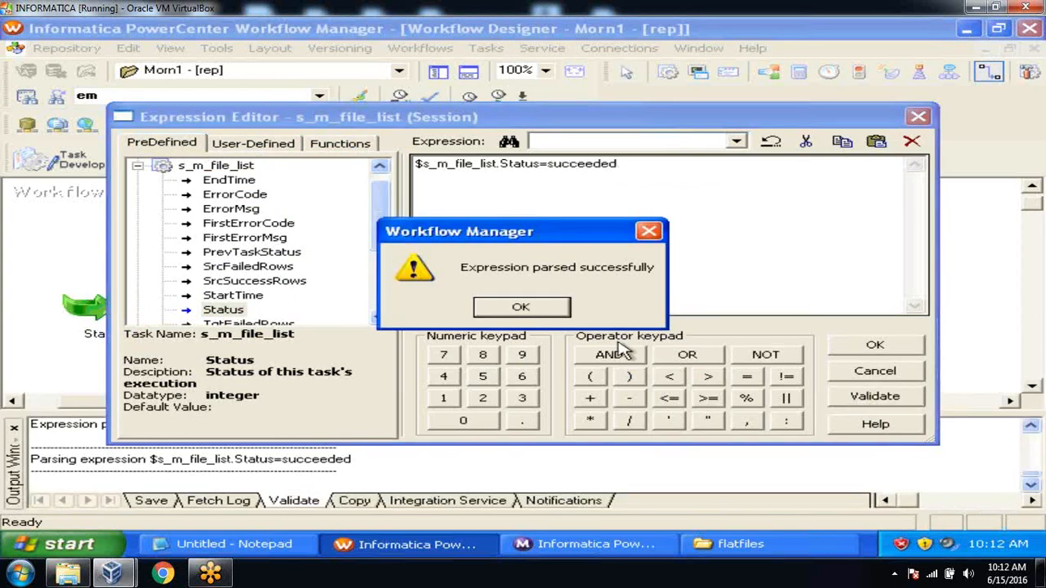
pyautogui.click(523, 307)
pyautogui.click(852, 352)
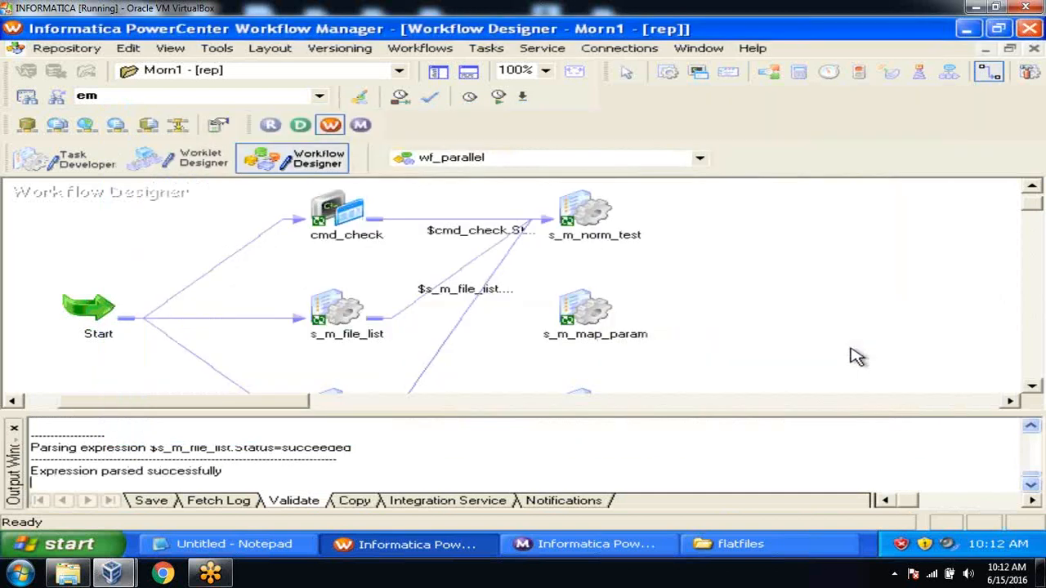
pyautogui.click(15, 429)
# Set the mapplet link condition to $s_m_mapplet_check1.Status=succeeded, validate, and save wf_parallel
pyautogui.doubleClick(441, 362)
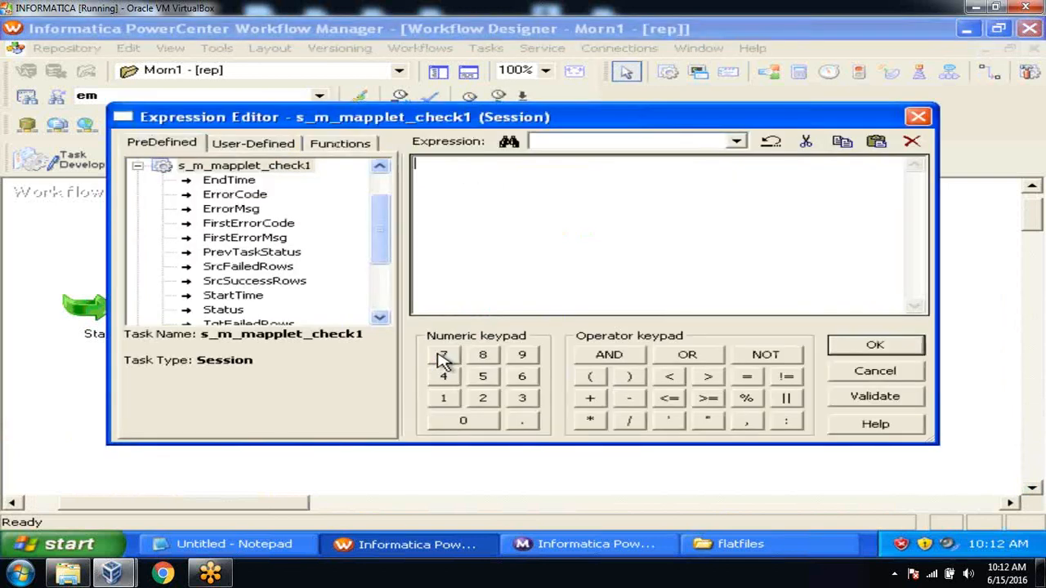
pyautogui.doubleClick(233, 312)
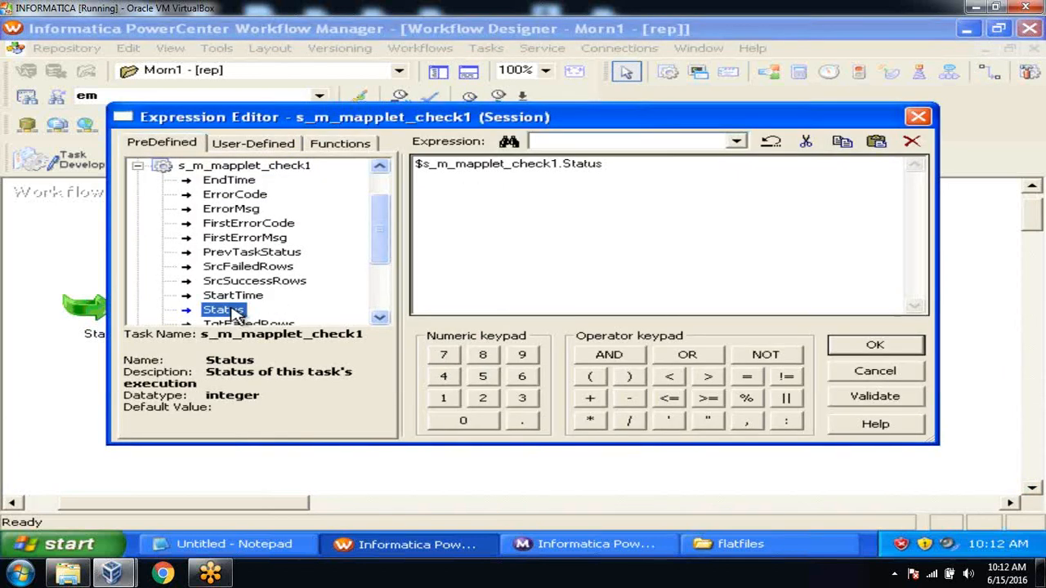
pyautogui.click(658, 170)
pyautogui.write('=succeeded')
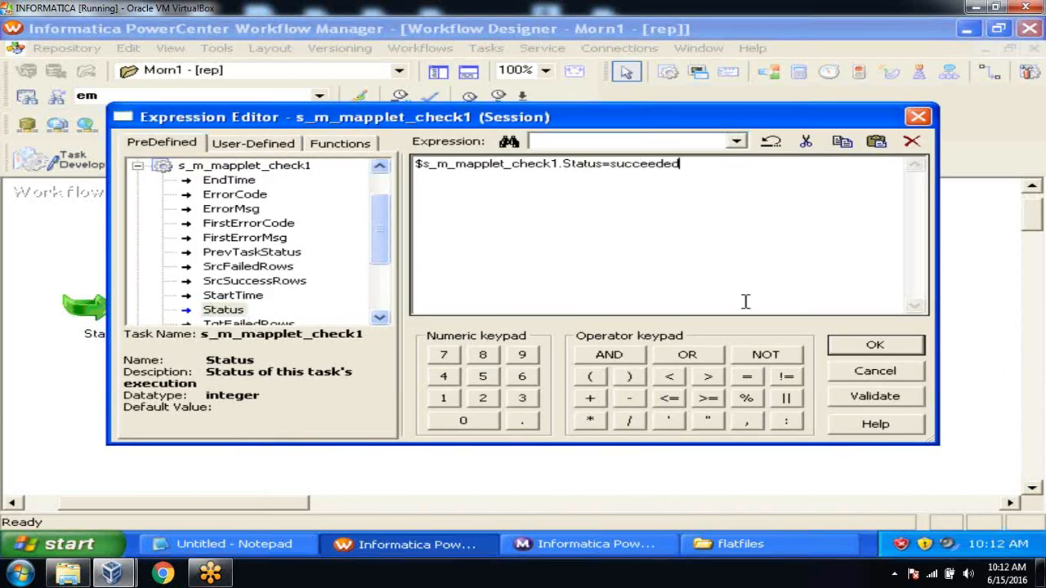
pyautogui.click(875, 397)
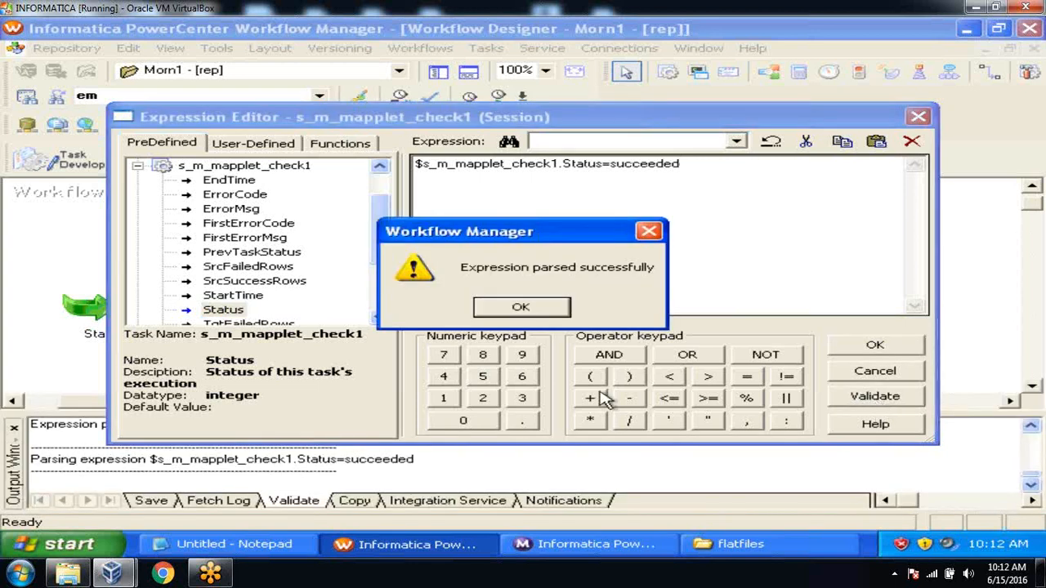
pyautogui.click(536, 309)
pyautogui.click(851, 349)
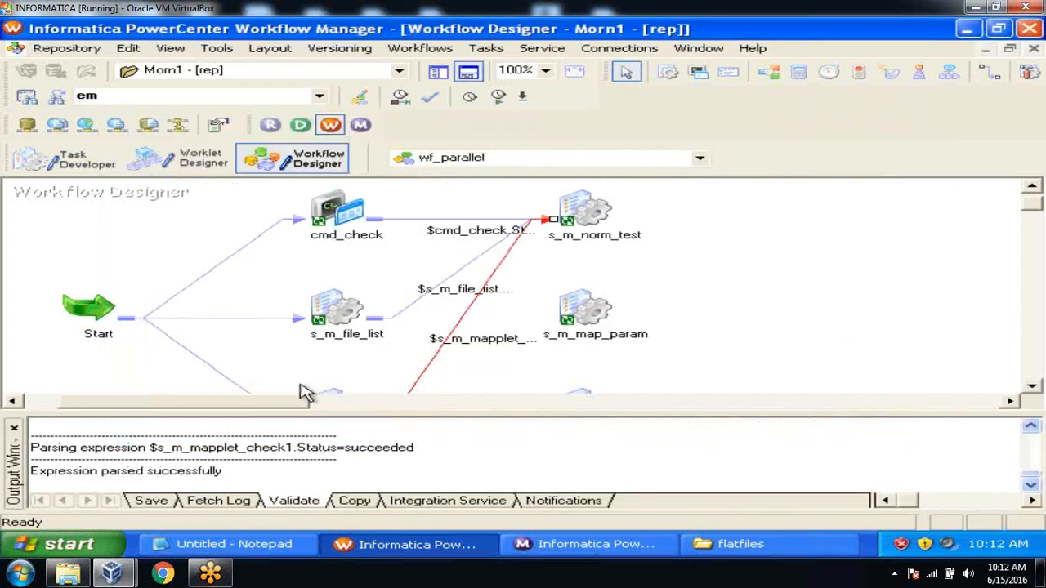
pyautogui.click(14, 431)
pyautogui.click(709, 307)
pyautogui.hotkey('ctrl', 's')
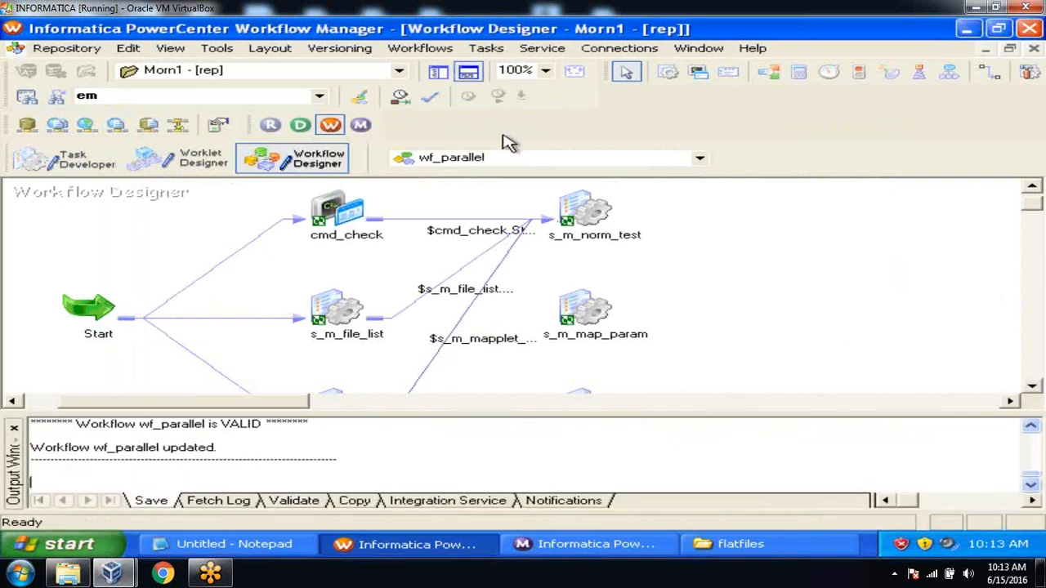
pyautogui.click(471, 71)
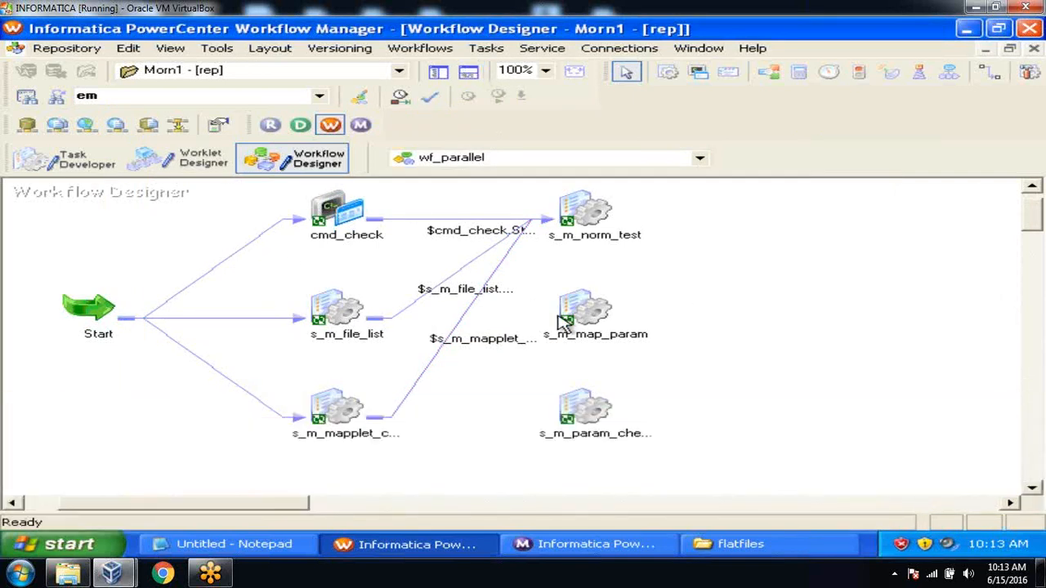
# Move s_m_map_param and the parameter-check session right, and reposition s_m_norm_test for even links
pyautogui.moveTo(603, 313); pyautogui.dragTo(867, 345)
pyautogui.moveTo(581, 410); pyautogui.dragTo(902, 437)
pyautogui.click(606, 302)
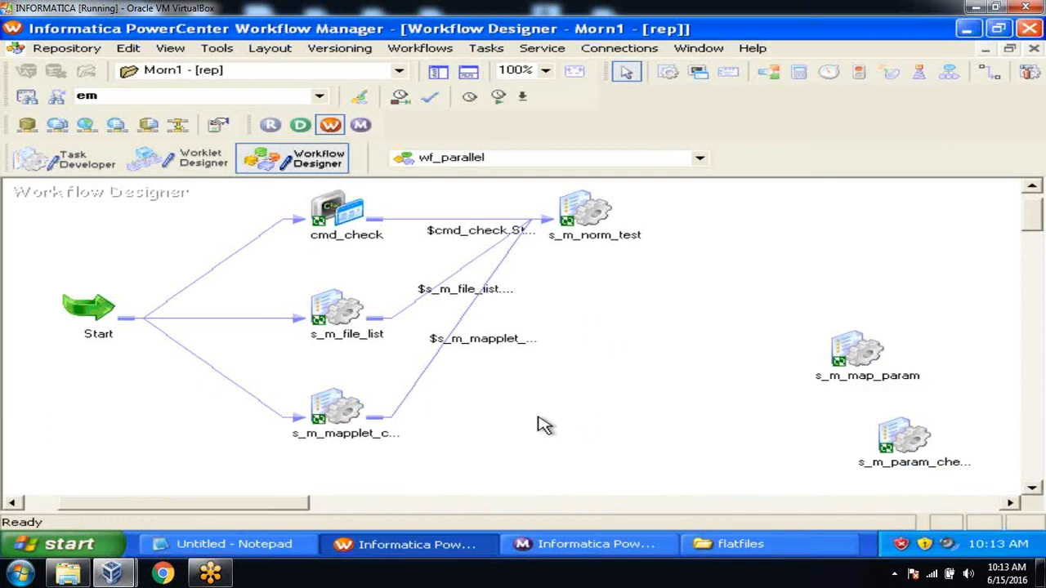
pyautogui.moveTo(579, 213); pyautogui.dragTo(682, 266)
pyautogui.click(629, 446)
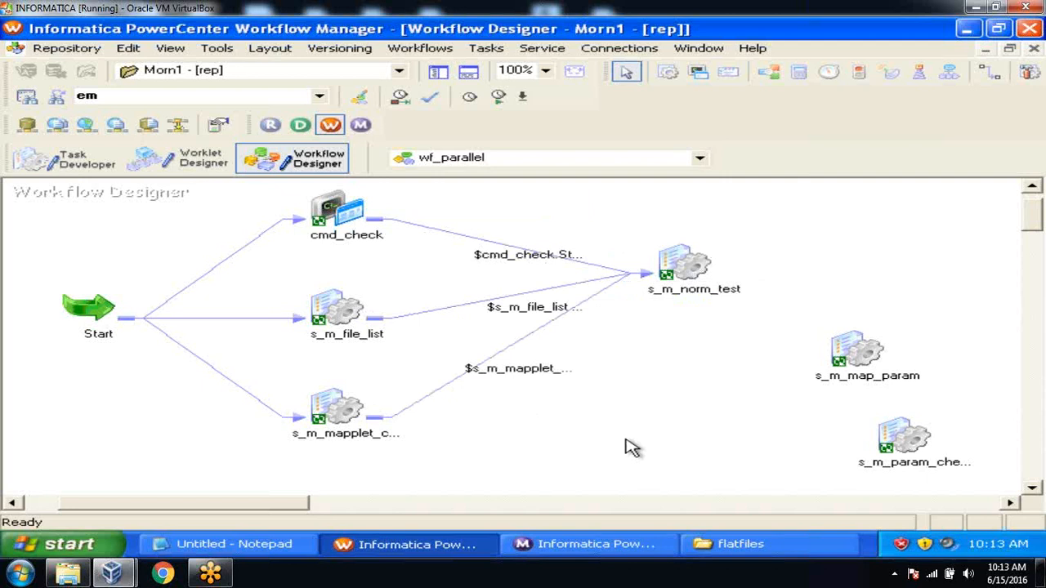
# Create a Decision task named dec_check and place it below s_m_norm_test
pyautogui.click(501, 51)
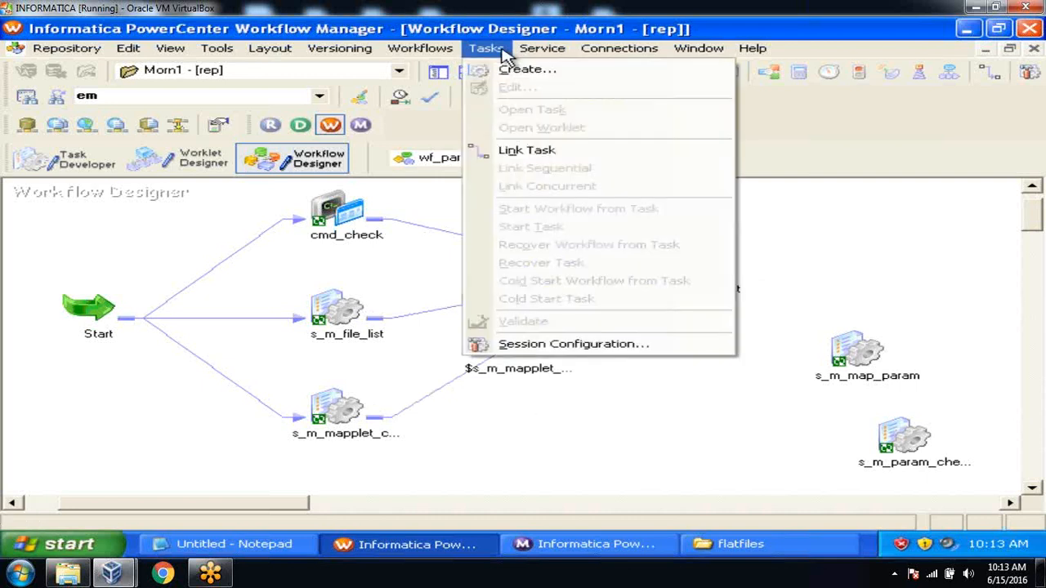
pyautogui.click(516, 69)
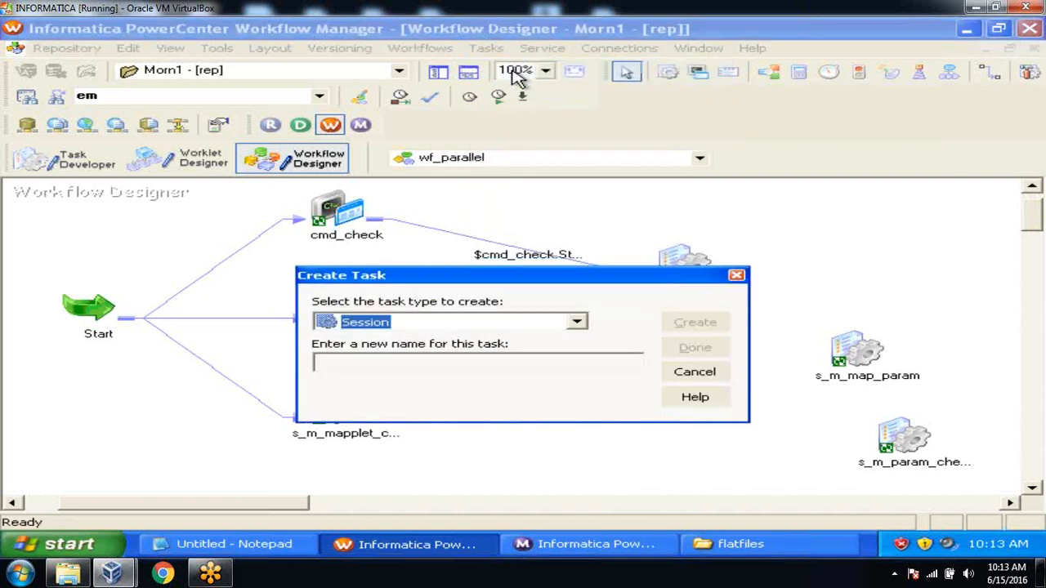
pyautogui.click(481, 361)
pyautogui.write('dec_check')
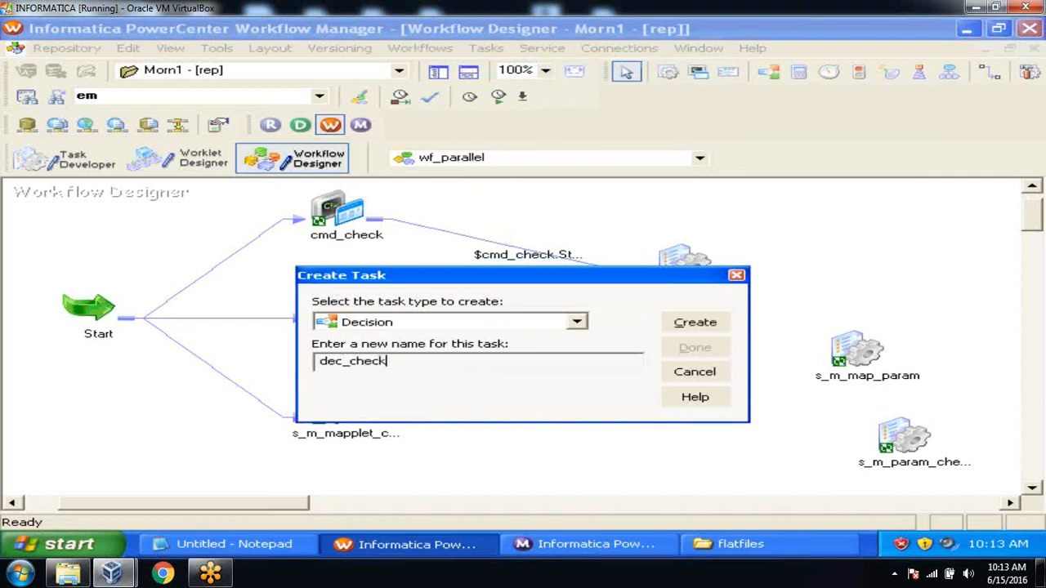
pyautogui.press('Return')
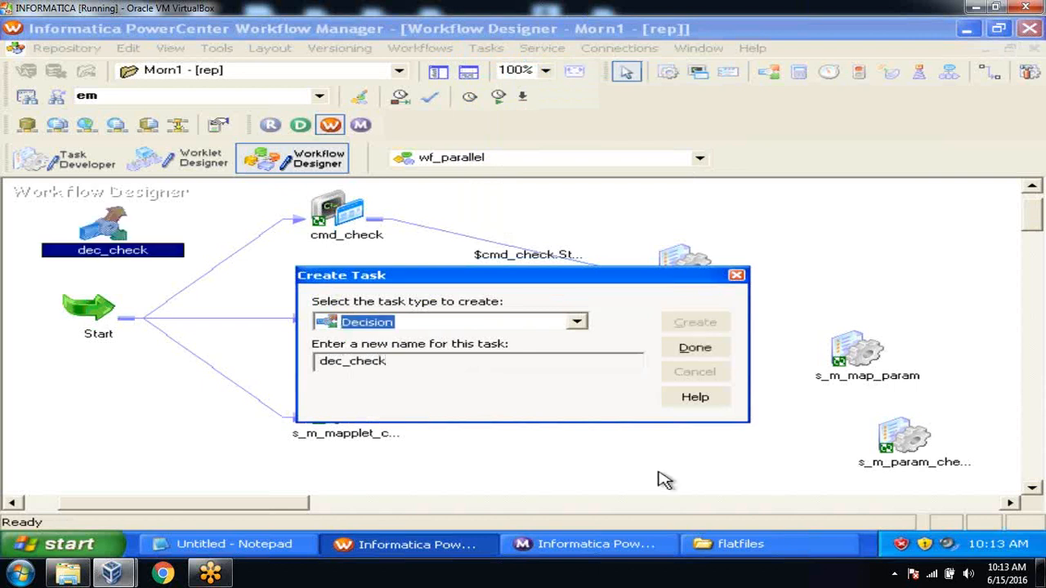
pyautogui.click(702, 349)
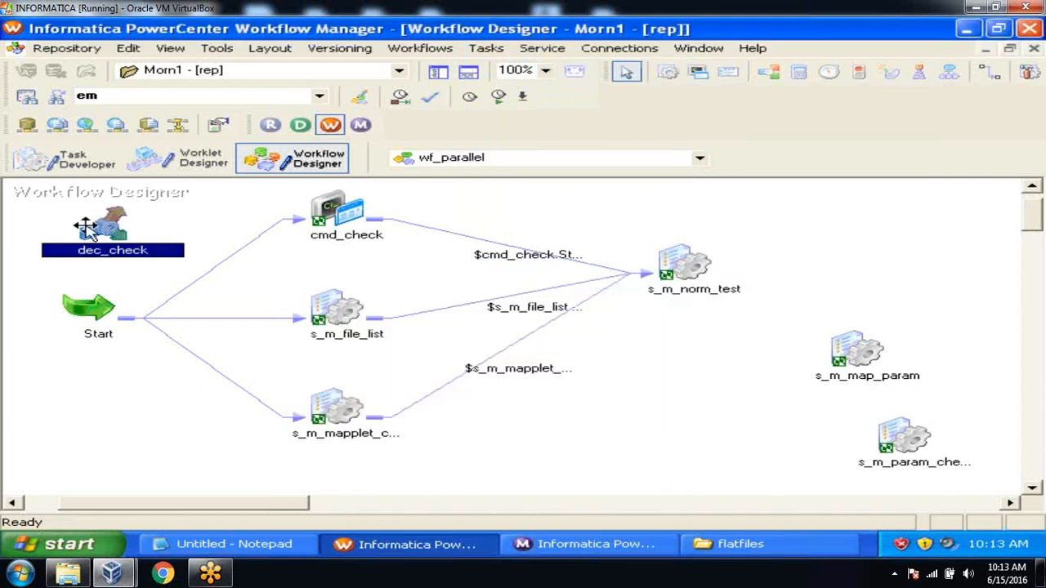
pyautogui.moveTo(86, 229); pyautogui.dragTo(697, 380)
pyautogui.click(596, 377)
# Delete the three links into s_m_norm_test
pyautogui.moveTo(527, 210); pyautogui.dragTo(541, 435)
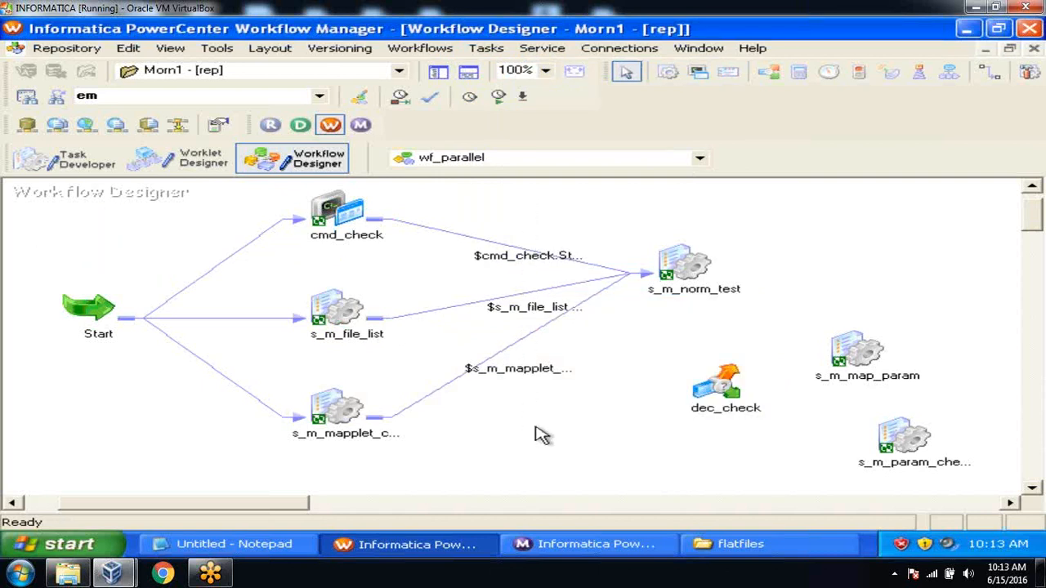
pyautogui.moveTo(516, 219); pyautogui.dragTo(549, 447)
pyautogui.press('Delete')
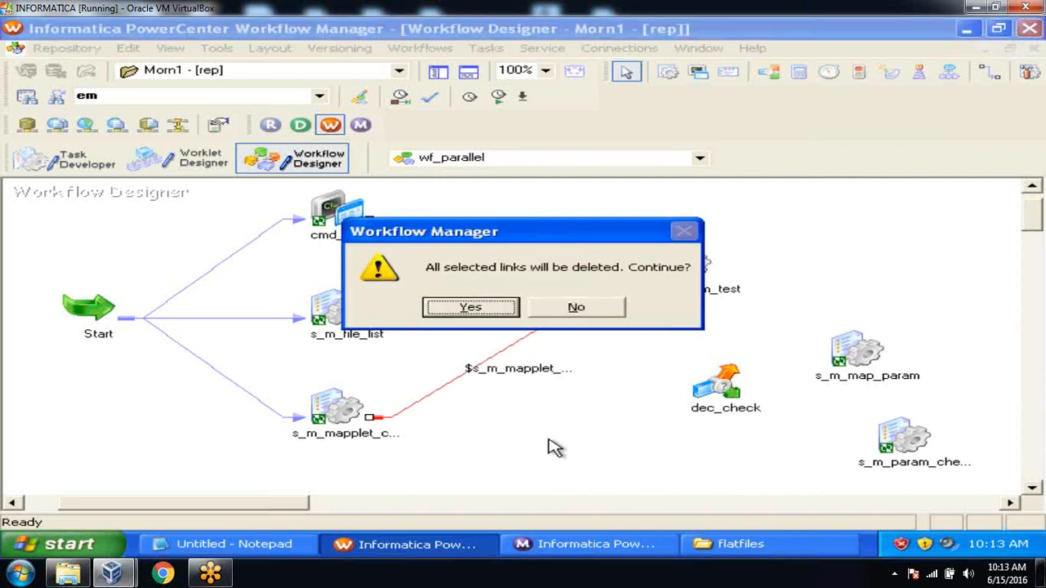
pyautogui.click(494, 311)
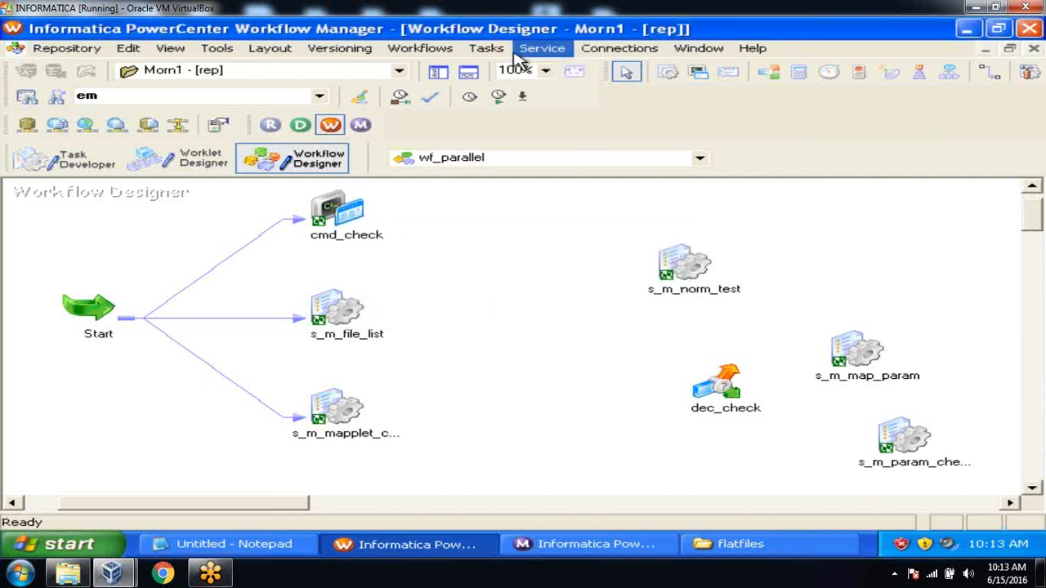
# Link cmd_check, s_m_file_list and the mapplet session to dec_check, then reposition dec_check
pyautogui.click(486, 48)
pyautogui.click(525, 151)
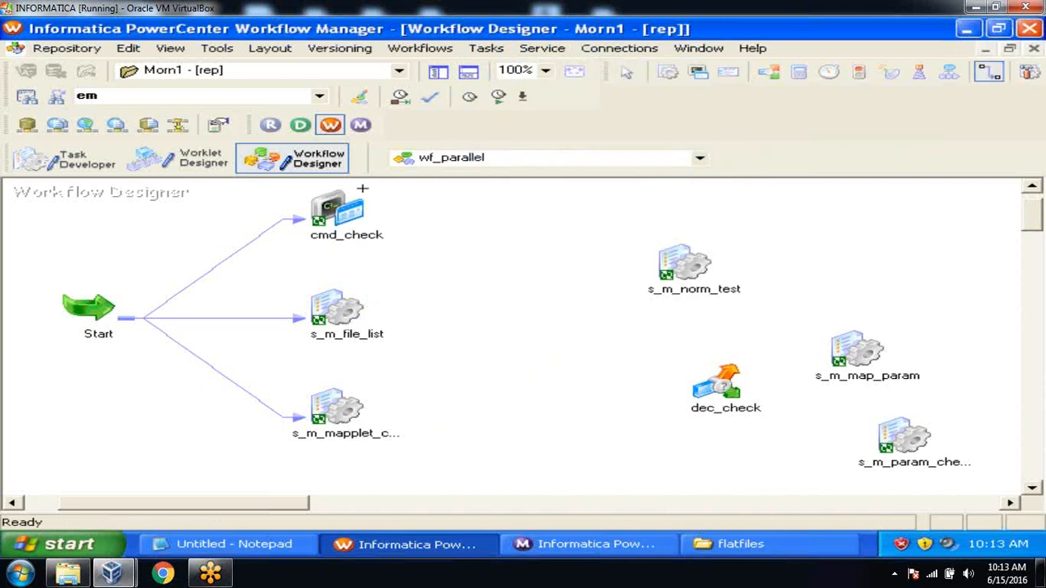
pyautogui.moveTo(339, 208); pyautogui.dragTo(719, 383)
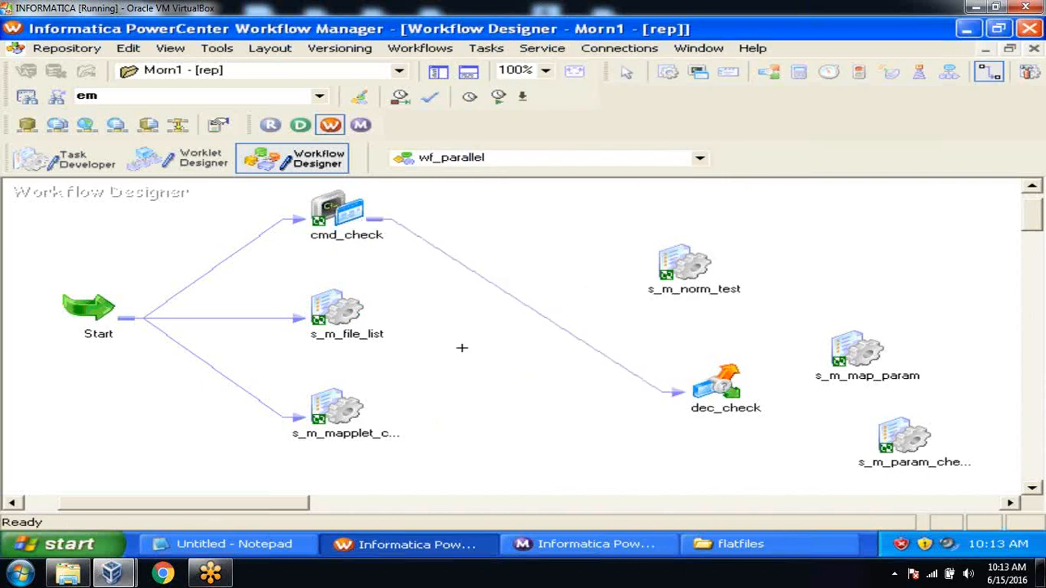
pyautogui.moveTo(323, 319); pyautogui.dragTo(717, 384)
pyautogui.moveTo(343, 403); pyautogui.dragTo(721, 380)
pyautogui.press('Escape')
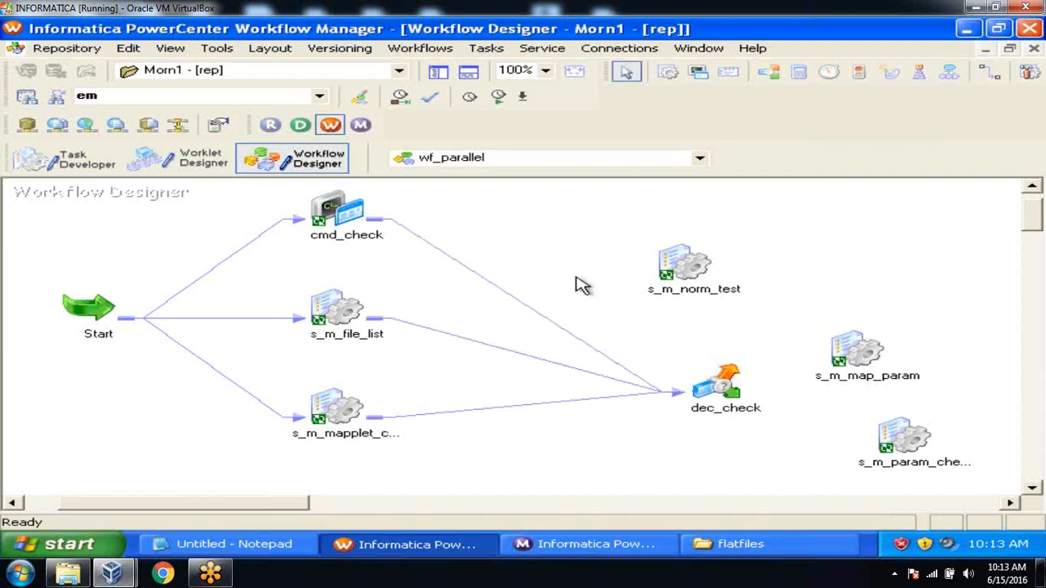
pyautogui.moveTo(719, 384); pyautogui.dragTo(562, 310)
pyautogui.click(727, 359)
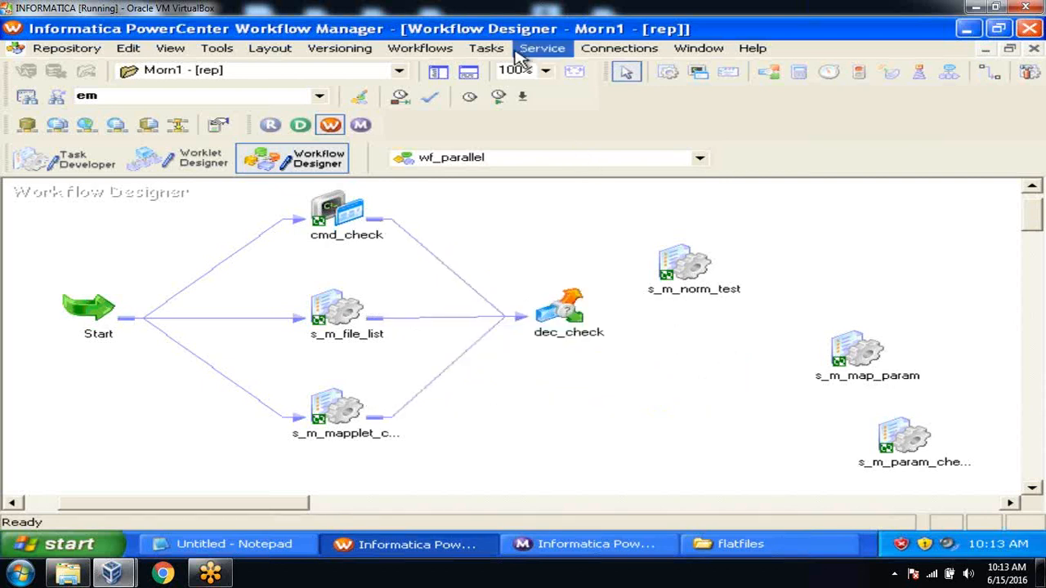
pyautogui.click(488, 48)
# Link dec_check to s_m_norm_test and set its Decision Name condition to true
pyautogui.click(535, 152)
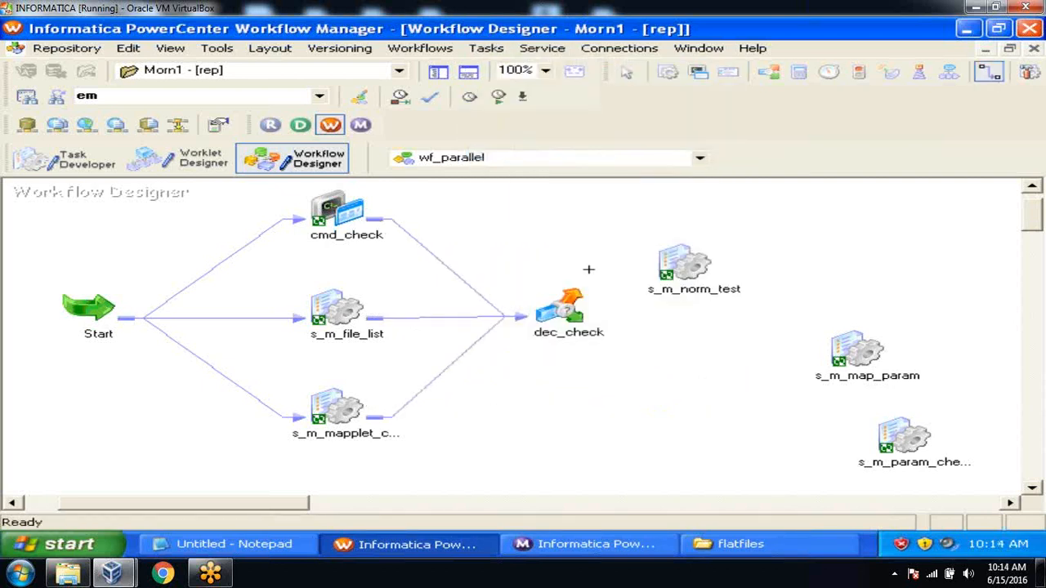
pyautogui.moveTo(577, 302); pyautogui.dragTo(671, 273)
pyautogui.doubleClick(558, 301)
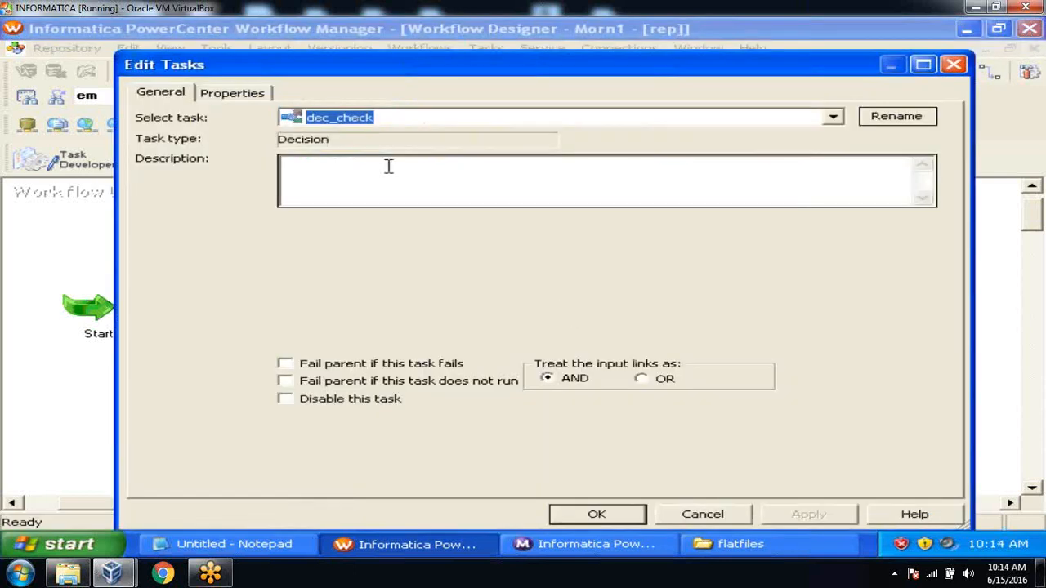
pyautogui.click(225, 96)
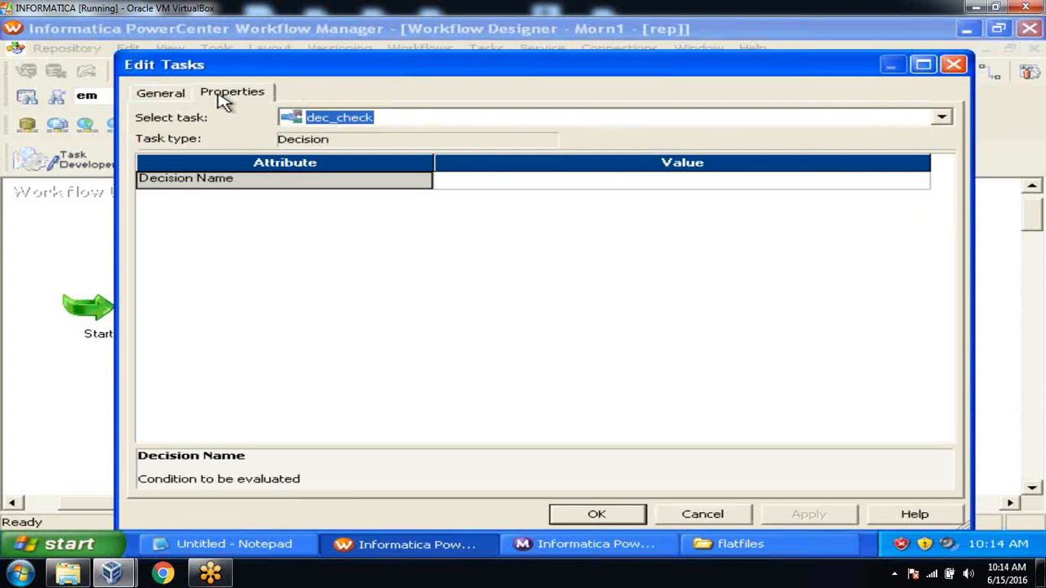
pyautogui.click(471, 177)
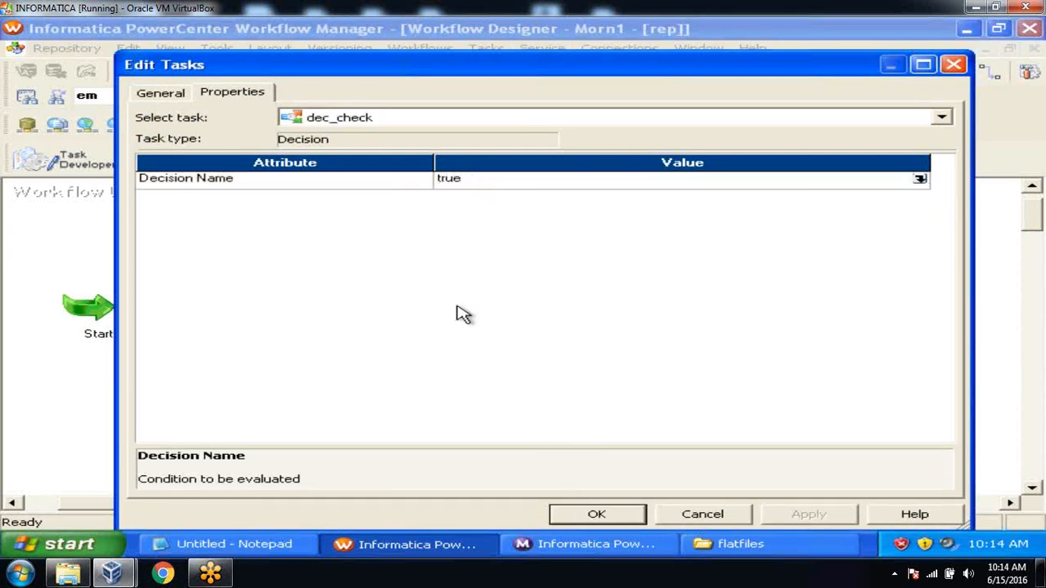
pyautogui.click(397, 183)
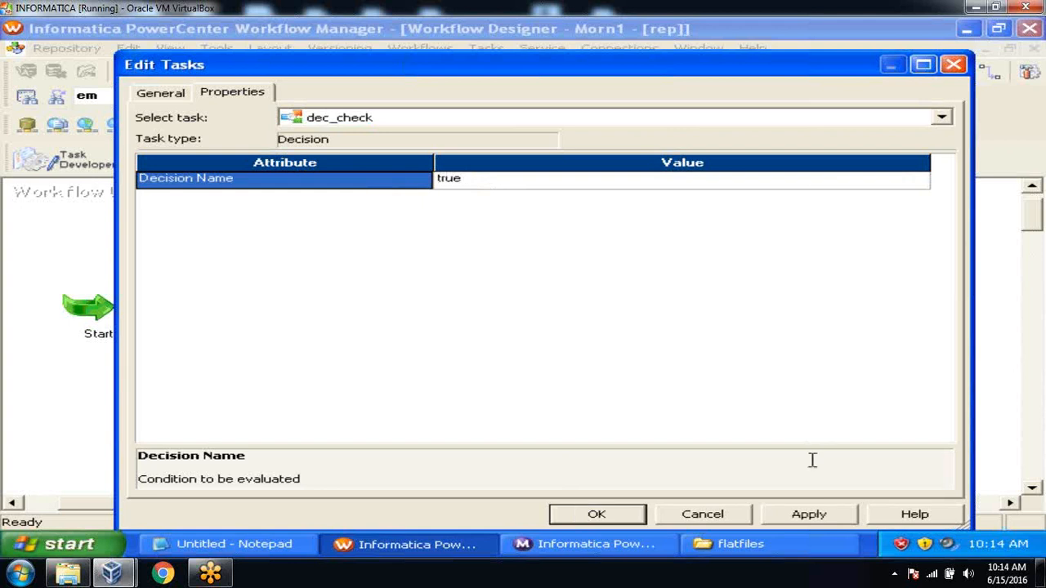
pyautogui.click(807, 514)
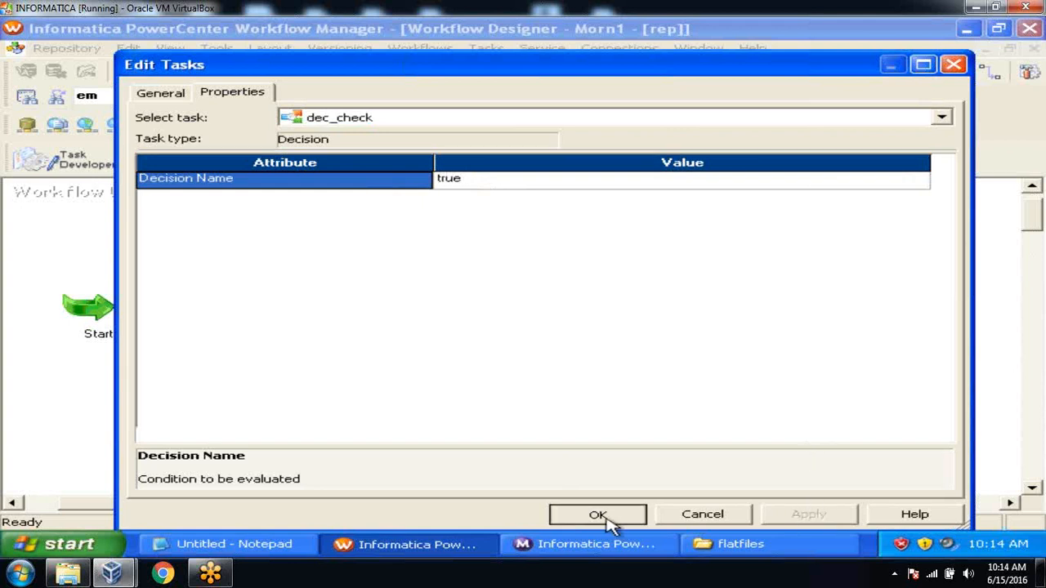
pyautogui.click(607, 518)
# Save wf_parallel to the repository and hide the Output window
pyautogui.hotkey('ctrl', 's')
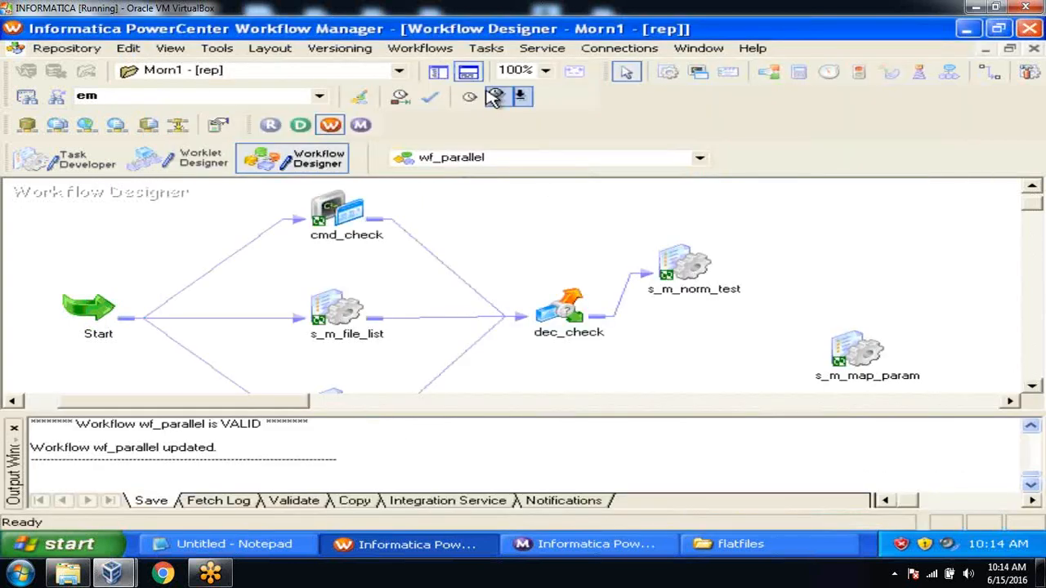
pyautogui.click(467, 72)
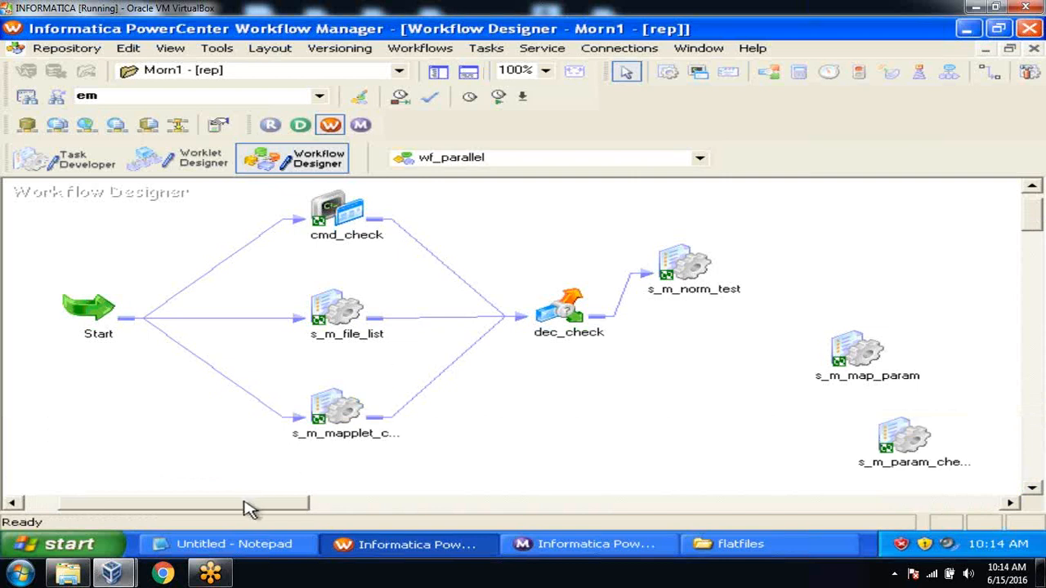
pyautogui.moveTo(249, 509); pyautogui.dragTo(231, 508)
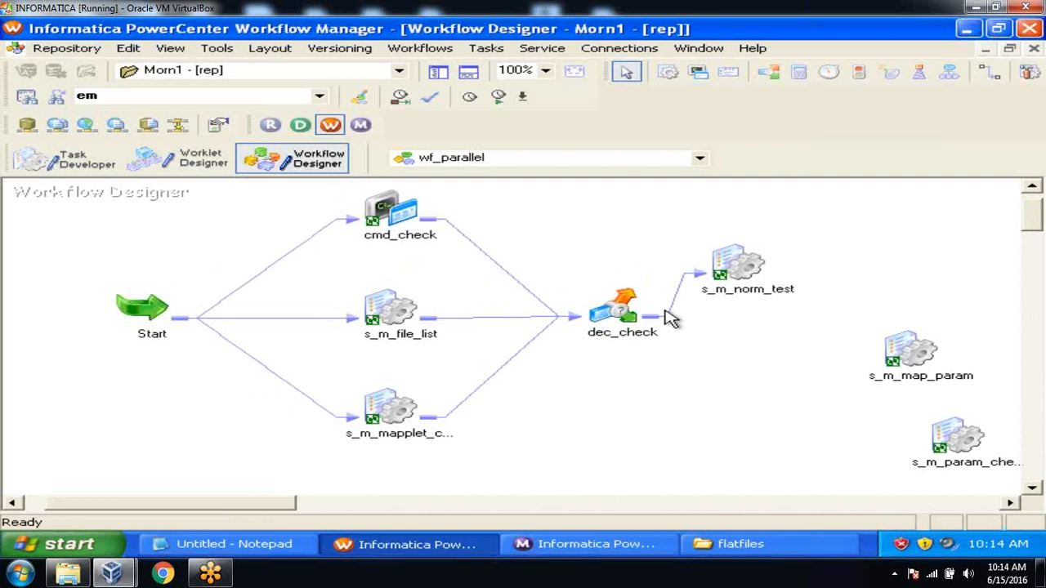
pyautogui.doubleClick(619, 316)
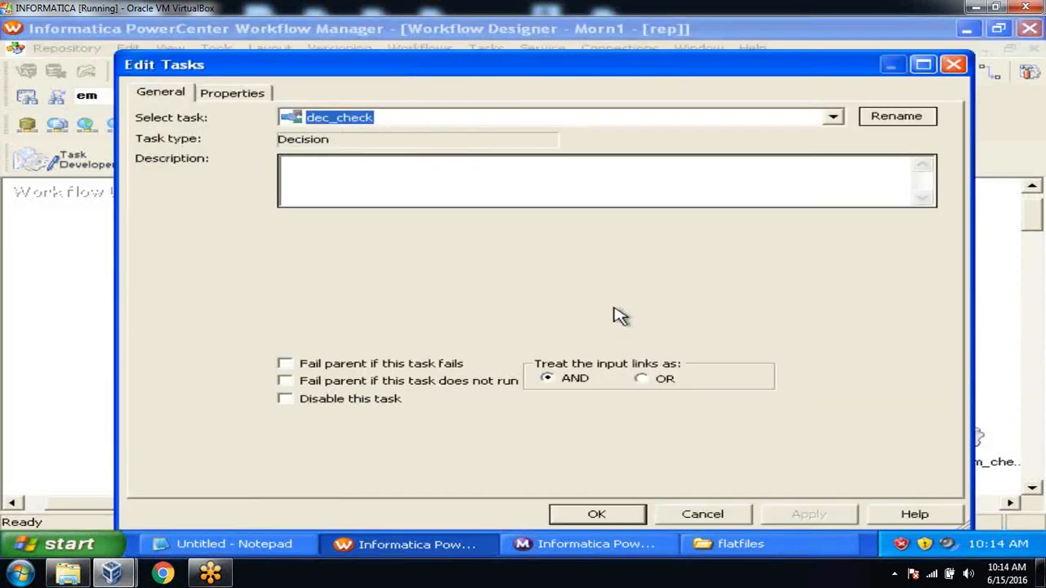
pyautogui.click(218, 96)
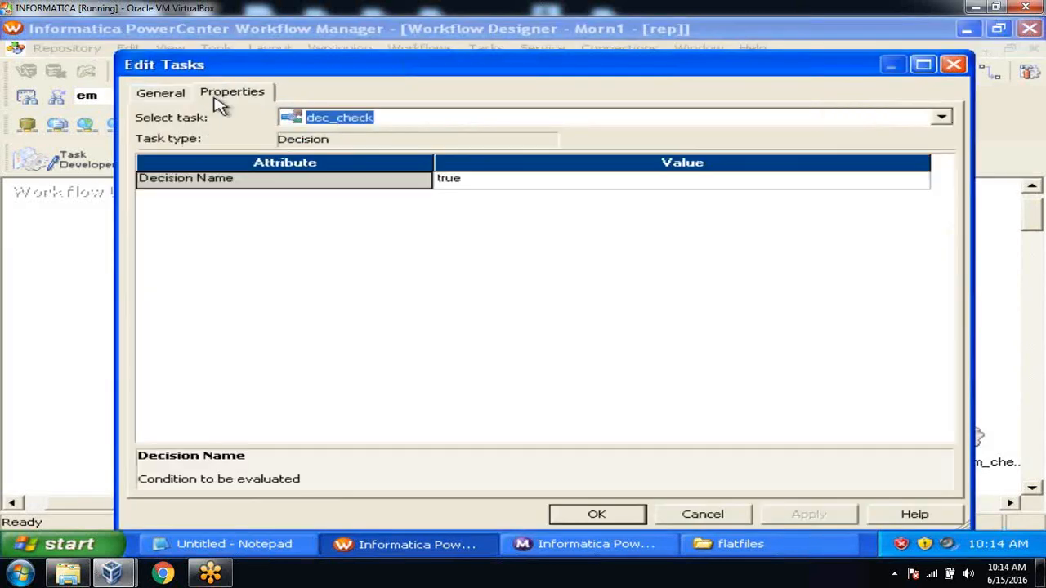
pyautogui.click(495, 187)
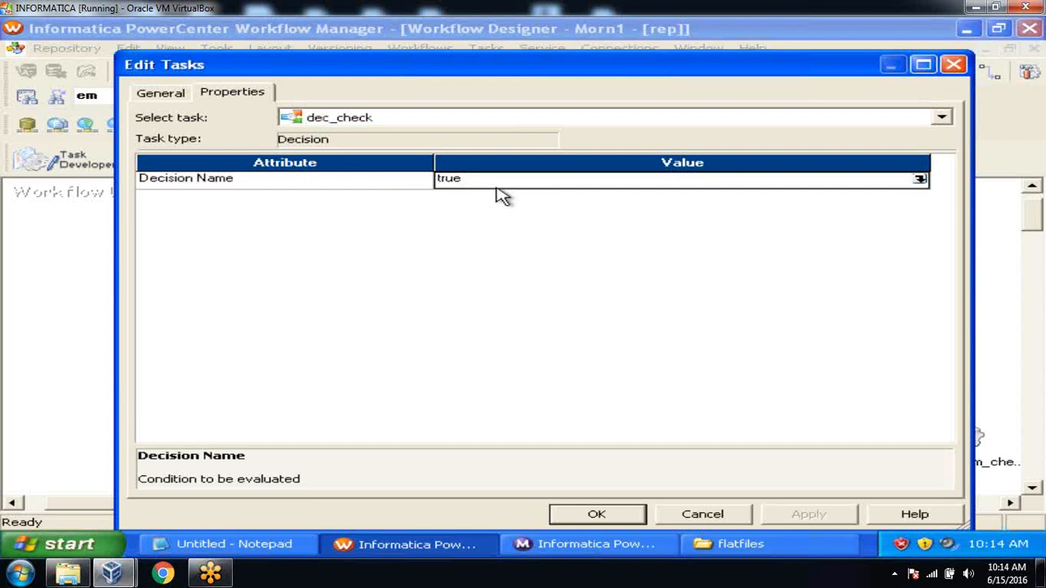
pyautogui.click(597, 515)
pyautogui.click(531, 376)
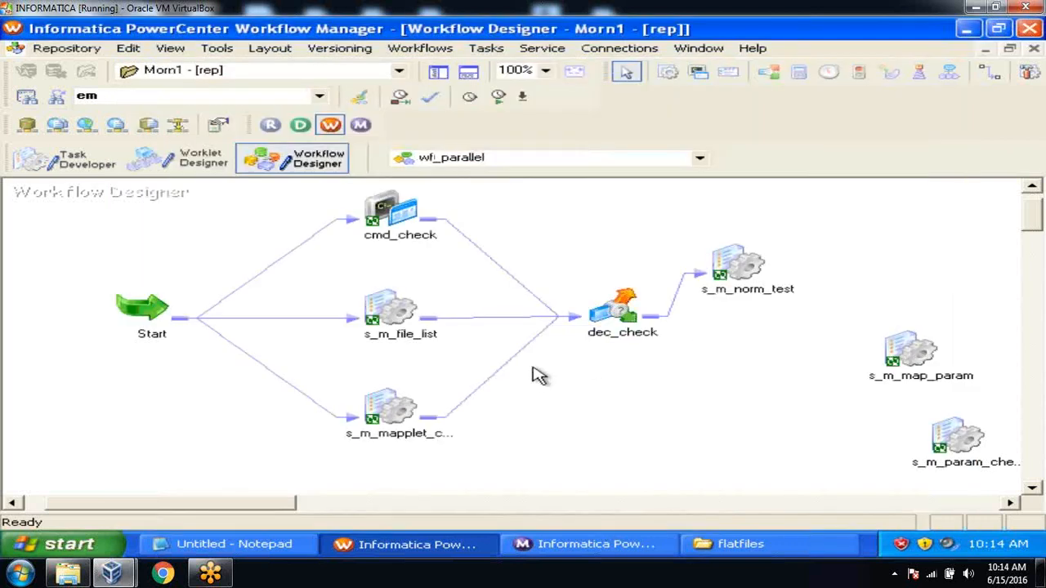
pyautogui.moveTo(237, 513); pyautogui.dragTo(276, 517)
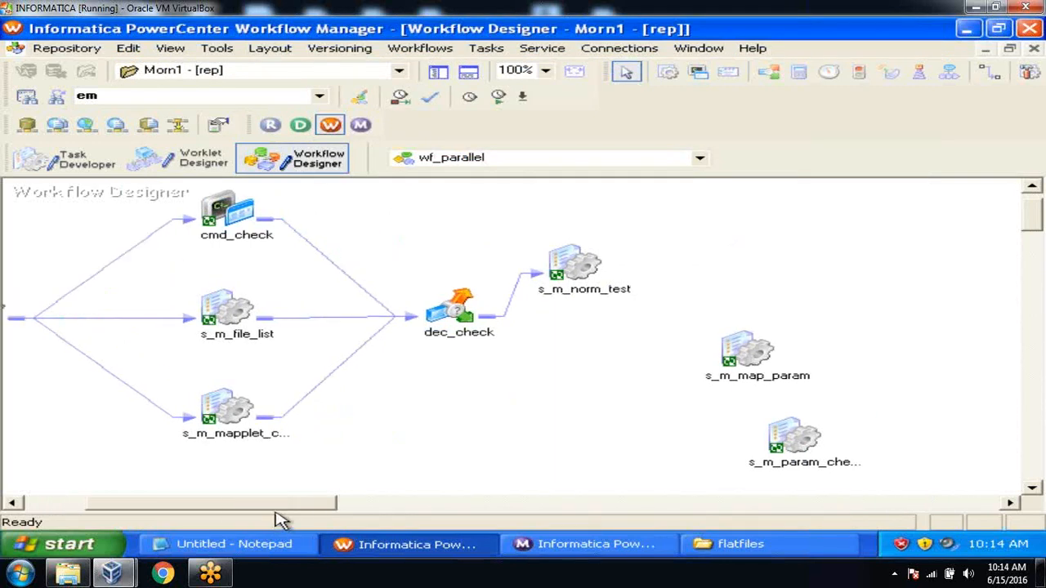
pyautogui.moveTo(454, 309); pyautogui.dragTo(406, 308)
pyautogui.moveTo(572, 263); pyautogui.dragTo(556, 307)
pyautogui.click(620, 270)
pyautogui.click(562, 302)
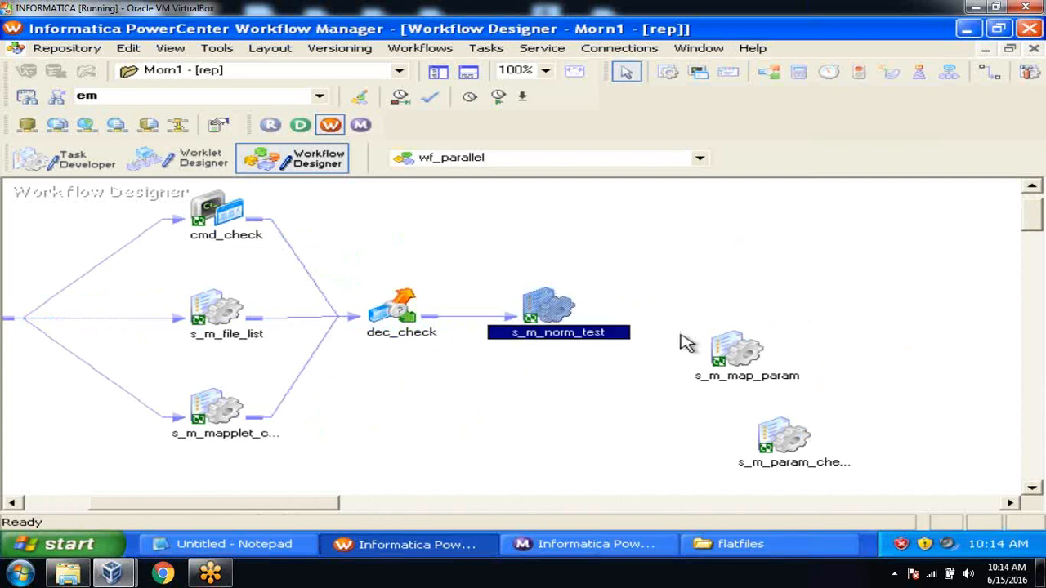
pyautogui.moveTo(721, 355); pyautogui.dragTo(813, 288)
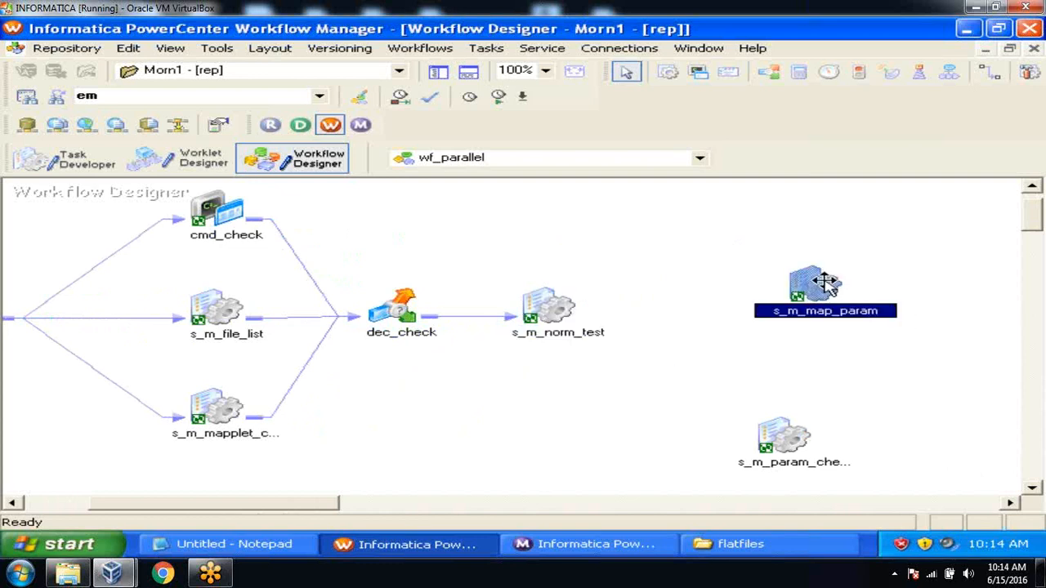
pyautogui.click(888, 255)
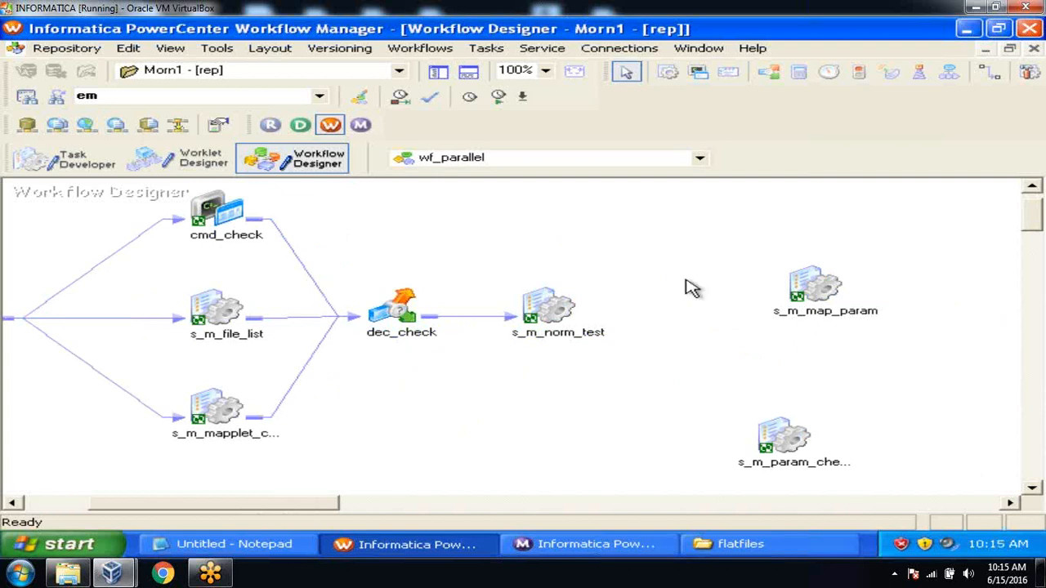
pyautogui.click(558, 309)
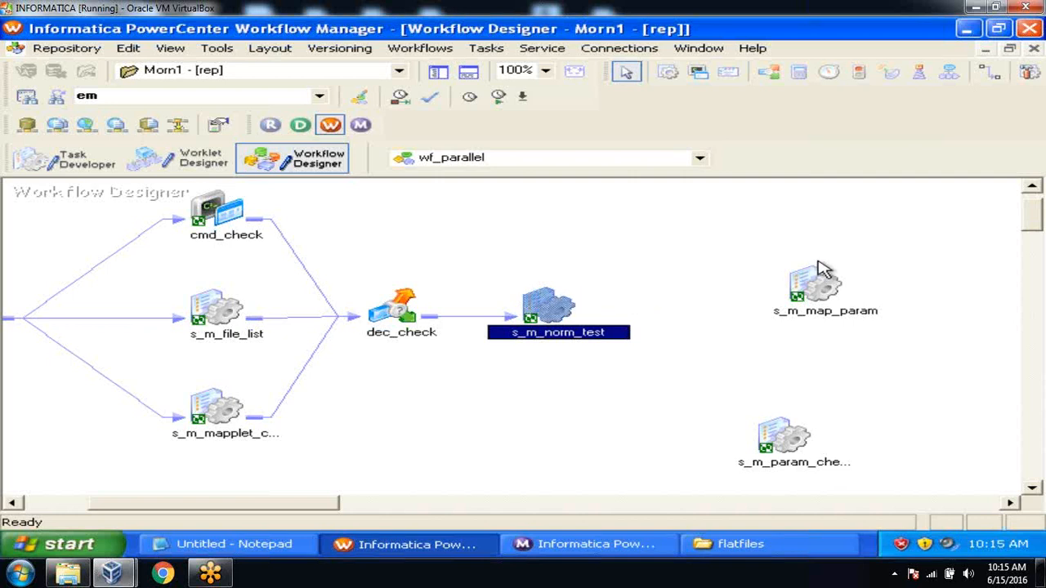
pyautogui.click(827, 284)
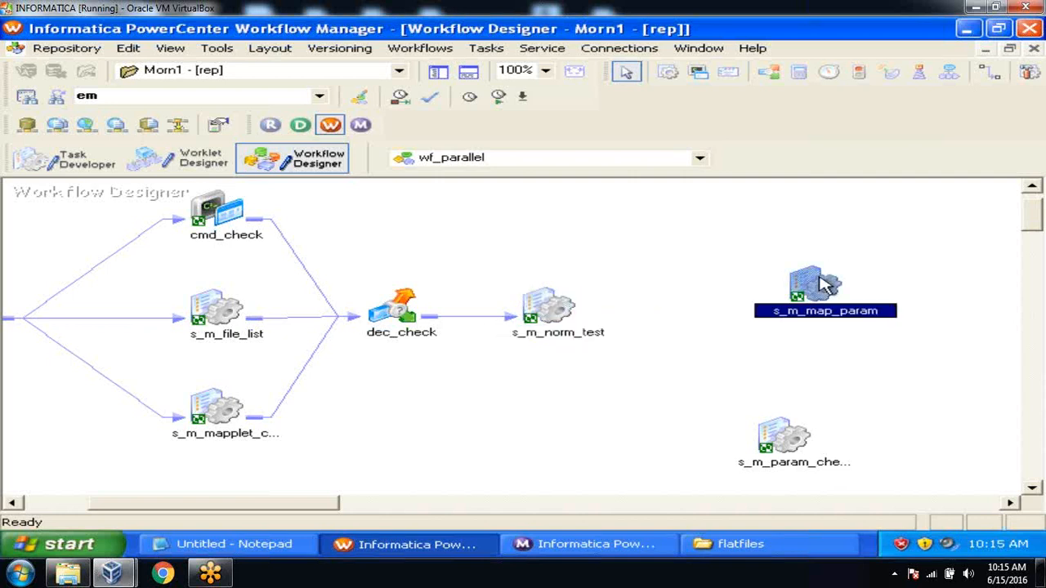
pyautogui.click(739, 242)
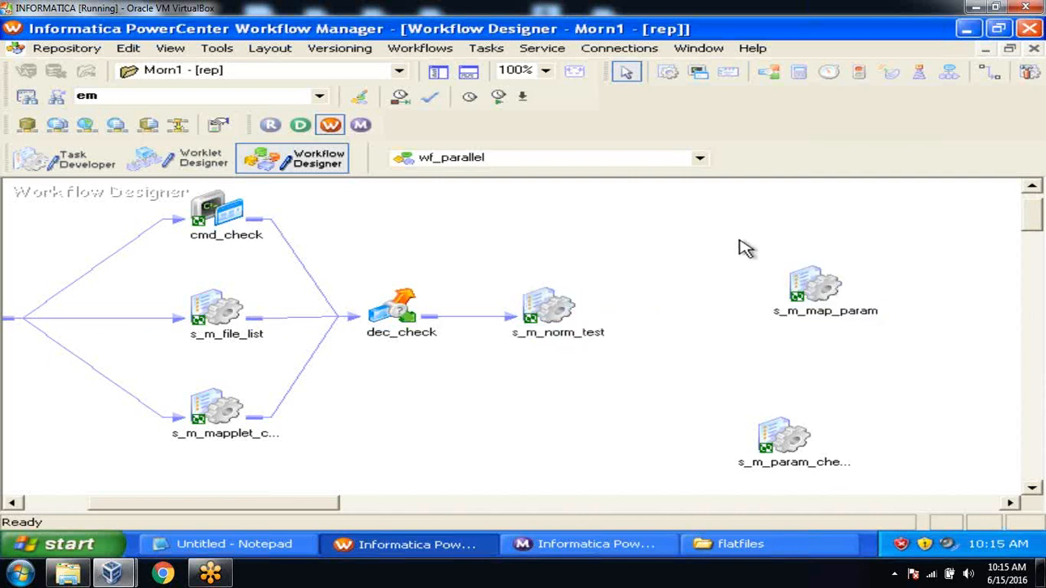
# Create a new Timer task named tm_check in wf_parallel
pyautogui.click(485, 49)
pyautogui.click(507, 70)
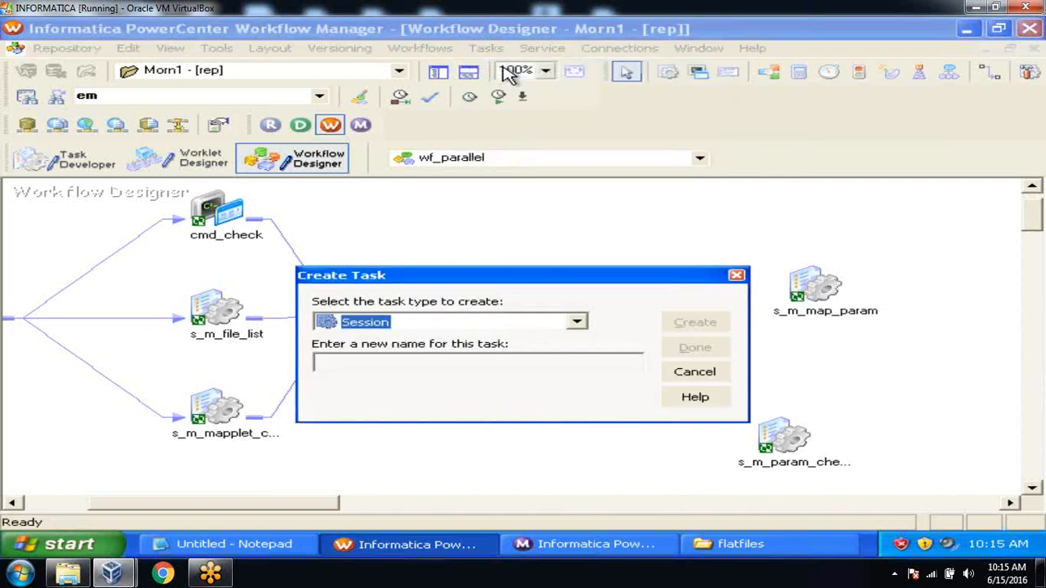
pyautogui.press('Down')
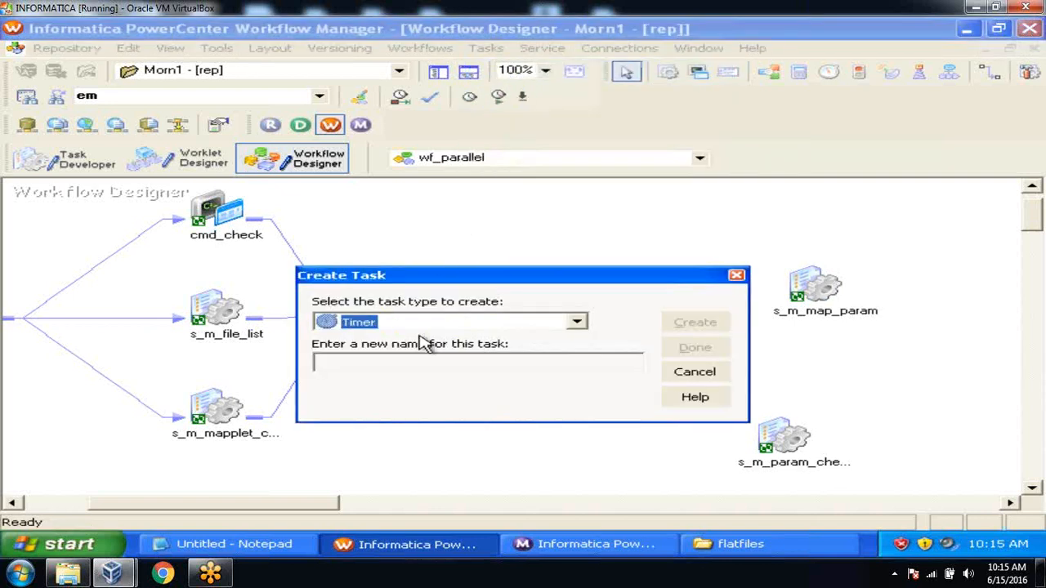
pyautogui.click(409, 367)
pyautogui.write('tm_check')
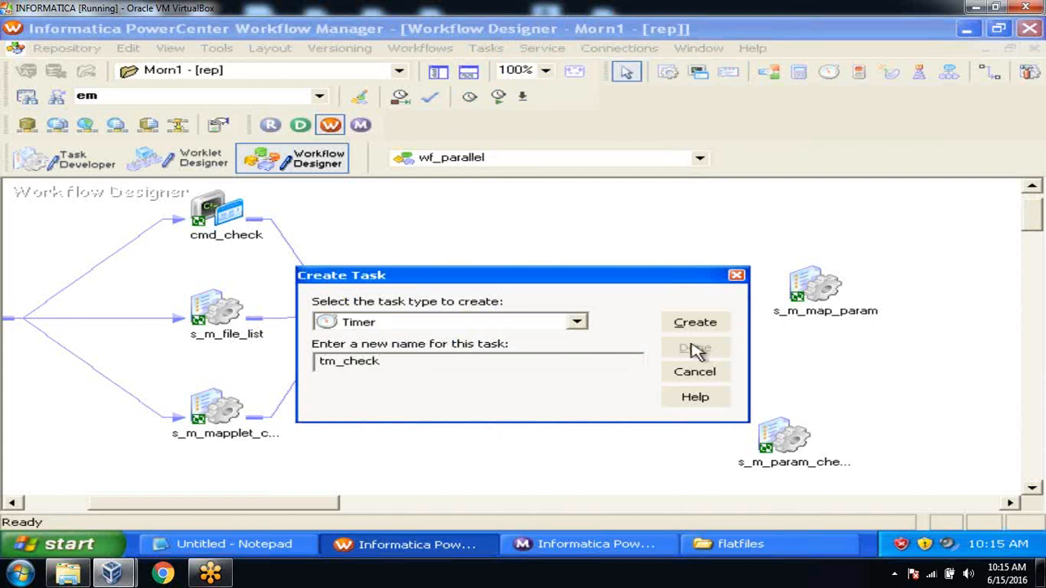
pyautogui.click(707, 326)
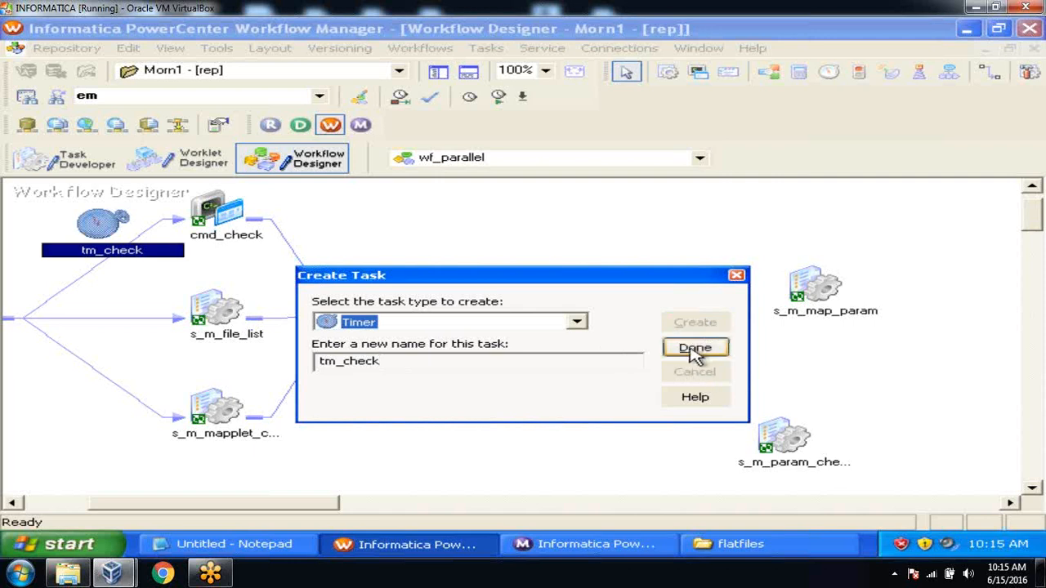
pyautogui.click(694, 348)
# Place tm_check right of s_m_norm_test and attempt to link s_m_norm_test to it
pyautogui.moveTo(107, 224); pyautogui.dragTo(678, 259)
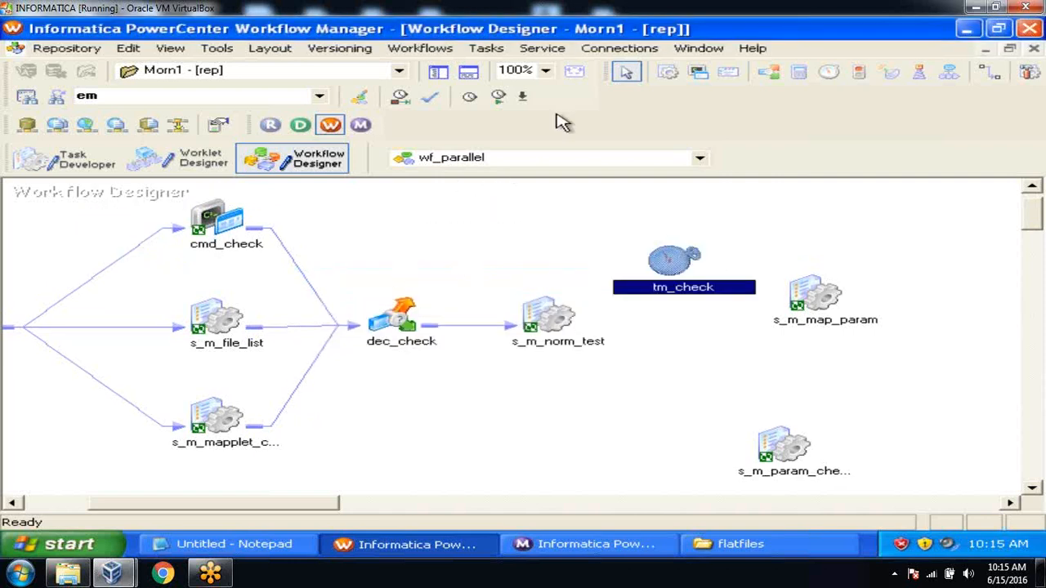
pyautogui.click(489, 49)
pyautogui.click(523, 153)
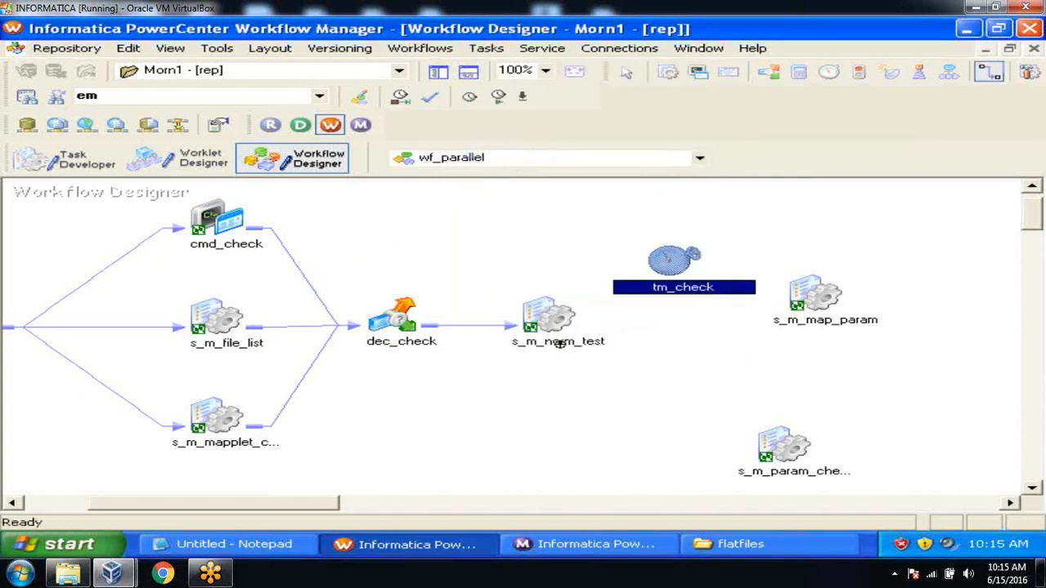
pyautogui.moveTo(559, 326); pyautogui.dragTo(678, 260)
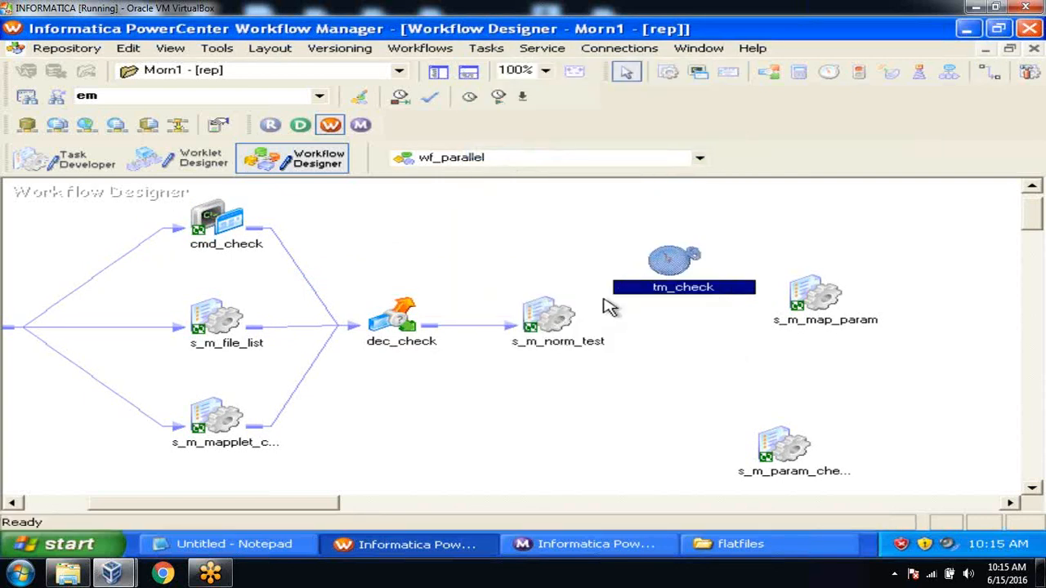
# Link s_m_norm_test to tm_check and arrange the workflow horizontally
pyautogui.click(484, 49)
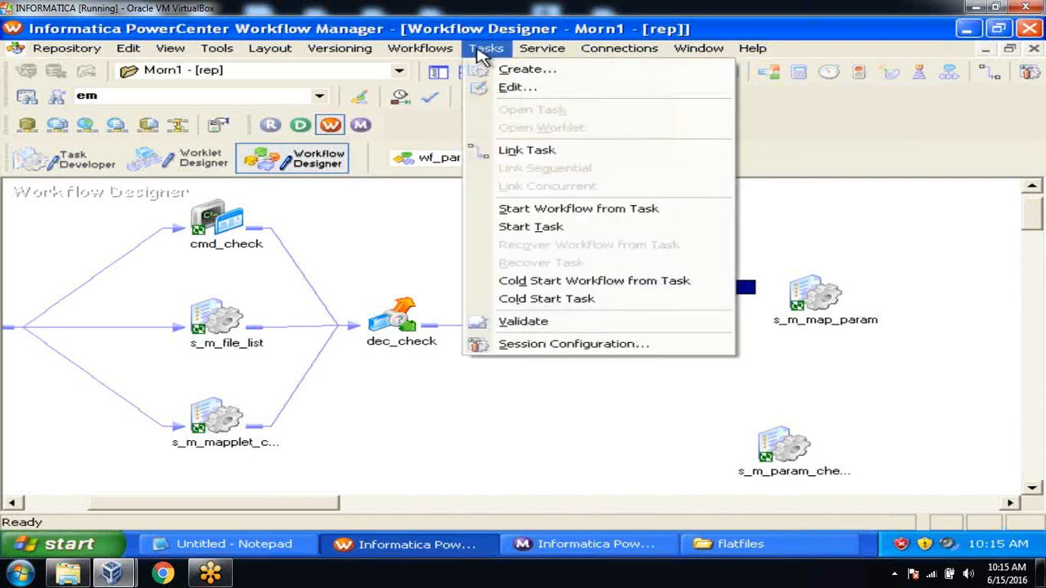
pyautogui.click(527, 151)
pyautogui.moveTo(549, 318)
pyautogui.mouseDown()
pyautogui.moveTo(685, 265)
pyautogui.moveTo(812, 278)
pyautogui.mouseUp()
pyautogui.rightClick(772, 238)
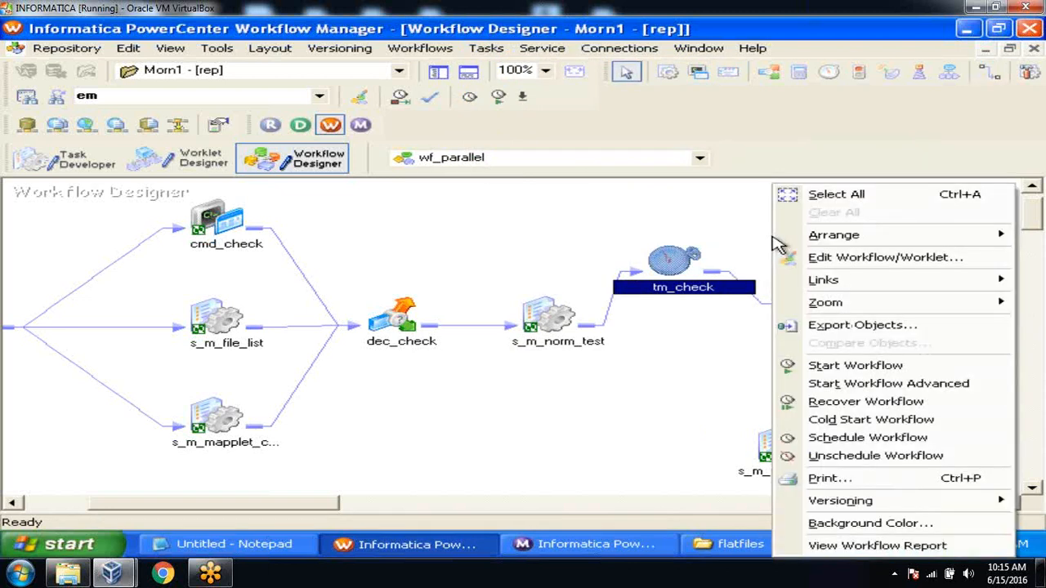
pyautogui.moveTo(821, 246)
pyautogui.click(759, 236)
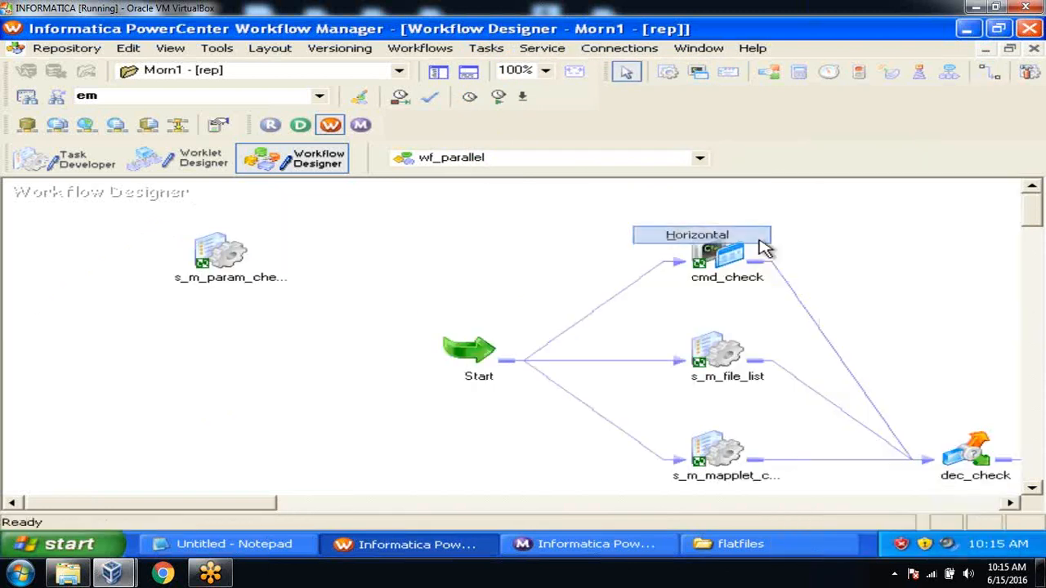
pyautogui.moveTo(269, 509); pyautogui.dragTo(482, 504)
pyautogui.moveTo(1034, 215); pyautogui.dragTo(1032, 235)
pyautogui.click(825, 239)
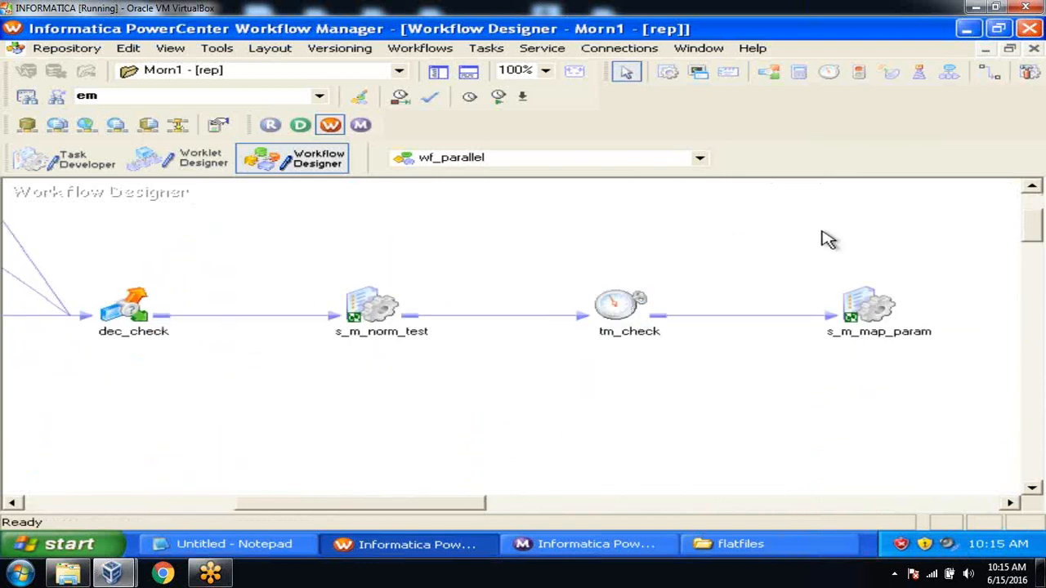
# Set tm_check's timer to wait a relative time of 1 minute
pyautogui.doubleClick(628, 304)
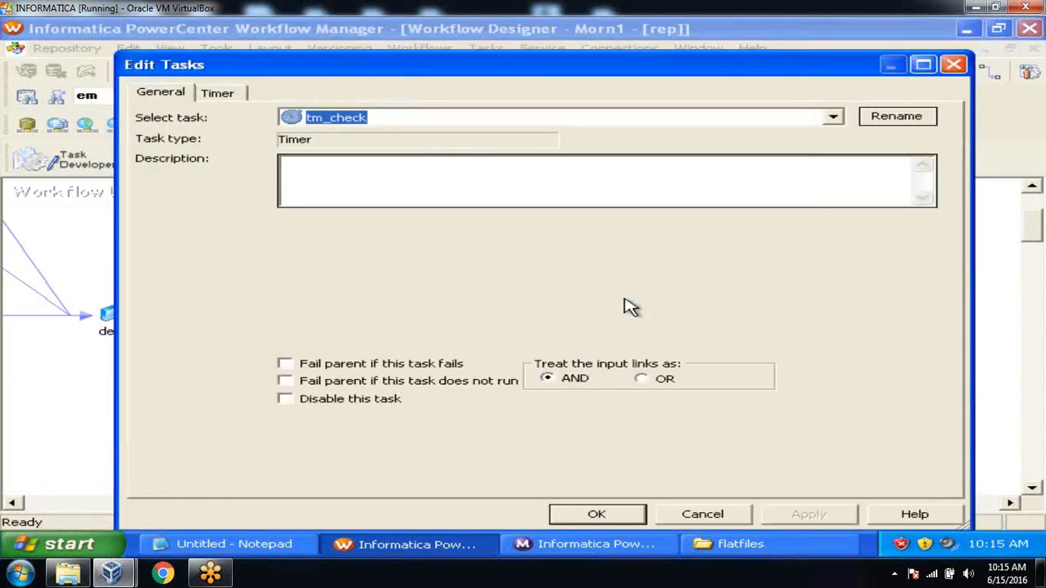
pyautogui.click(234, 94)
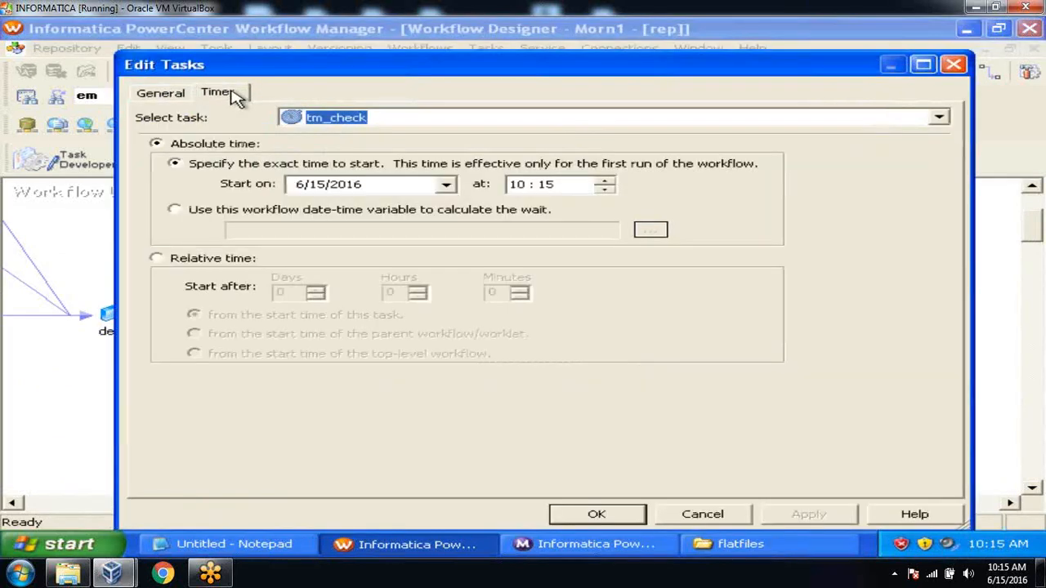
pyautogui.click(161, 262)
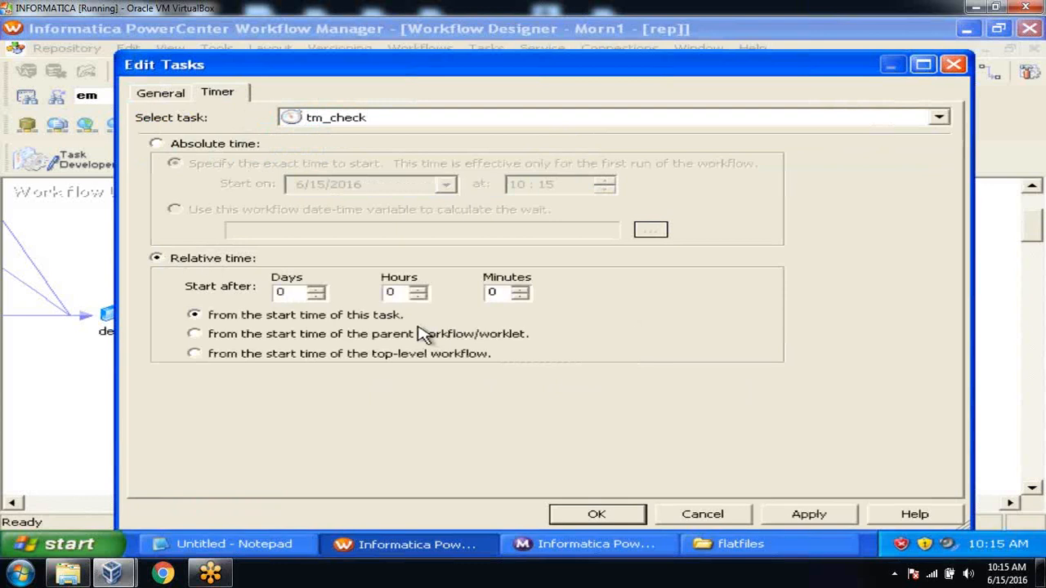
pyautogui.doubleClick(496, 292)
pyautogui.write('1')
pyautogui.click(782, 514)
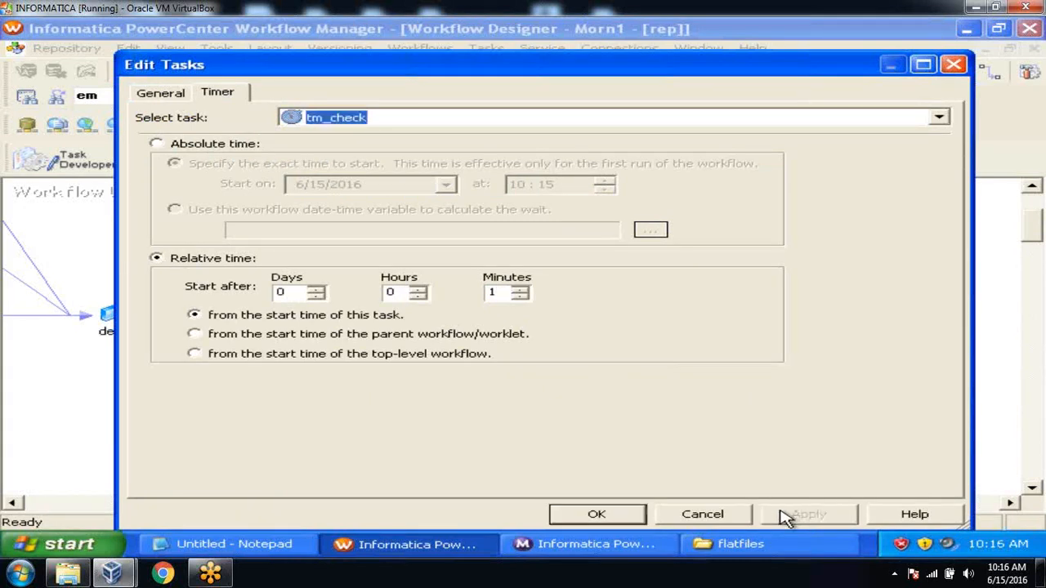
pyautogui.click(611, 513)
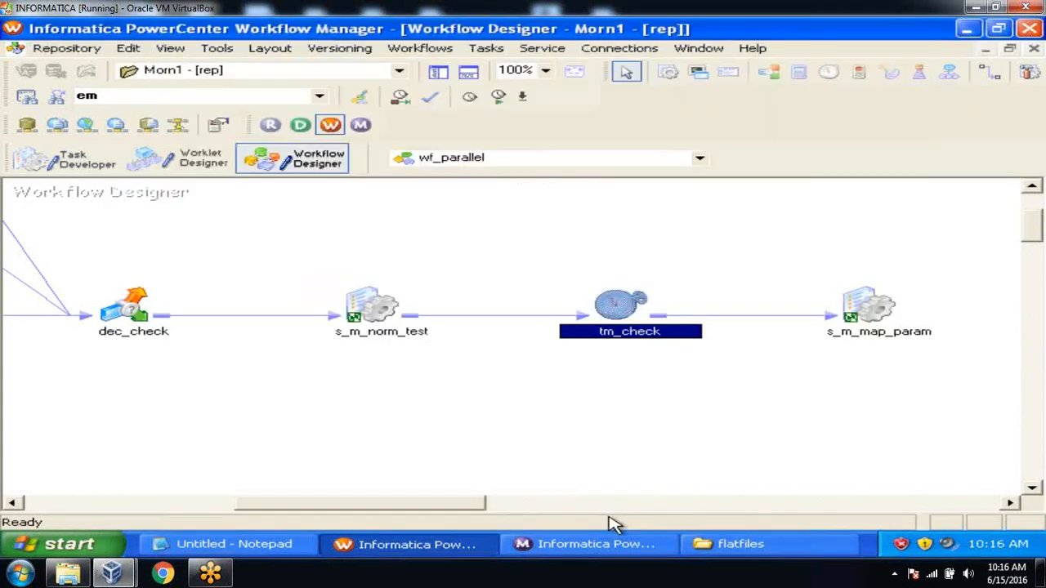
# Save wf_parallel with Ctrl+S, then Start Workflow From Task on s_m_norm_test
pyautogui.hotkey('ctrl', 's')
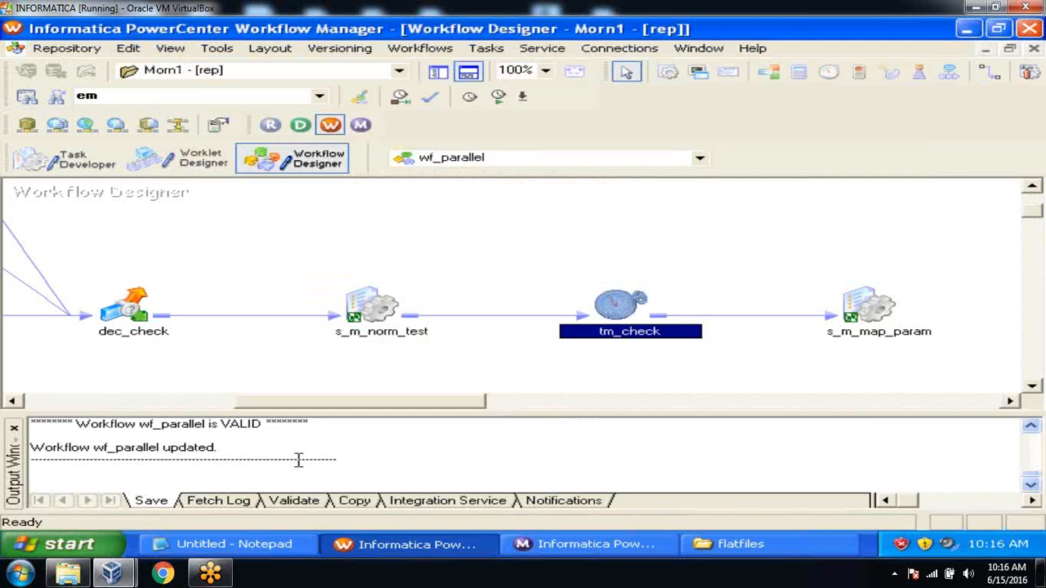
pyautogui.click(16, 428)
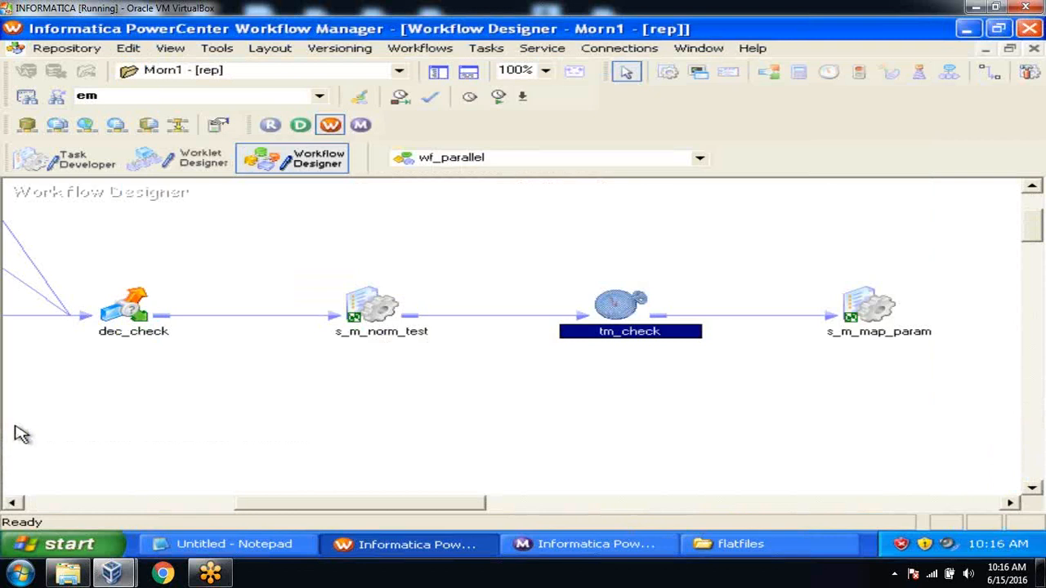
pyautogui.click(381, 308)
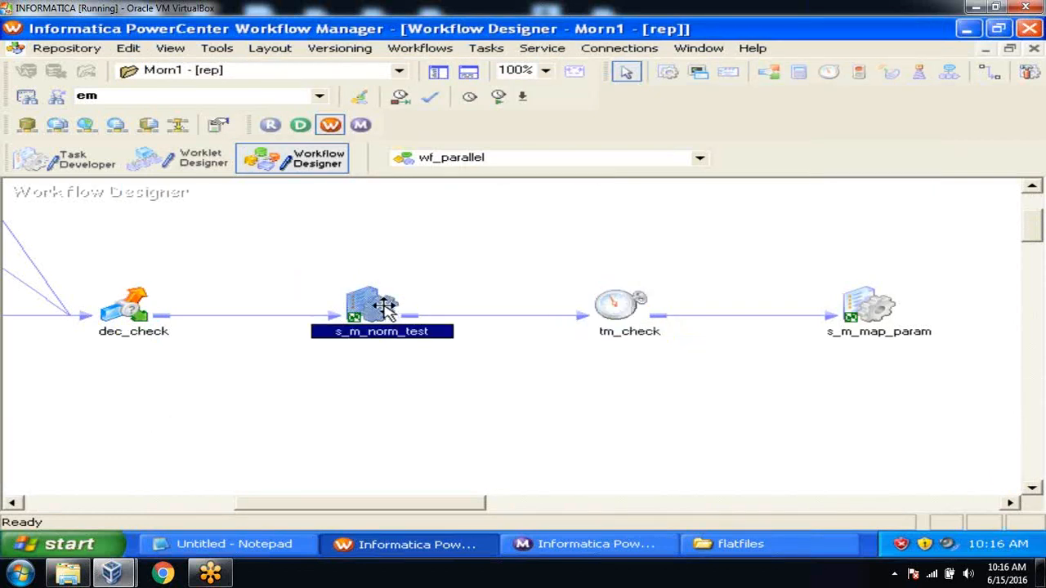
pyautogui.rightClick(384, 310)
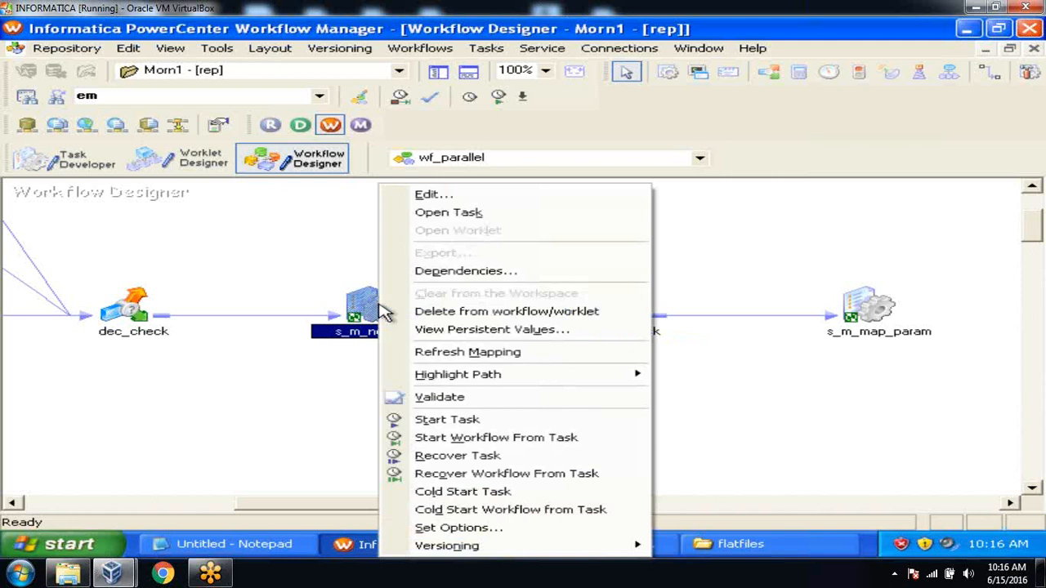
pyautogui.click(577, 439)
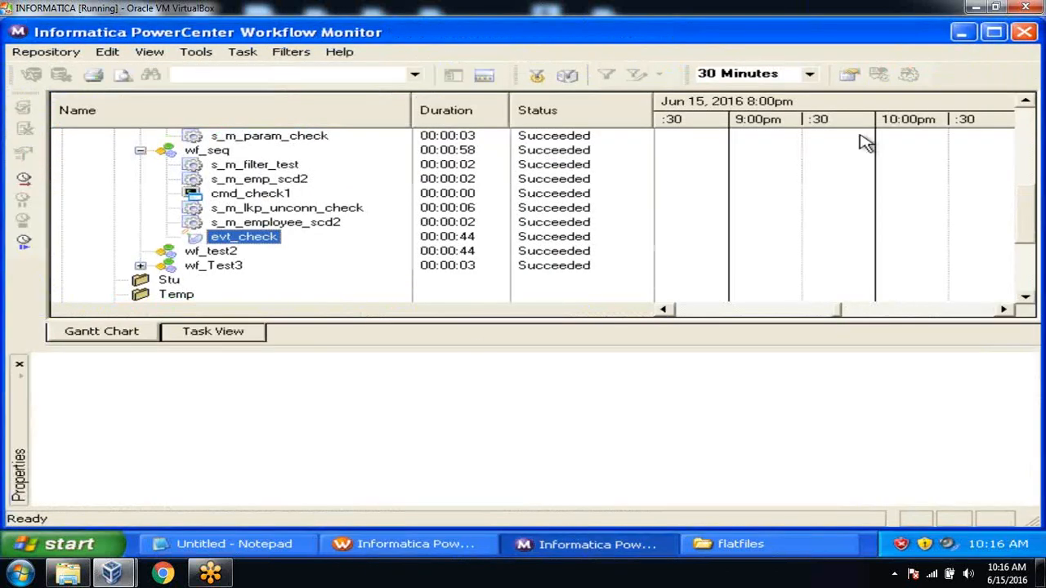
# Follow the wf_parallel run under Morn1 via tm_check until it succeeds in 00:01:06
pyautogui.click(1026, 101)
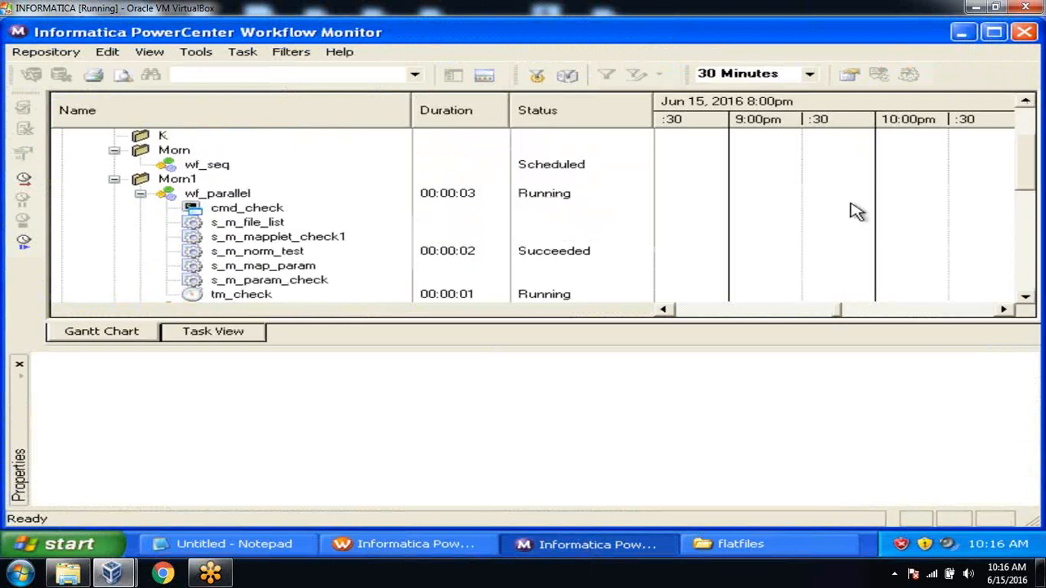
pyautogui.click(1026, 297)
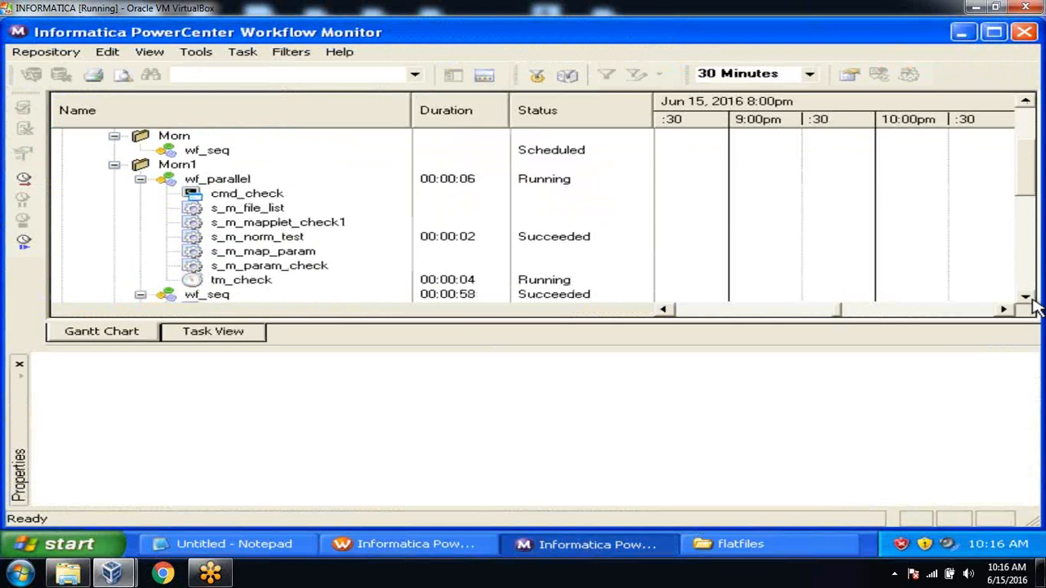
pyautogui.click(141, 295)
pyautogui.click(249, 281)
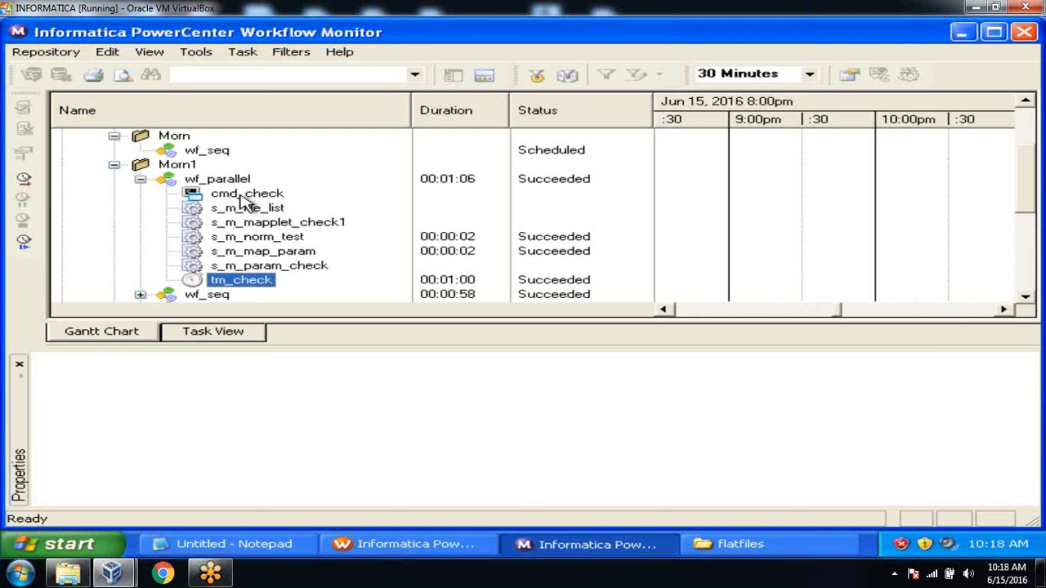
pyautogui.click(439, 543)
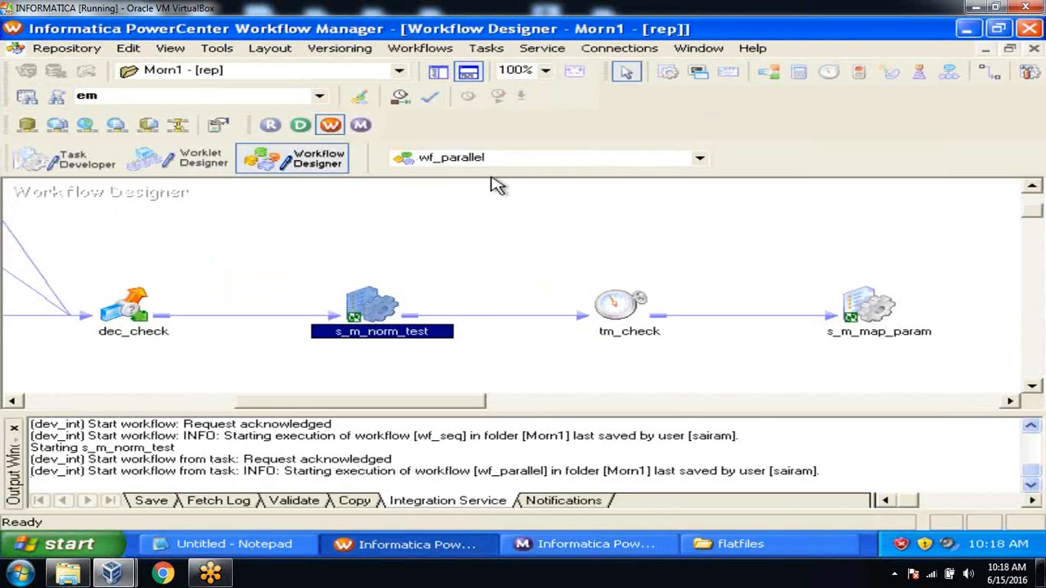
# Create a new Control task named cntrl_check
pyautogui.click(468, 72)
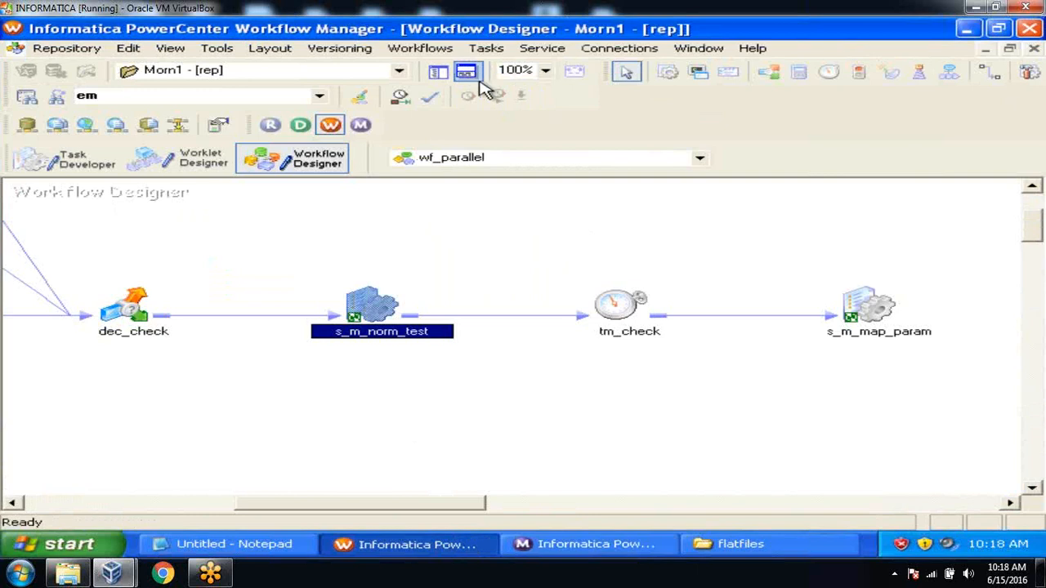
pyautogui.click(488, 53)
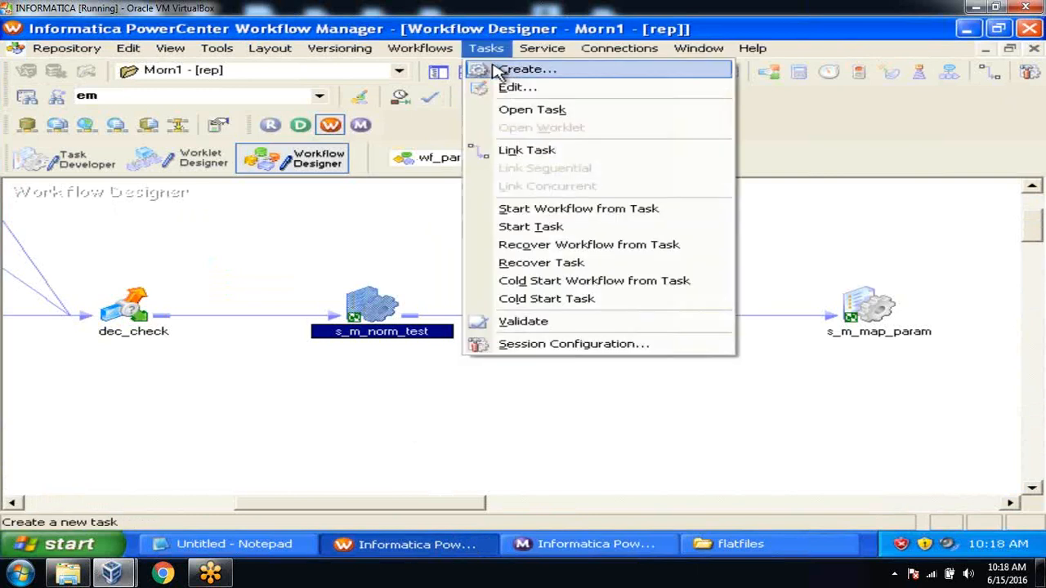
pyautogui.click(505, 69)
pyautogui.press('Down')
pyautogui.click(464, 365)
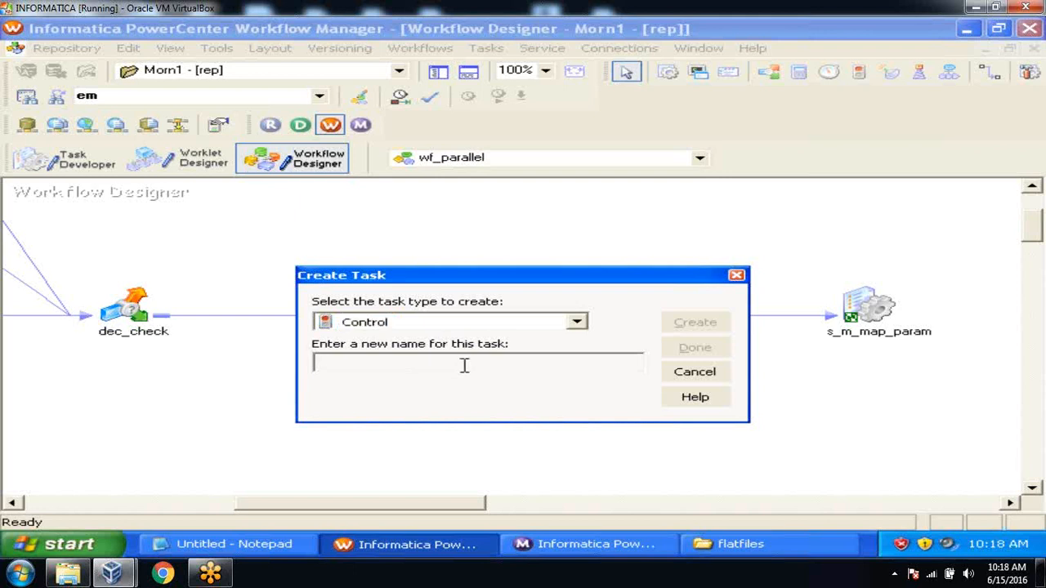
pyautogui.write('cntrl_check')
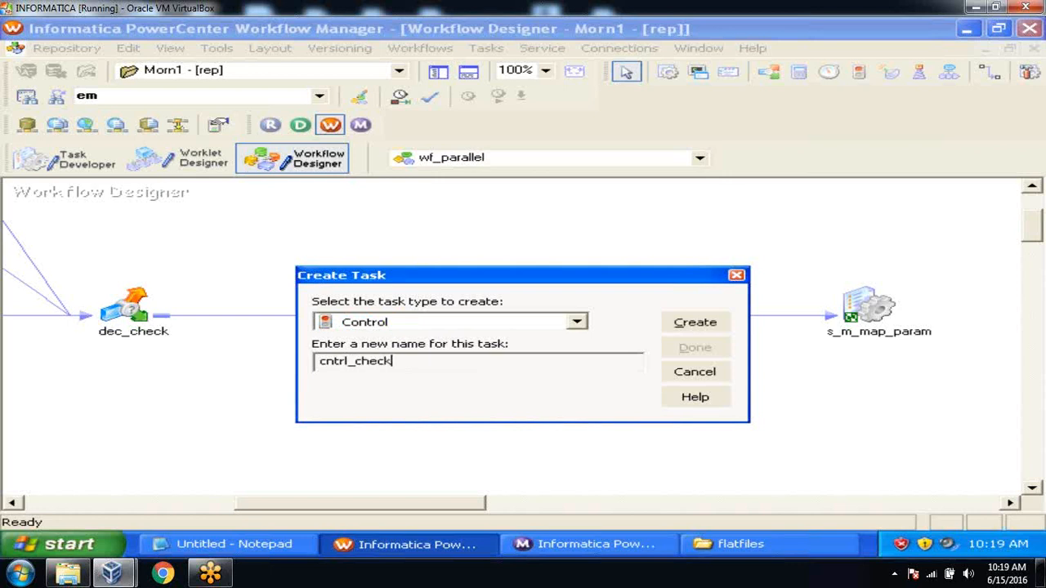
pyautogui.click(689, 323)
pyautogui.click(693, 349)
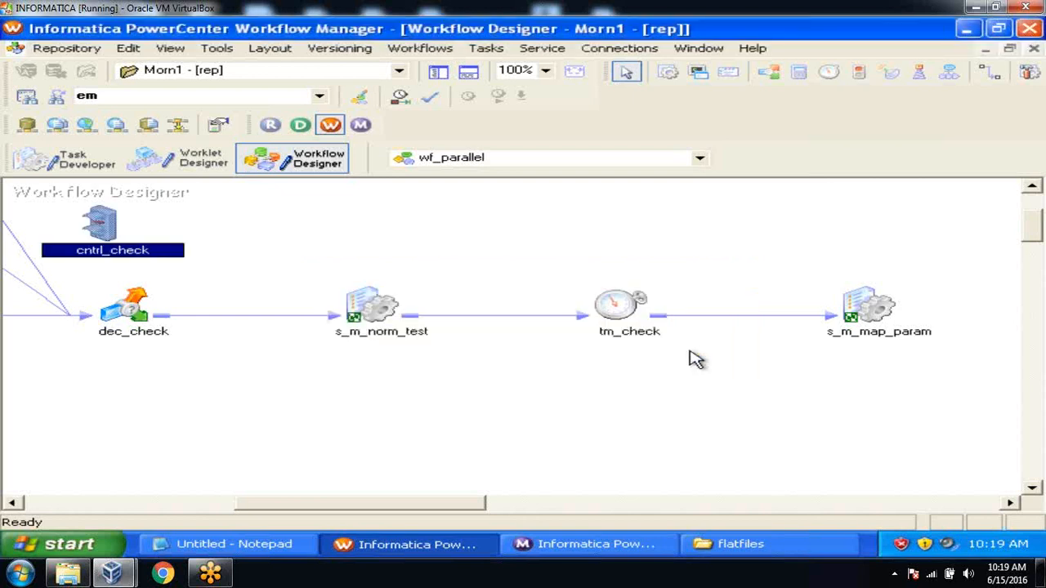
# Place cntrl_check beside s_m_map_param and set its Control Option to Fail parent
pyautogui.moveTo(90, 216); pyautogui.dragTo(621, 360)
pyautogui.moveTo(363, 508); pyautogui.dragTo(445, 513)
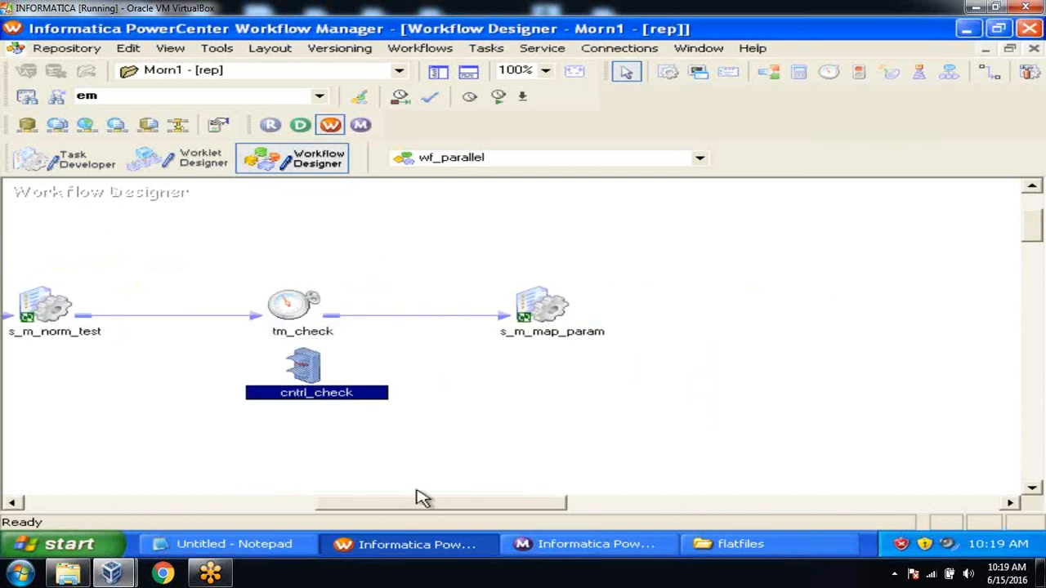
pyautogui.moveTo(304, 360); pyautogui.dragTo(700, 298)
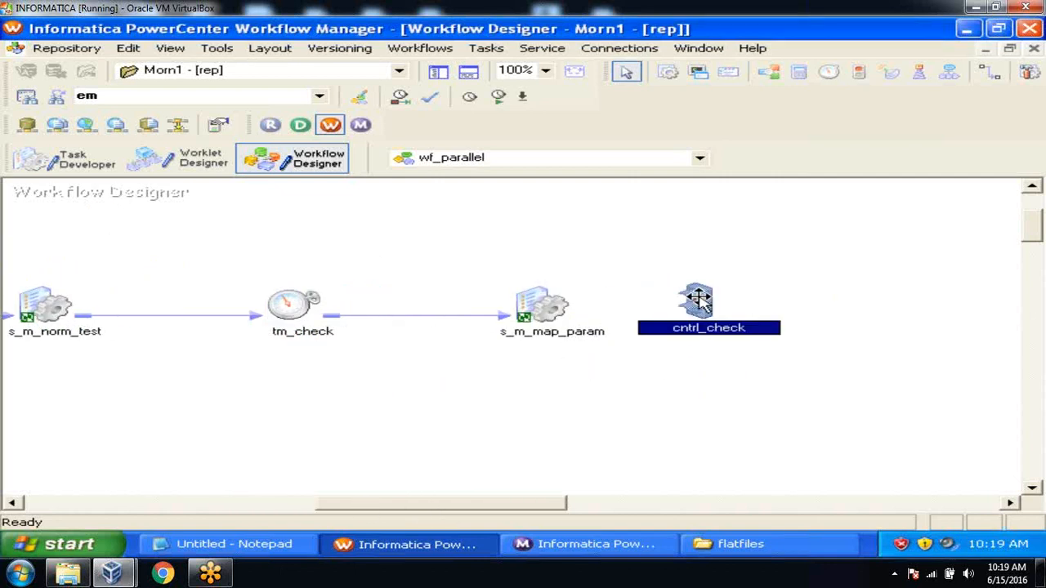
pyautogui.doubleClick(699, 301)
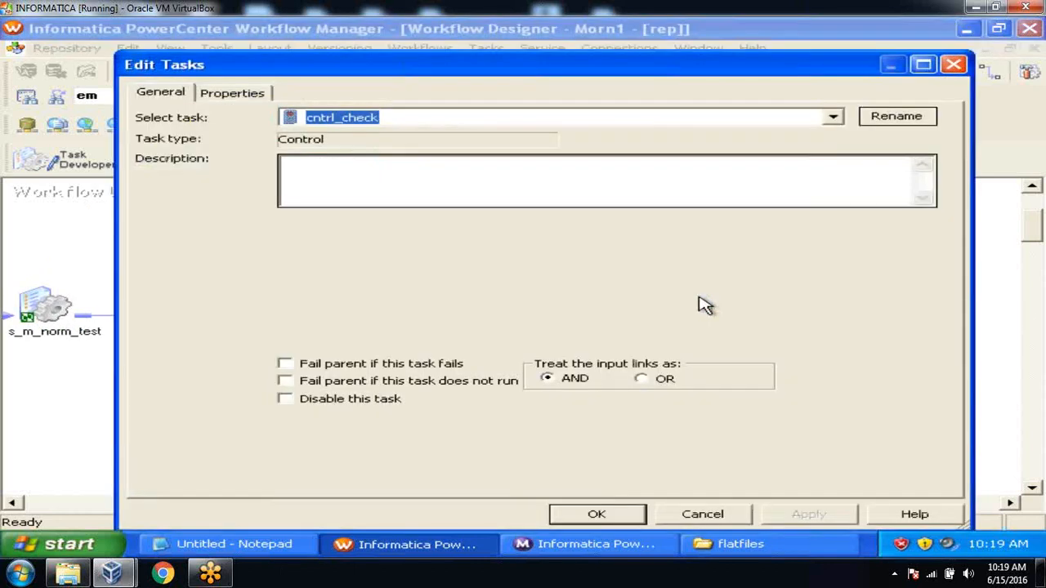
pyautogui.click(225, 93)
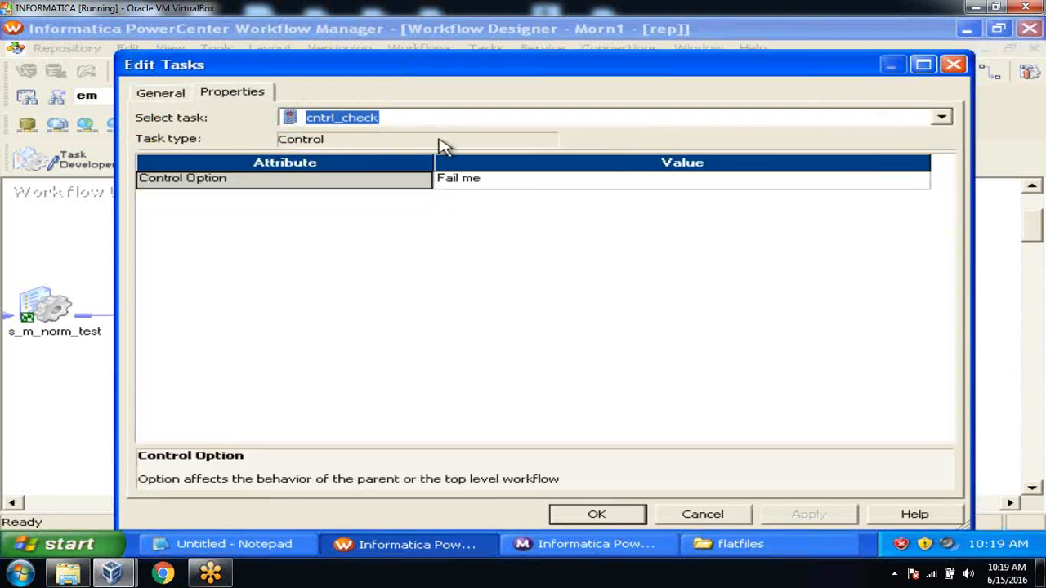
pyautogui.click(520, 187)
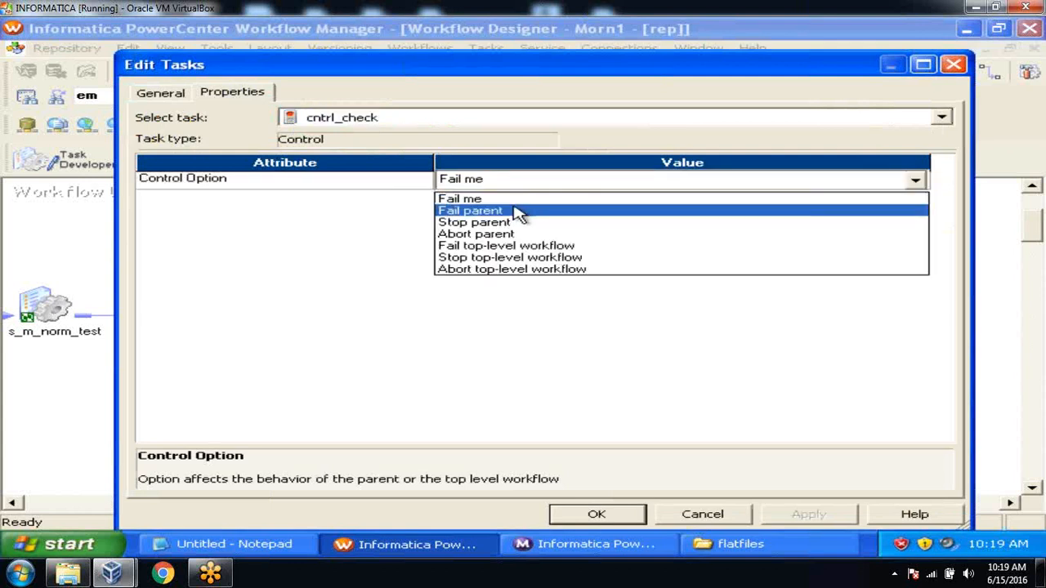
pyautogui.click(520, 211)
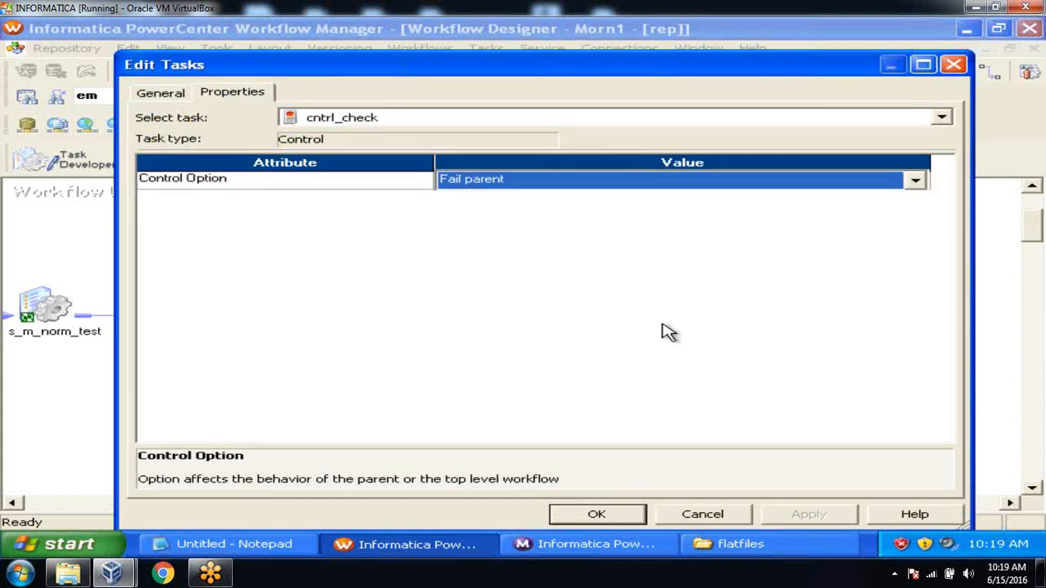
pyautogui.click(633, 519)
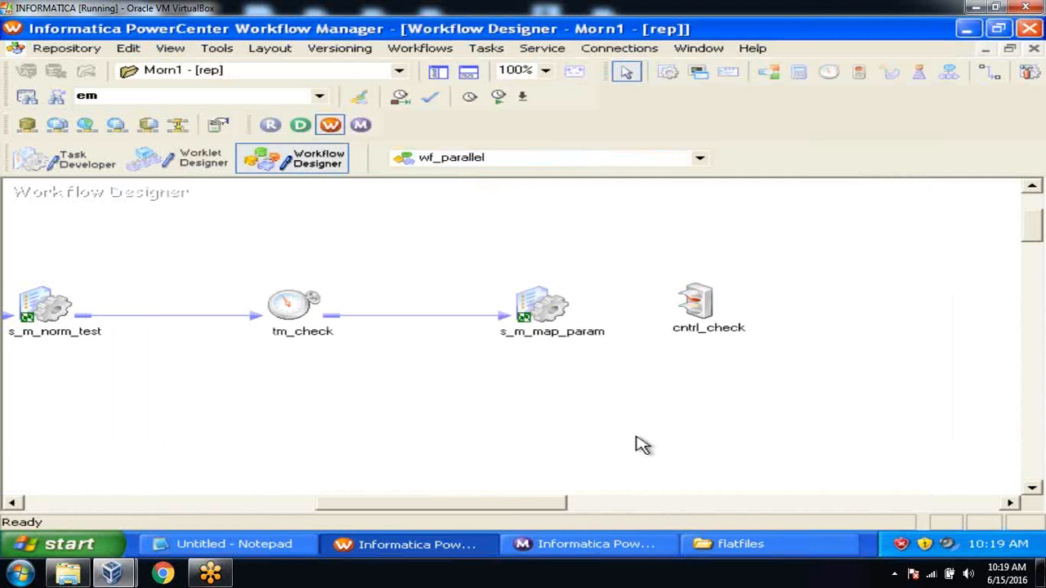
# Link s_m_map_param to cntrl_check and save wf_parallel
pyautogui.hotkey('ctrl', 's')
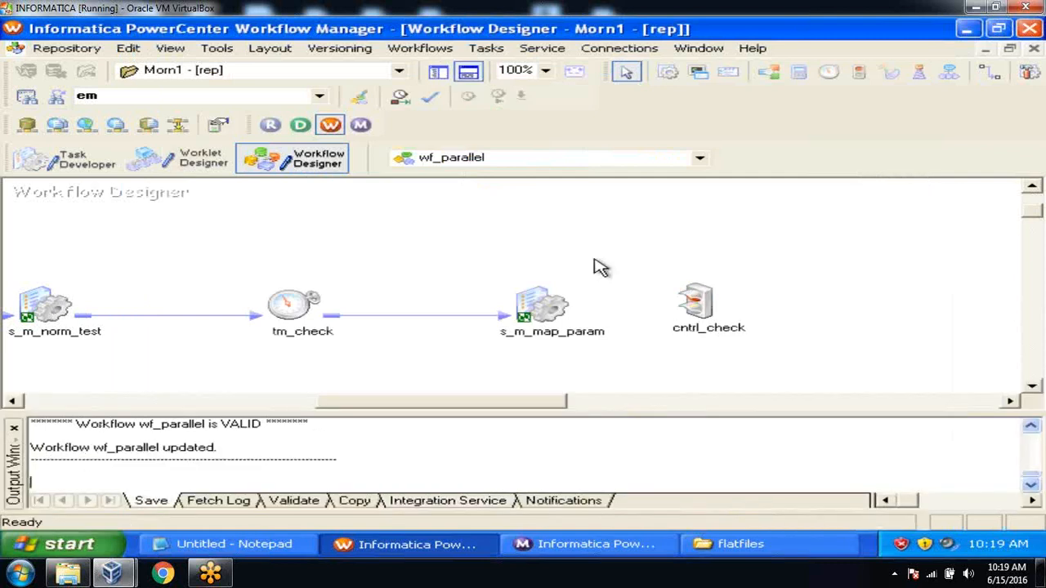
pyautogui.click(468, 74)
pyautogui.click(485, 48)
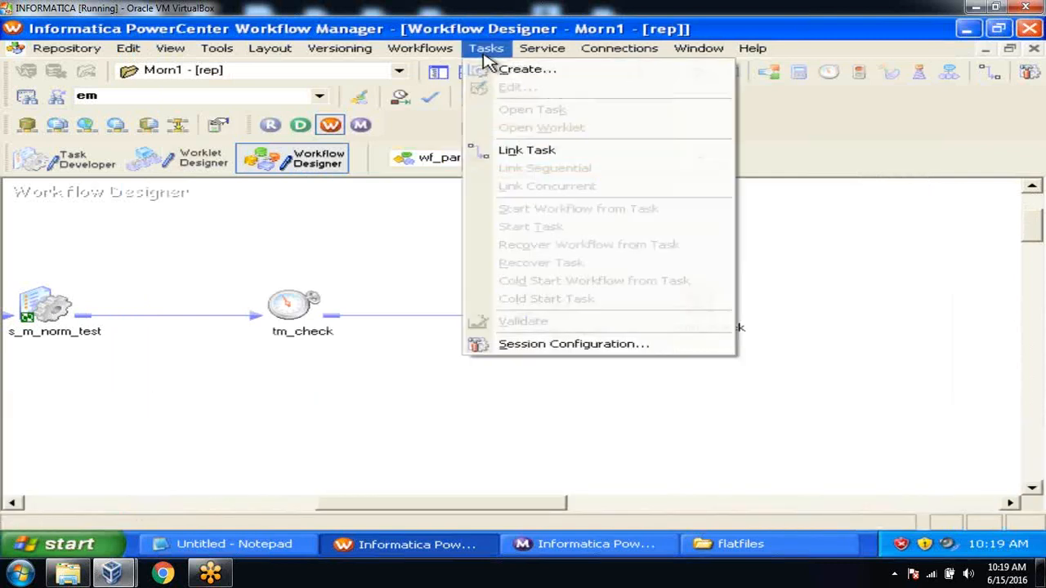
pyautogui.click(510, 151)
pyautogui.moveTo(558, 307); pyautogui.dragTo(695, 295)
pyautogui.hotkey('ctrl', 's')
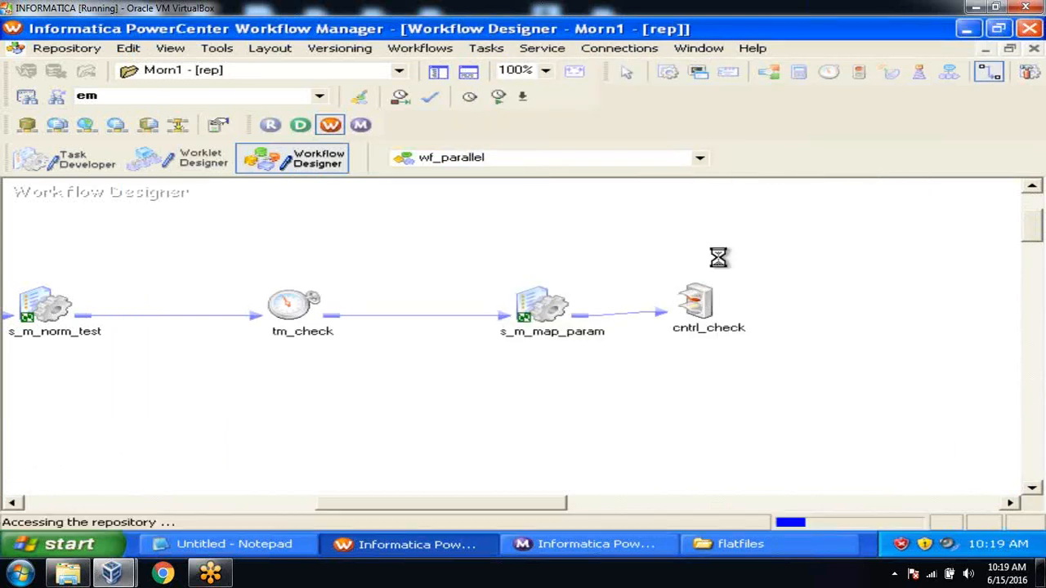
# Start the cntrl_check task from its right-click menu
pyautogui.click(710, 315)
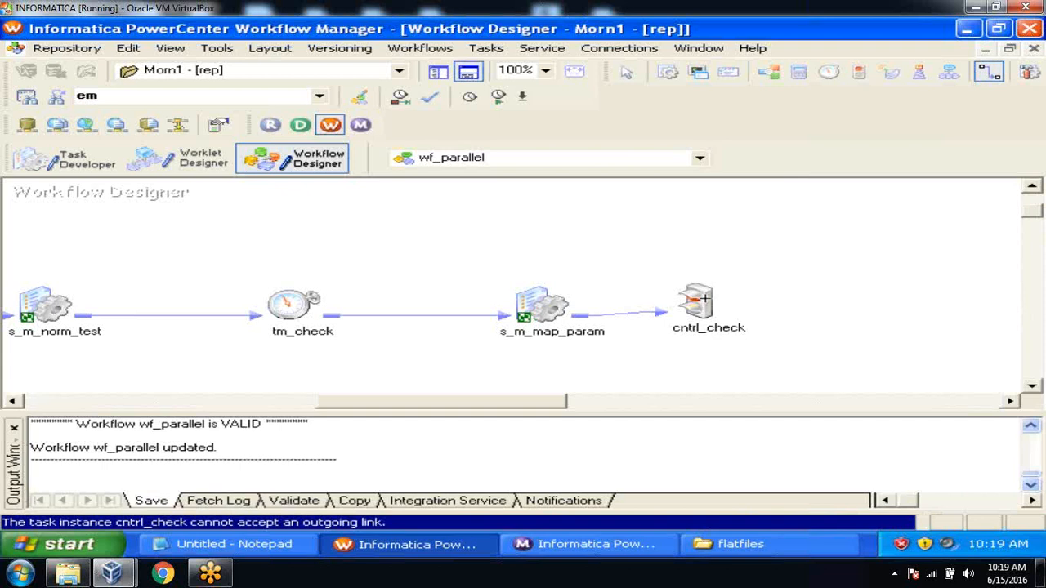
pyautogui.press('Escape')
pyautogui.click(705, 303)
pyautogui.rightClick(707, 306)
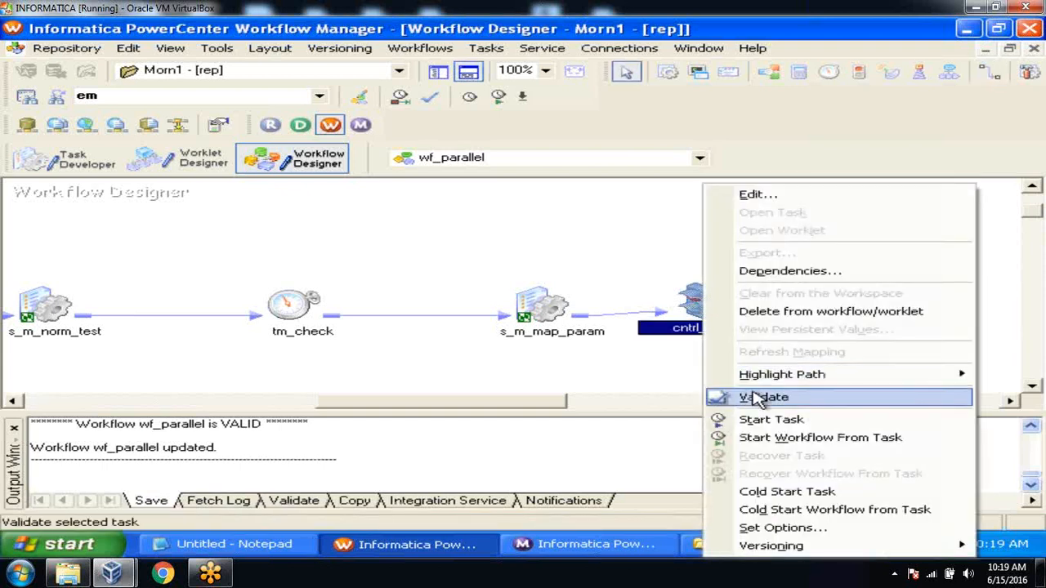
pyautogui.click(760, 420)
# In Workflow Monitor, verify cntrl_check succeeded and wf_parallel failed, then return to Workflow Manager
pyautogui.click(619, 553)
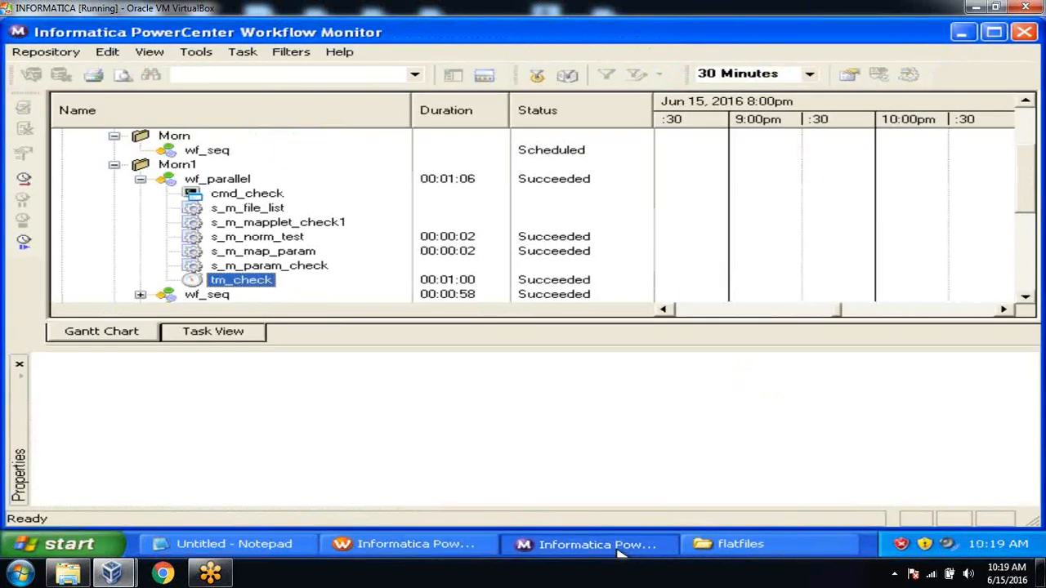
pyautogui.click(283, 295)
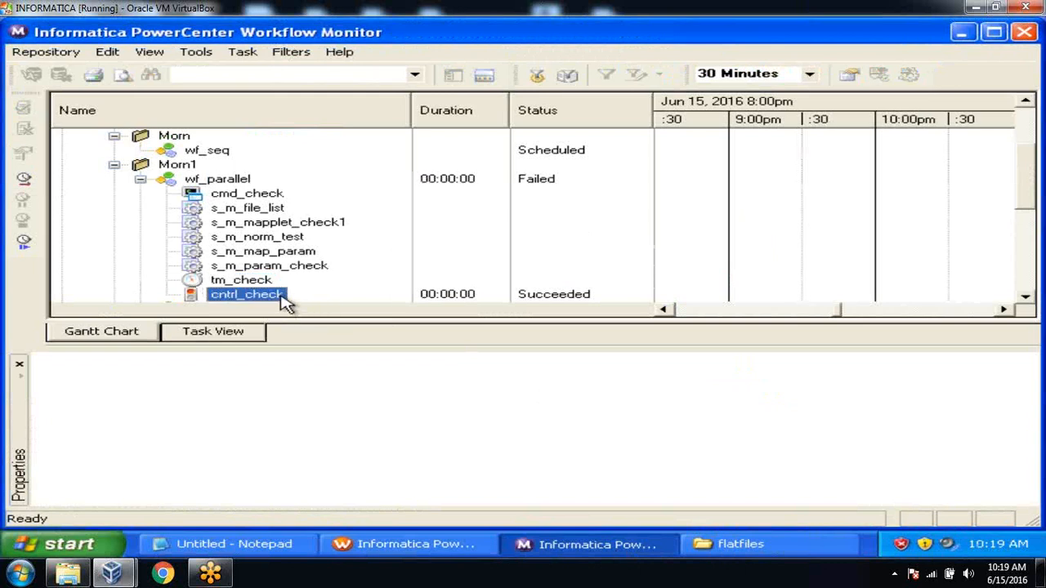
pyautogui.click(222, 182)
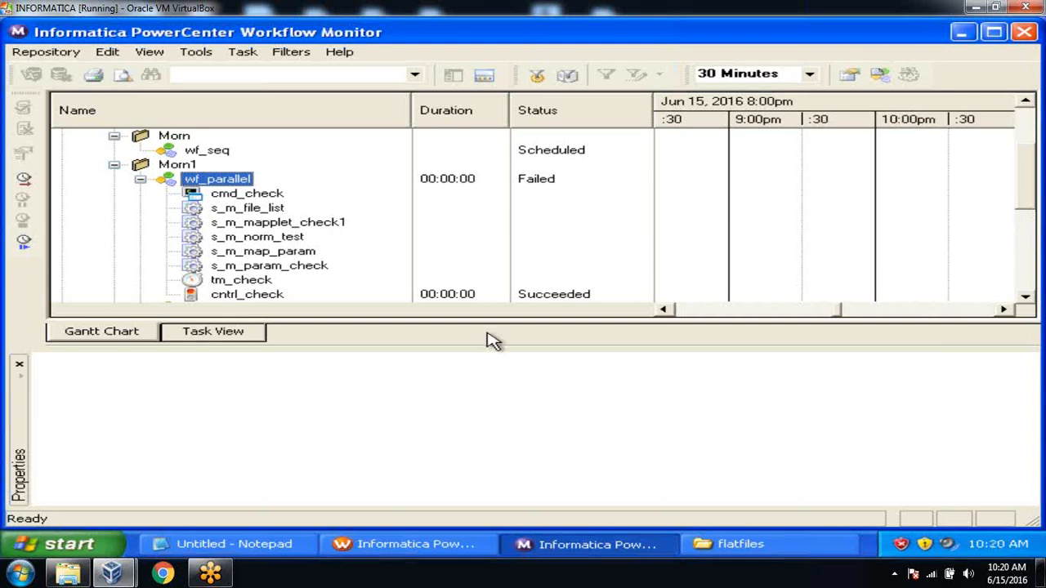
pyautogui.click(444, 547)
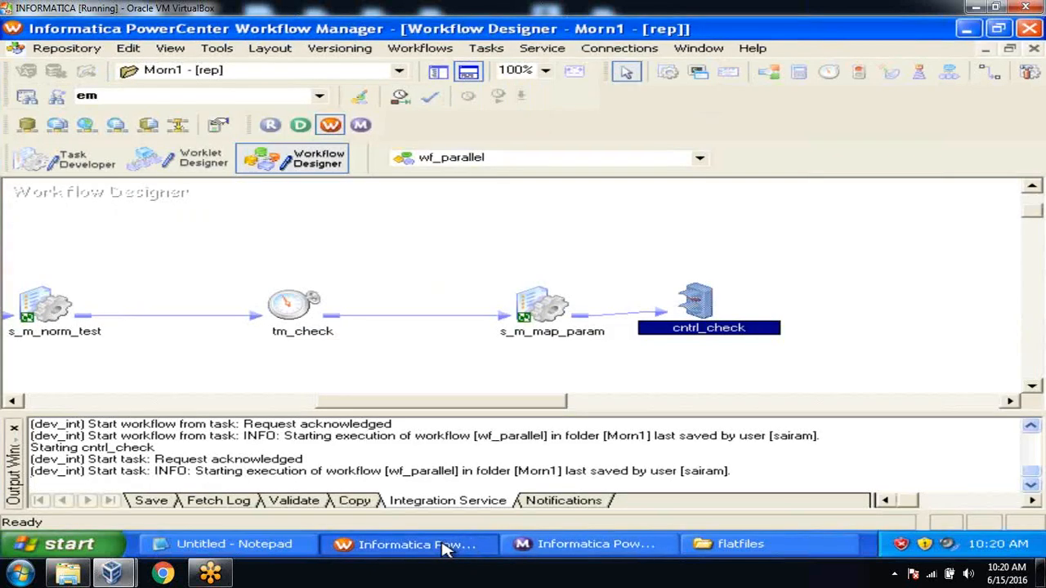
# Close the Output panel, show the Navigator folder tree, and switch to the Worklet Designer
pyautogui.click(16, 427)
pyautogui.moveTo(376, 506); pyautogui.dragTo(242, 507)
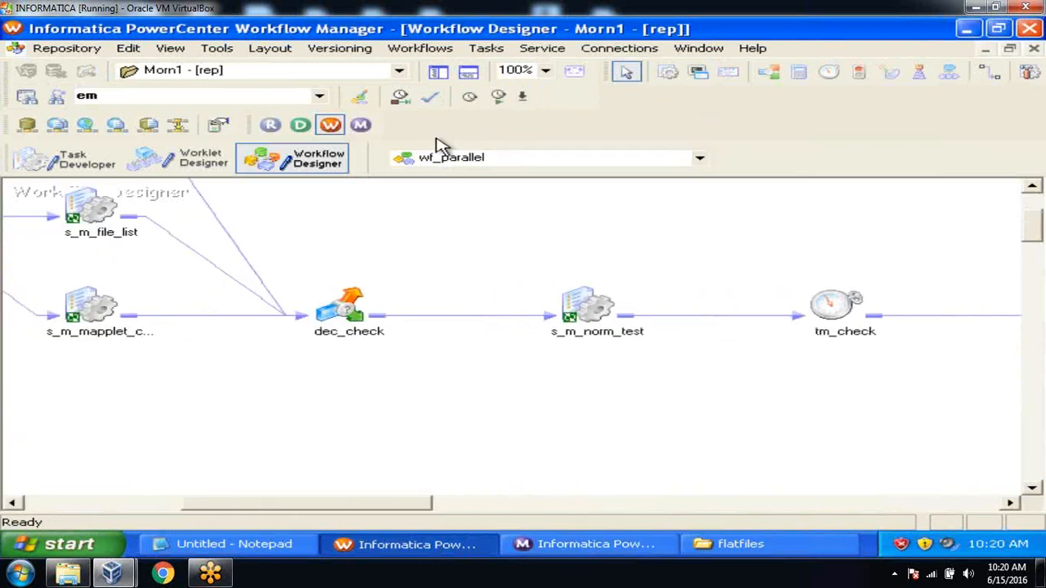
pyautogui.click(438, 73)
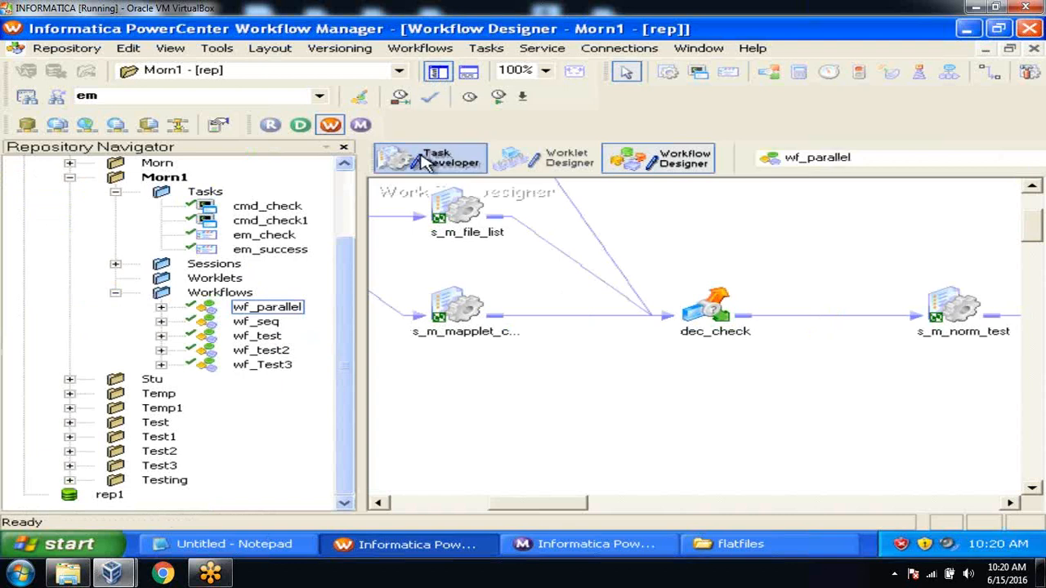
pyautogui.click(578, 160)
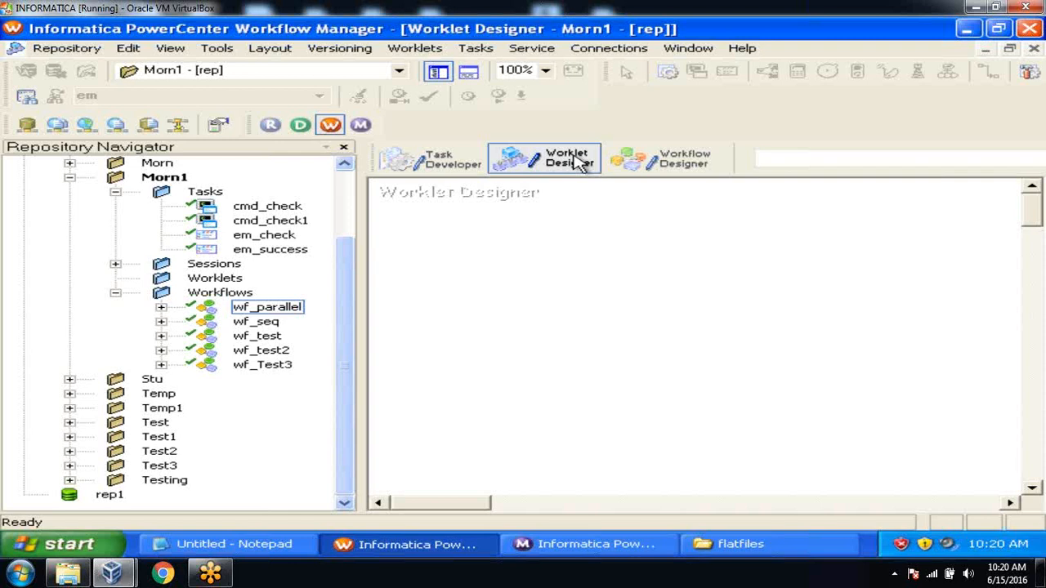
# Select the Worklets folder under Morn1 and bring up the Worklets menu
pyautogui.click(209, 283)
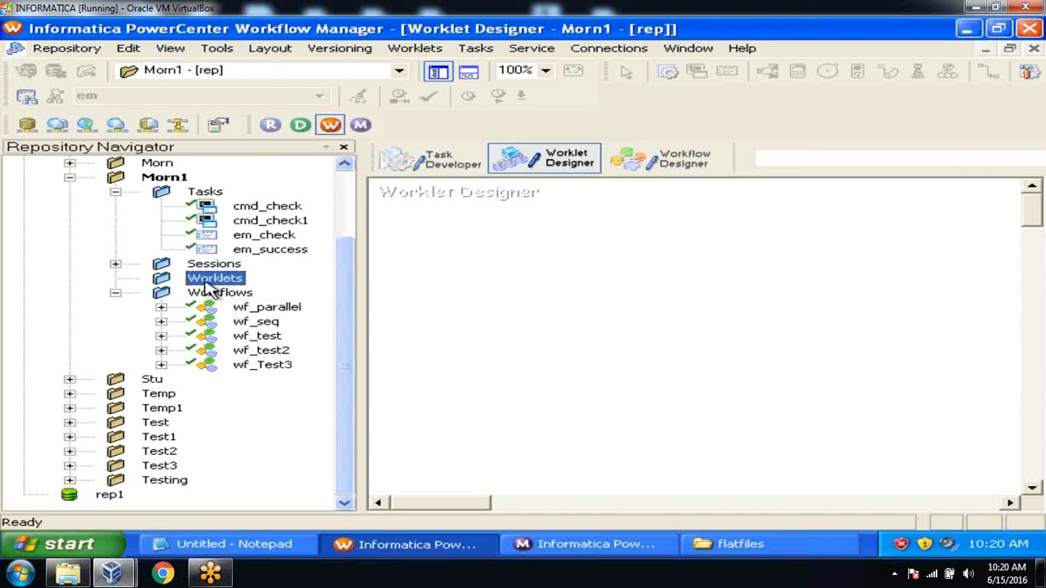
pyautogui.click(425, 56)
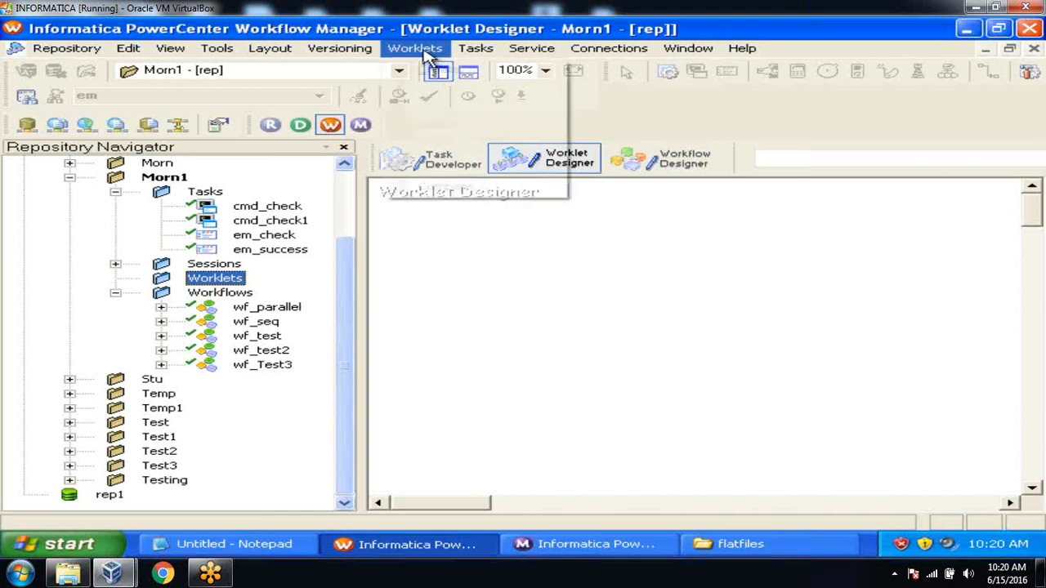
# Create a new worklet named wklt_check and move its Start task lower on the canvas
pyautogui.click(427, 70)
pyautogui.write('w')
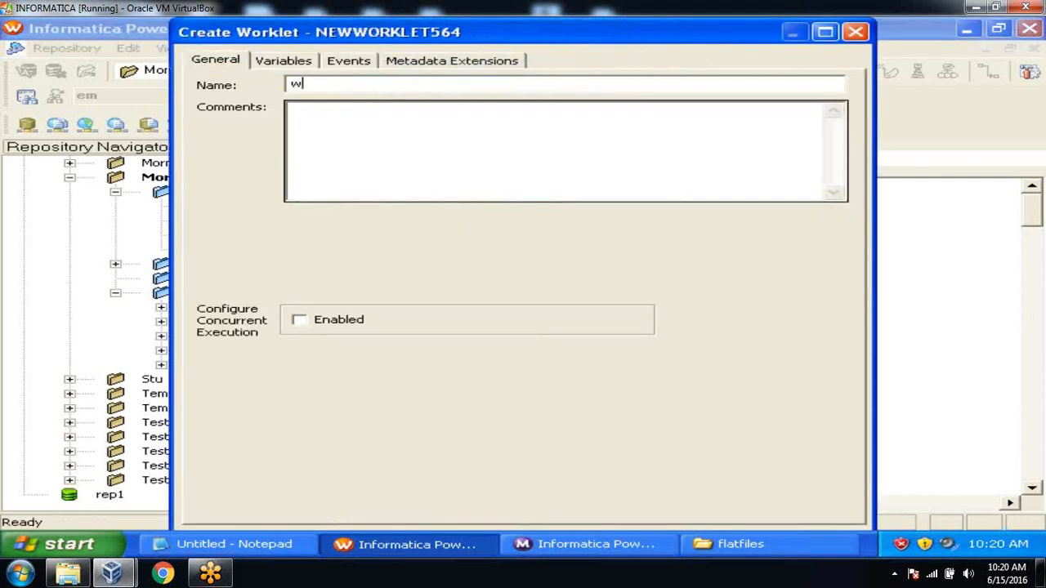
pyautogui.write('klt_check')
pyautogui.click(828, 40)
pyautogui.click(781, 518)
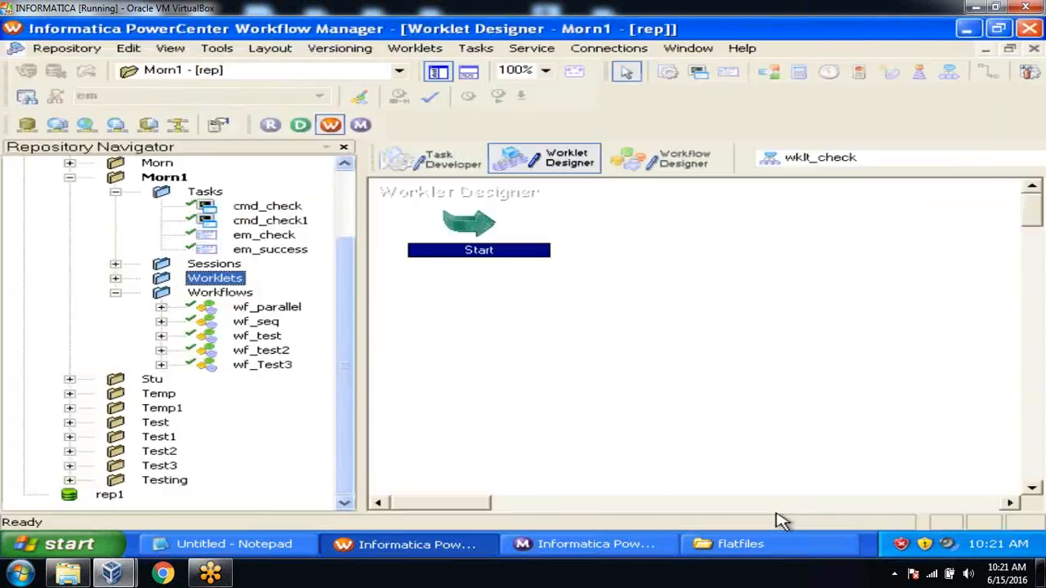
pyautogui.click(486, 229)
pyautogui.moveTo(486, 229); pyautogui.dragTo(479, 311)
pyautogui.click(539, 265)
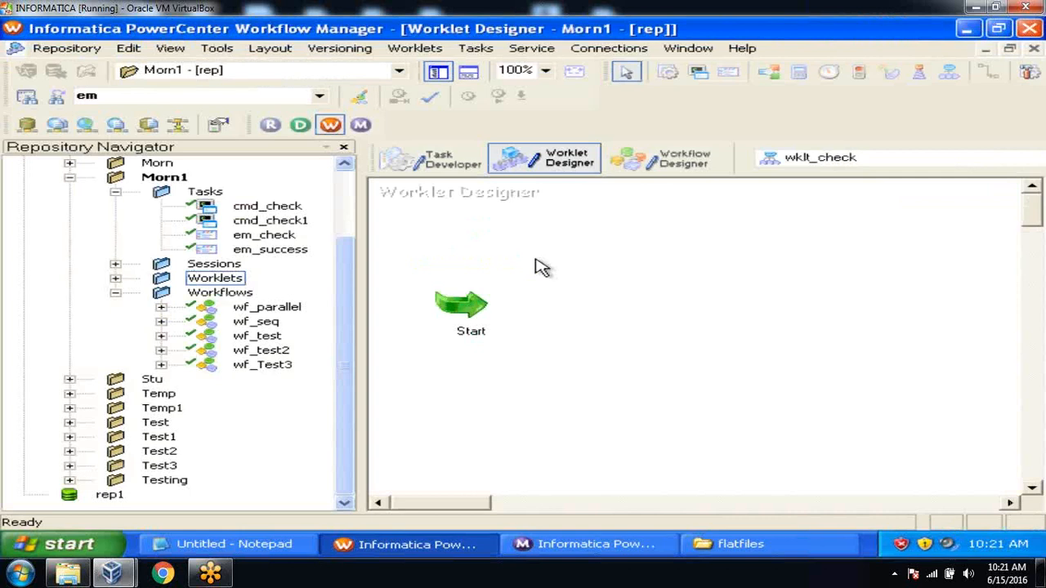
# Place cmd_check, s_m_file_list and s_m_filter_test into the worklet
pyautogui.click(278, 209)
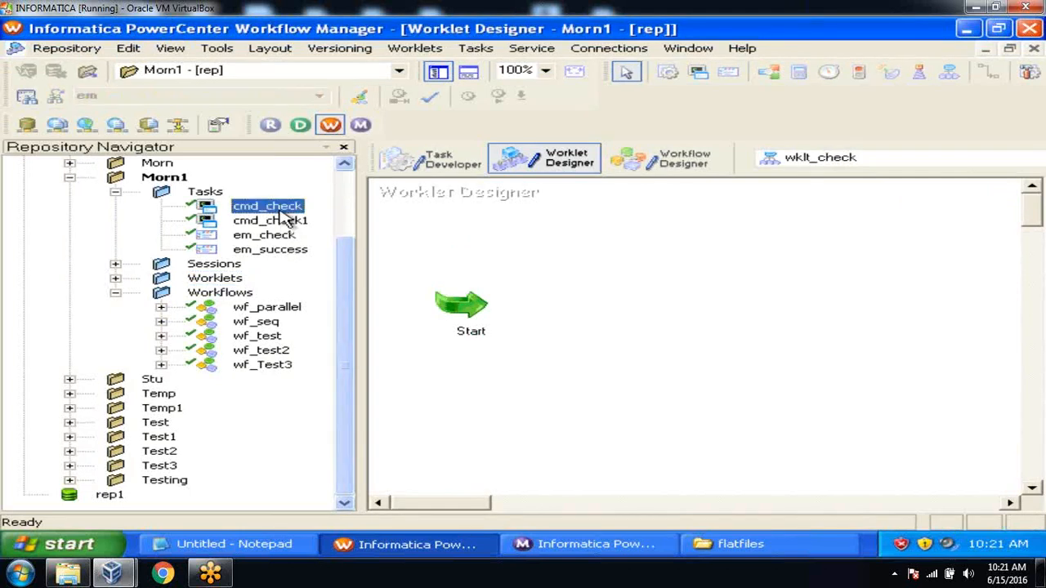
pyautogui.moveTo(278, 209); pyautogui.dragTo(646, 241)
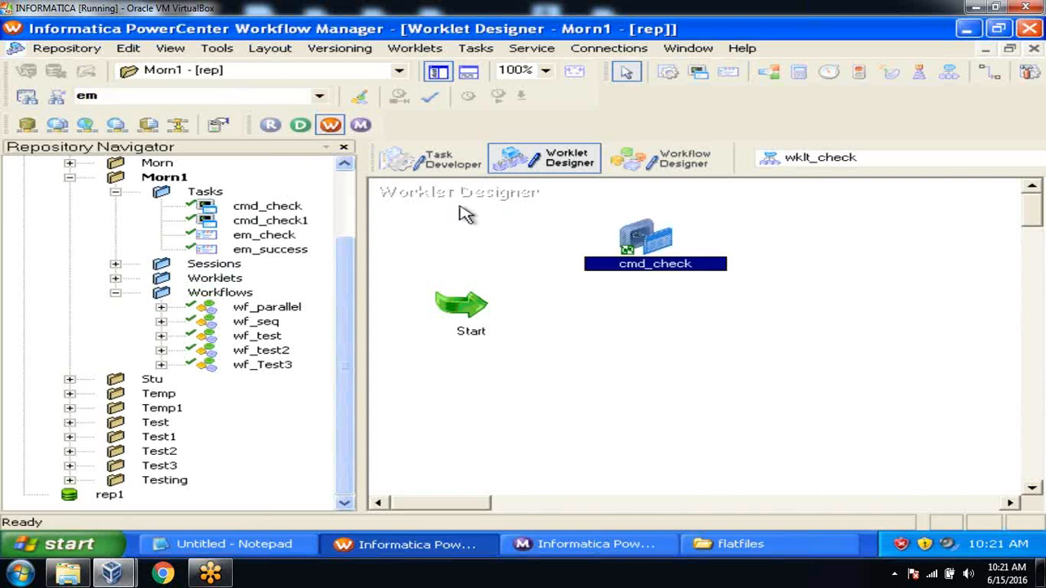
pyautogui.click(115, 264)
pyautogui.moveTo(247, 279); pyautogui.dragTo(732, 327)
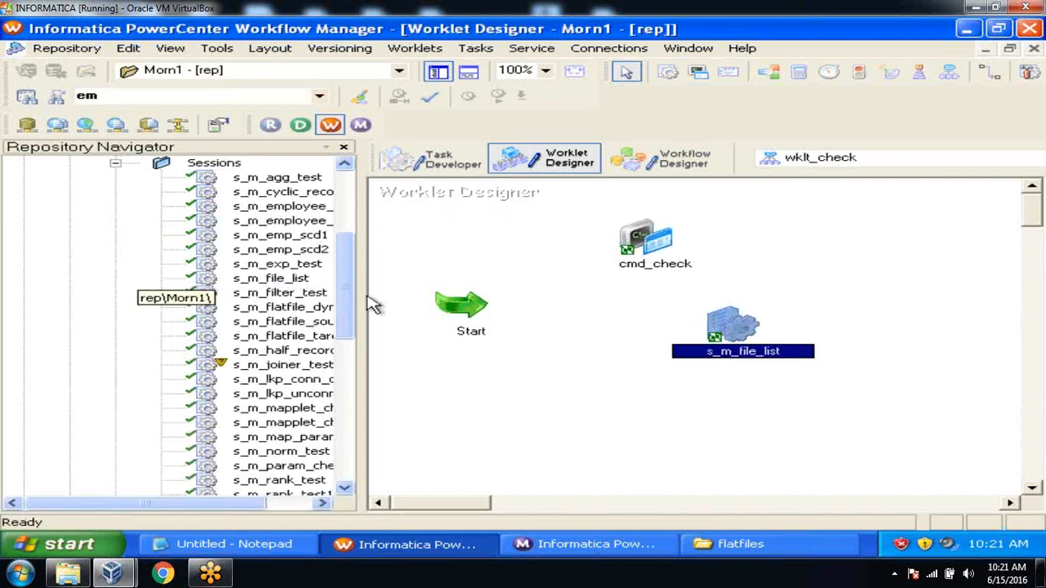
pyautogui.click(298, 295)
pyautogui.moveTo(302, 299); pyautogui.dragTo(686, 404)
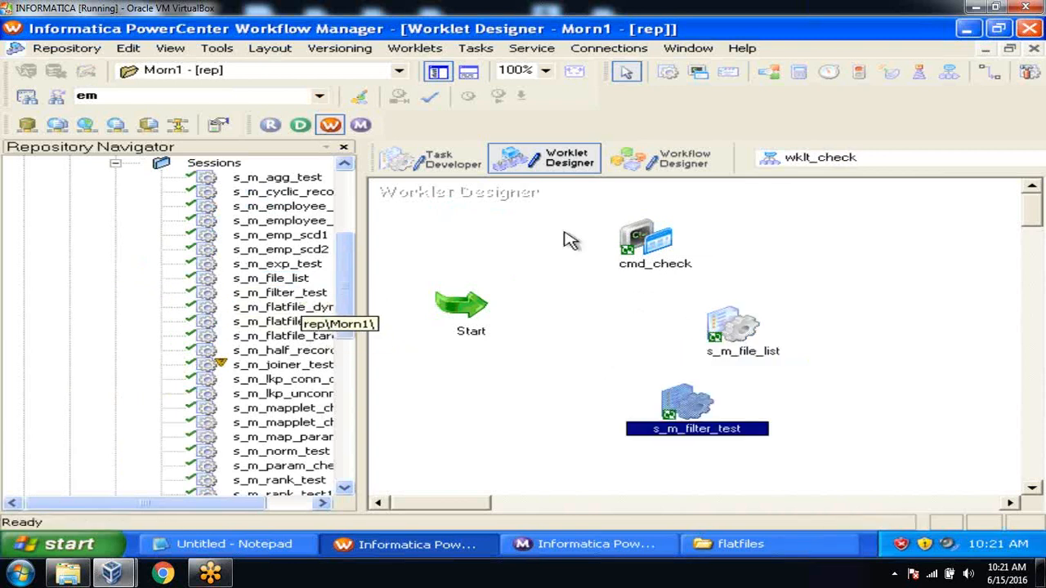
# Link Start to cmd_check, s_m_file_list and s_m_filter_test in parallel
pyautogui.click(472, 49)
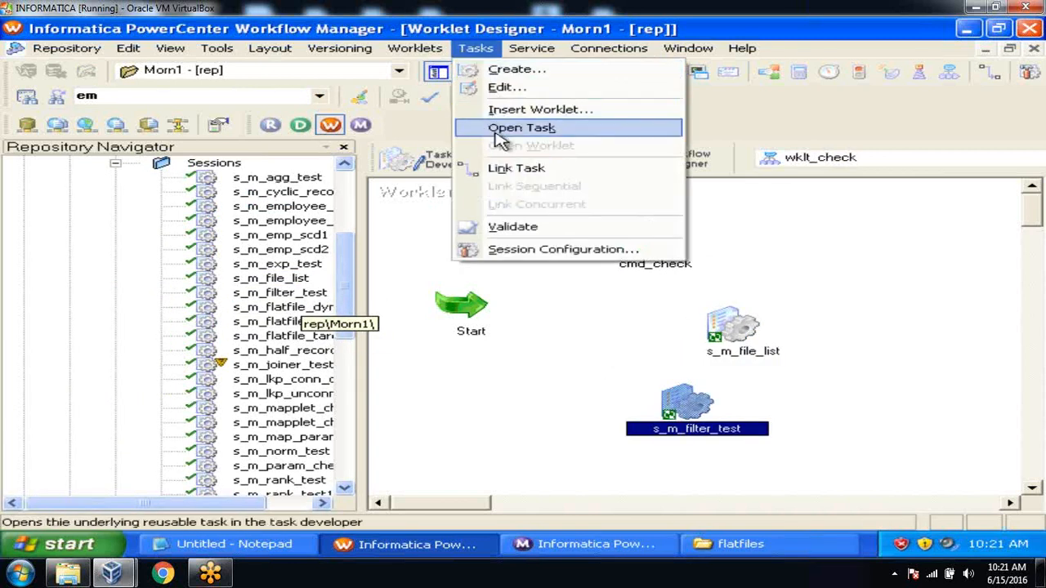
pyautogui.click(500, 168)
pyautogui.moveTo(467, 304); pyautogui.dragTo(605, 246)
pyautogui.moveTo(468, 305); pyautogui.dragTo(705, 322)
pyautogui.moveTo(470, 312); pyautogui.dragTo(717, 414)
pyautogui.press('Escape')
# Arrange the wklt_check tasks horizontally and save the worklet to the repository
pyautogui.rightClick(746, 243)
pyautogui.moveTo(772, 245)
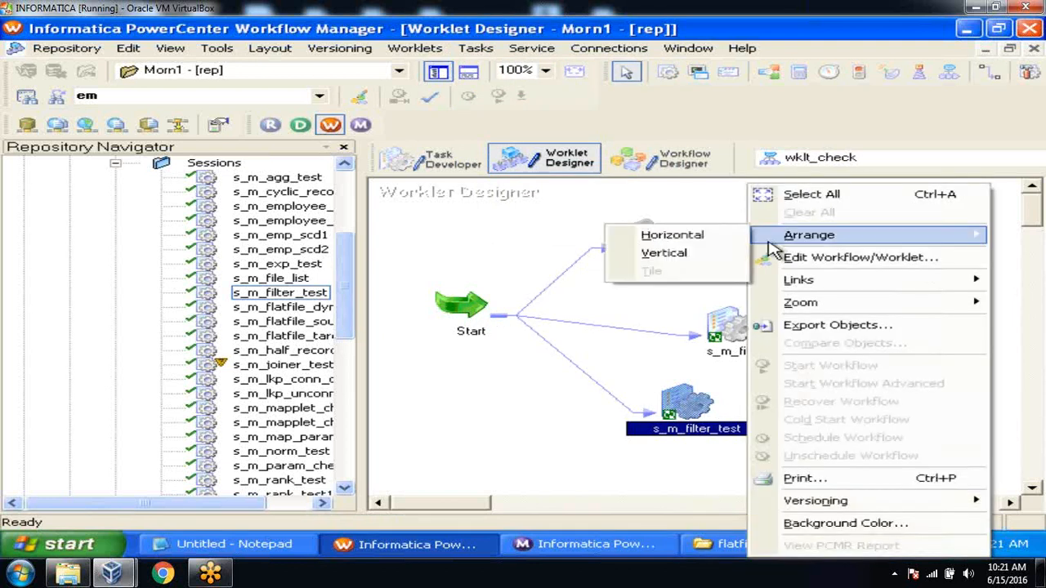
pyautogui.click(645, 235)
pyautogui.moveTo(353, 293); pyautogui.dragTo(349, 262)
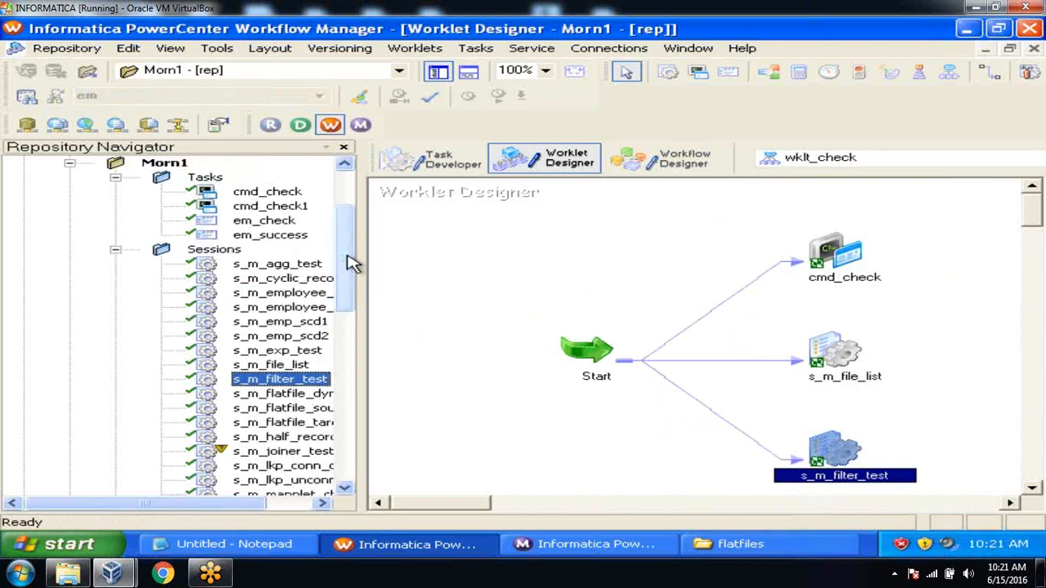
pyautogui.click(31, 49)
pyautogui.click(94, 249)
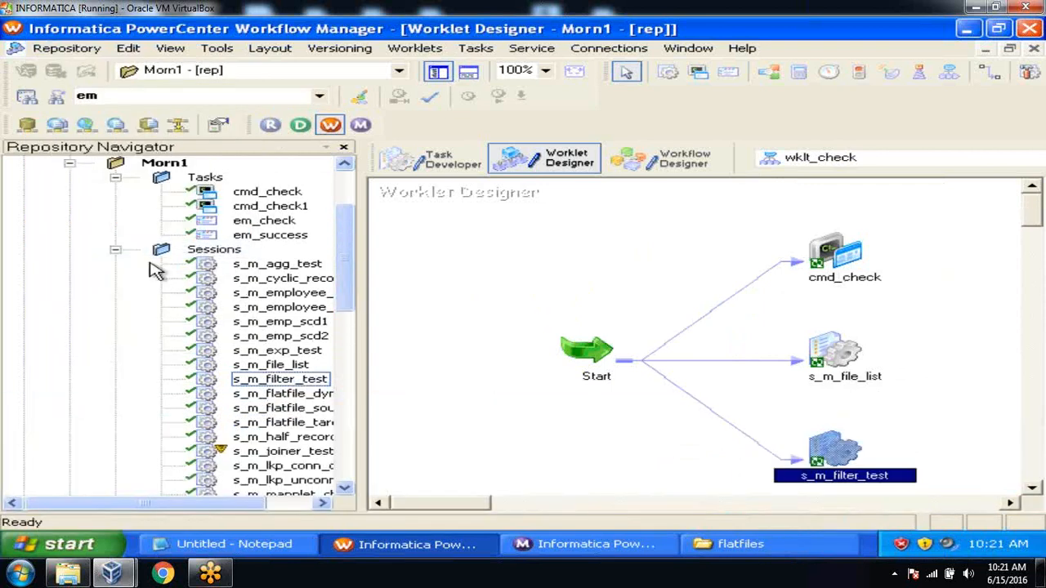
pyautogui.click(116, 250)
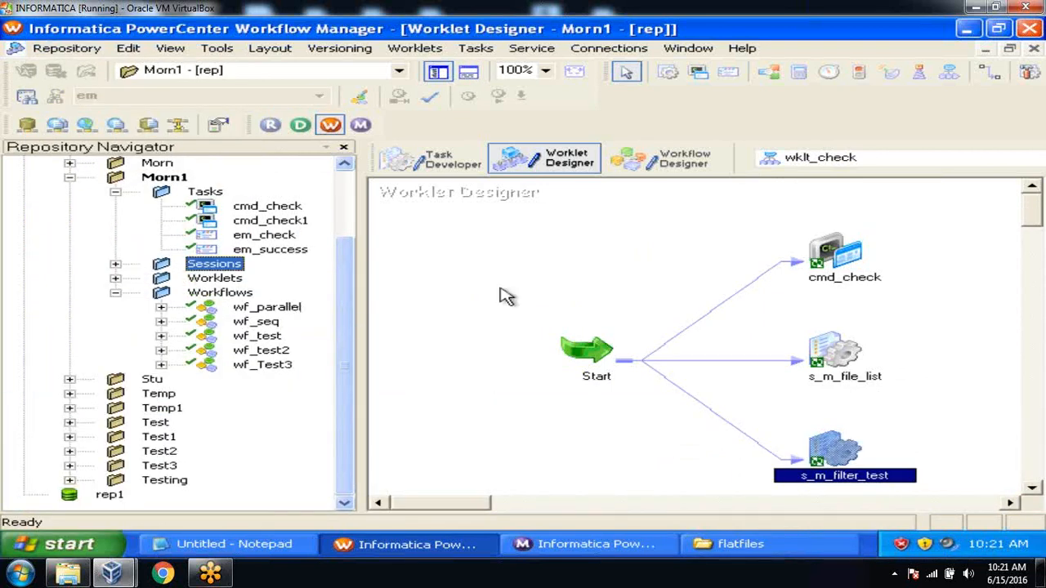
pyautogui.click(656, 243)
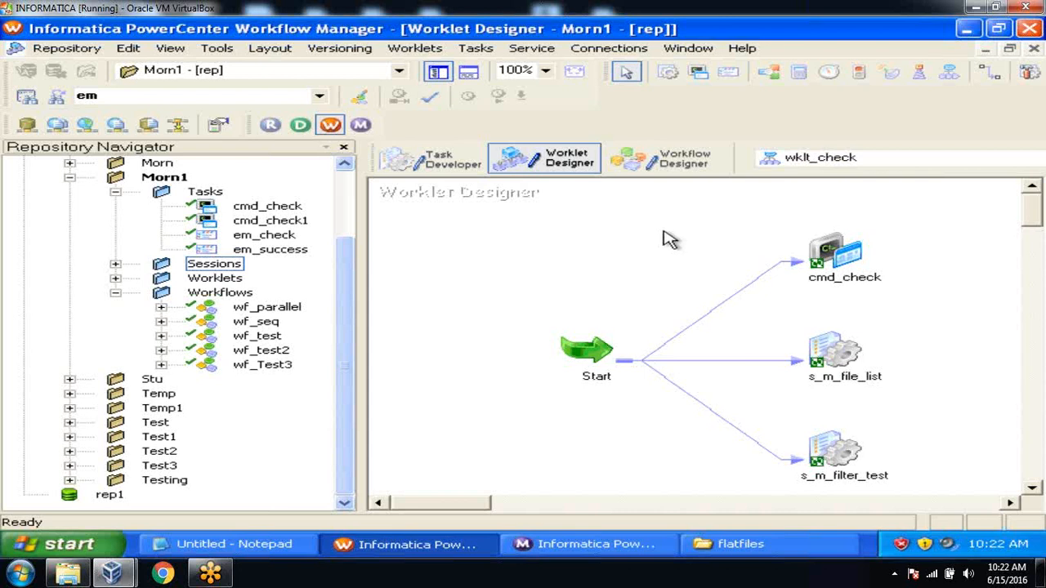
# Add wklt_check to the wf_parallel workflow and save it
pyautogui.click(658, 161)
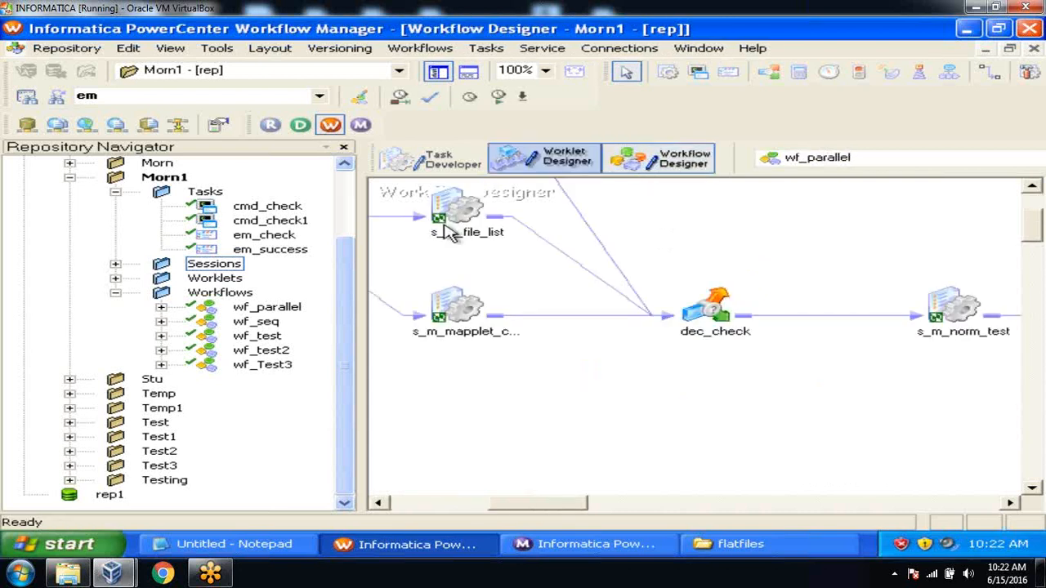
pyautogui.click(116, 294)
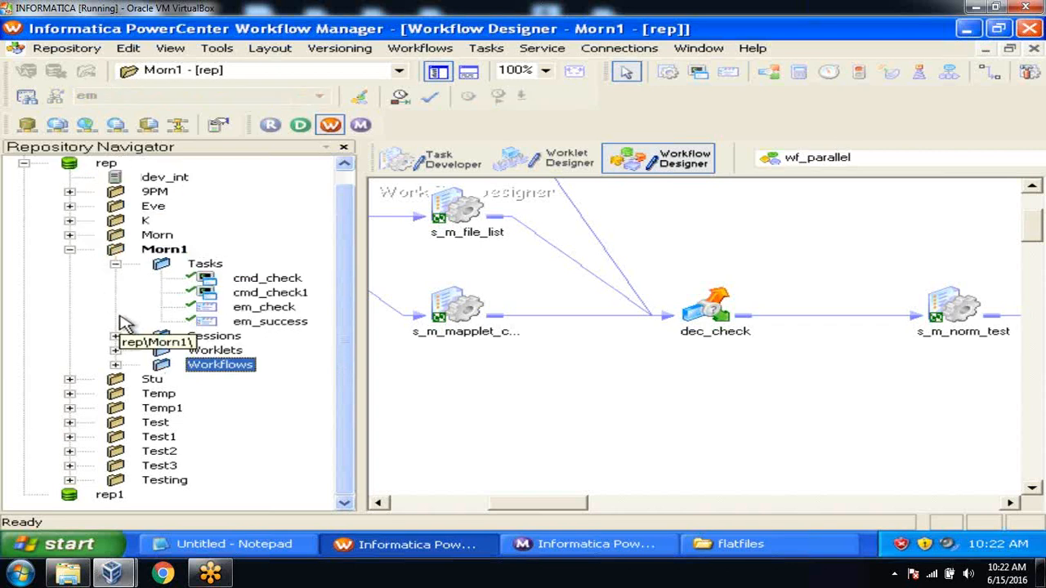
pyautogui.click(115, 350)
pyautogui.moveTo(267, 365); pyautogui.dragTo(752, 205)
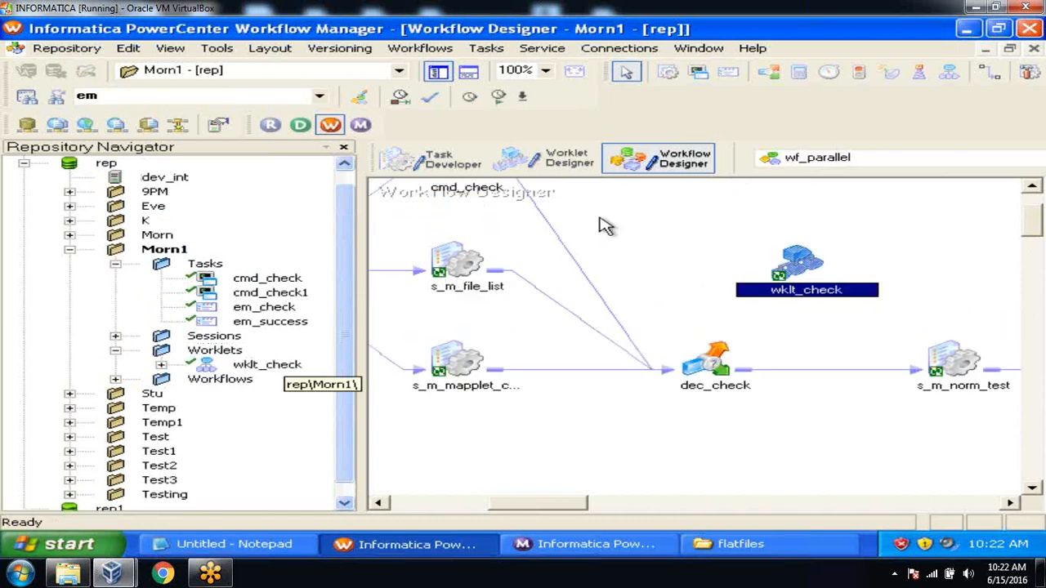
pyautogui.hotkey('ctrl', 's')
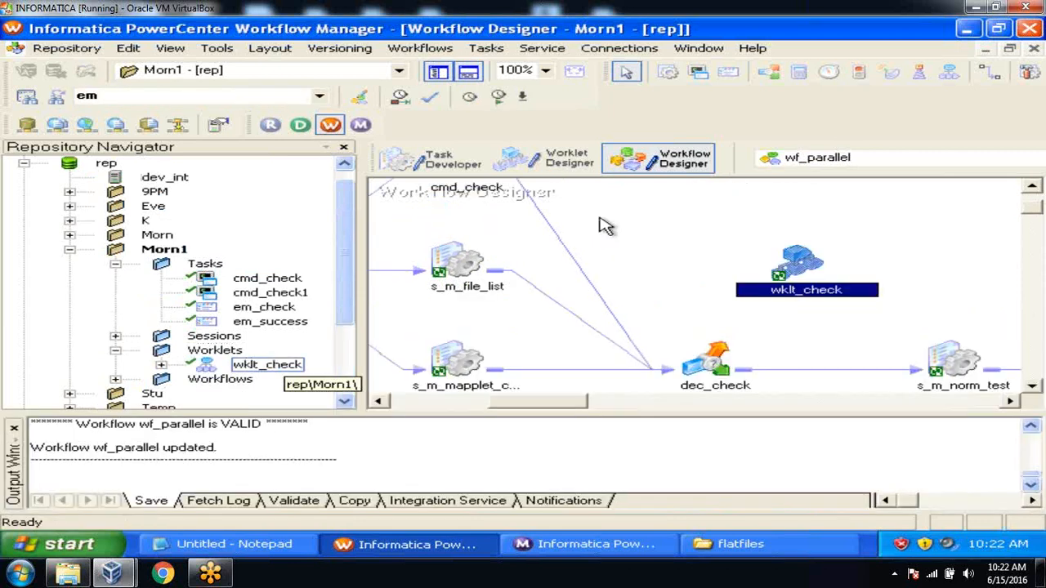
# Start the wklt_check task and switch to Workflow Monitor to watch it
pyautogui.rightClick(792, 258)
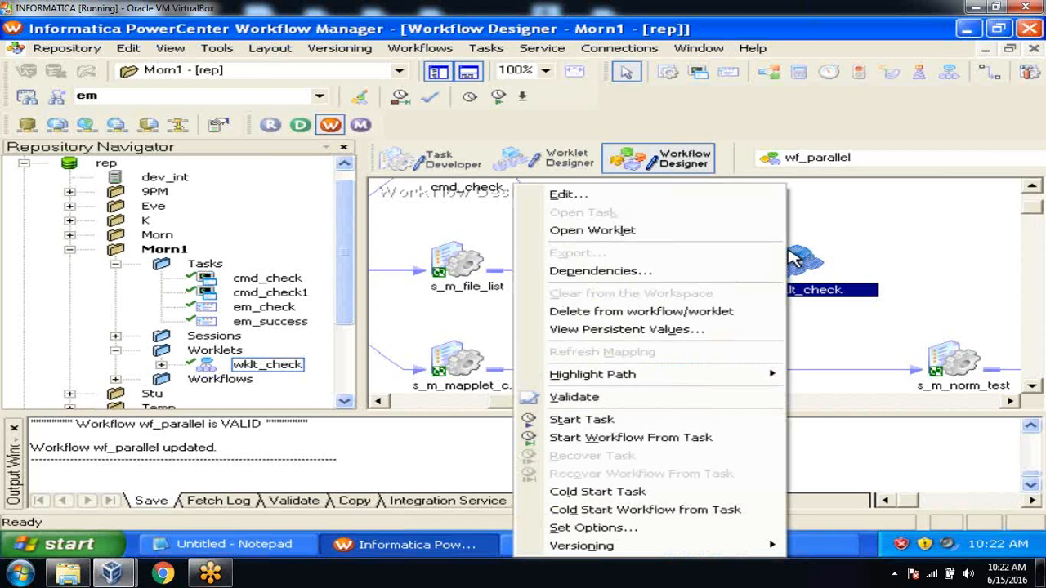
pyautogui.click(660, 420)
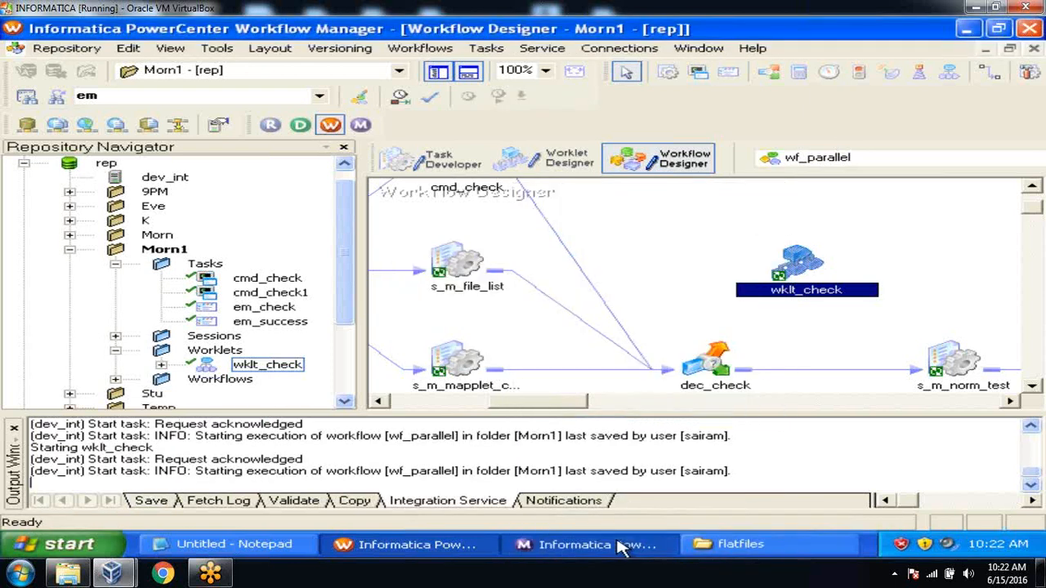
pyautogui.click(619, 544)
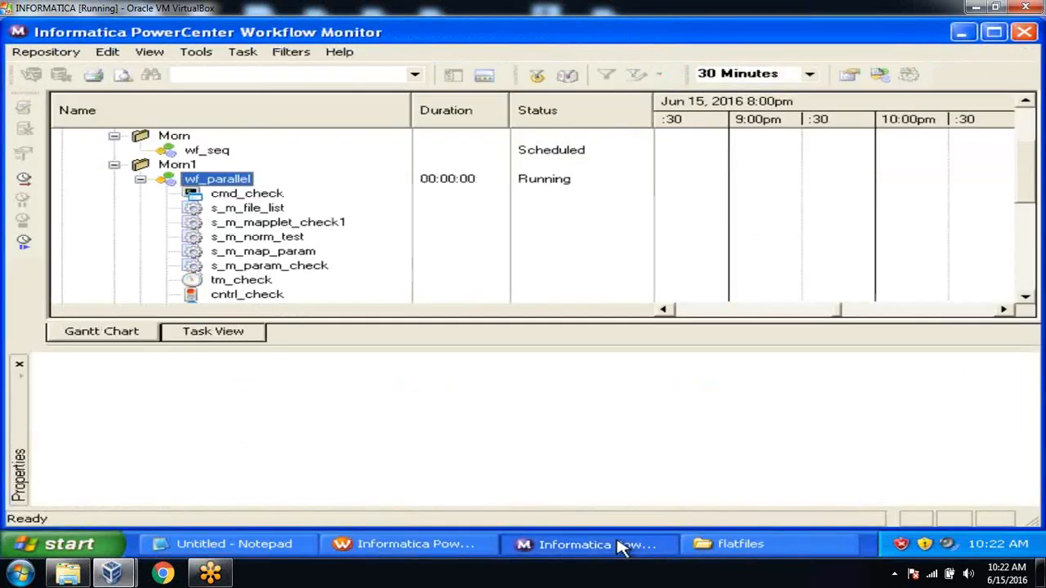
# Confirm cmd_check, s_m_file_list and s_m_filter_test succeeded, then return to Workflow Manager
pyautogui.click(1025, 297)
pyautogui.click(1025, 297)
pyautogui.click(1025, 297)
pyautogui.click(1025, 298)
pyautogui.click(1025, 297)
pyautogui.click(1025, 298)
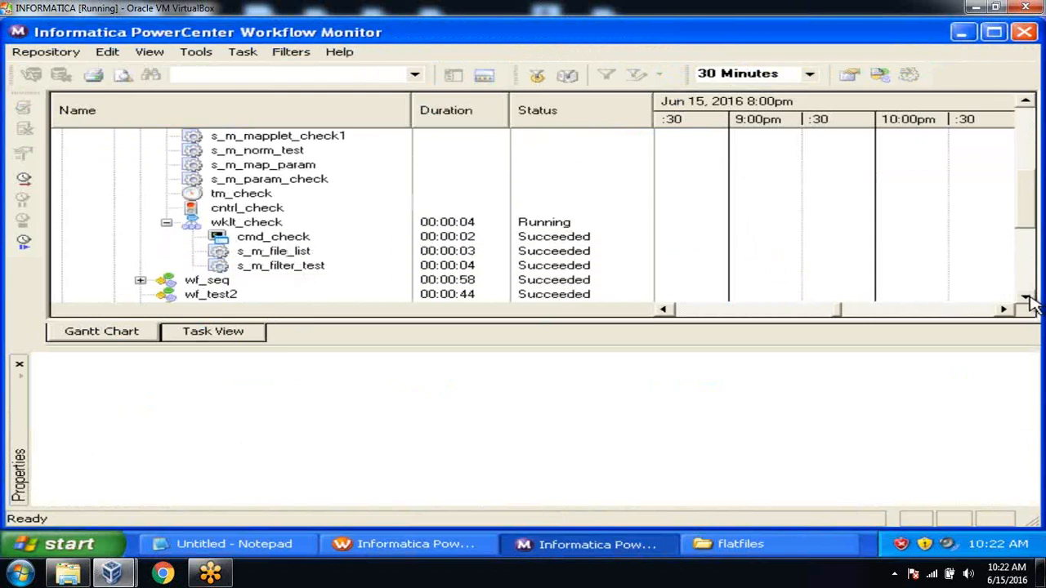
pyautogui.click(273, 238)
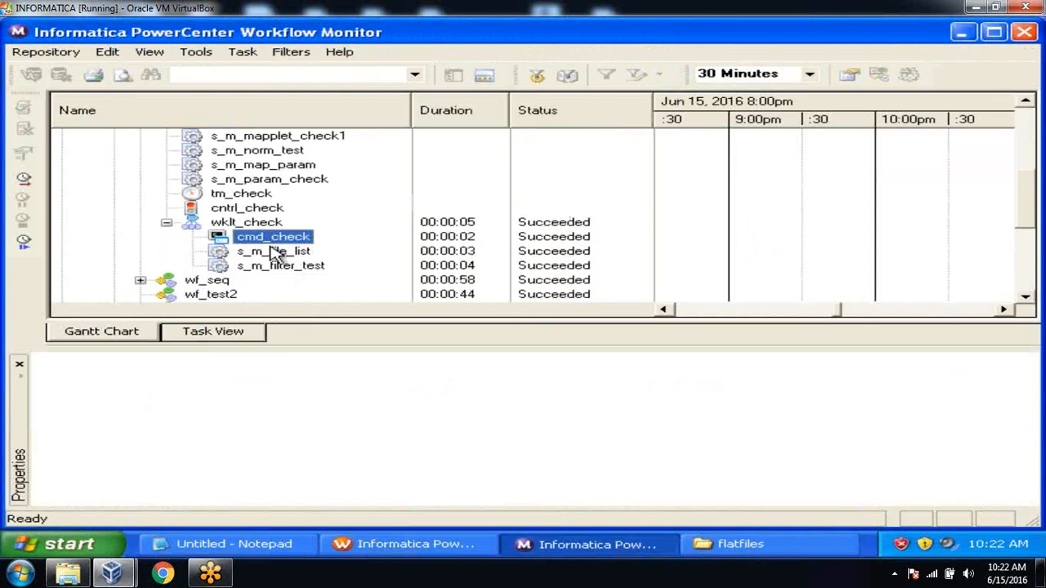
pyautogui.click(273, 251)
pyautogui.click(275, 268)
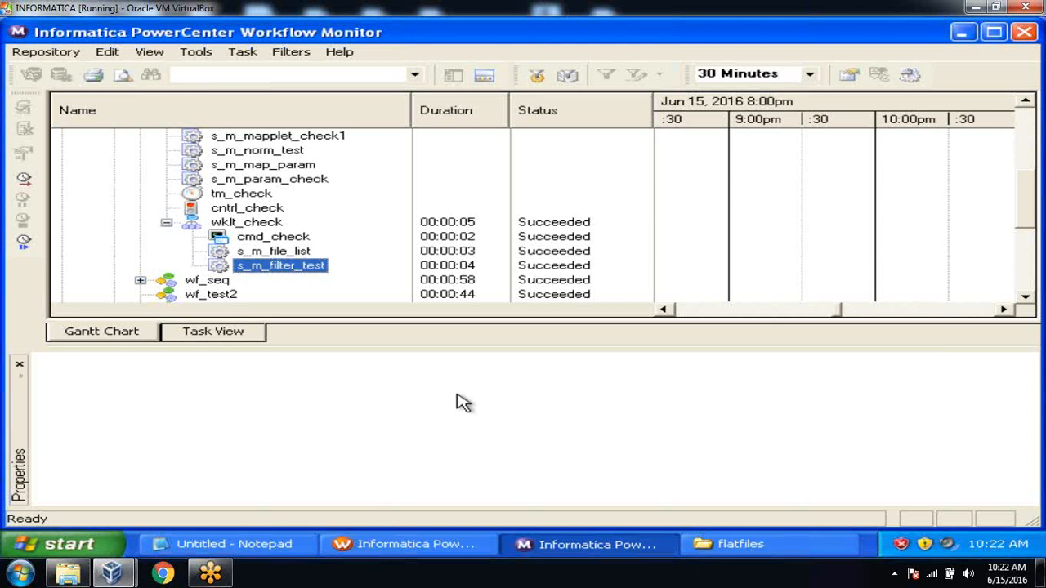
pyautogui.click(438, 546)
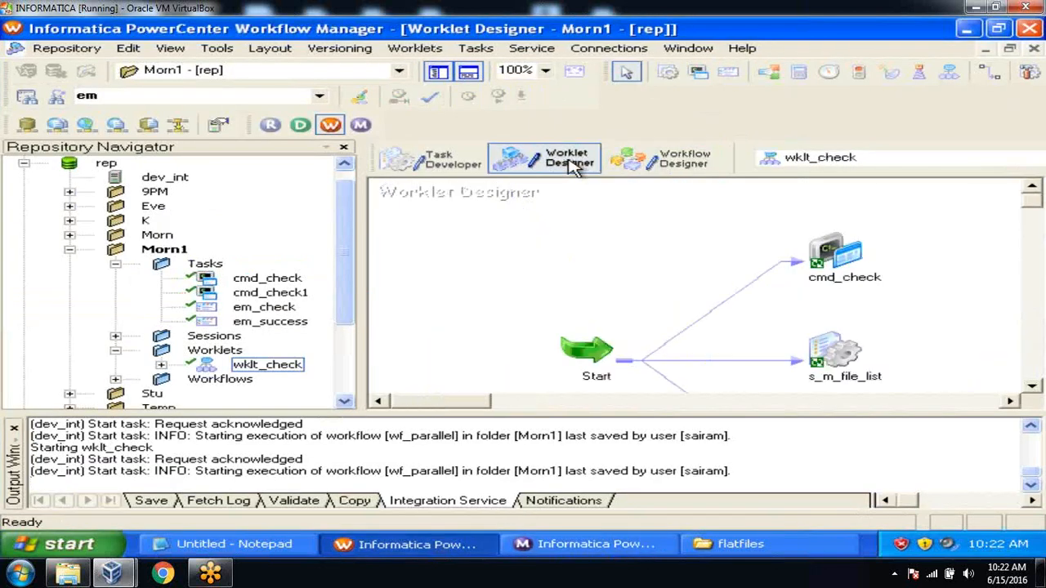
# Close the Output window and create a new worklet named wklt_check1
pyautogui.click(15, 431)
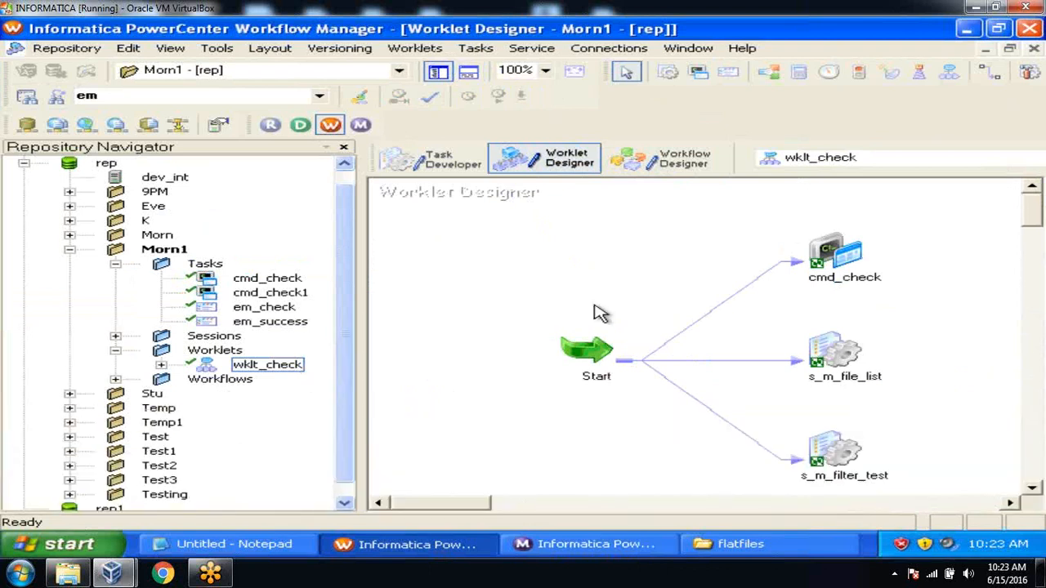
pyautogui.click(421, 49)
pyautogui.click(430, 75)
pyautogui.write('wklt_check1')
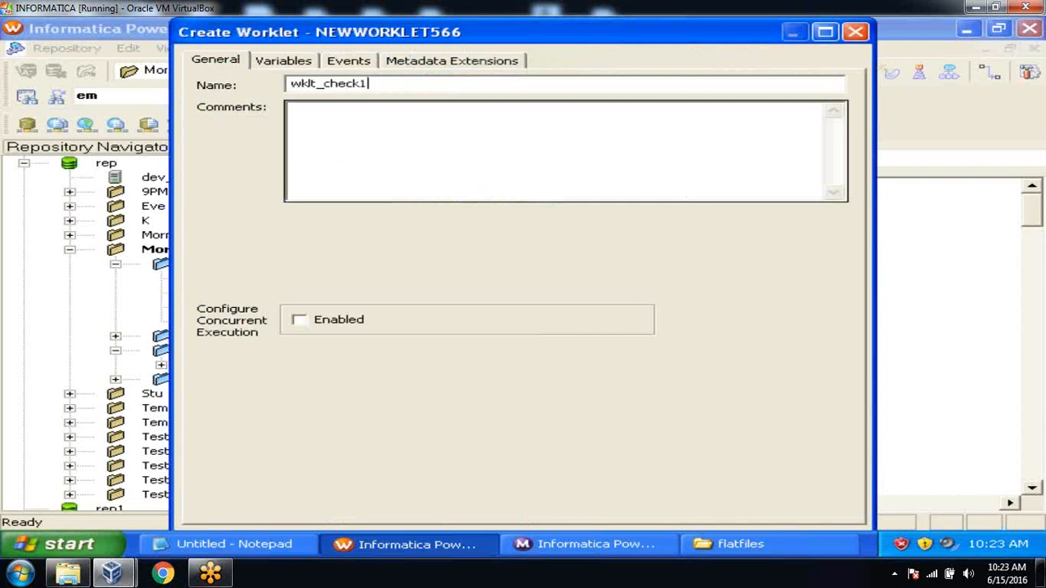
pyautogui.click(823, 33)
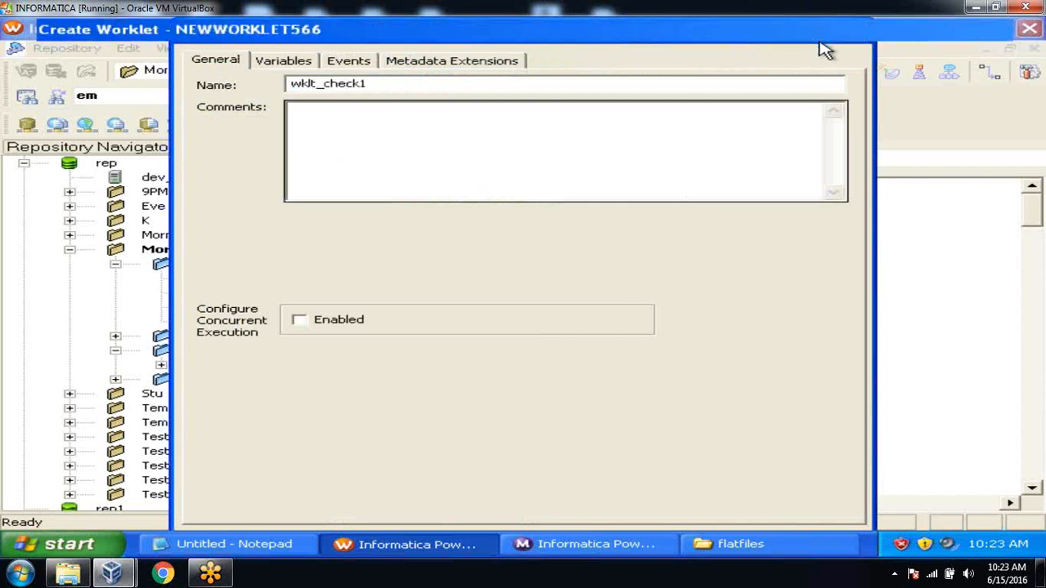
pyautogui.click(750, 516)
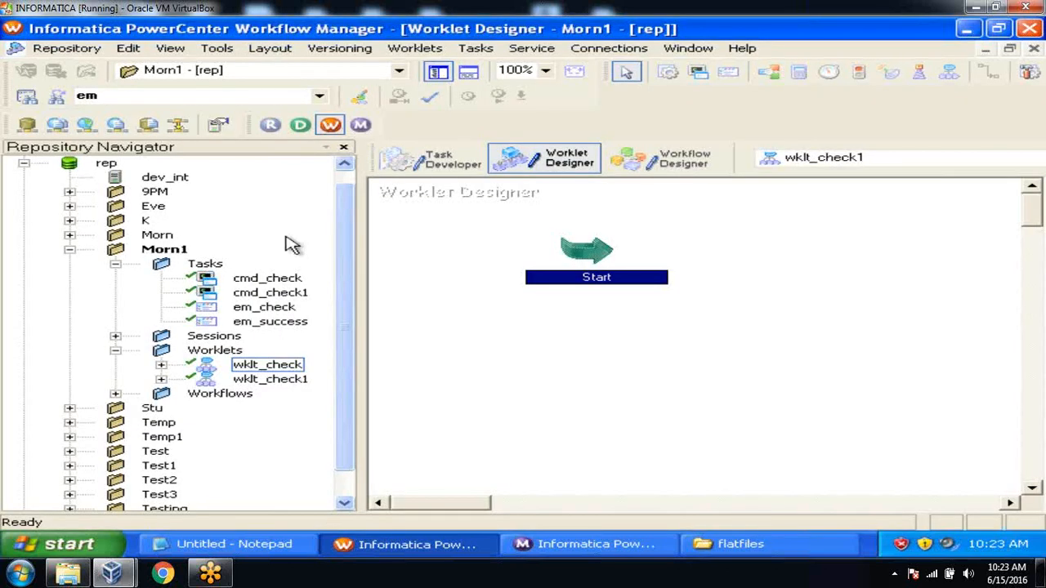
# Add s_m_file_list to wklt_check1, deleting the mistakenly placed cmd_check task
pyautogui.click(269, 281)
pyautogui.moveTo(270, 288); pyautogui.dragTo(739, 227)
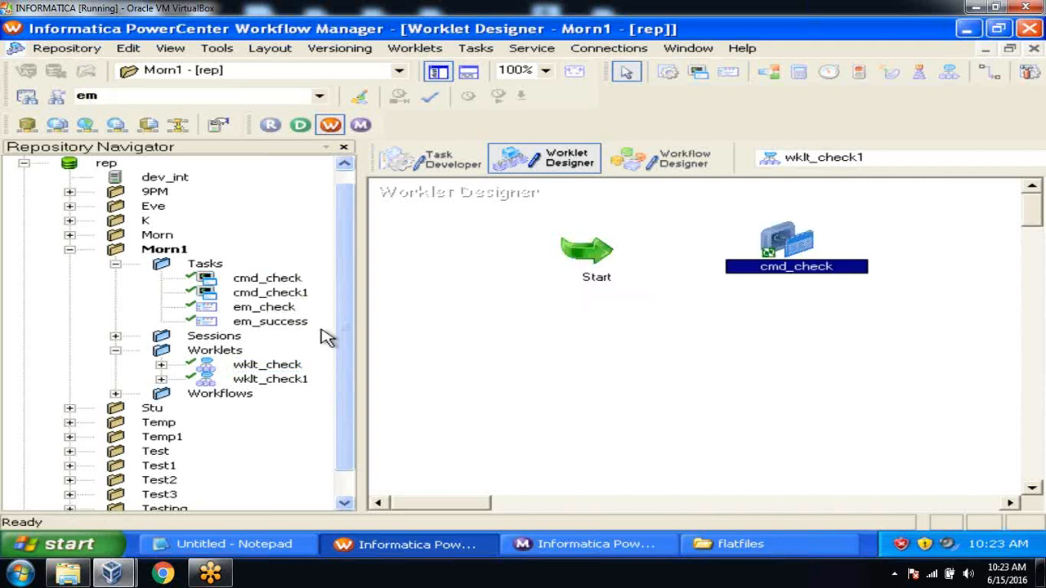
pyautogui.click(115, 337)
pyautogui.moveTo(273, 277); pyautogui.dragTo(624, 333)
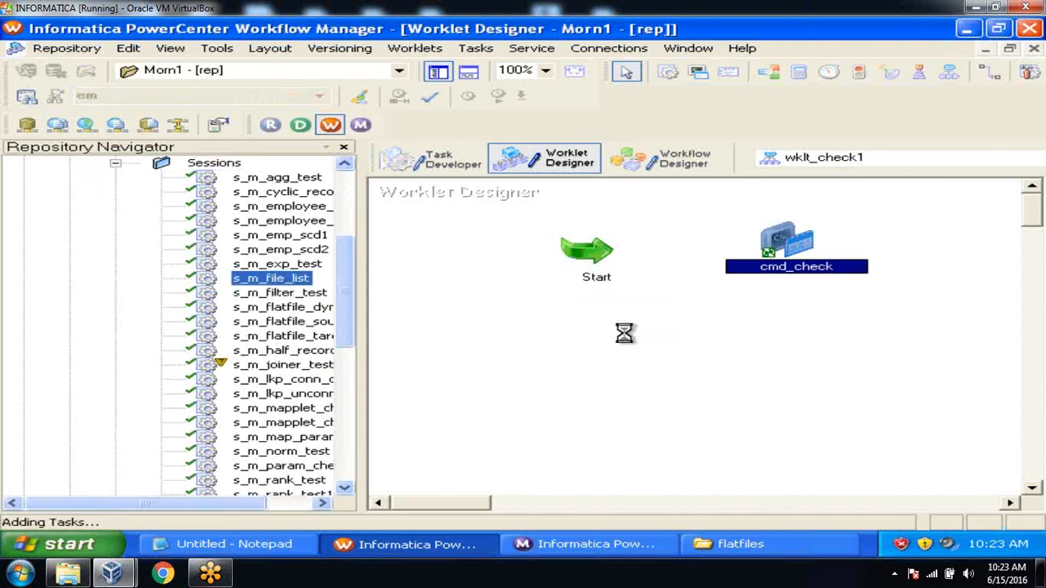
pyautogui.click(804, 238)
pyautogui.press('Delete')
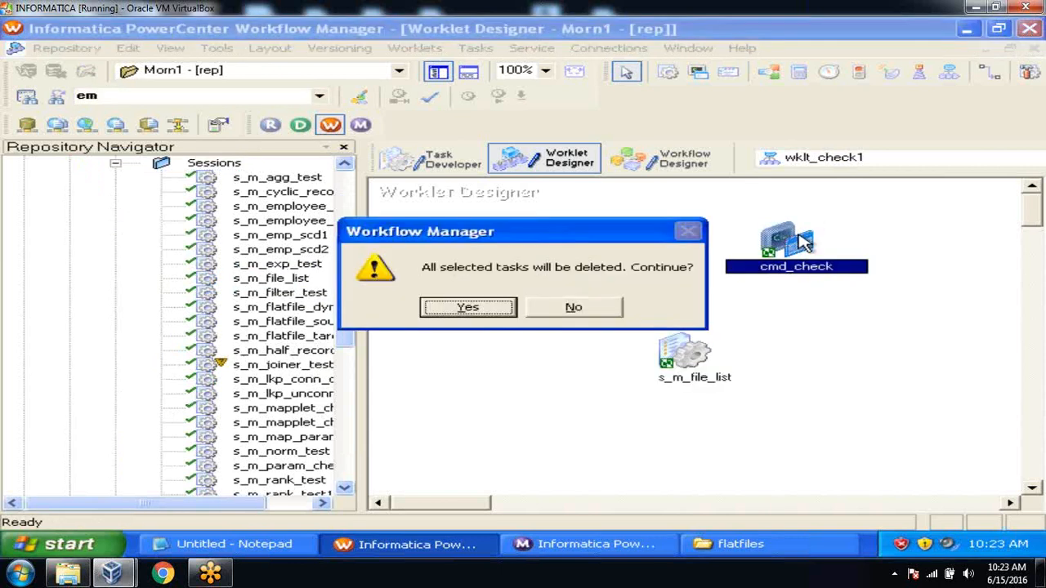
pyautogui.click(480, 317)
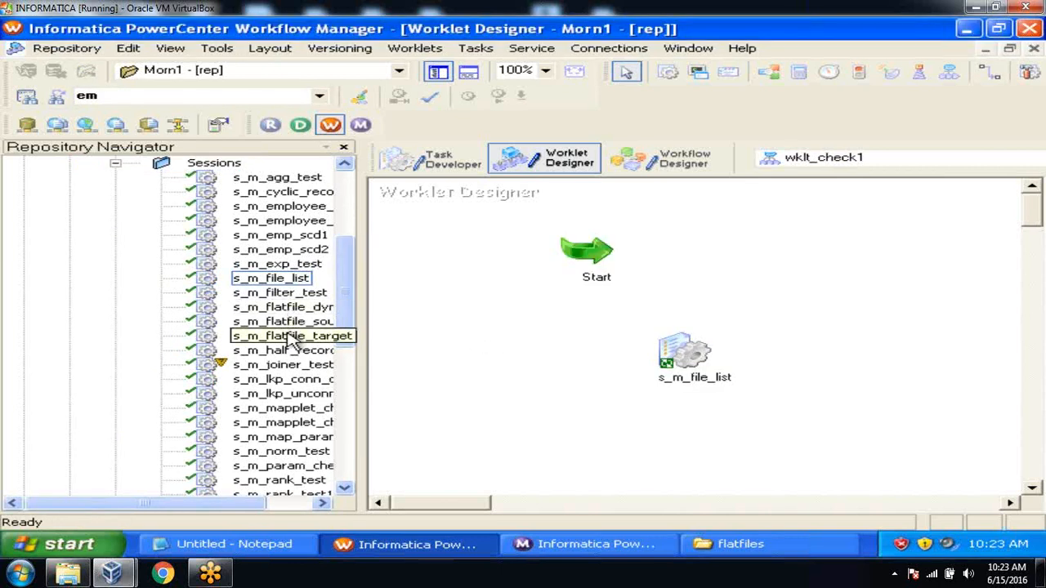
pyautogui.moveTo(283, 411); pyautogui.dragTo(789, 161)
pyautogui.click(789, 161)
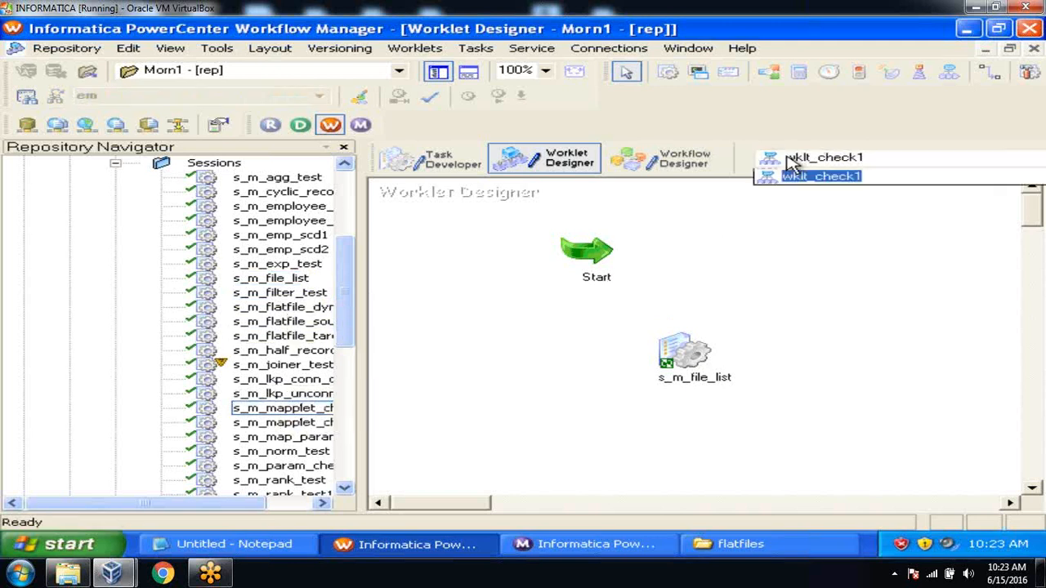
pyautogui.click(622, 210)
# Add the s_m_filter_test and s_m_norm_test sessions to wklt_check1
pyautogui.click(281, 297)
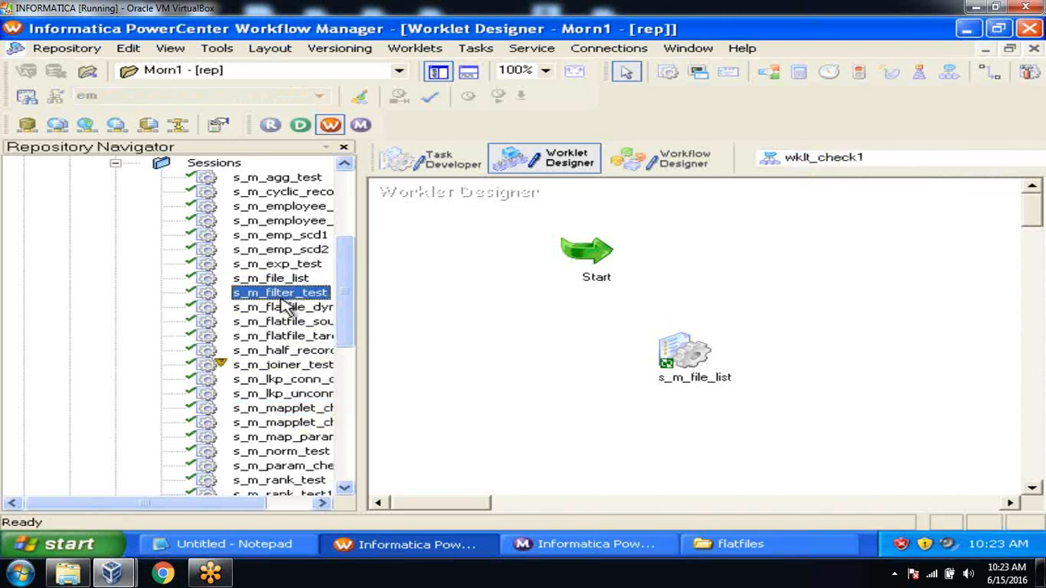
pyautogui.moveTo(288, 302); pyautogui.dragTo(709, 221)
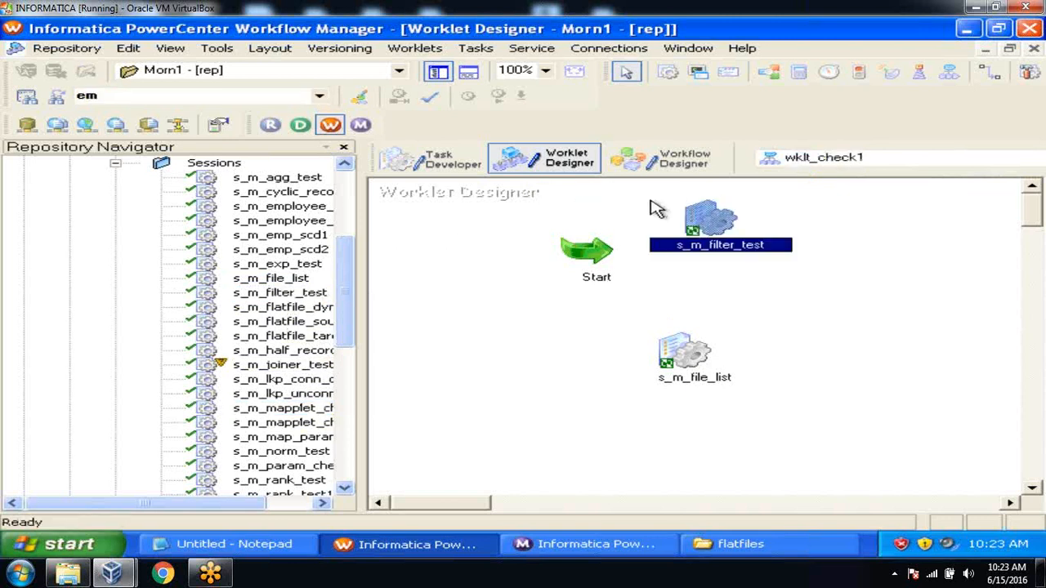
pyautogui.moveTo(250, 454); pyautogui.dragTo(709, 292)
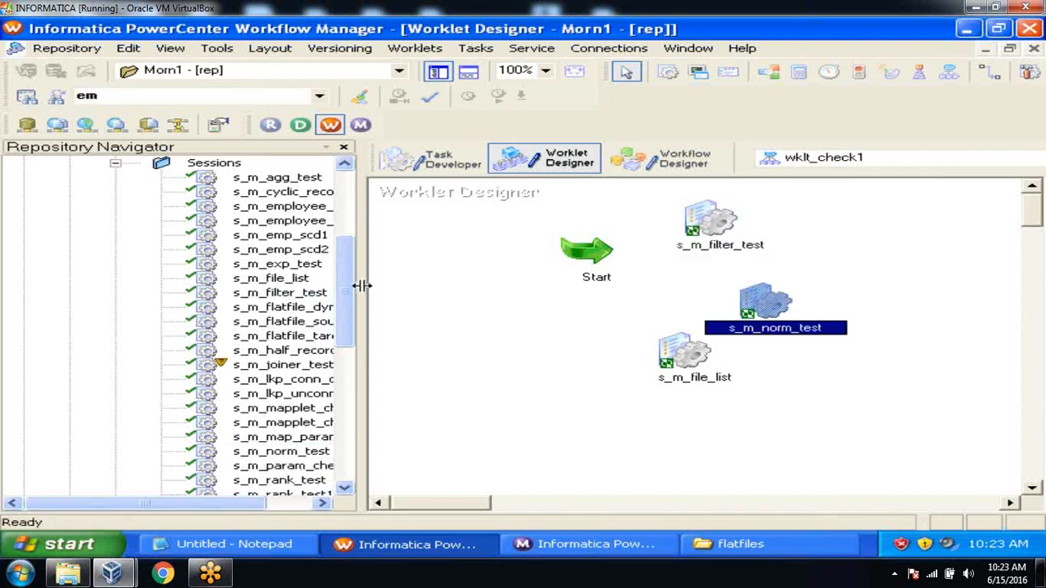
pyautogui.moveTo(349, 280); pyautogui.dragTo(354, 249)
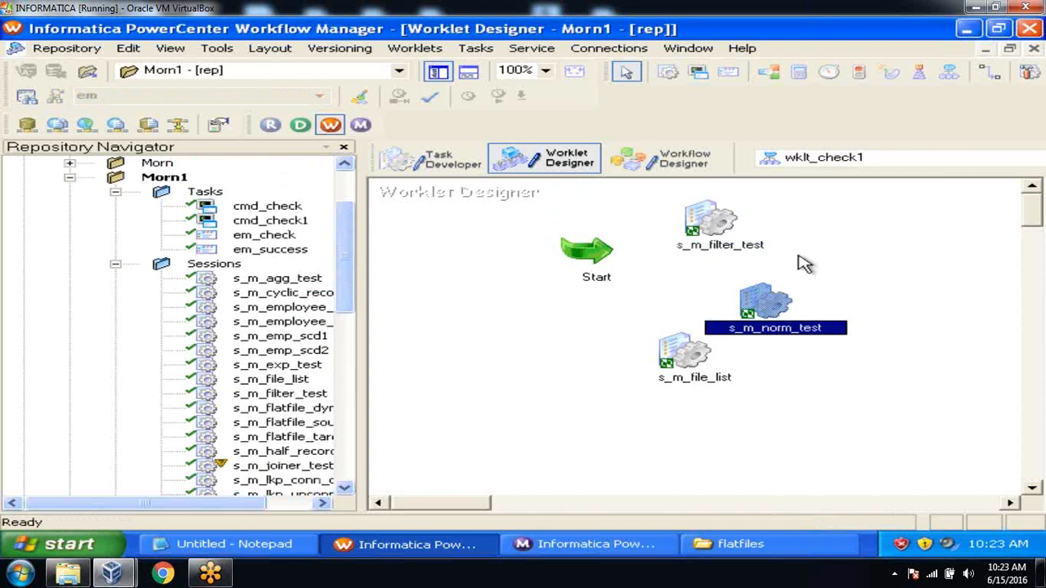
pyautogui.click(847, 247)
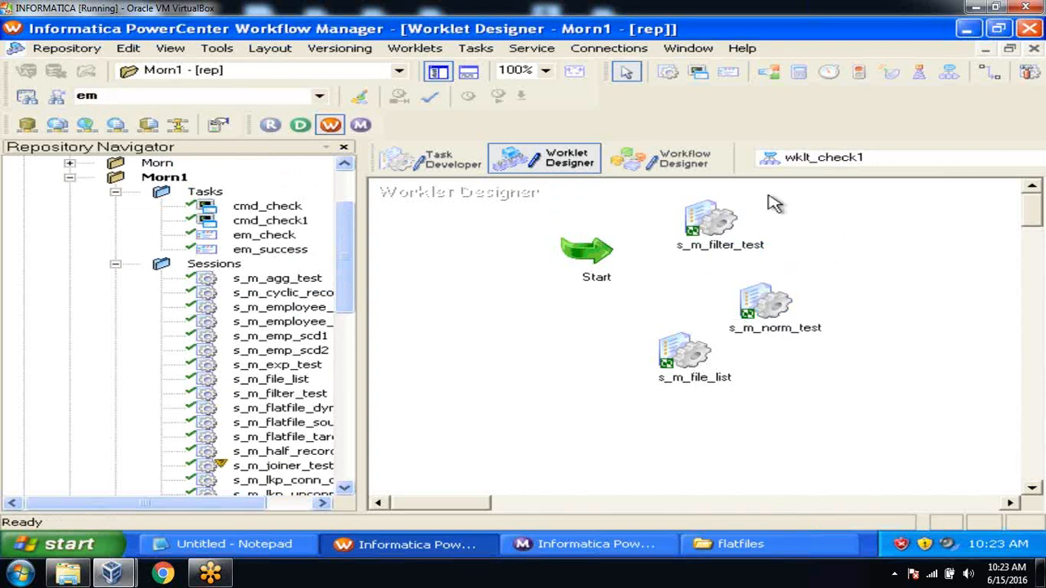
# Link Start to s_m_filter_test, s_m_norm_test and s_m_file_list in parallel
pyautogui.click(474, 49)
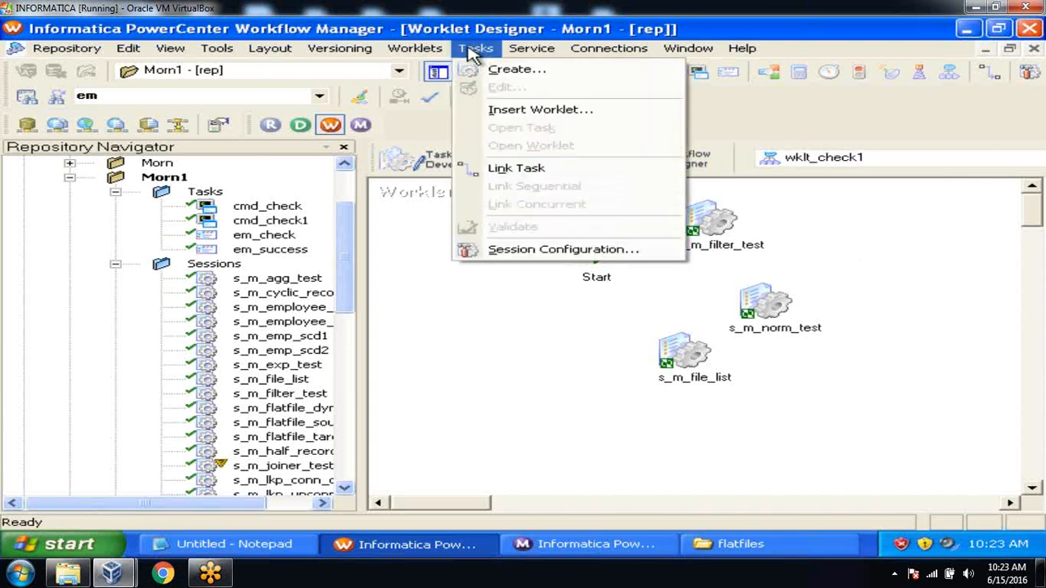
pyautogui.click(515, 168)
pyautogui.moveTo(600, 255); pyautogui.dragTo(701, 229)
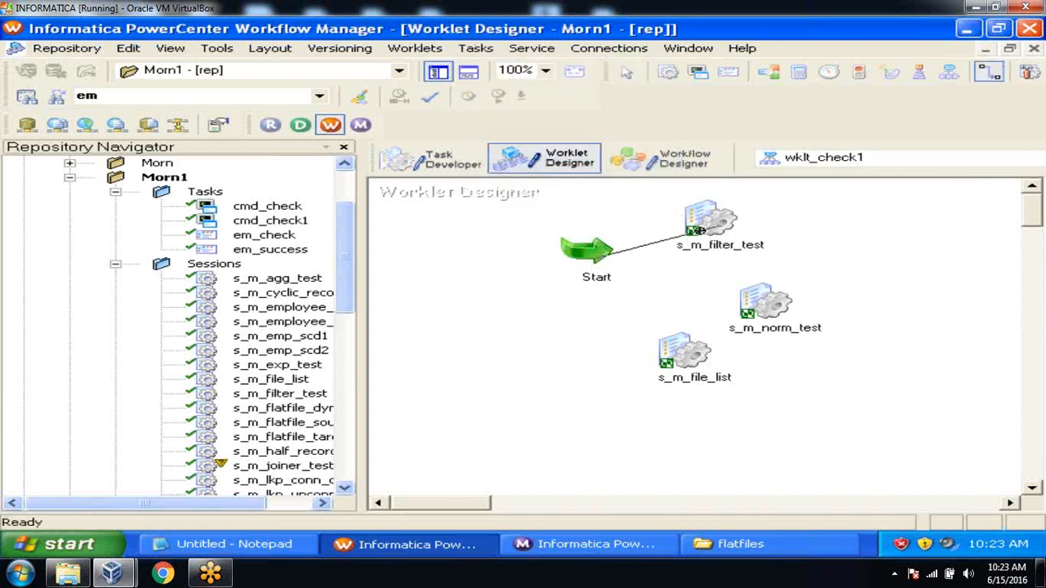
pyautogui.moveTo(601, 253); pyautogui.dragTo(813, 300)
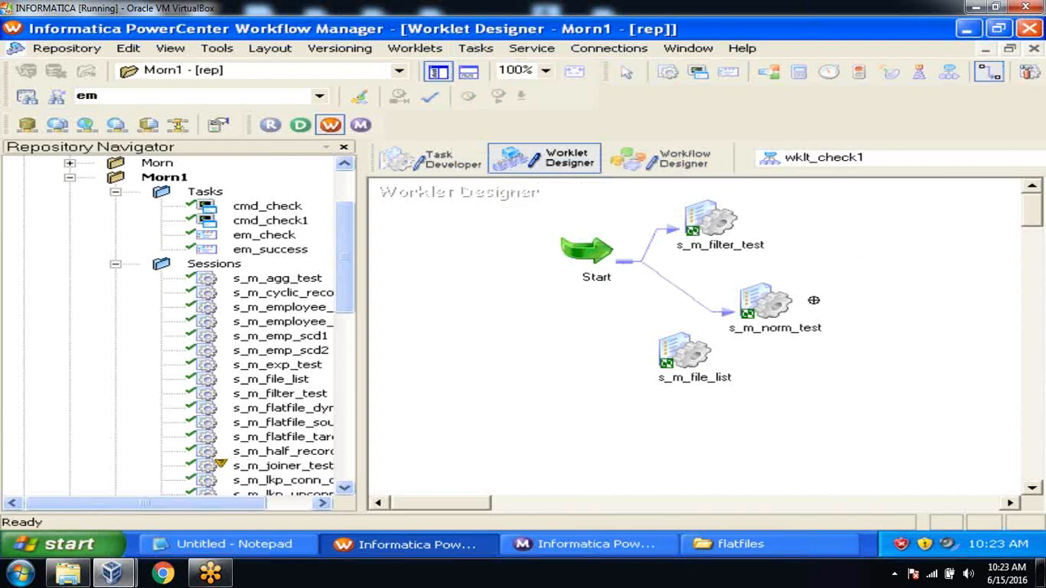
pyautogui.moveTo(594, 247)
pyautogui.mouseDown()
pyautogui.moveTo(654, 303)
pyautogui.moveTo(686, 359)
pyautogui.mouseUp()
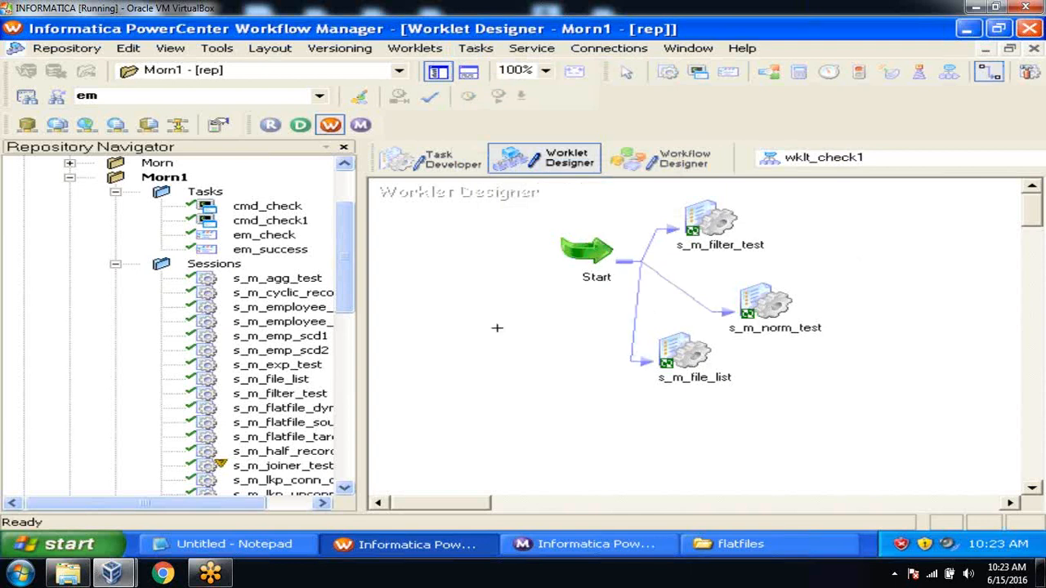
pyautogui.click(115, 263)
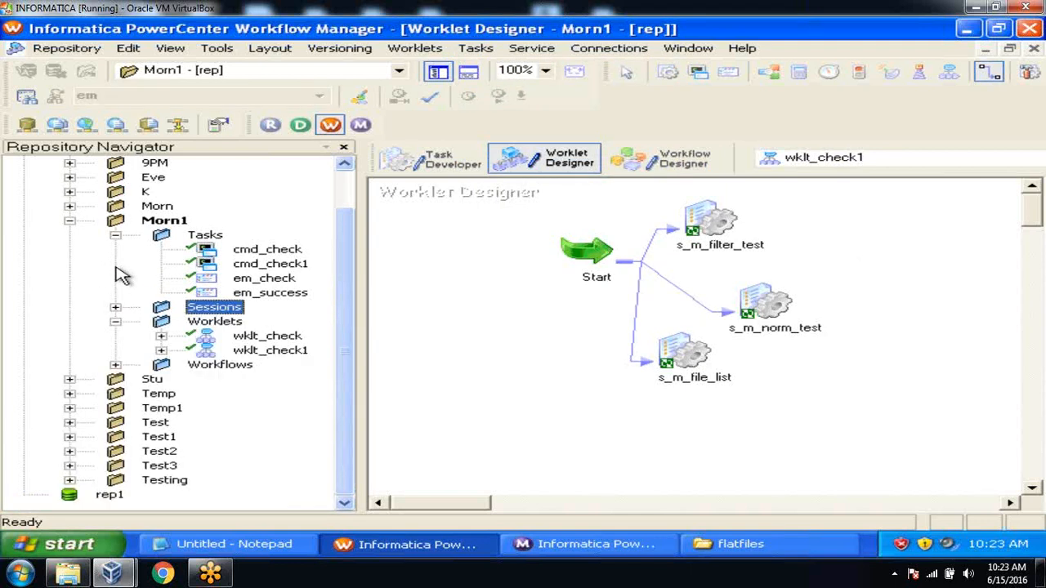
pyautogui.click(417, 284)
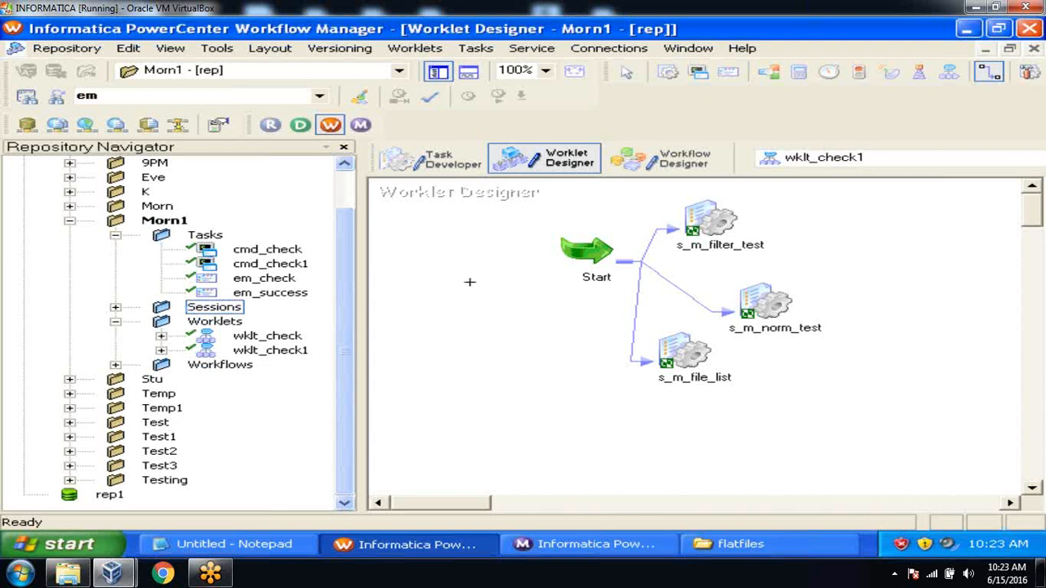
# Insert the reusable wklt_check worklet and place it right of s_m_filter_test
pyautogui.click(482, 49)
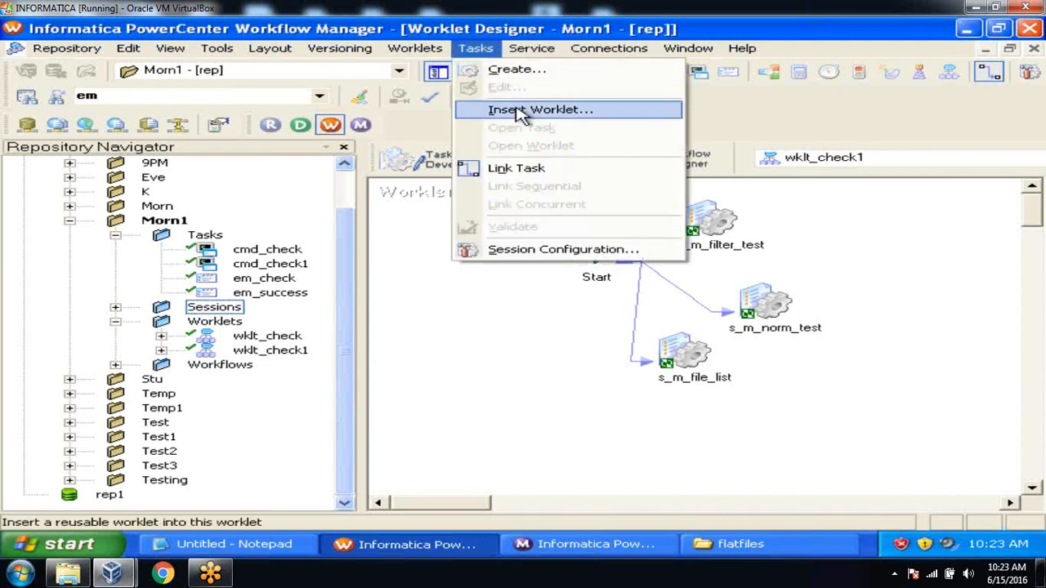
pyautogui.click(520, 112)
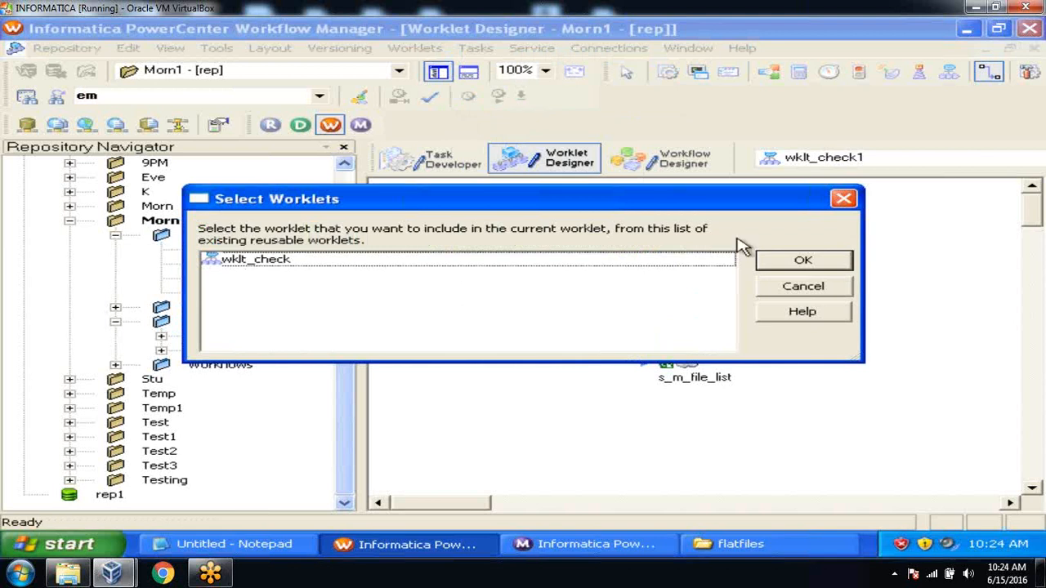
pyautogui.click(802, 258)
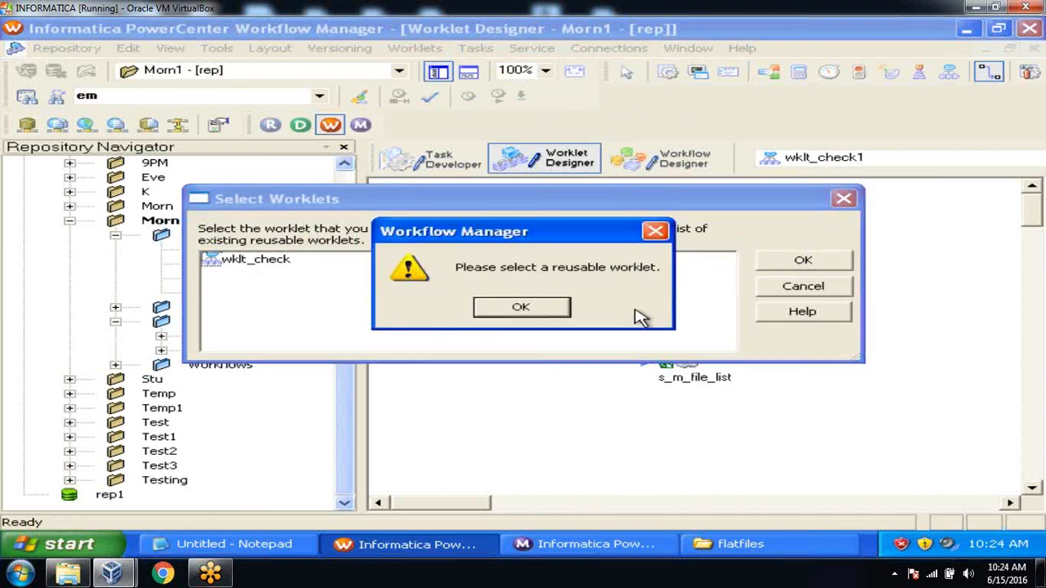
pyautogui.click(540, 308)
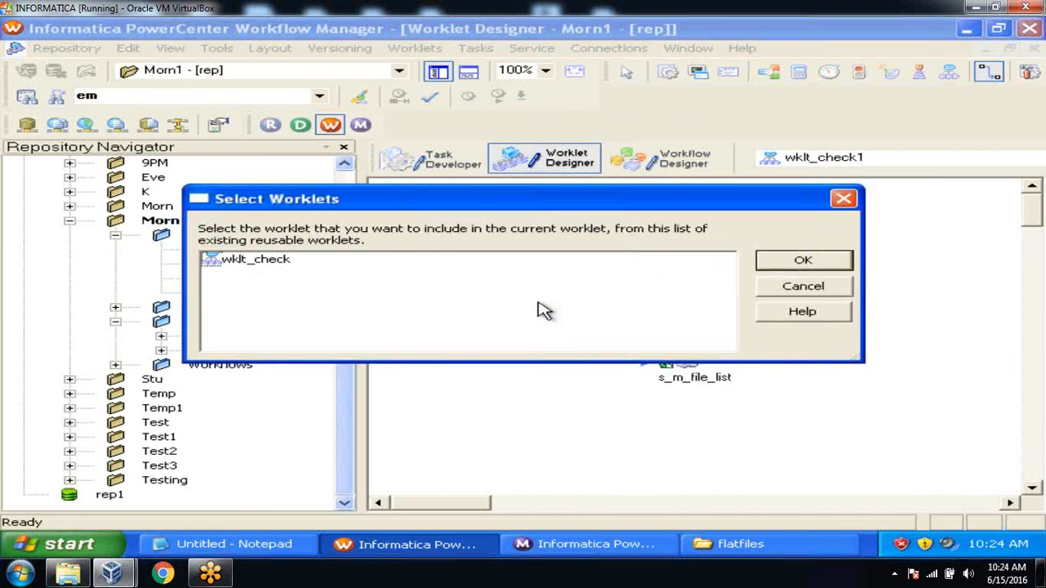
pyautogui.click(270, 262)
pyautogui.click(802, 261)
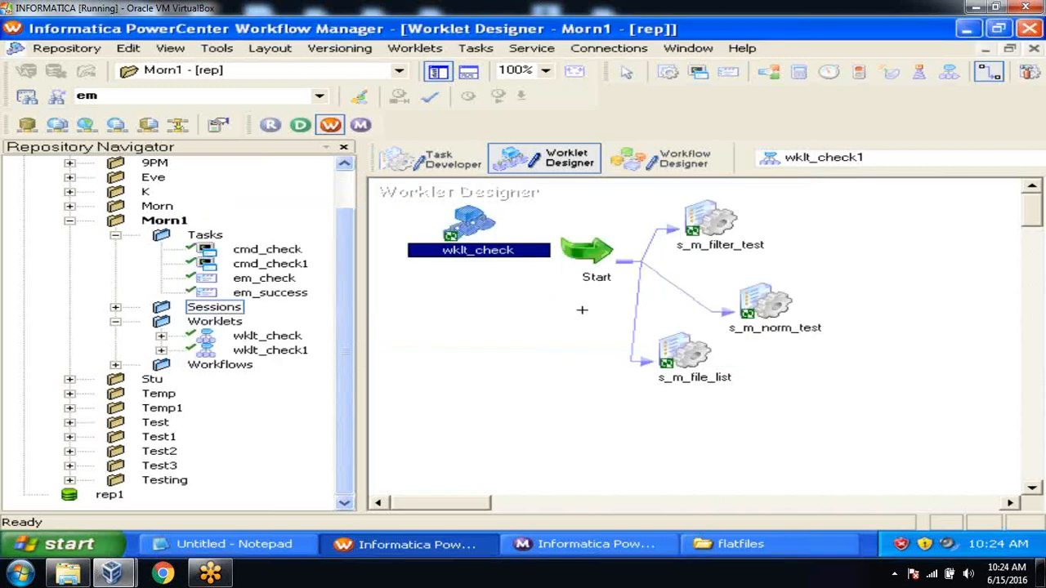
pyautogui.moveTo(467, 217); pyautogui.dragTo(852, 234)
# Link s_m_filter_test to wklt_check and save wklt_check1
pyautogui.click(476, 47)
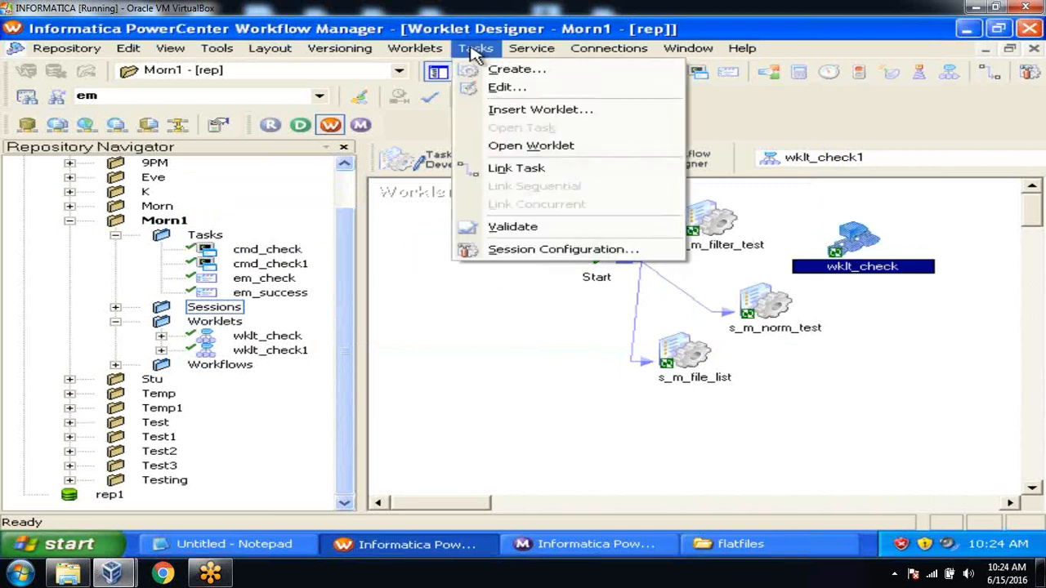
pyautogui.click(516, 168)
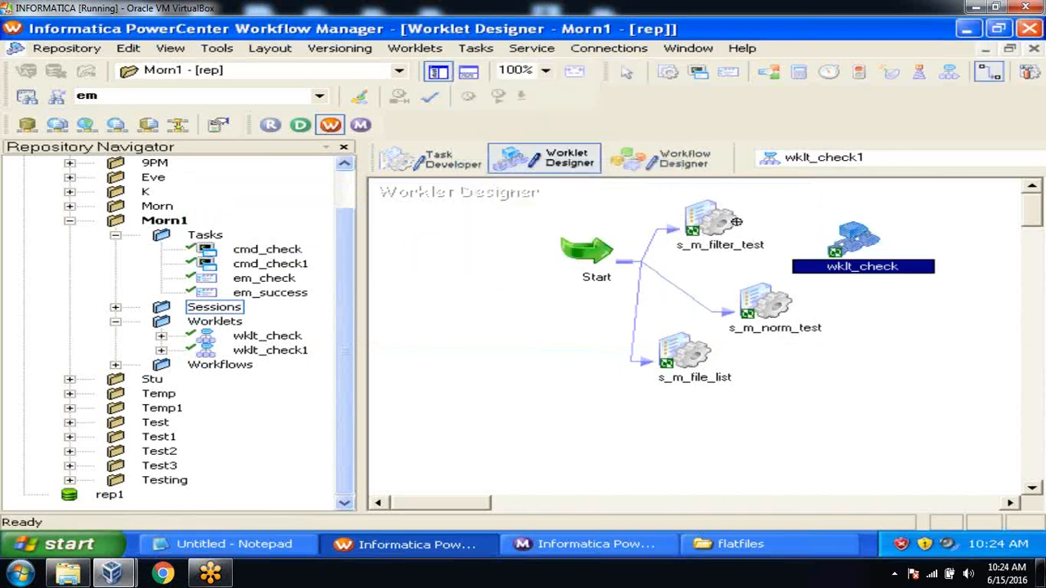
pyautogui.moveTo(725, 220); pyautogui.dragTo(856, 241)
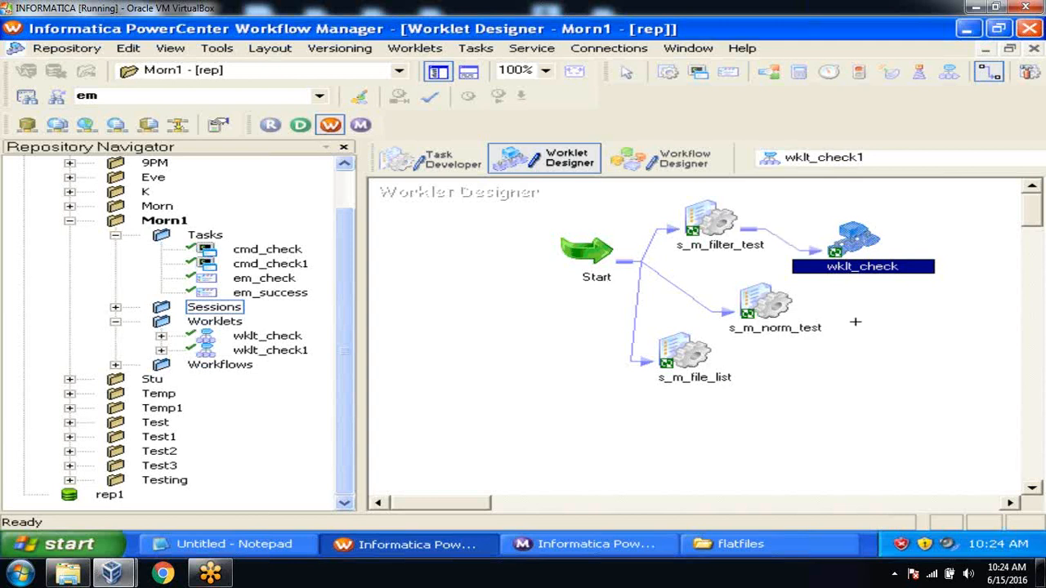
pyautogui.hotkey('ctrl', 's')
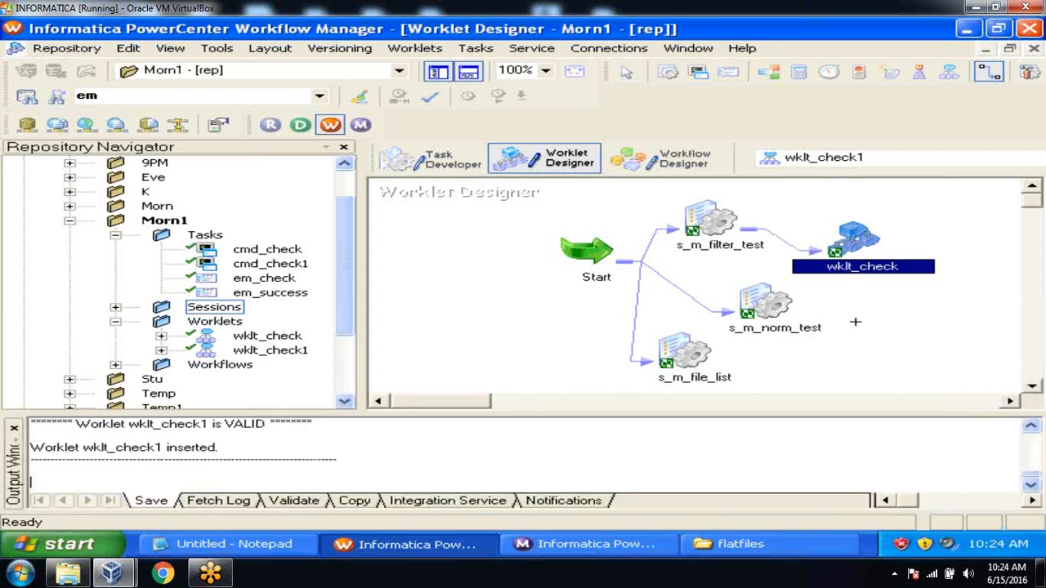
# Arrange the wklt_check1 diagram horizontally, check its links, then bring up wf_parallel
pyautogui.rightClick(519, 256)
pyautogui.moveTo(728, 235)
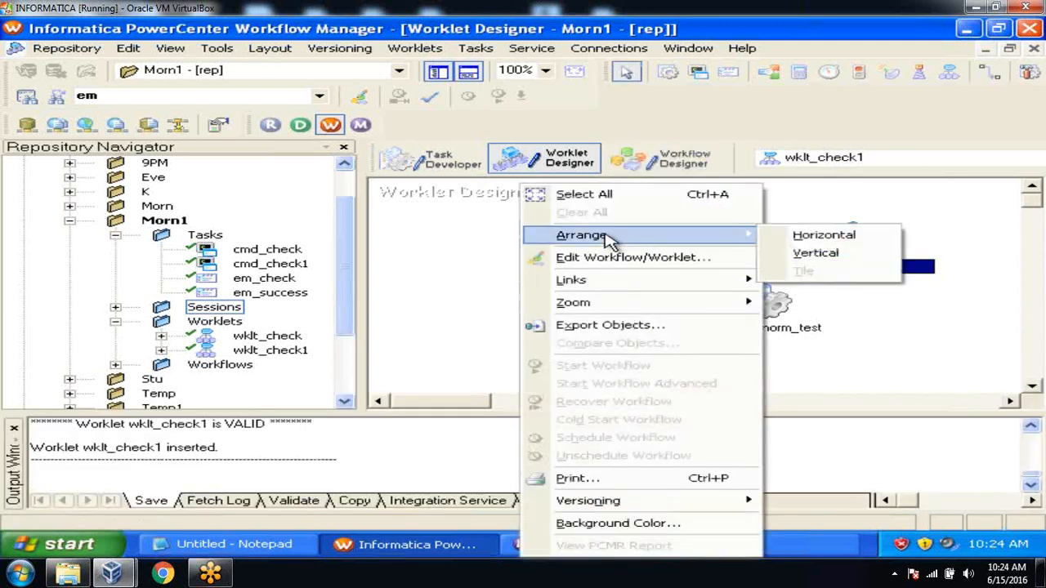
pyautogui.click(788, 236)
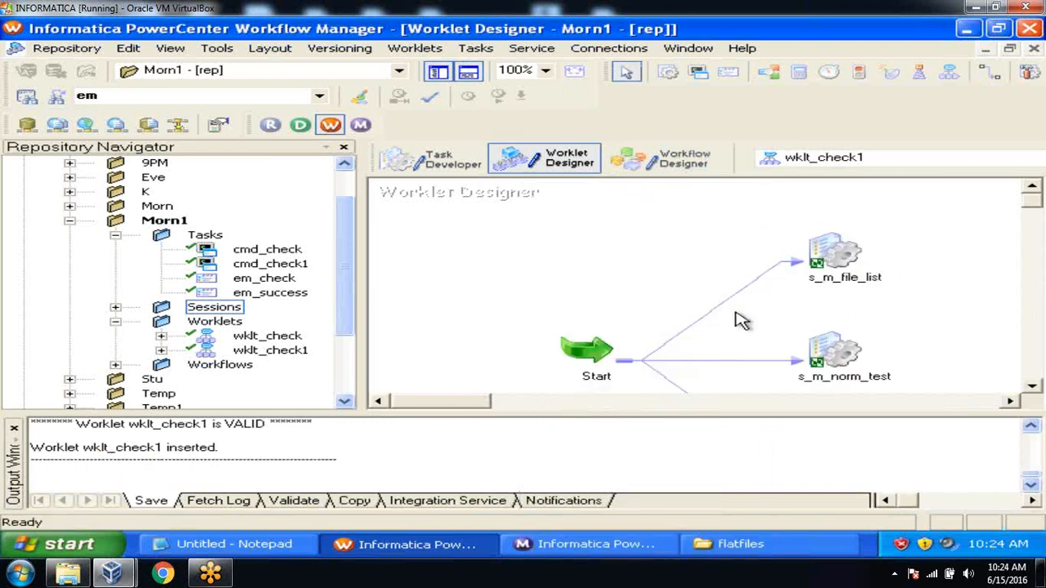
pyautogui.click(1032, 386)
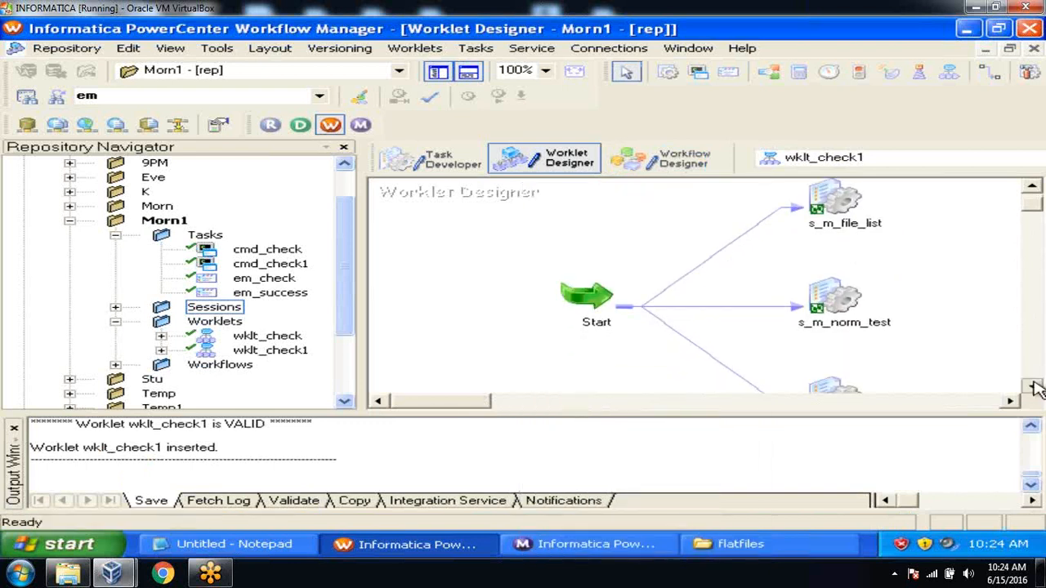
pyautogui.moveTo(448, 401); pyautogui.dragTo(516, 402)
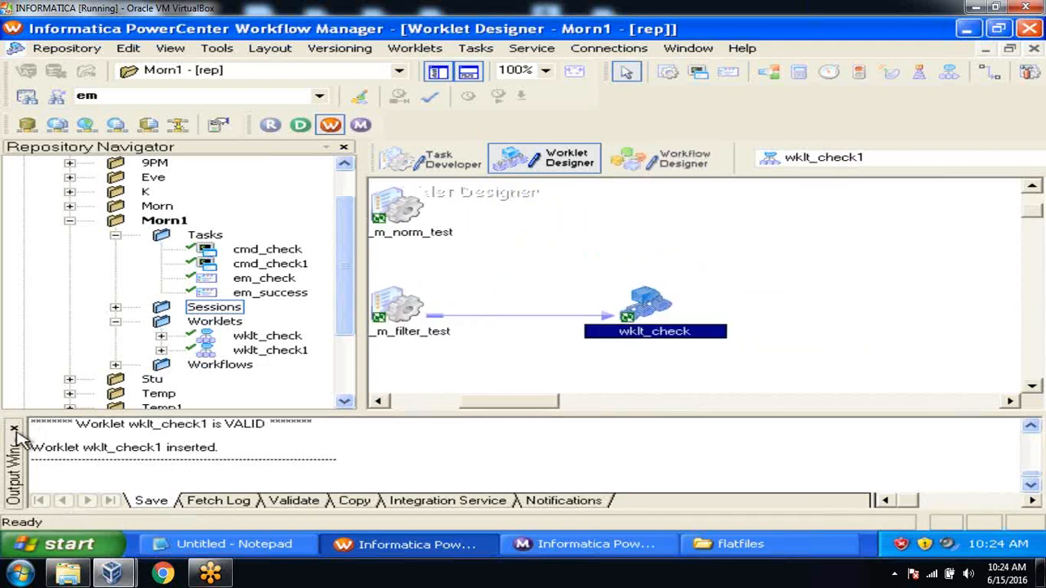
pyautogui.click(649, 160)
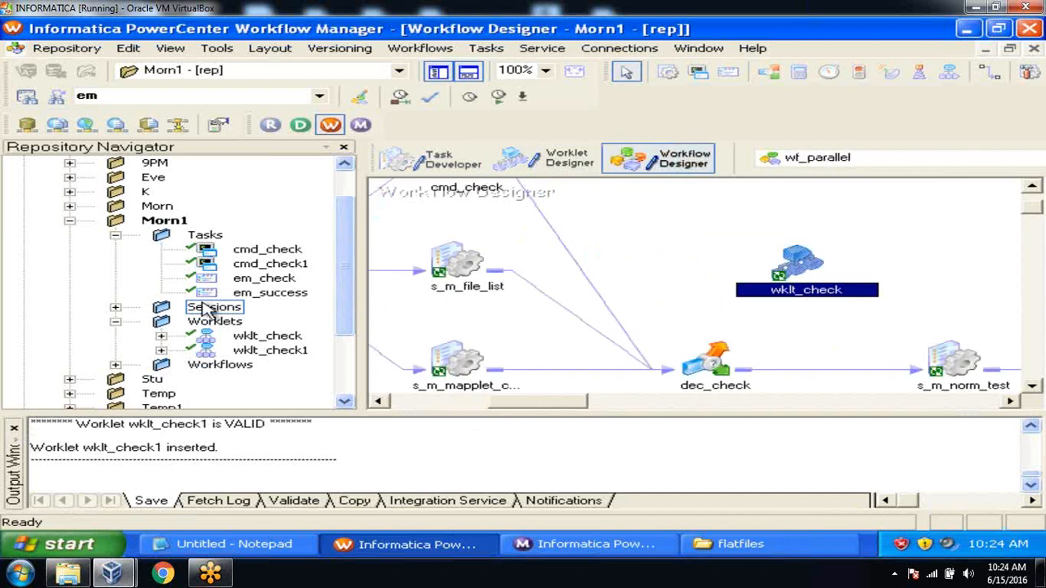
# Add wklt_check1 to wf_parallel, save the workflow, and start the wklt_check1 task
pyautogui.moveTo(274, 350); pyautogui.dragTo(647, 204)
pyautogui.hotkey('ctrl', 's')
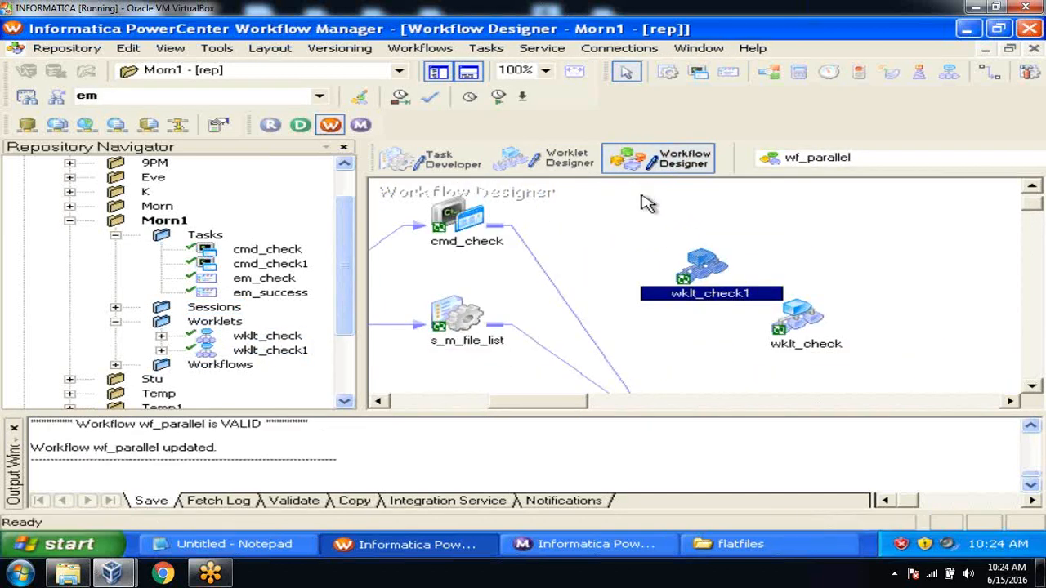
pyautogui.rightClick(702, 263)
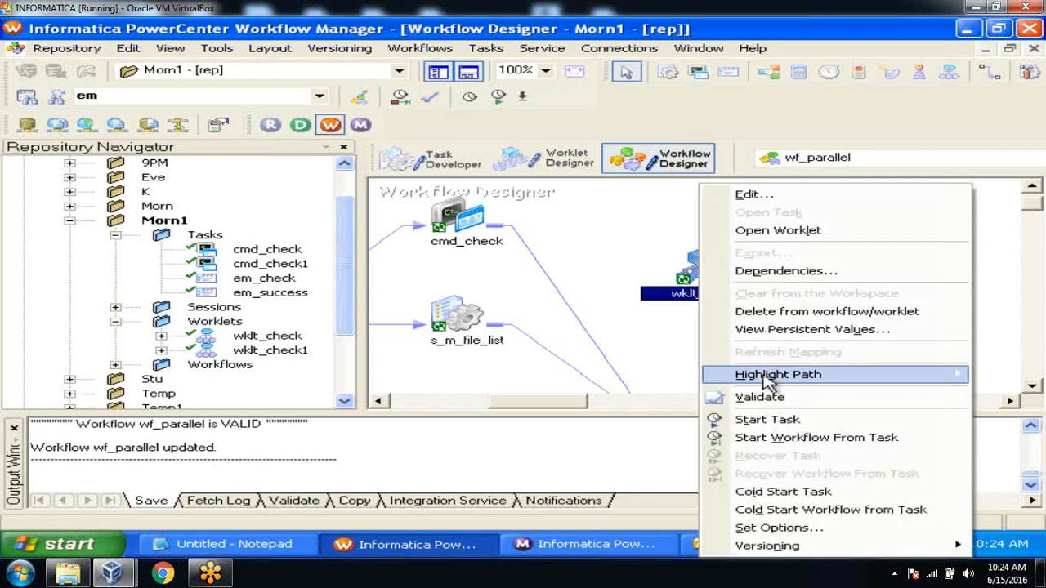
pyautogui.click(765, 418)
# Watch wklt_check1 and nested wklt_check succeed in Workflow Monitor, then return and close Output
pyautogui.click(588, 544)
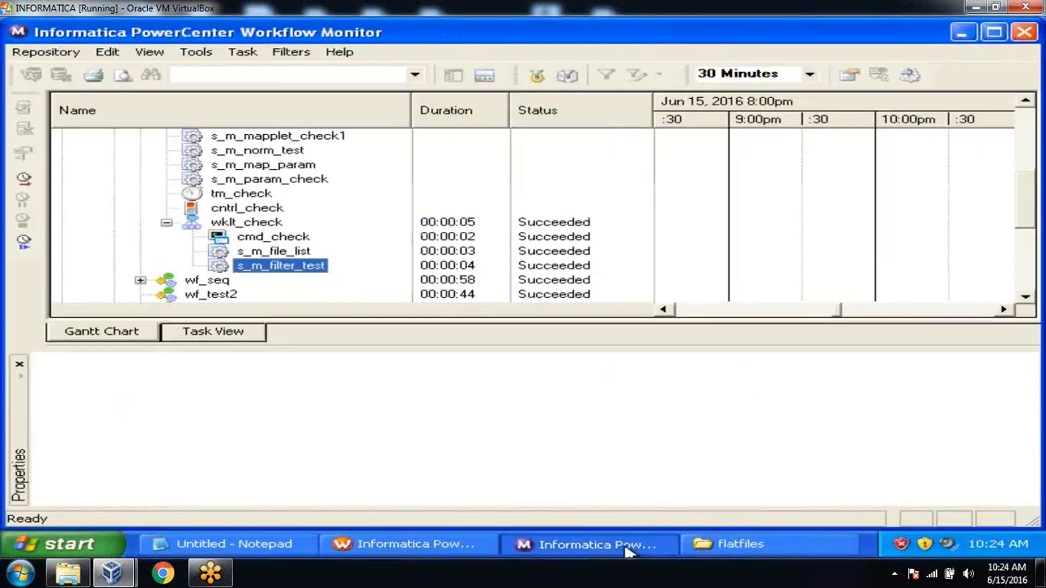
pyautogui.click(1025, 297)
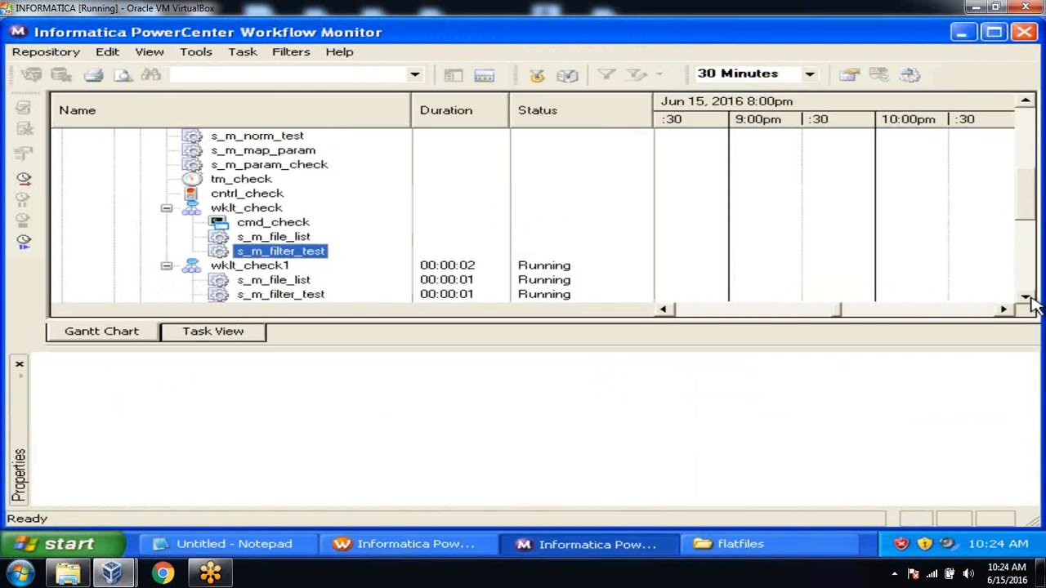
pyautogui.click(1025, 297)
pyautogui.click(1025, 297)
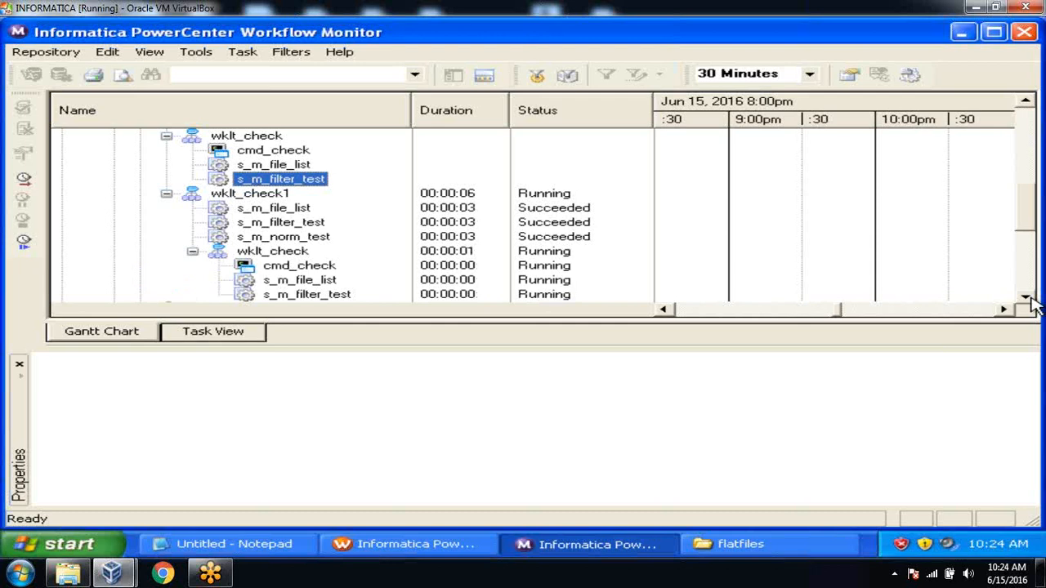
pyautogui.click(1026, 298)
pyautogui.click(1026, 298)
pyautogui.click(1026, 298)
pyautogui.click(1026, 298)
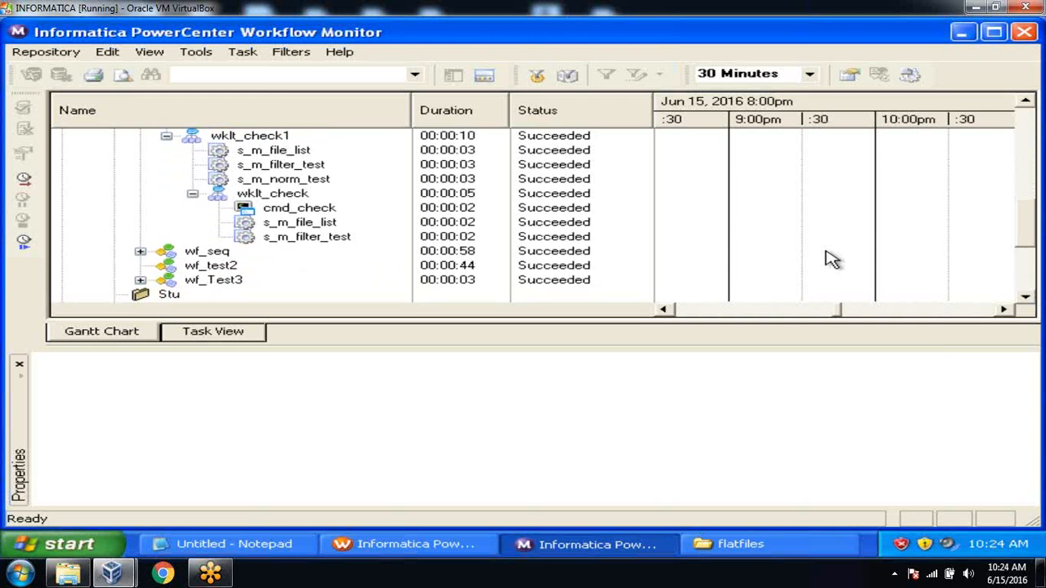
pyautogui.click(411, 553)
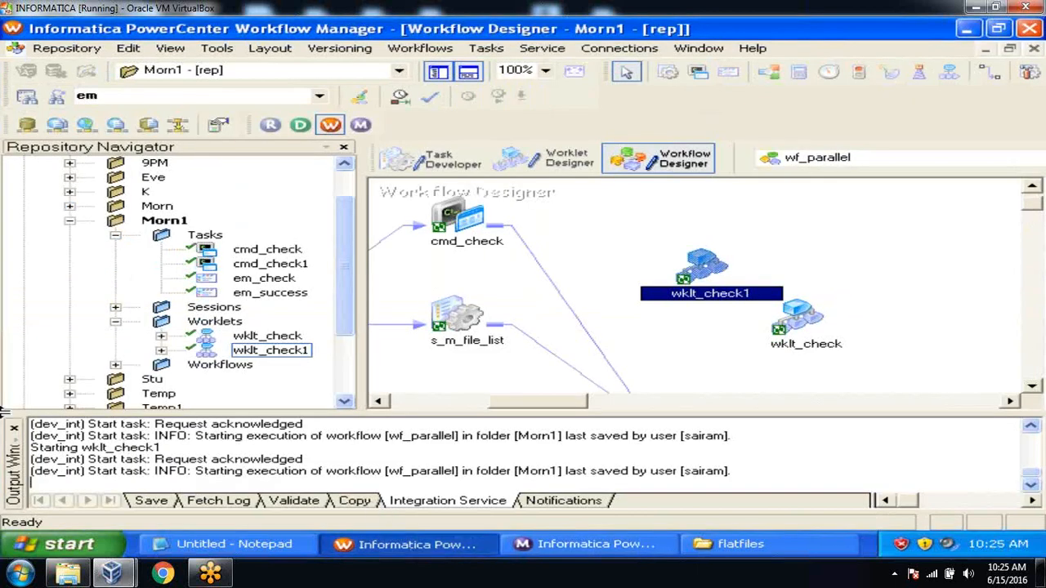
pyautogui.click(13, 429)
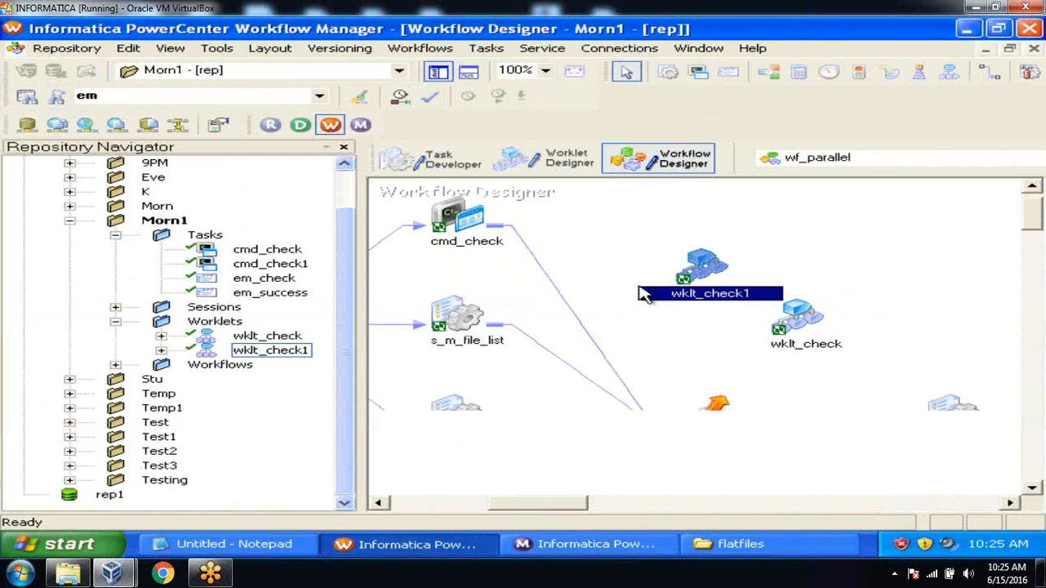